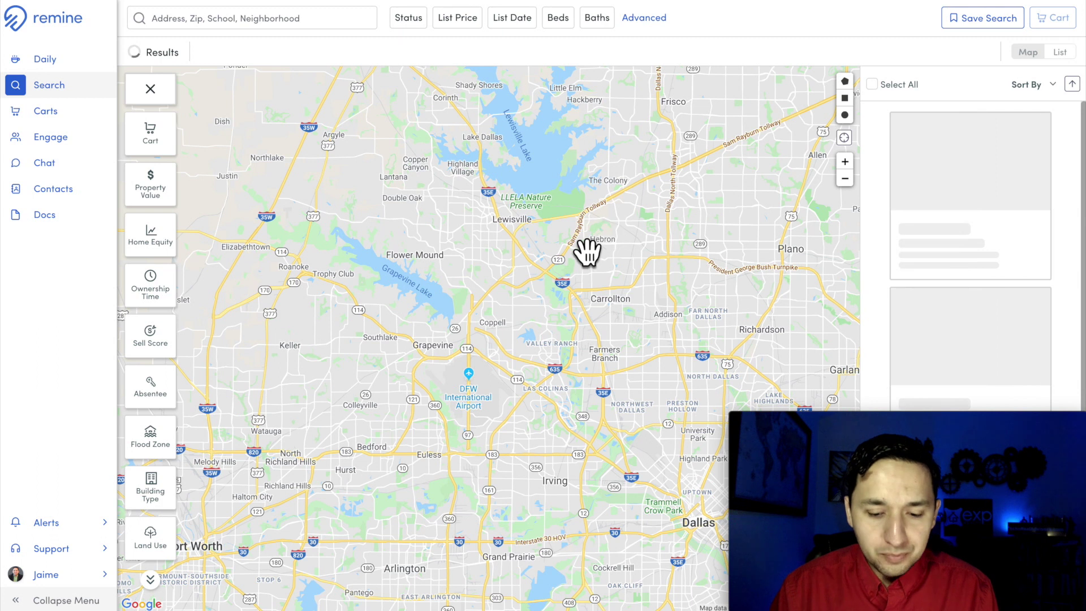
# Step: Frame the search map on the area around Frisco, McKinney, Allen and Plano
pyautogui.moveTo(583, 262); pyautogui.dragTo(572, 201)
pyautogui.click(845, 179)
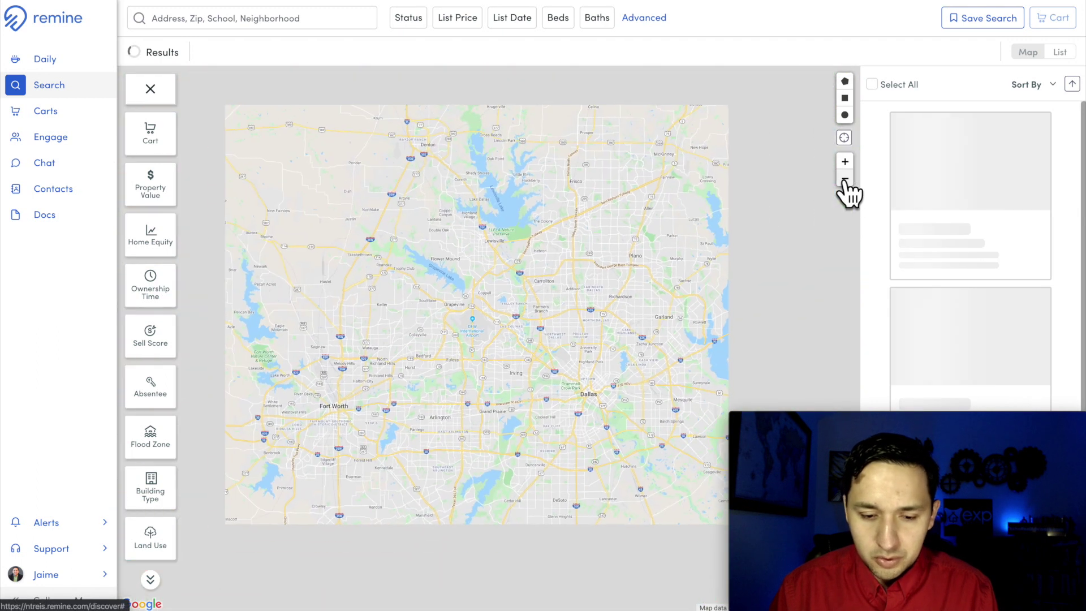
pyautogui.moveTo(635, 286); pyautogui.dragTo(635, 206)
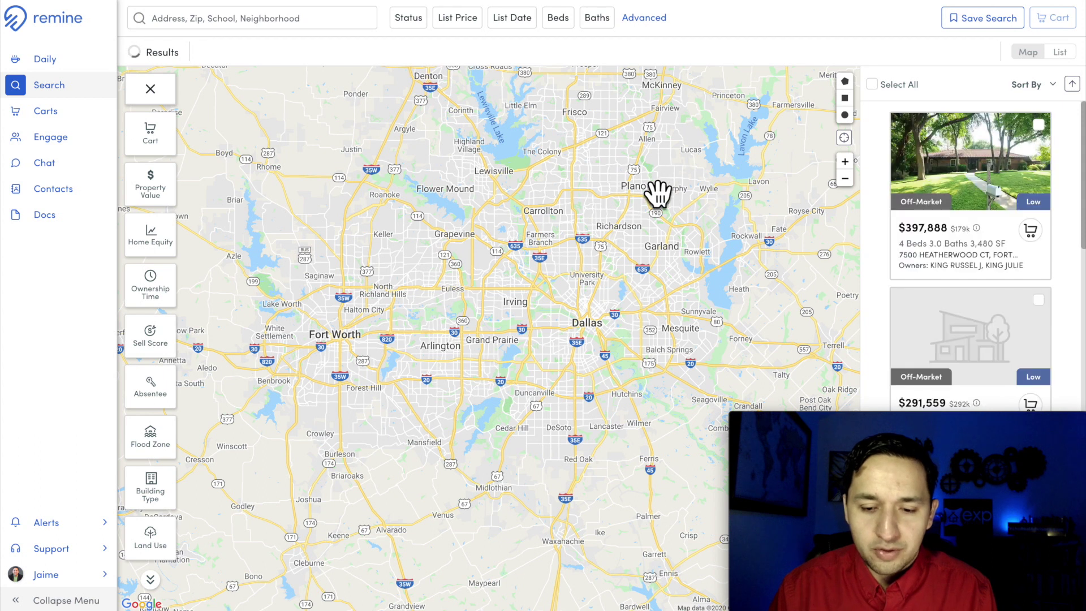
pyautogui.moveTo(631, 248); pyautogui.dragTo(553, 364)
pyautogui.scroll(2, 566, 270)
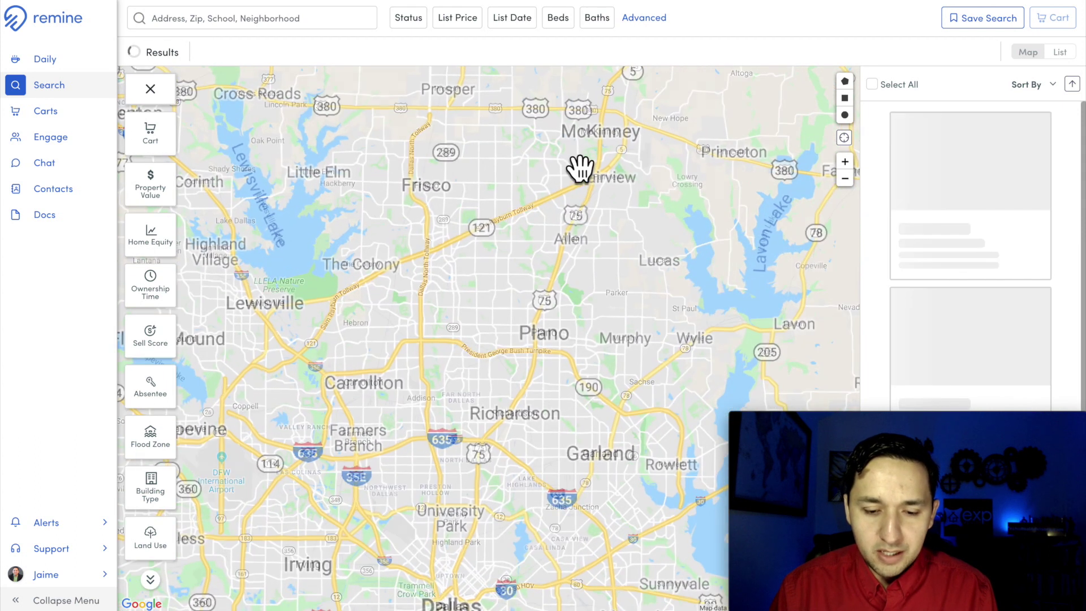
pyautogui.moveTo(562, 215); pyautogui.dragTo(544, 256)
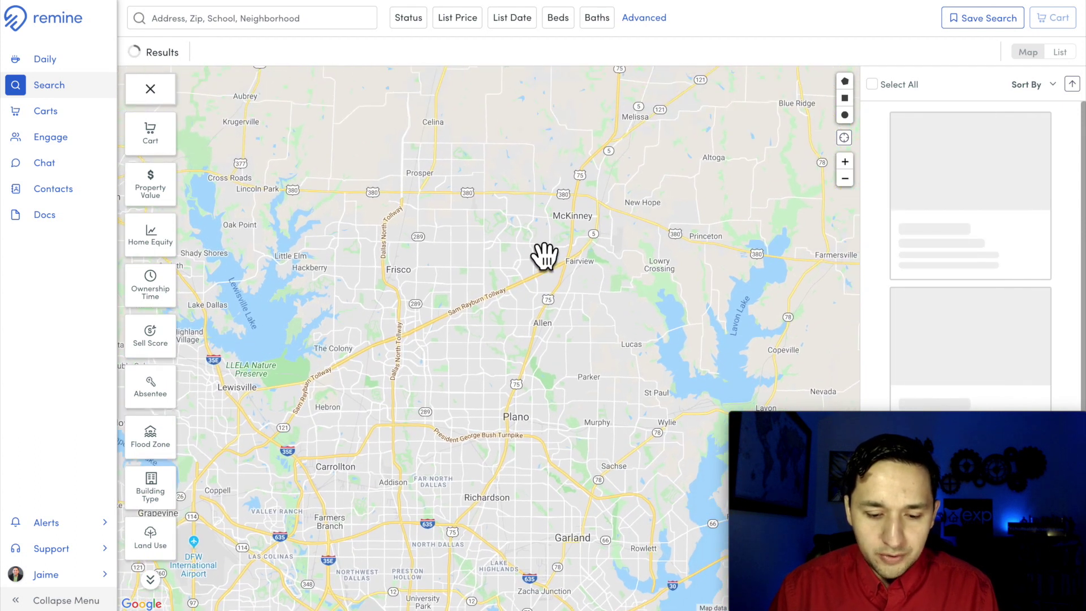
pyautogui.scroll(2, 545, 256)
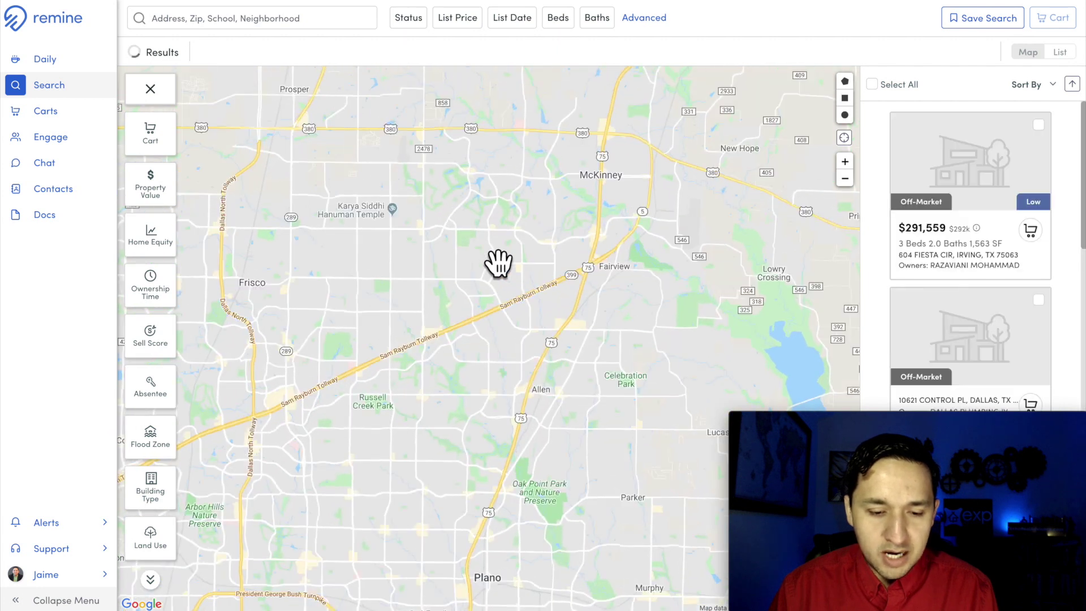
pyautogui.moveTo(497, 262); pyautogui.dragTo(535, 242)
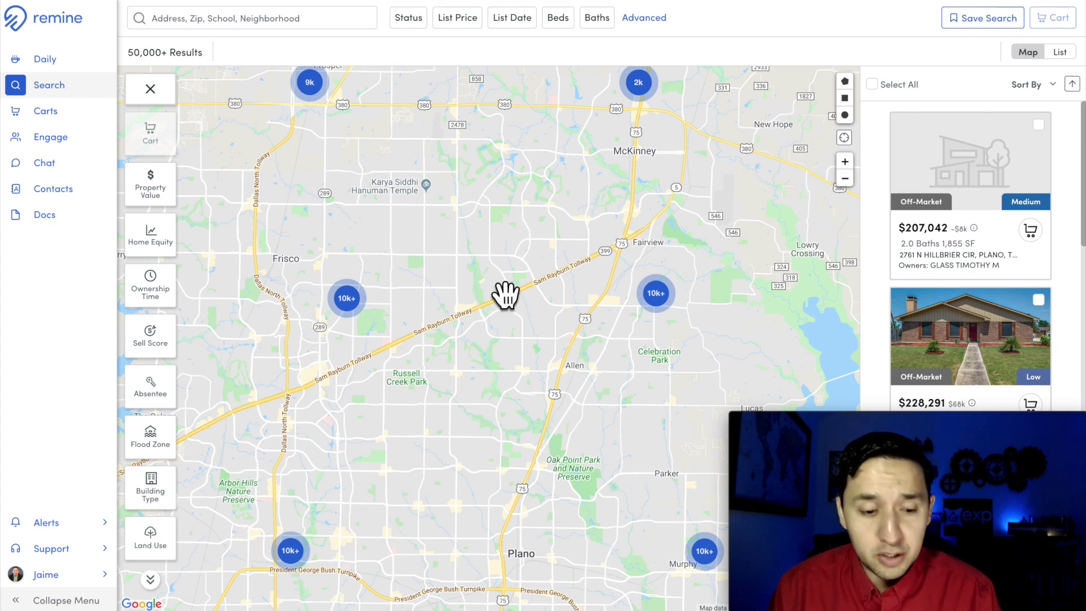
pyautogui.moveTo(471, 284); pyautogui.dragTo(477, 273)
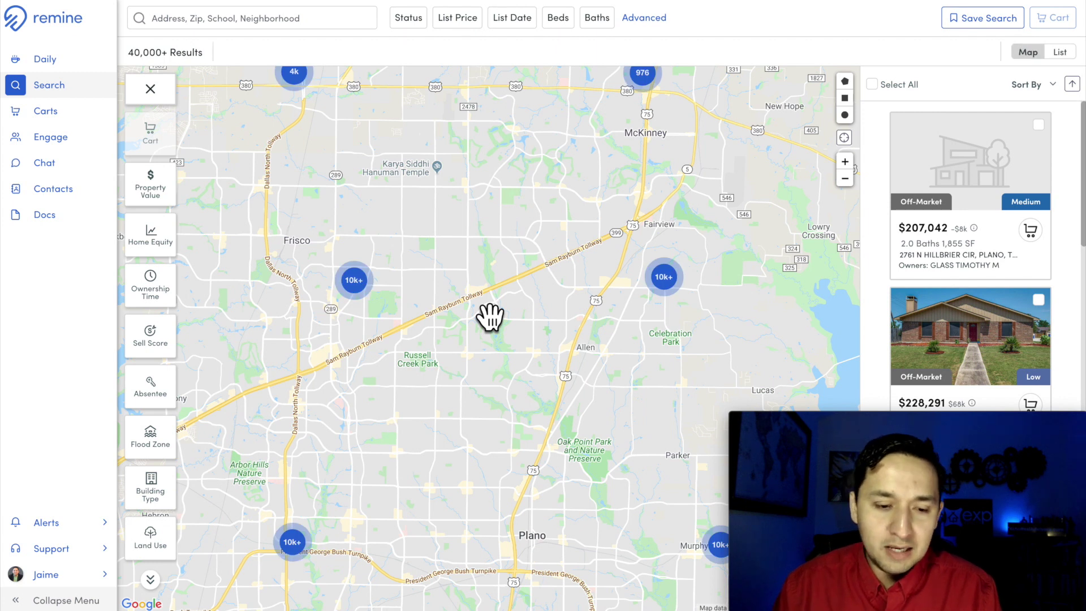
pyautogui.moveTo(489, 316); pyautogui.dragTo(449, 224)
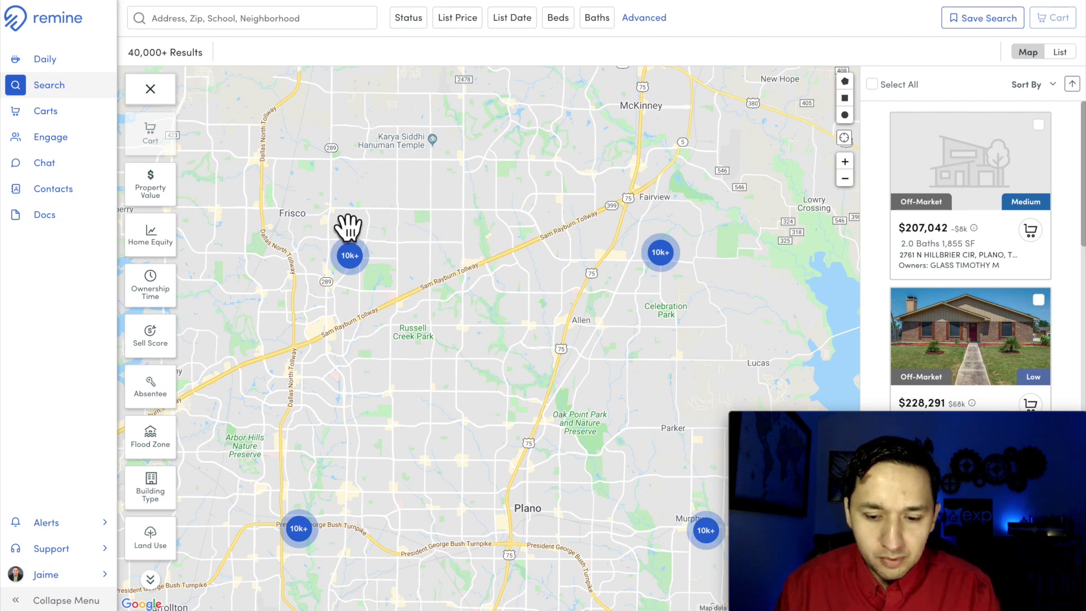
pyautogui.moveTo(437, 333); pyautogui.dragTo(440, 331)
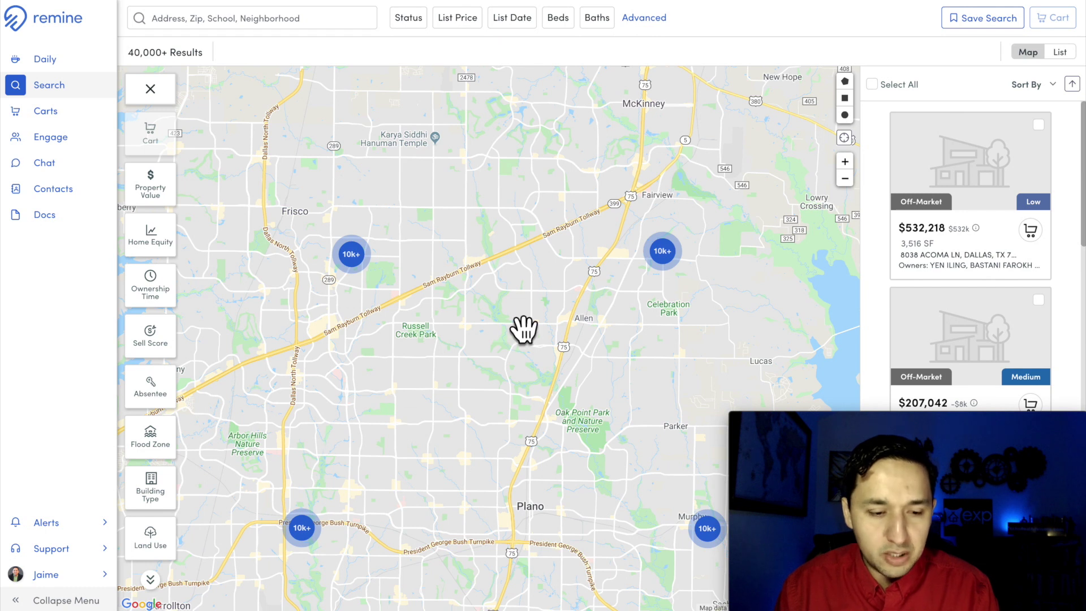
# Step: Filter the search to properties with a minimum property value of 400000
pyautogui.click(158, 184)
pyautogui.click(225, 125)
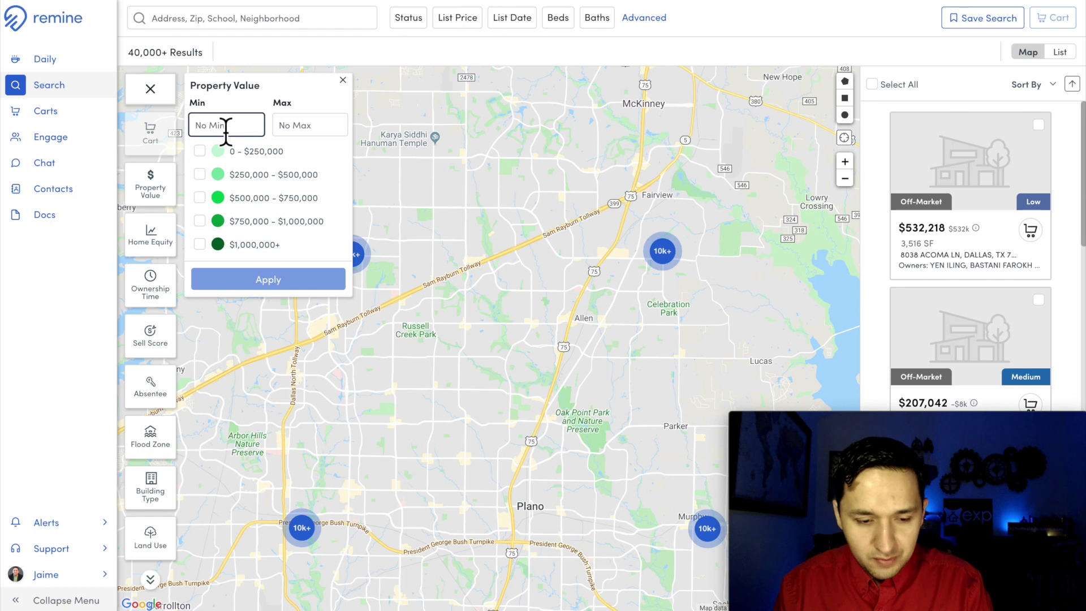
pyautogui.write('400')
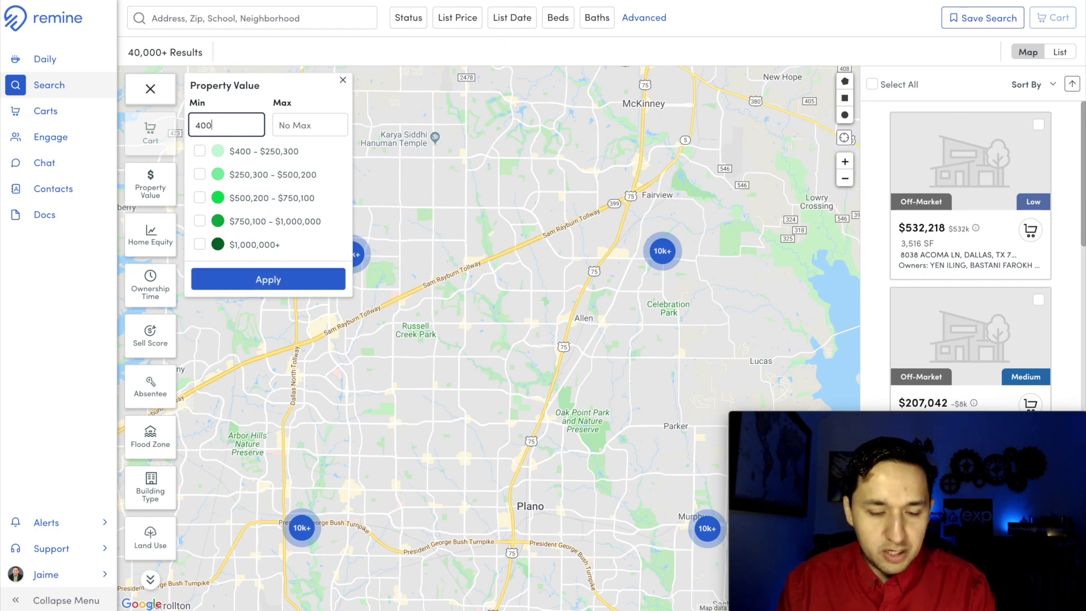
pyautogui.write('000')
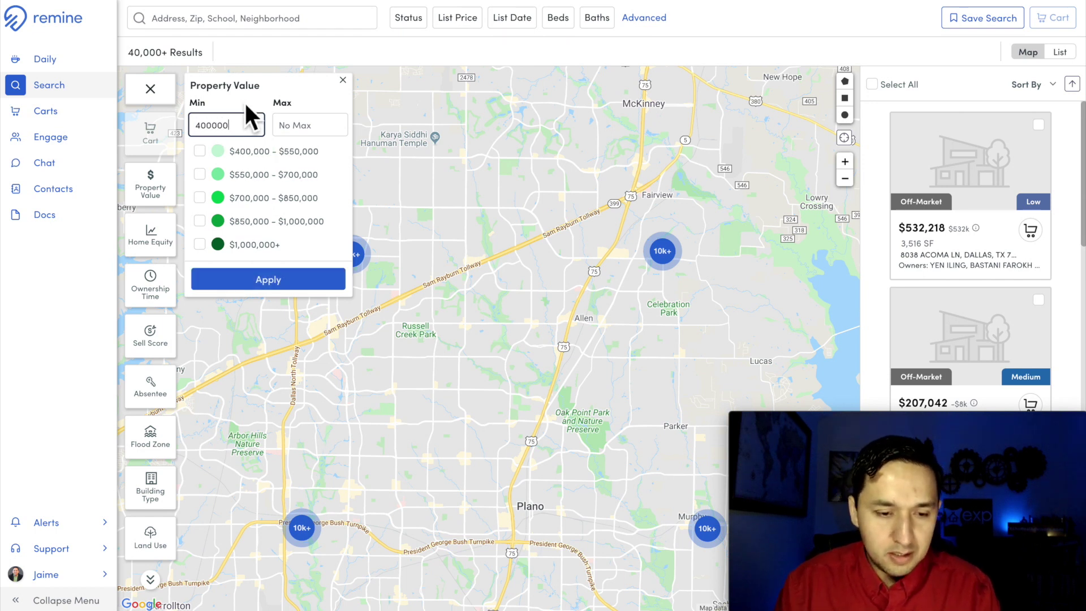
pyautogui.click(257, 283)
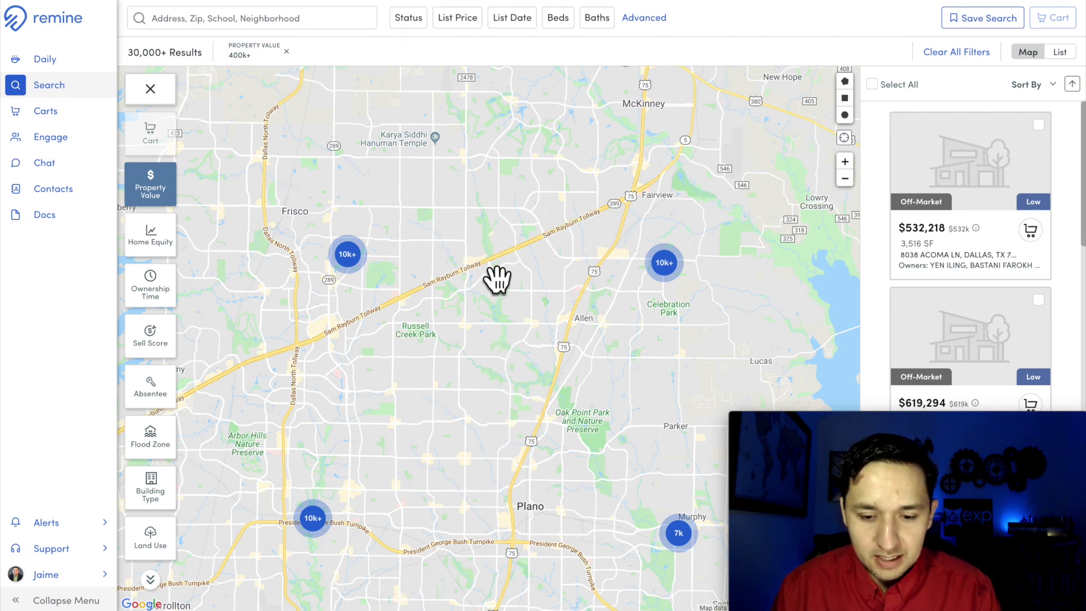
# Step: Apply a home equity filter with a minimum of 300000
pyautogui.moveTo(497, 305)
pyautogui.mouseDown()
pyautogui.moveTo(507, 313)
pyautogui.moveTo(496, 306)
pyautogui.mouseUp()
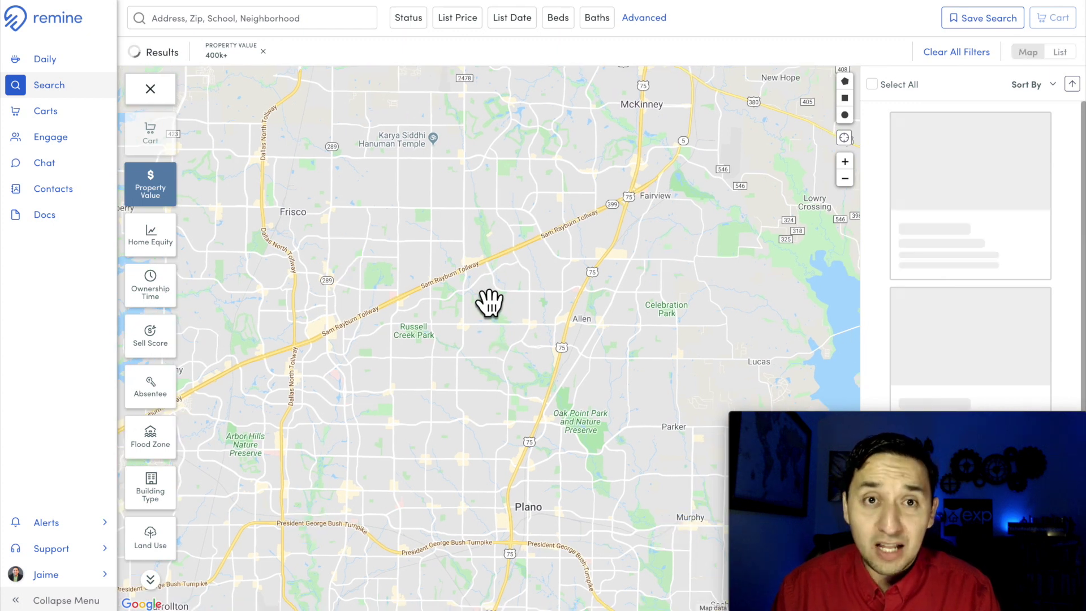
pyautogui.click(160, 243)
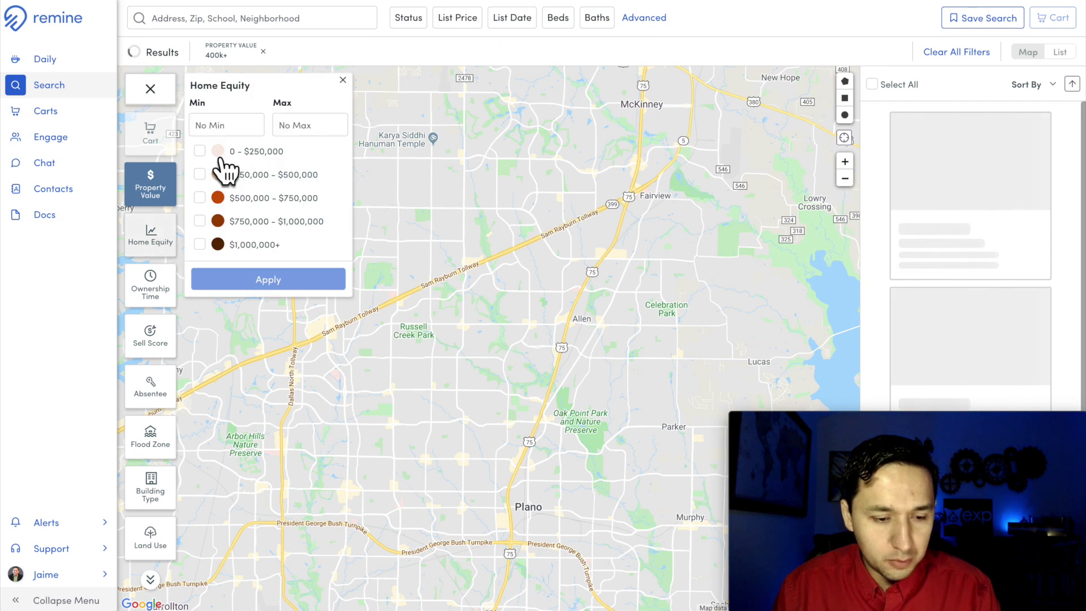
pyautogui.click(232, 129)
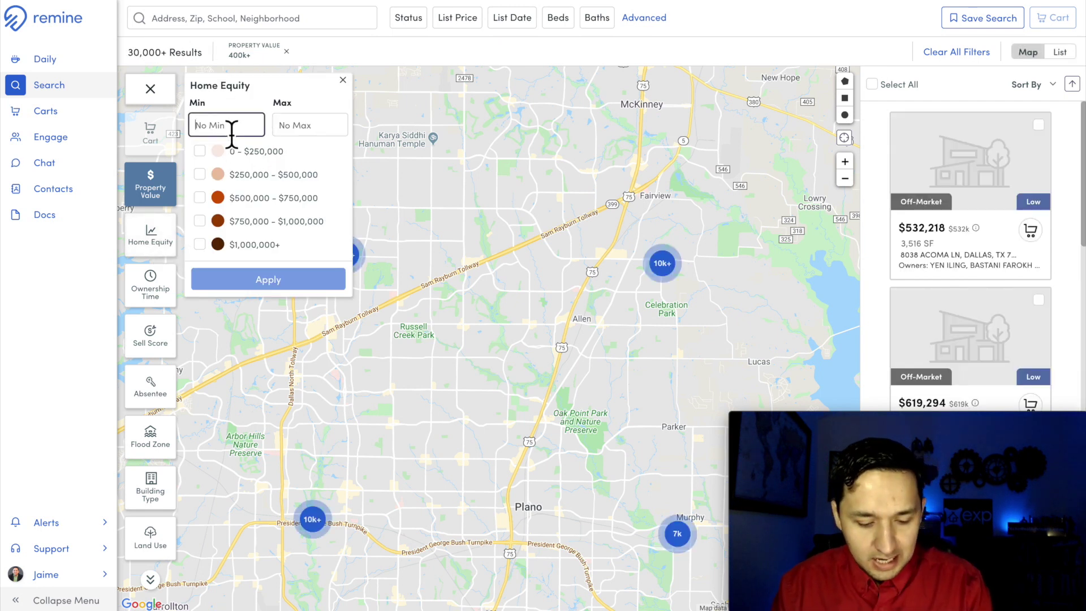
pyautogui.write('300')
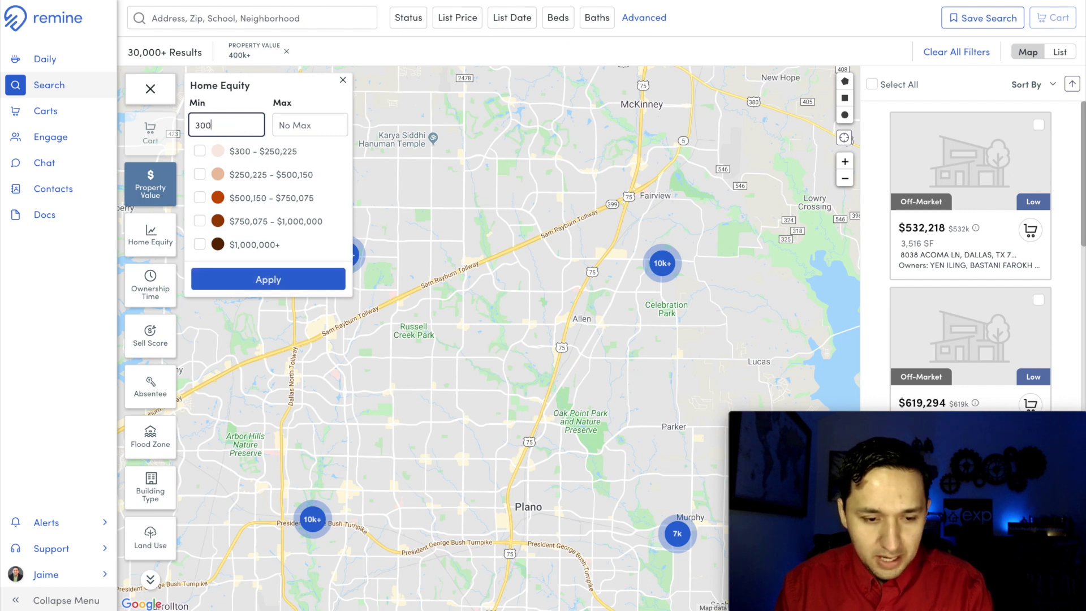
pyautogui.write('000')
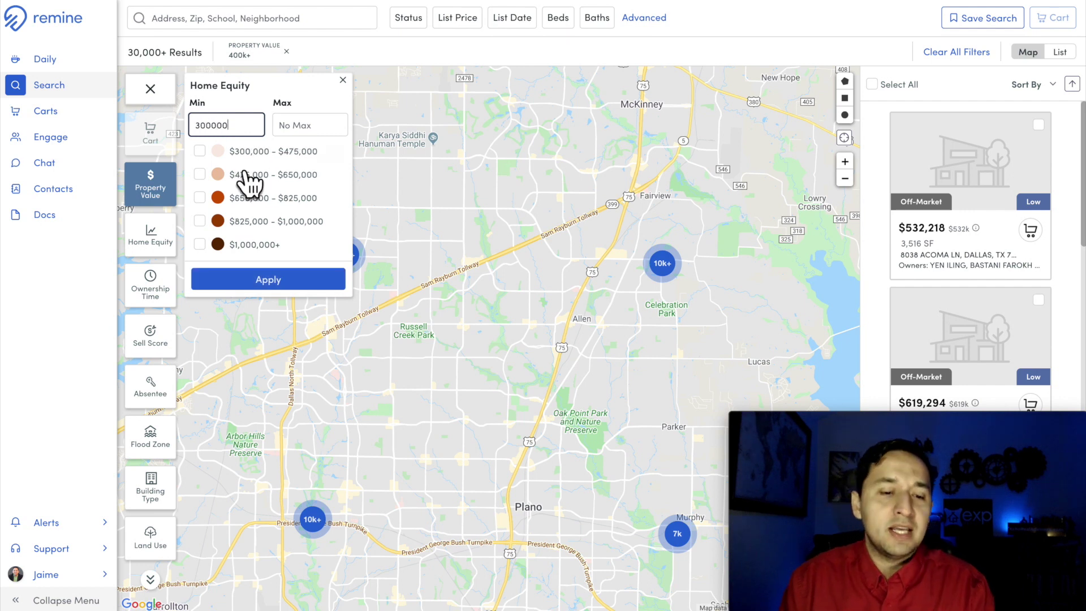
pyautogui.click(267, 283)
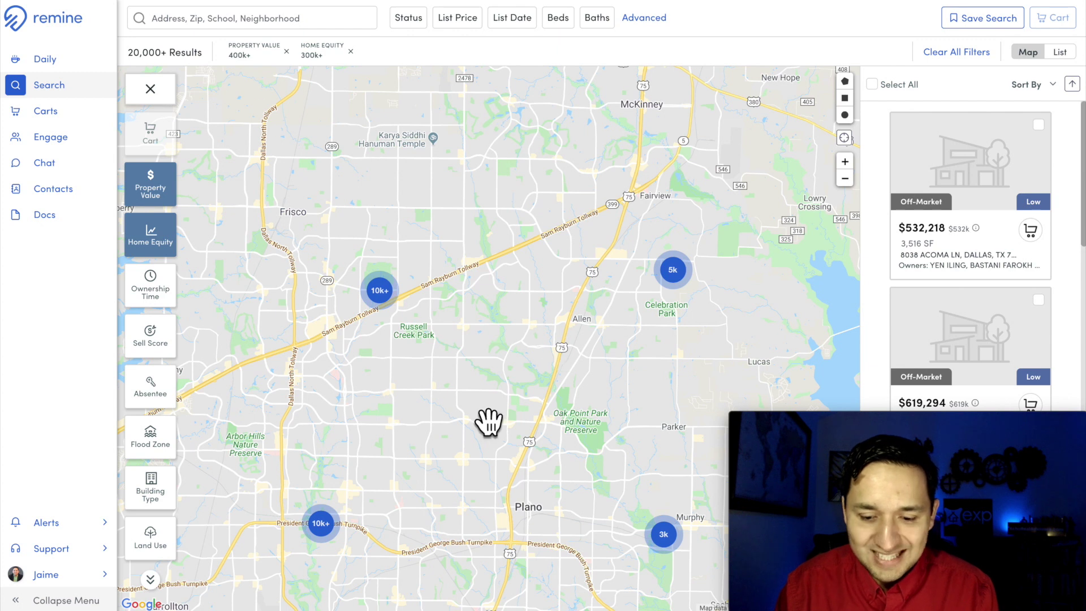
# Step: Limit the search to homes with a minimum ownership time of 5 years
pyautogui.moveTo(488, 422); pyautogui.dragTo(483, 378)
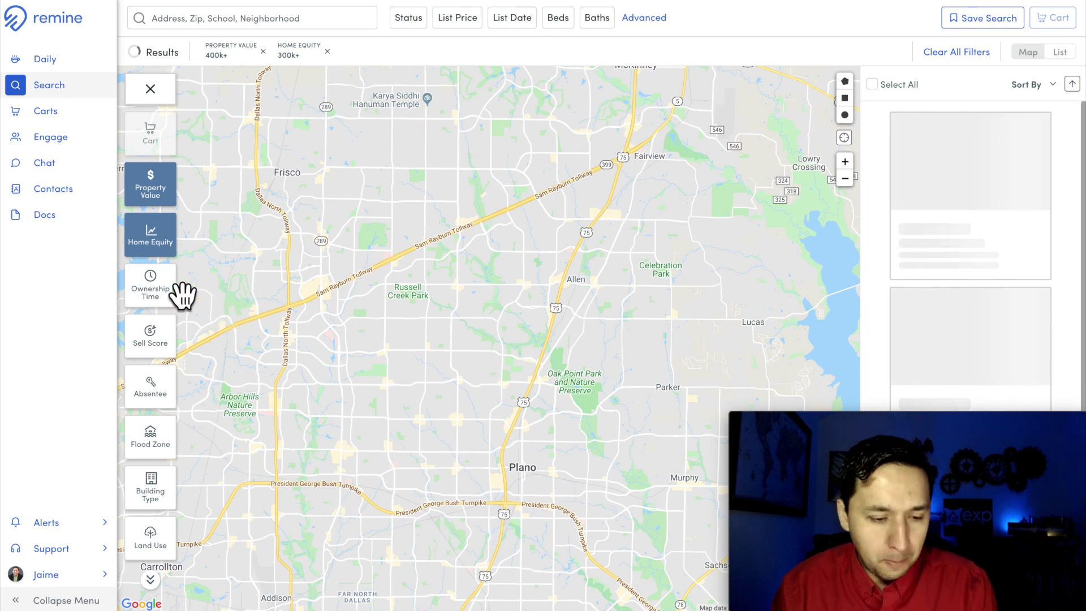
pyautogui.click(165, 294)
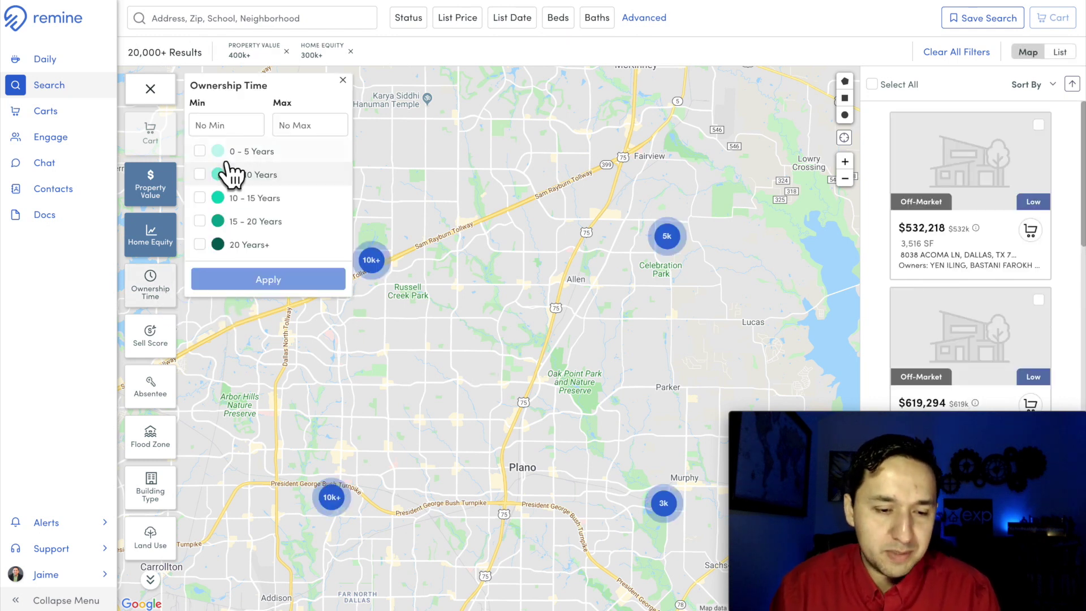
pyautogui.click(229, 129)
pyautogui.write('50')
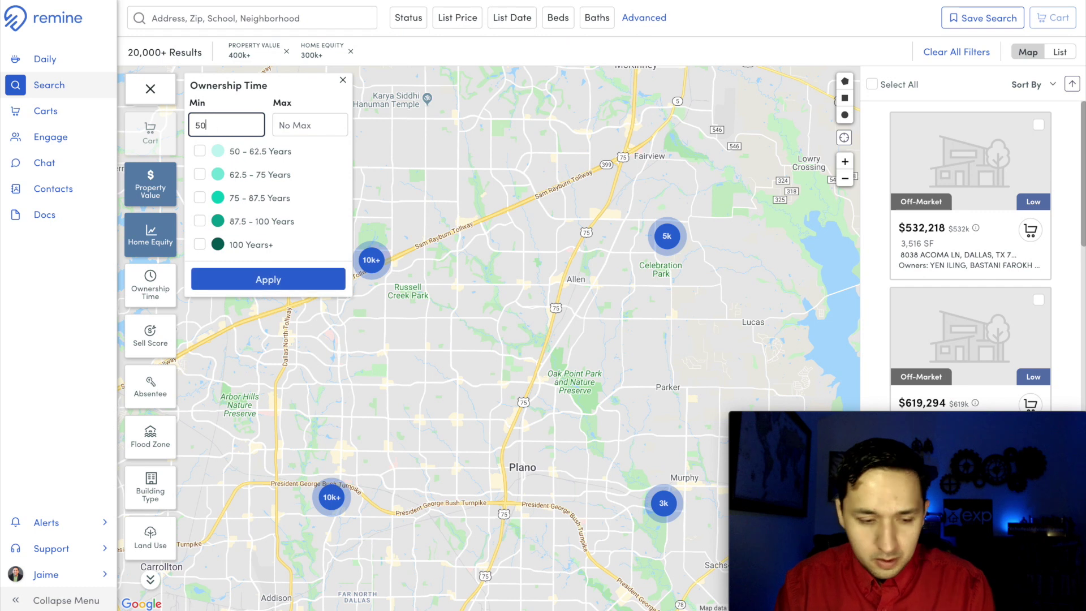
pyautogui.press('BackSpace')
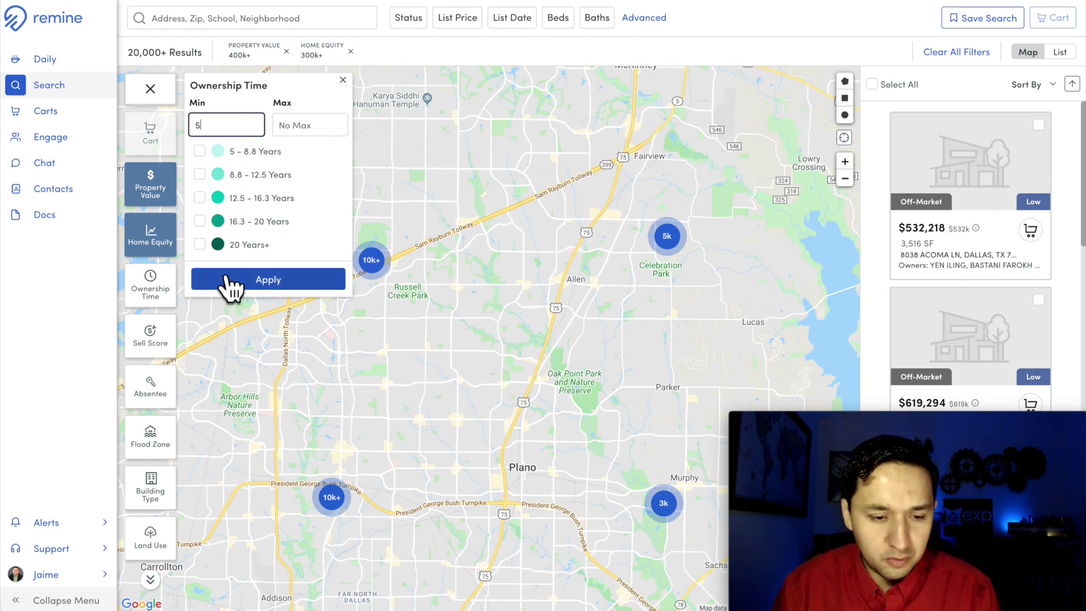
pyautogui.click(253, 281)
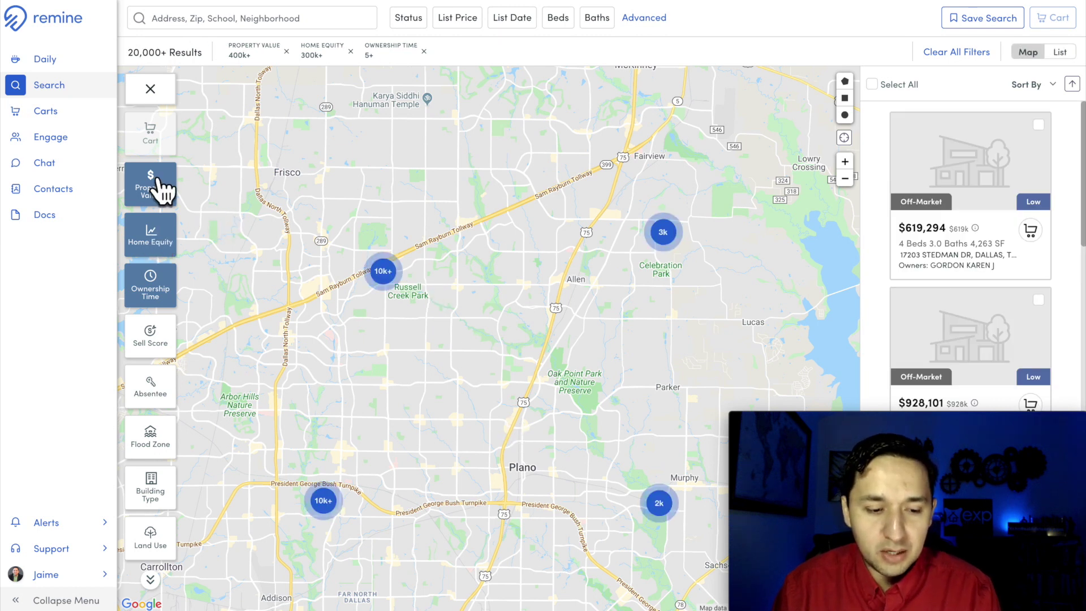
# Step: Restrict the absentee filter to Owner Occupant properties
pyautogui.scroll(-1, 167, 385)
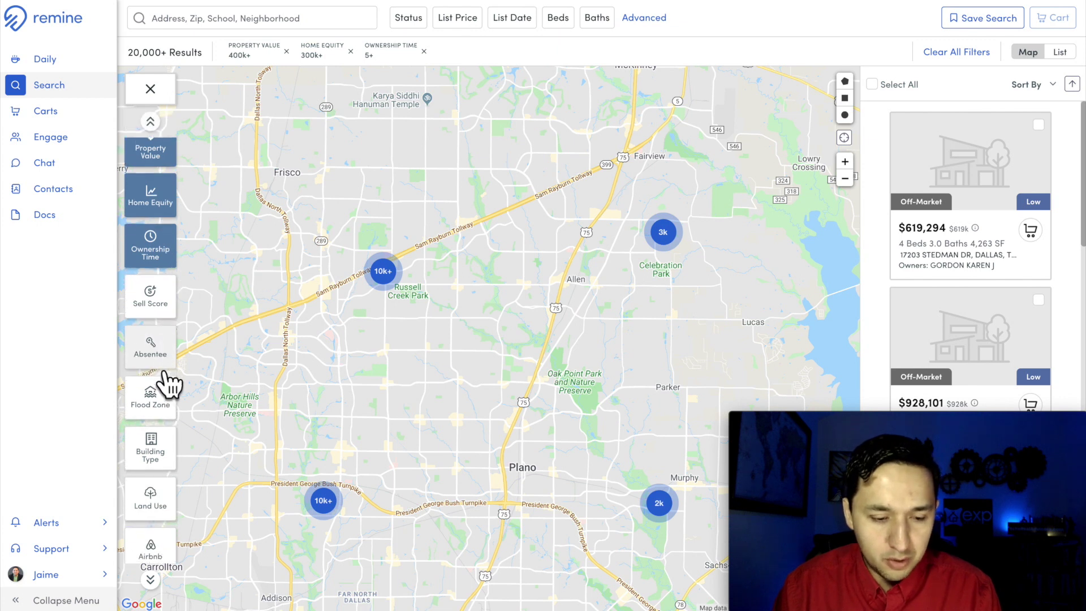
pyautogui.click(154, 344)
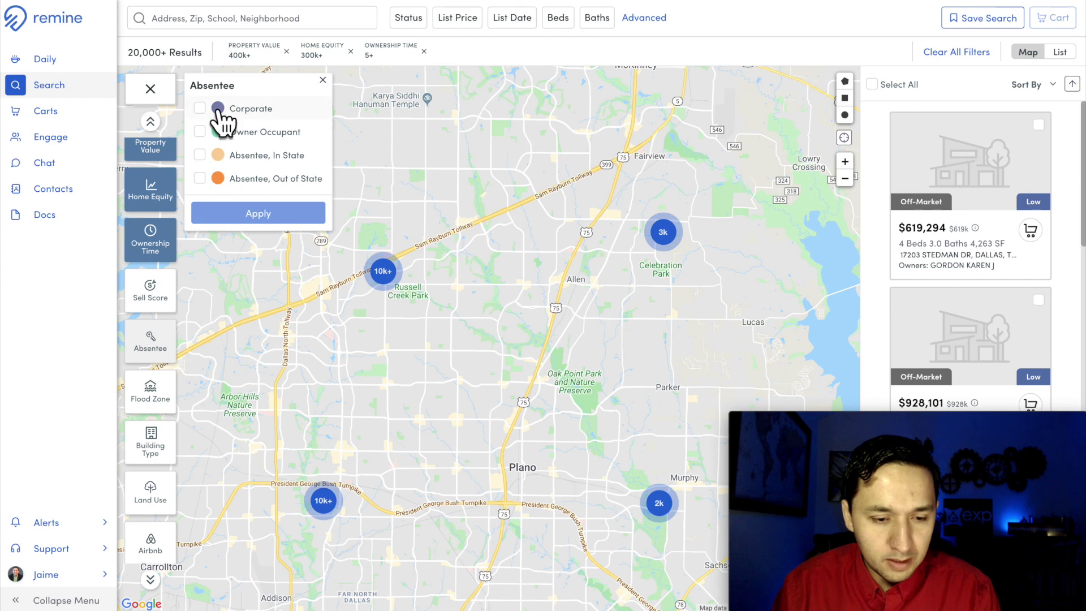
pyautogui.click(198, 136)
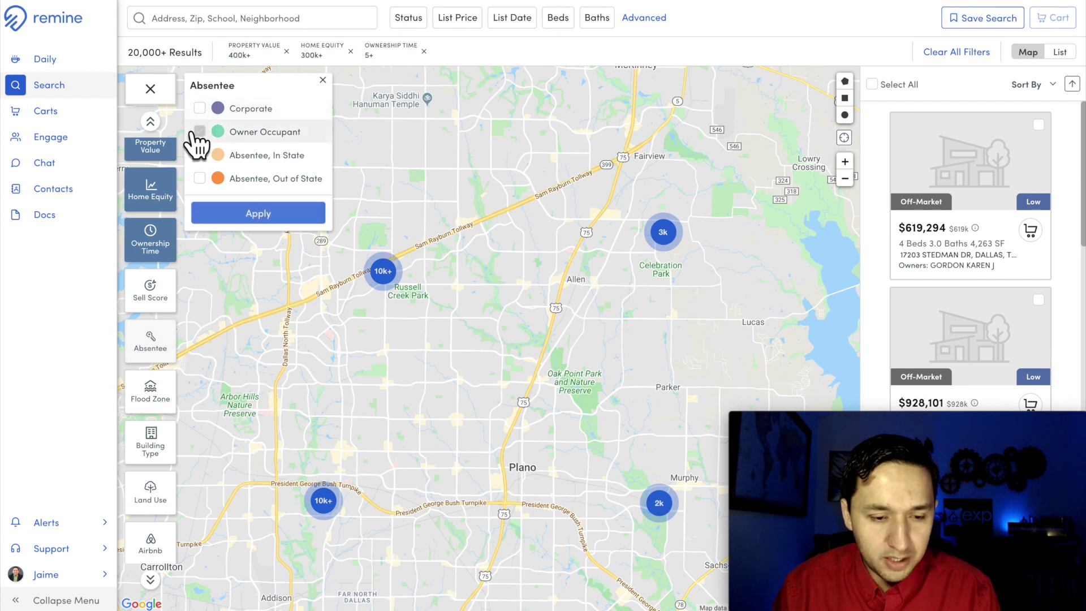
pyautogui.click(248, 215)
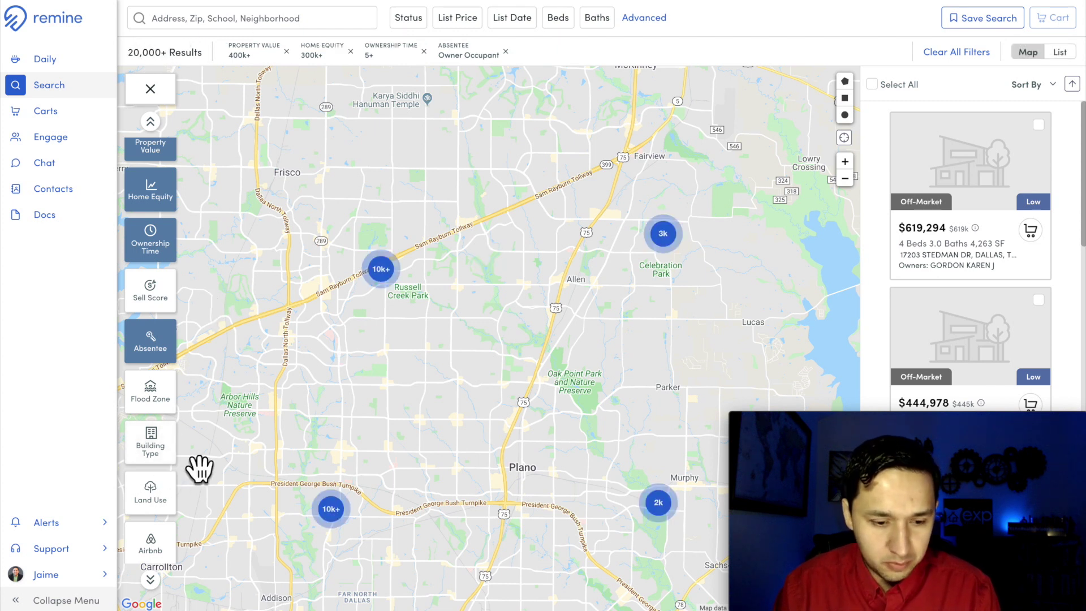
# Step: Filter the building type to Single-Family homes
pyautogui.click(152, 445)
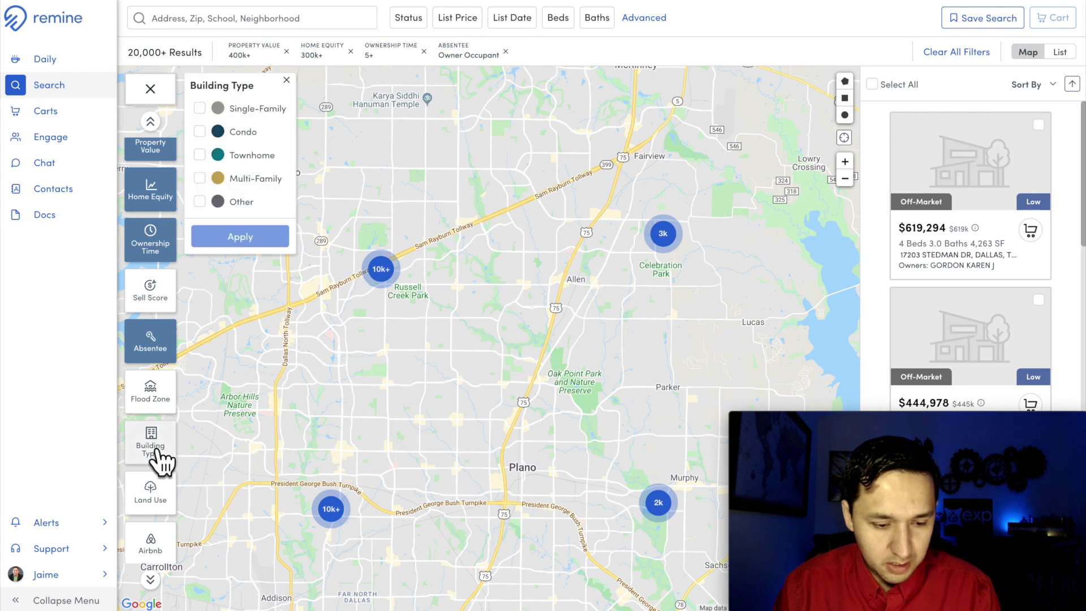
pyautogui.click(200, 109)
pyautogui.click(238, 238)
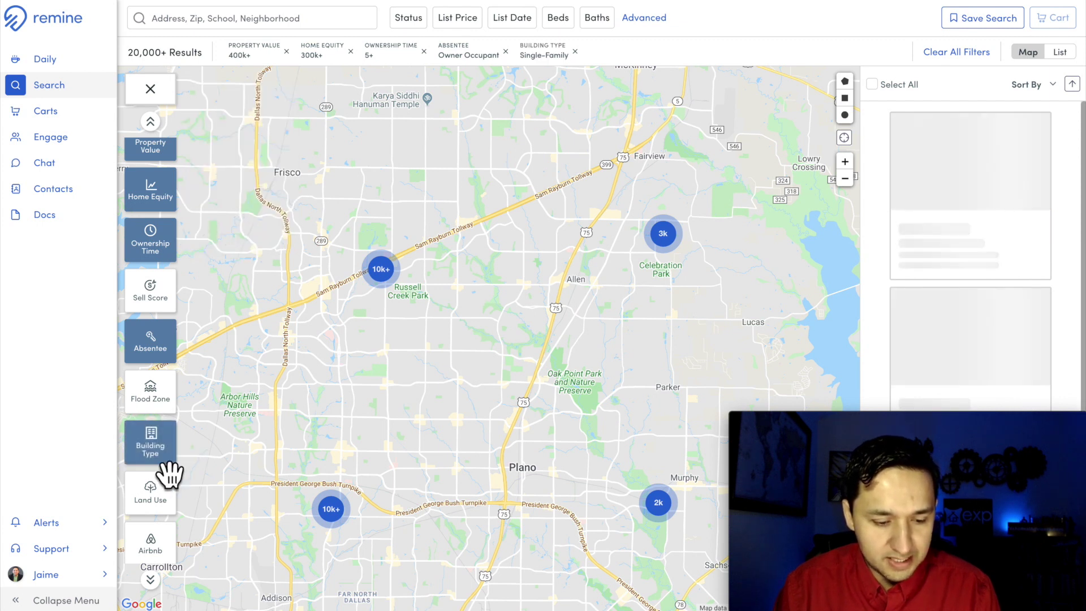
# Step: Review the remaining filter categories and remove the Home Equity filter from the search
pyautogui.scroll(-4, 166, 475)
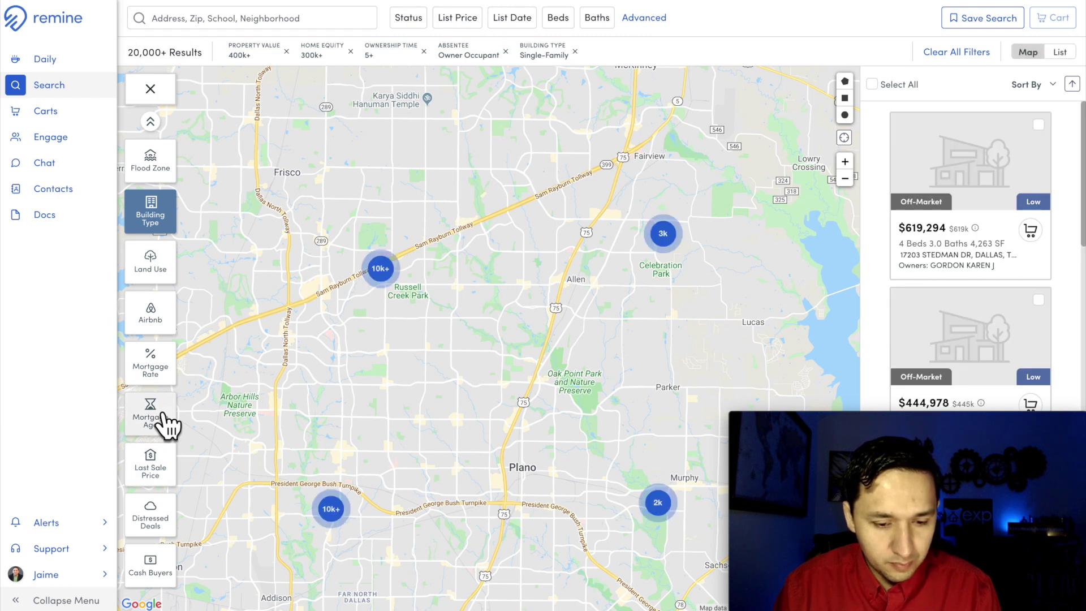
pyautogui.scroll(5, 167, 421)
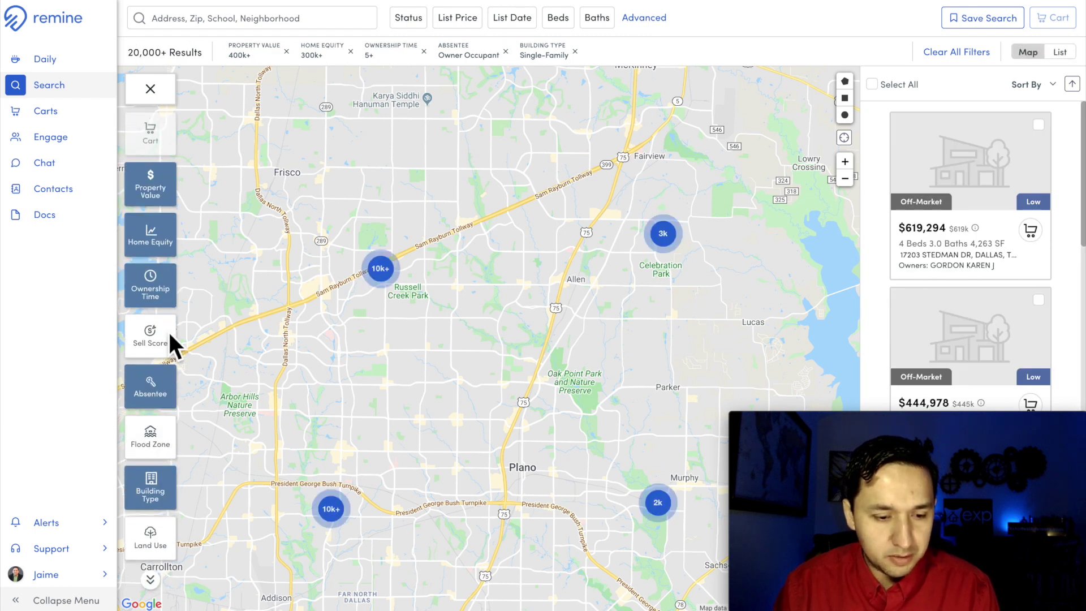
pyautogui.click(152, 241)
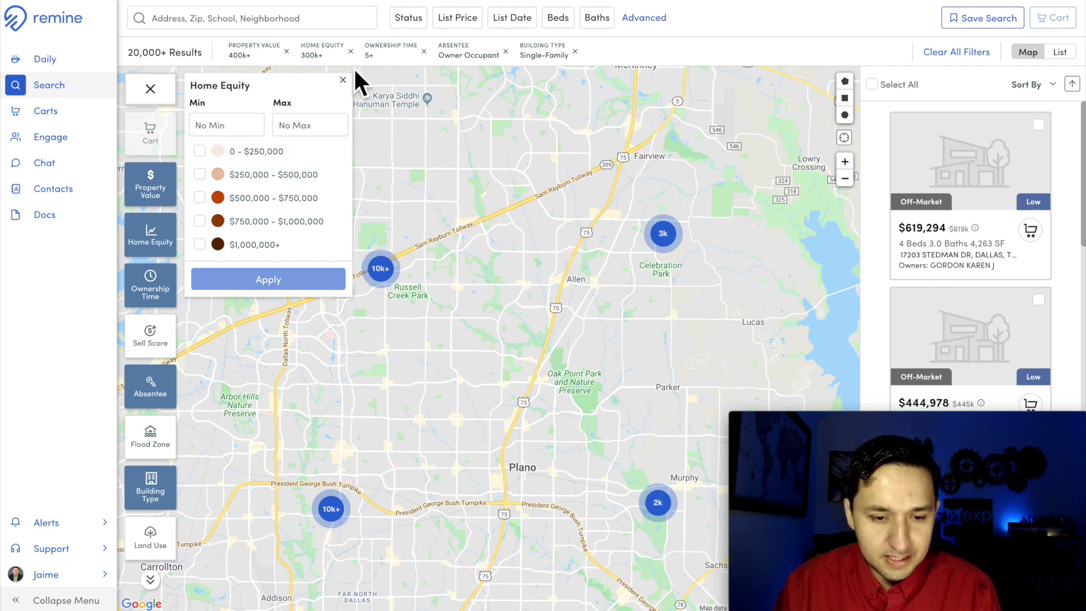
pyautogui.click(351, 52)
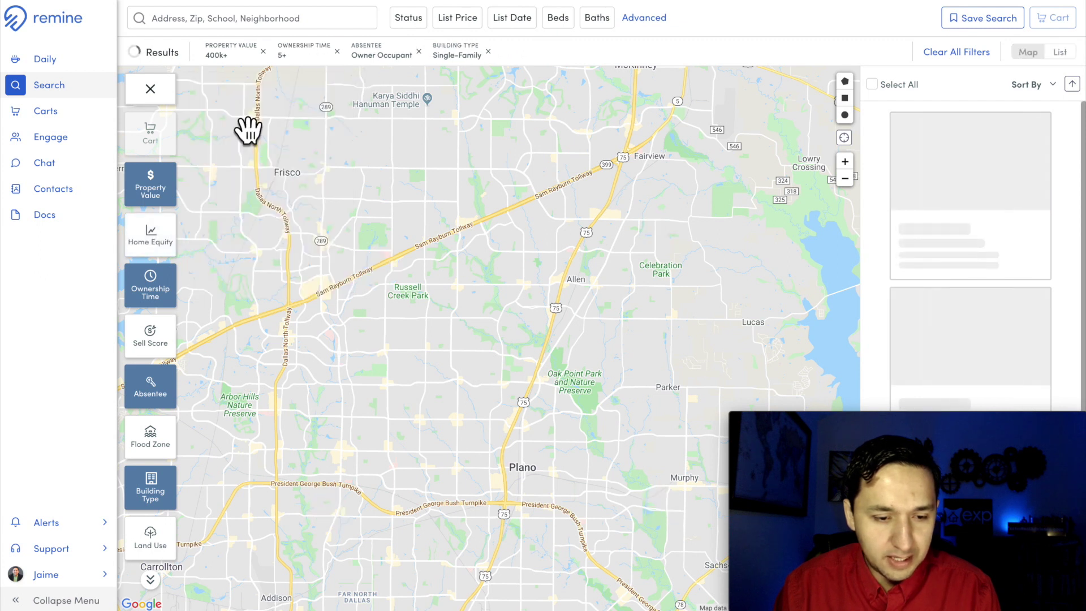
# Step: Filter the search to properties with a minimum home equity of 400000
pyautogui.click(162, 249)
pyautogui.click(240, 127)
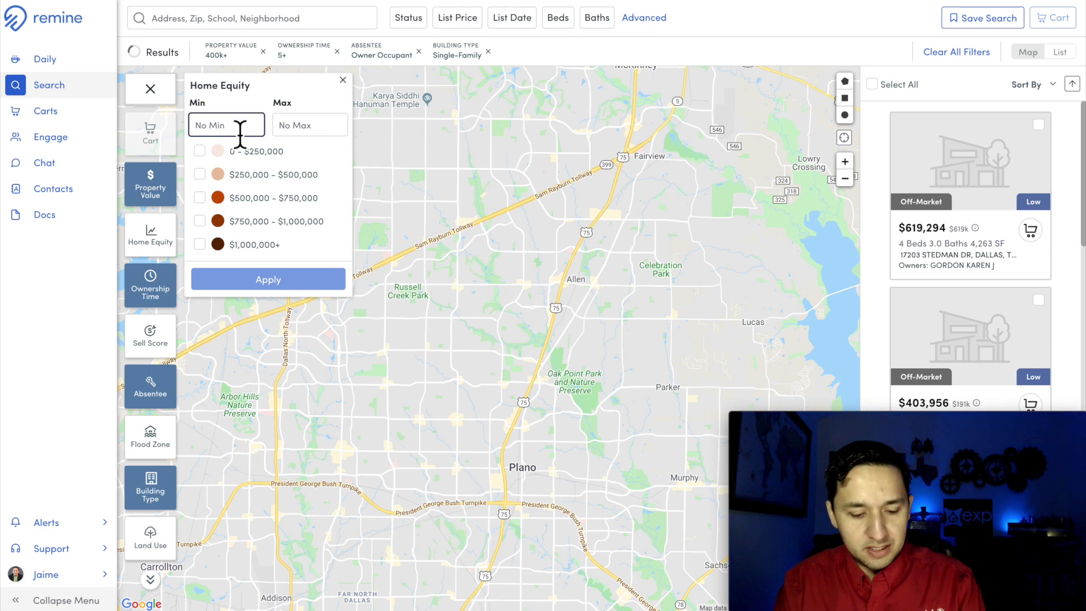
pyautogui.write('400000')
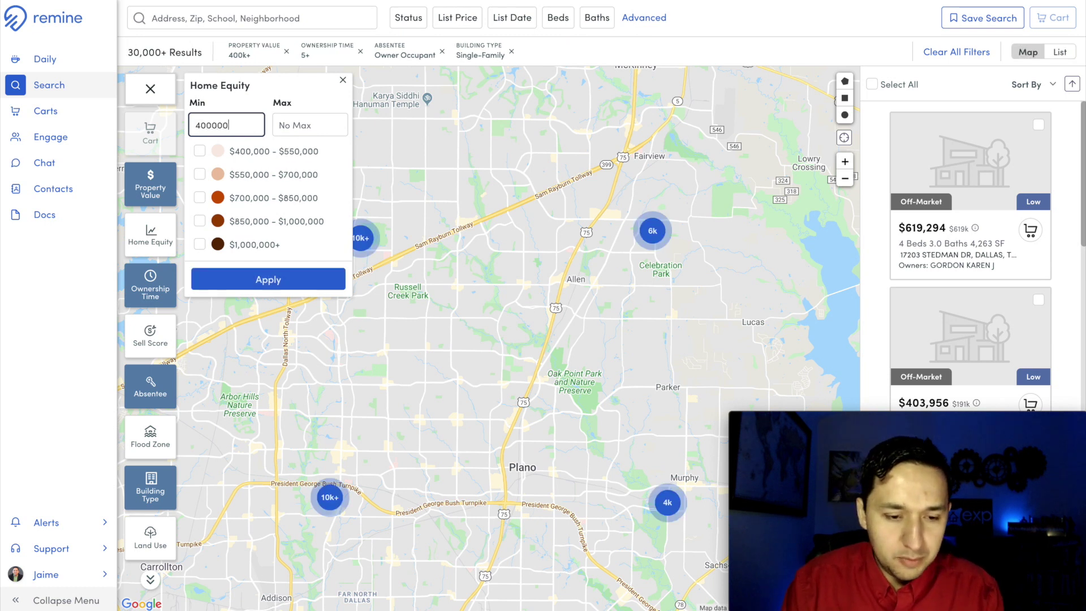
pyautogui.click(250, 280)
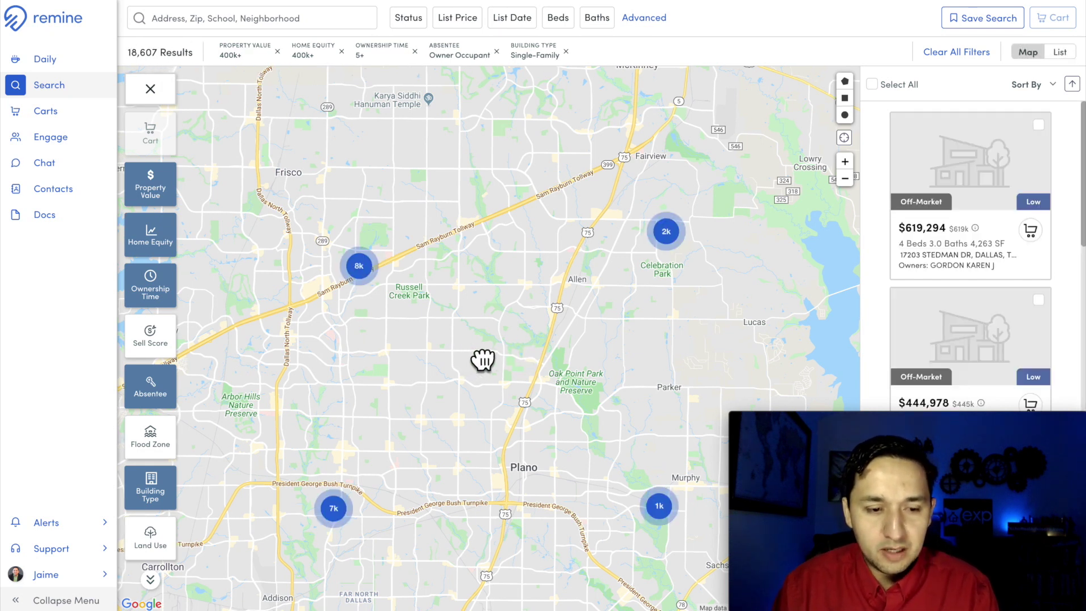
# Step: Narrow the map area to Plano and select all matching properties for adding to a cart
pyautogui.scroll(2, 424, 342)
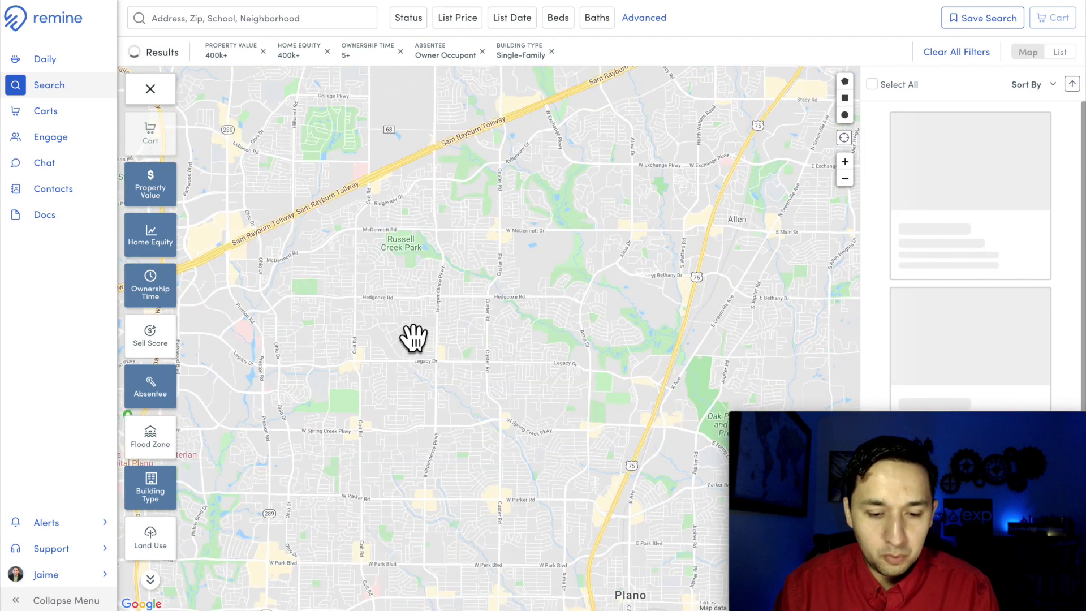
pyautogui.moveTo(416, 339); pyautogui.dragTo(495, 250)
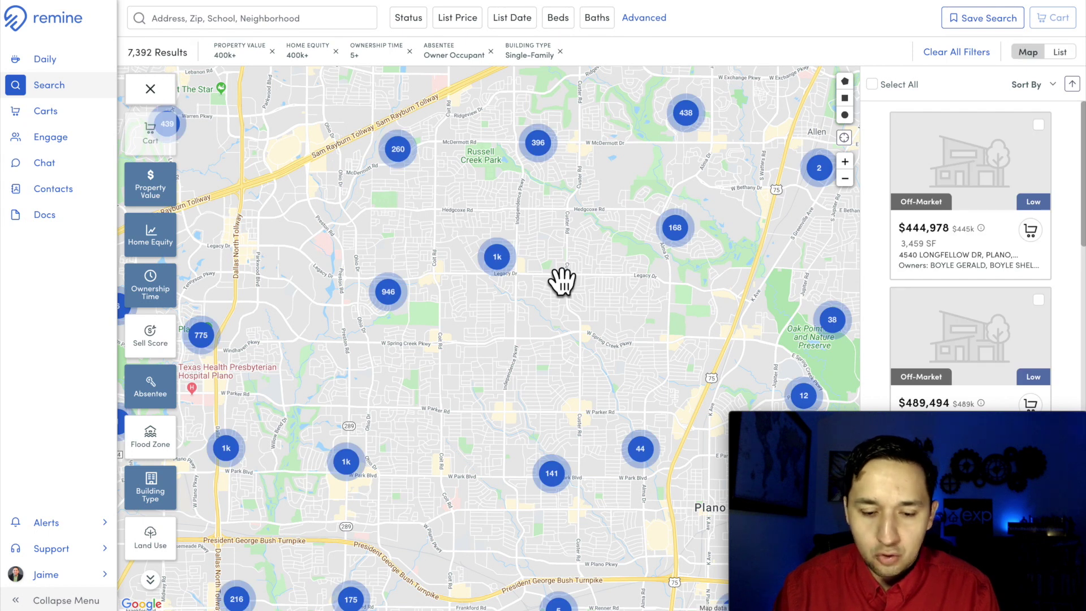
pyautogui.moveTo(562, 281)
pyautogui.mouseDown()
pyautogui.moveTo(582, 283)
pyautogui.moveTo(566, 293)
pyautogui.mouseUp()
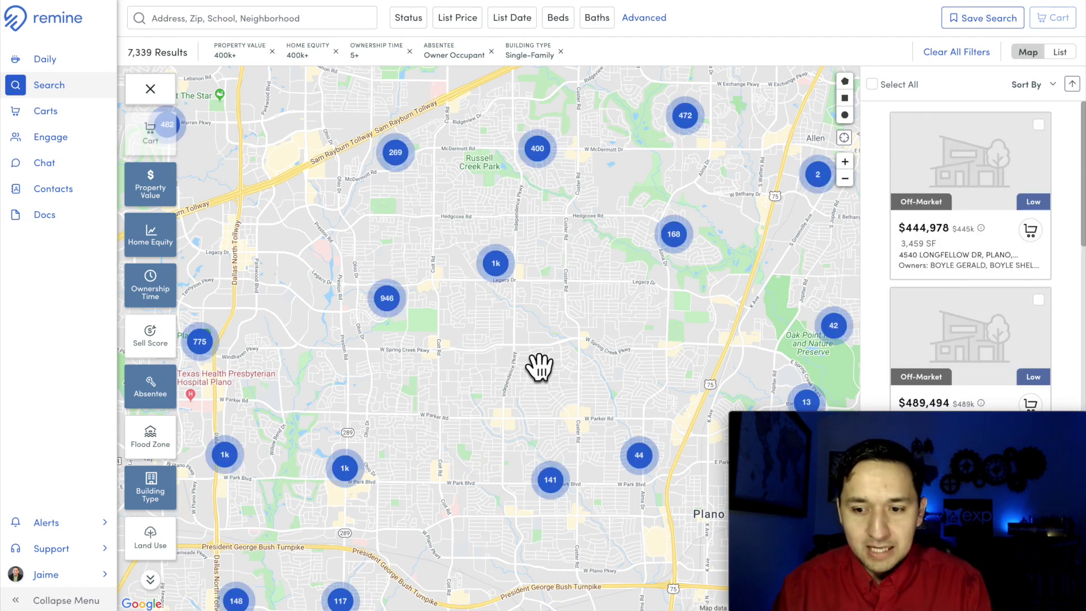
pyautogui.click(872, 84)
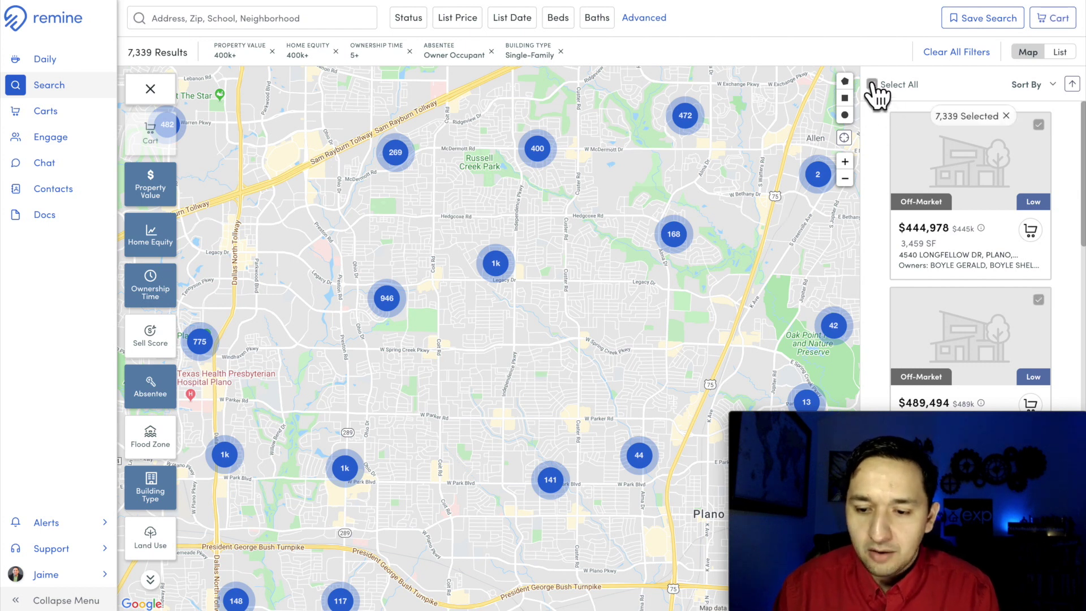
pyautogui.click(1057, 20)
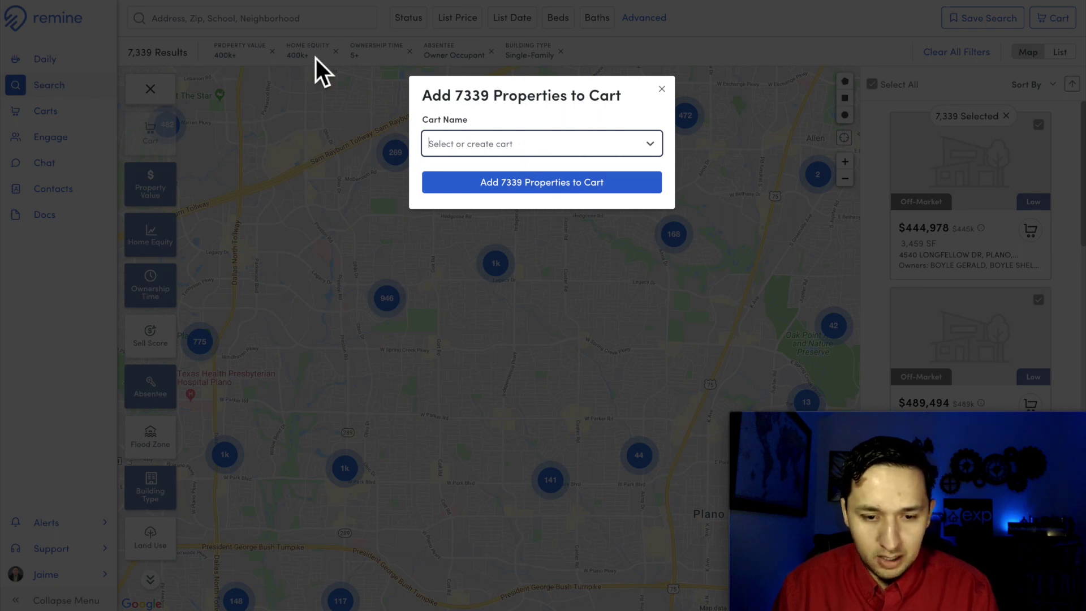
# Step: Create a cart named 400KP-400KE-5OWR-OCPD-SINGLE and add all the selected properties to it
pyautogui.click(471, 146)
pyautogui.click(470, 144)
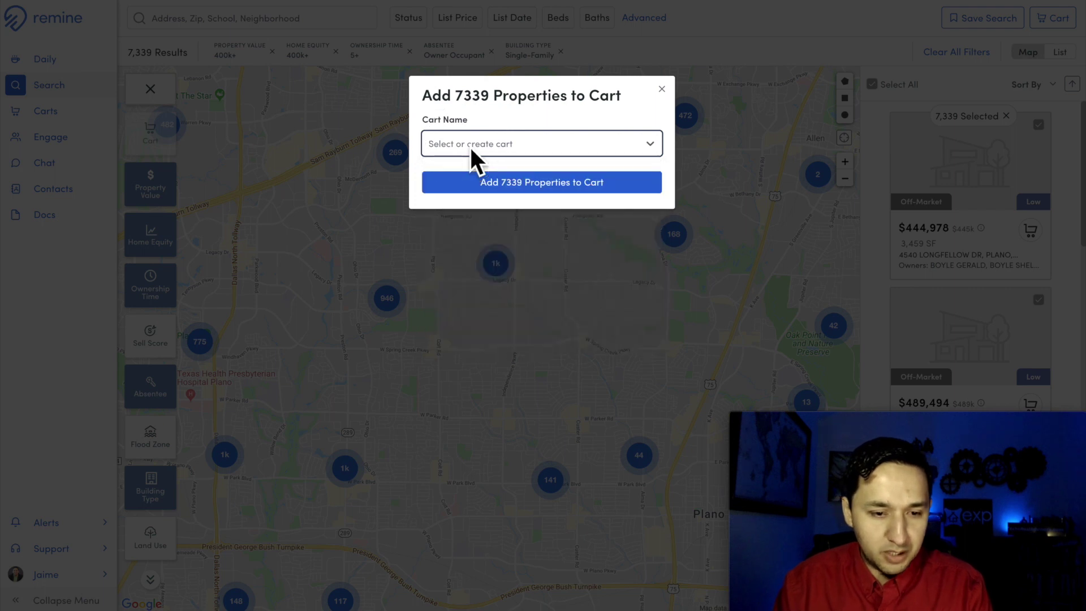
pyautogui.write('400K')
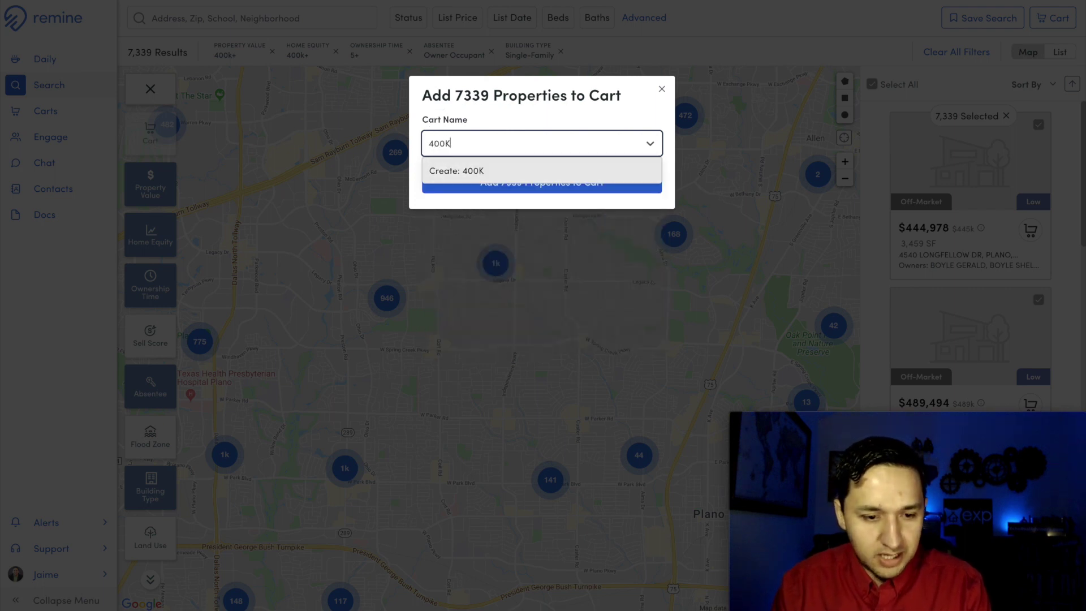
pyautogui.write('-4')
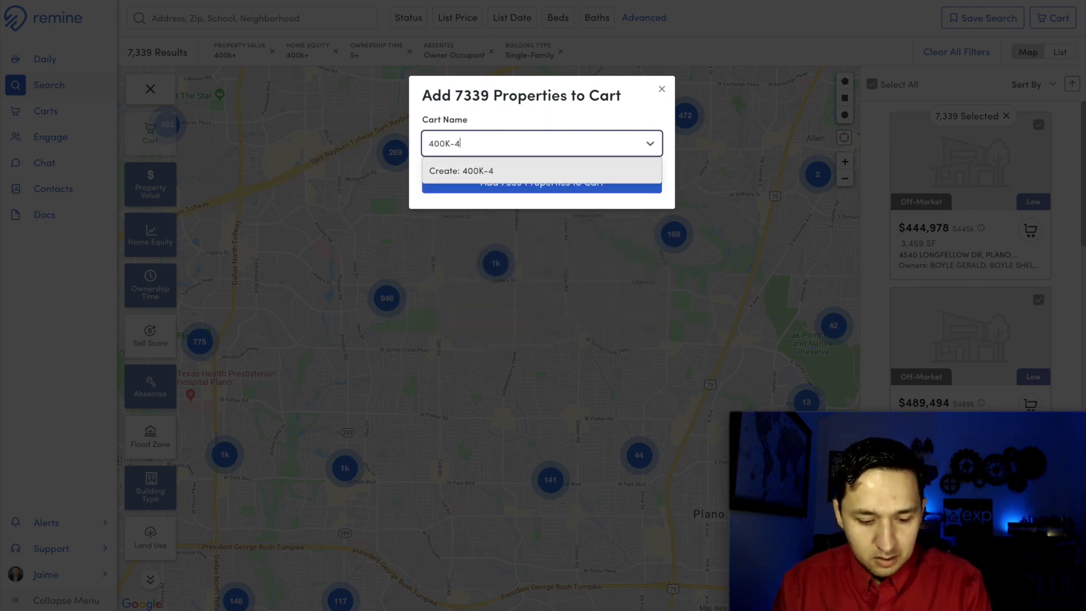
pyautogui.write('00')
pyautogui.press('BackSpace')
pyautogui.press('BackSpace')
pyautogui.press('BackSpace')
pyautogui.press('BackSpace')
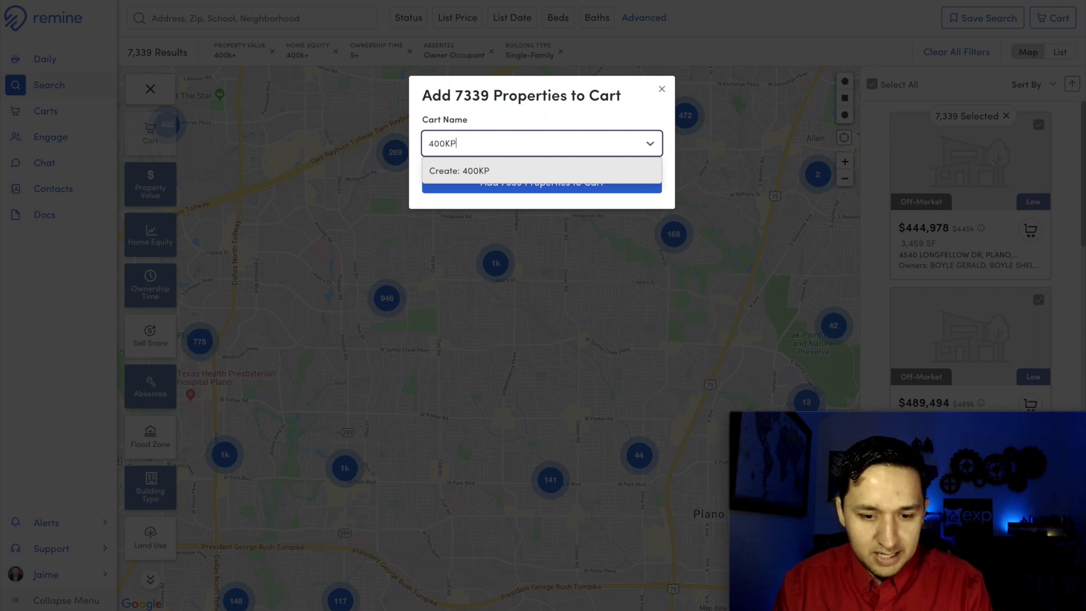
pyautogui.write('P-400KE-5O')
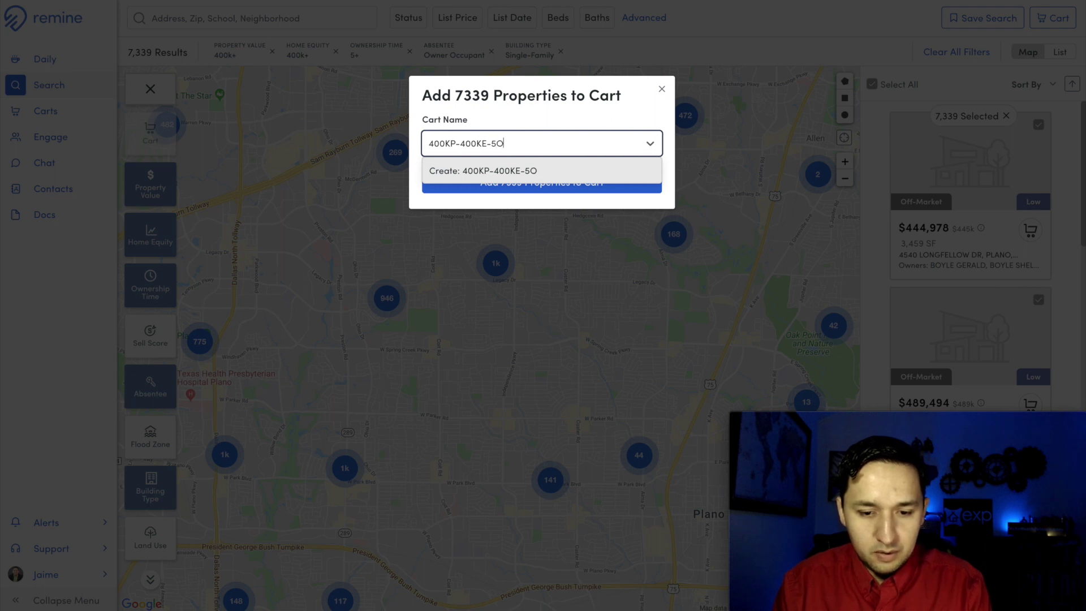
pyautogui.write('WNE')
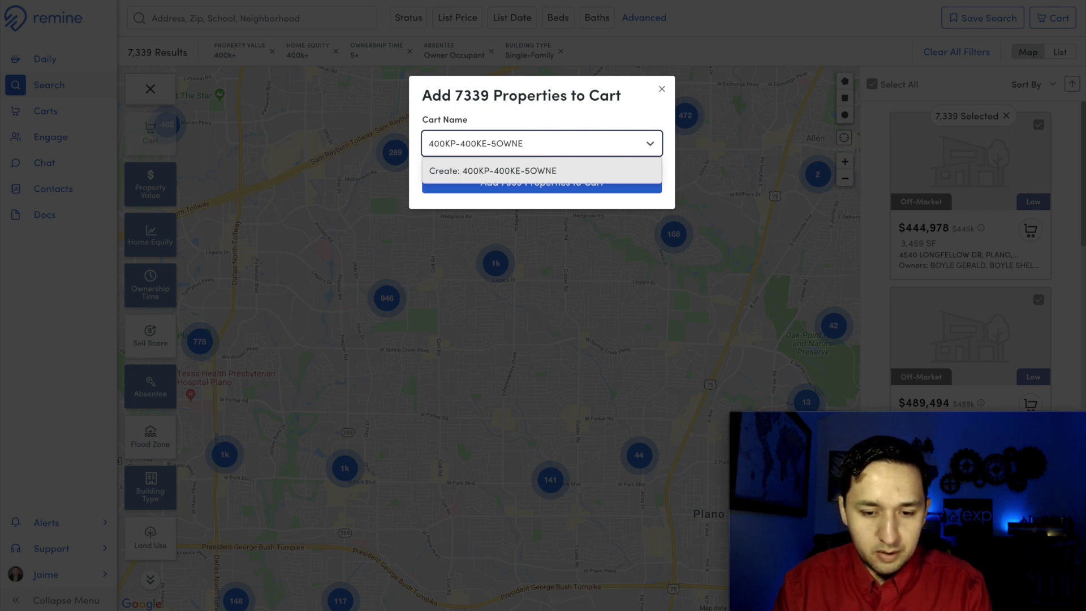
pyautogui.press('BackSpace')
pyautogui.press('BackSpace')
pyautogui.press('BackSpace')
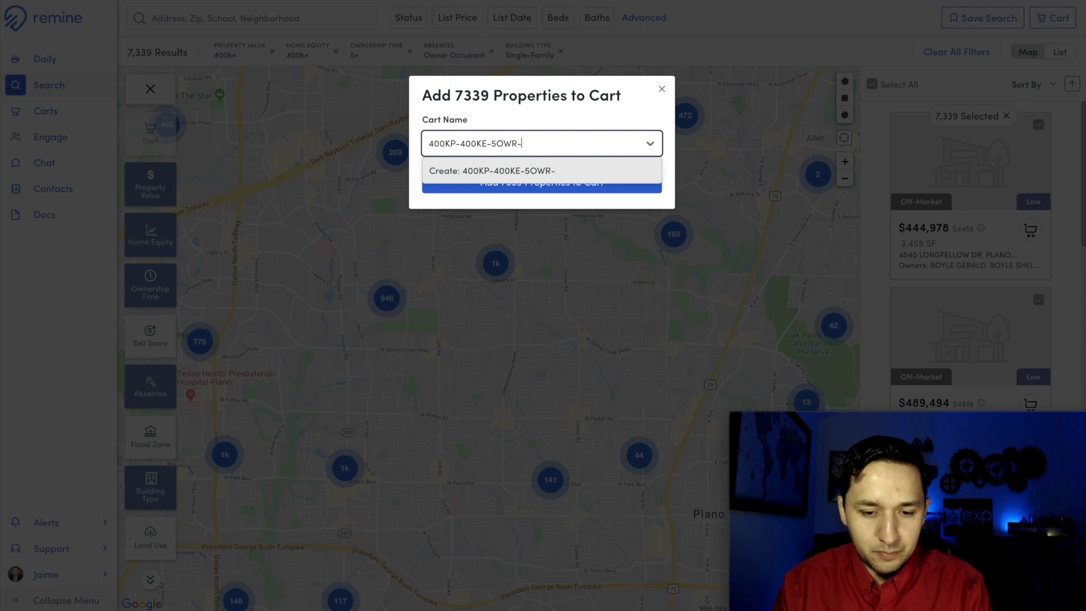
pyautogui.write('WR-')
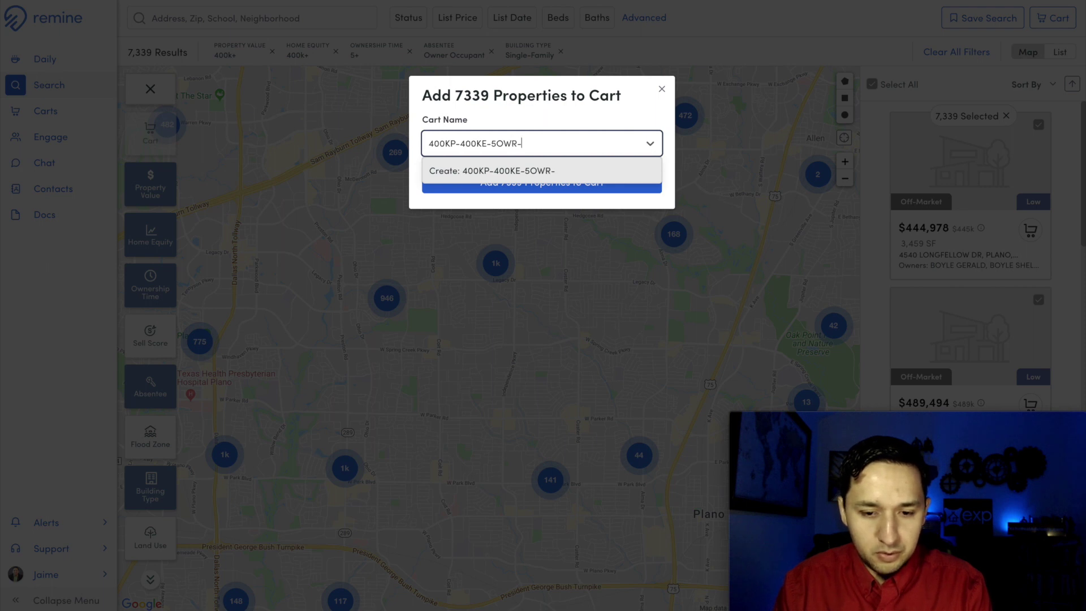
pyautogui.write('ABS')
pyautogui.press('BackSpace')
pyautogui.press('BackSpace')
pyautogui.press('BackSpace')
pyautogui.press('BackSpace')
pyautogui.press('BackSpace')
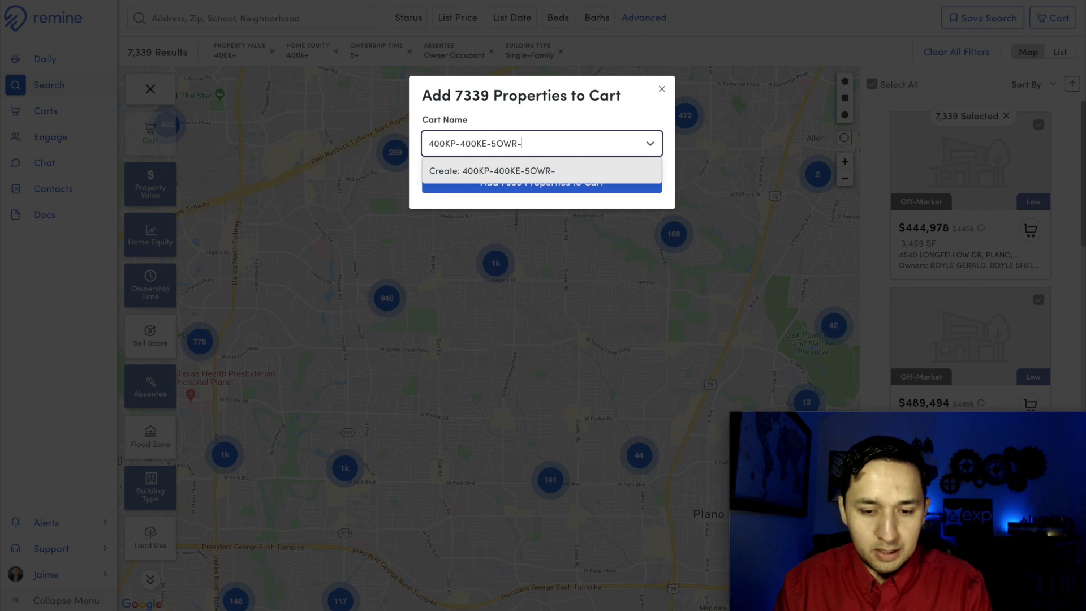
pyautogui.write('OCPD-')
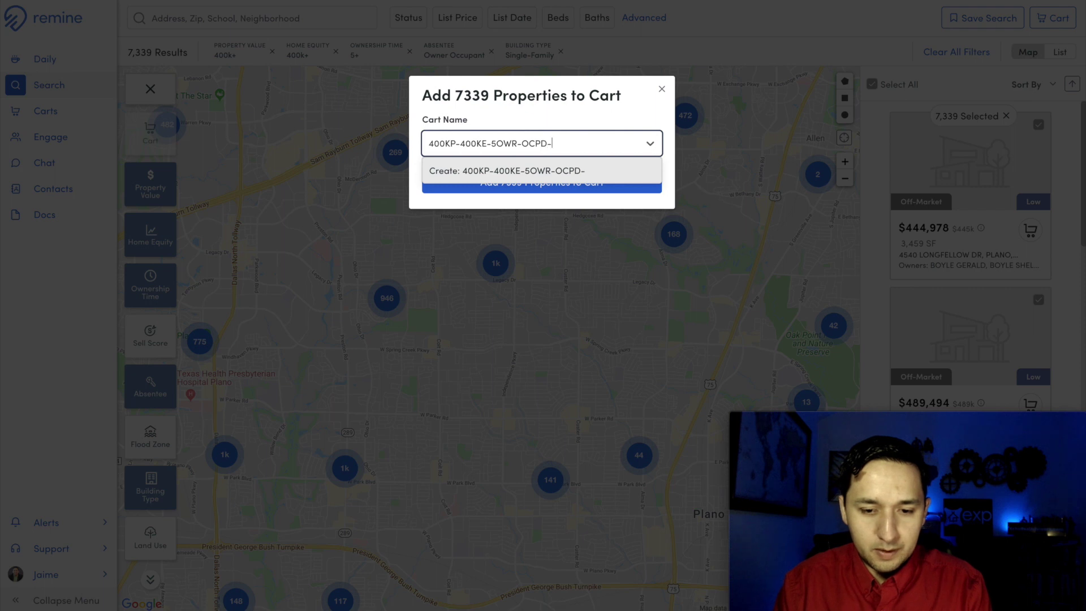
pyautogui.write('SINGEL')
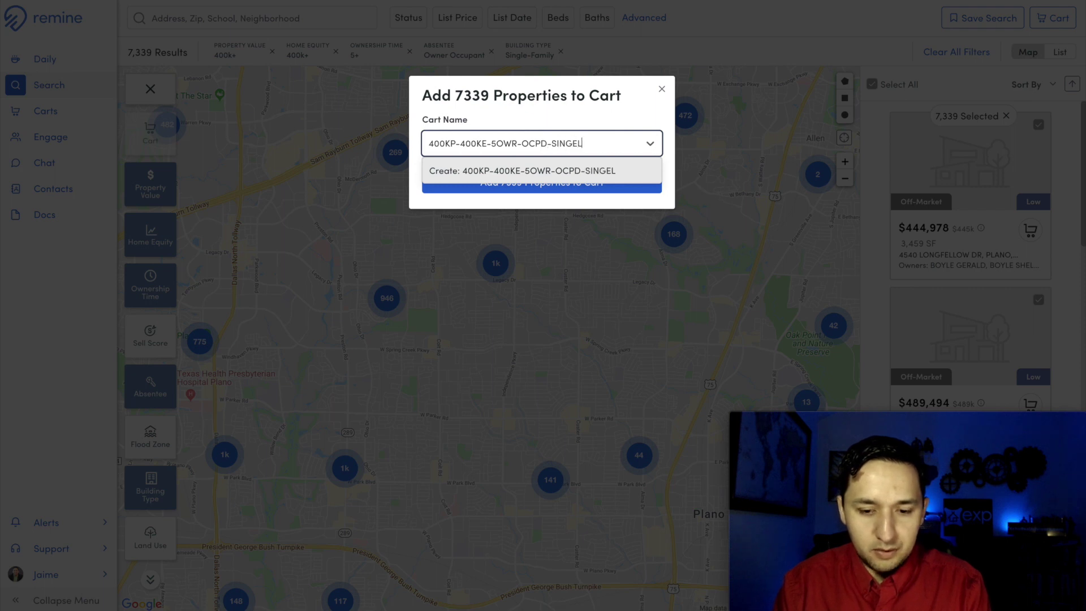
pyautogui.press('BackSpace')
pyautogui.press('BackSpace')
pyautogui.write('LE')
pyautogui.press('Return')
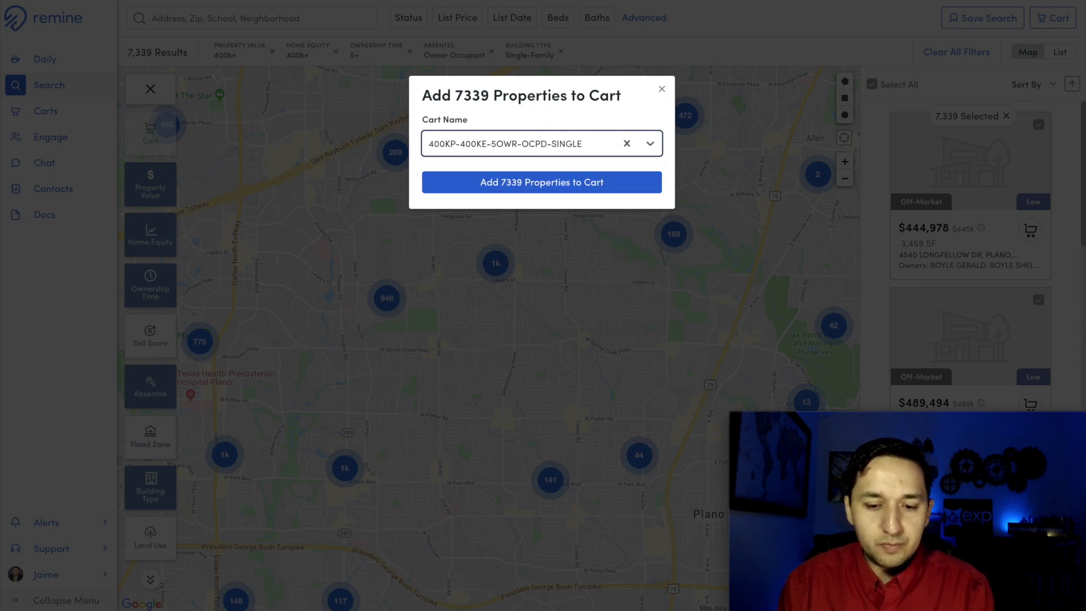
pyautogui.click(493, 182)
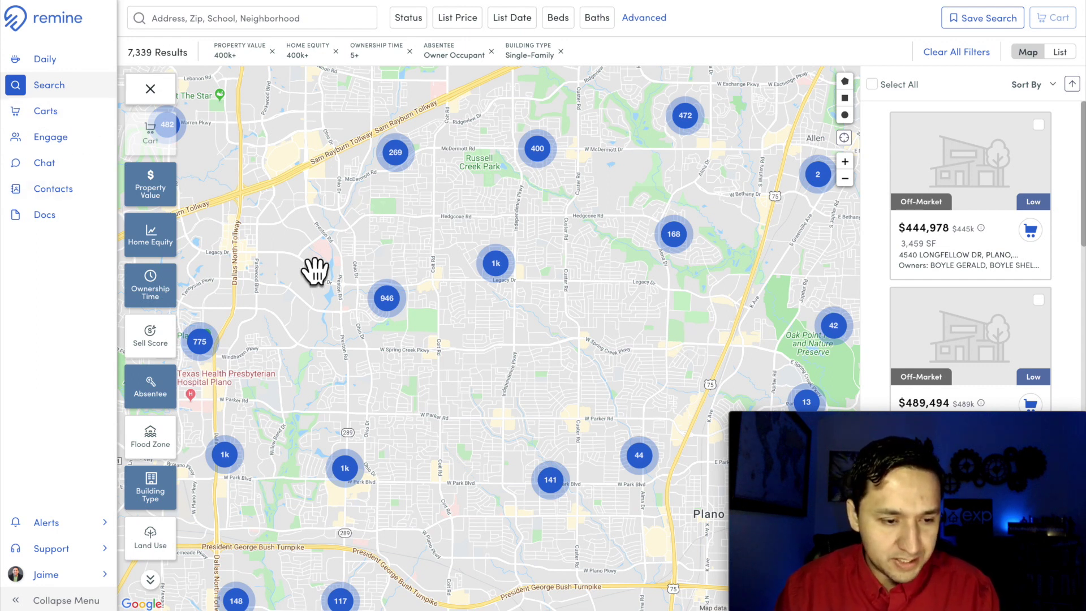
# Step: Open the 400KP-400KE-5OWR-OCPD-SINGLE cart and review which columns its view can include
pyautogui.click(50, 111)
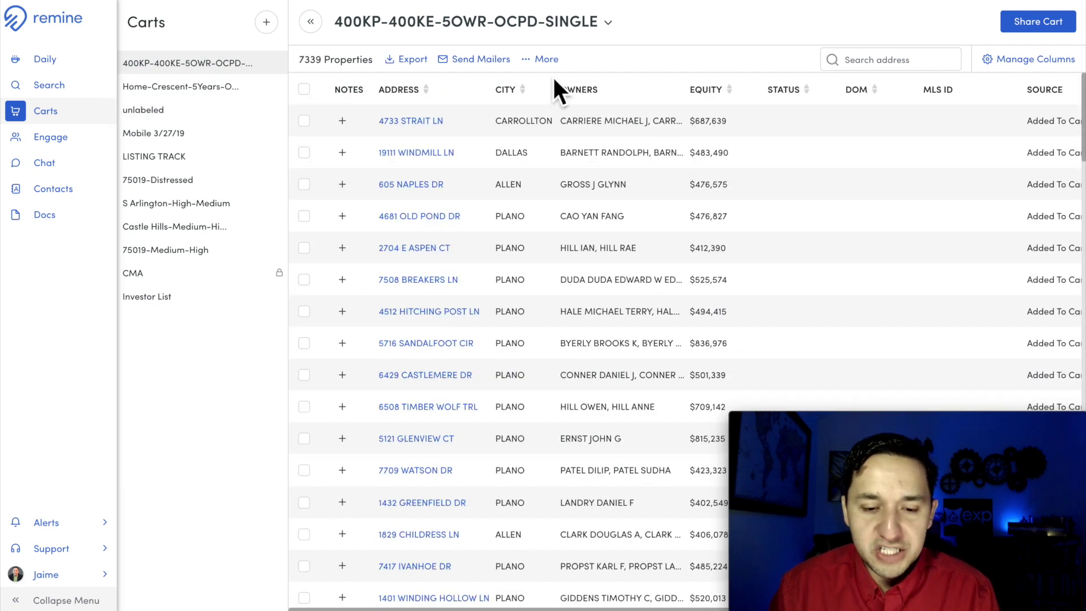
pyautogui.click(1033, 60)
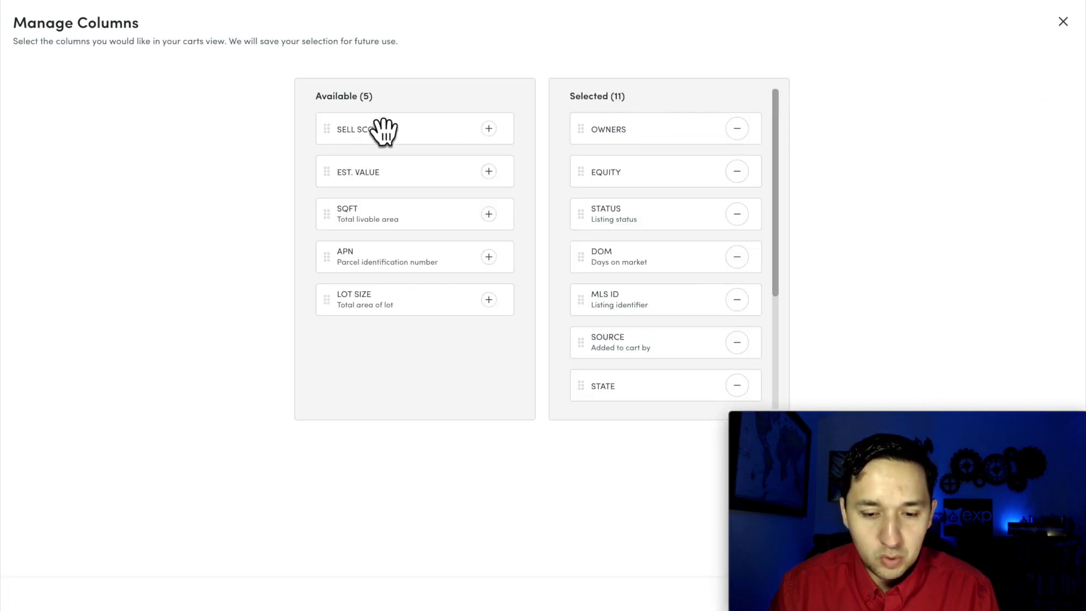
pyautogui.click(1062, 22)
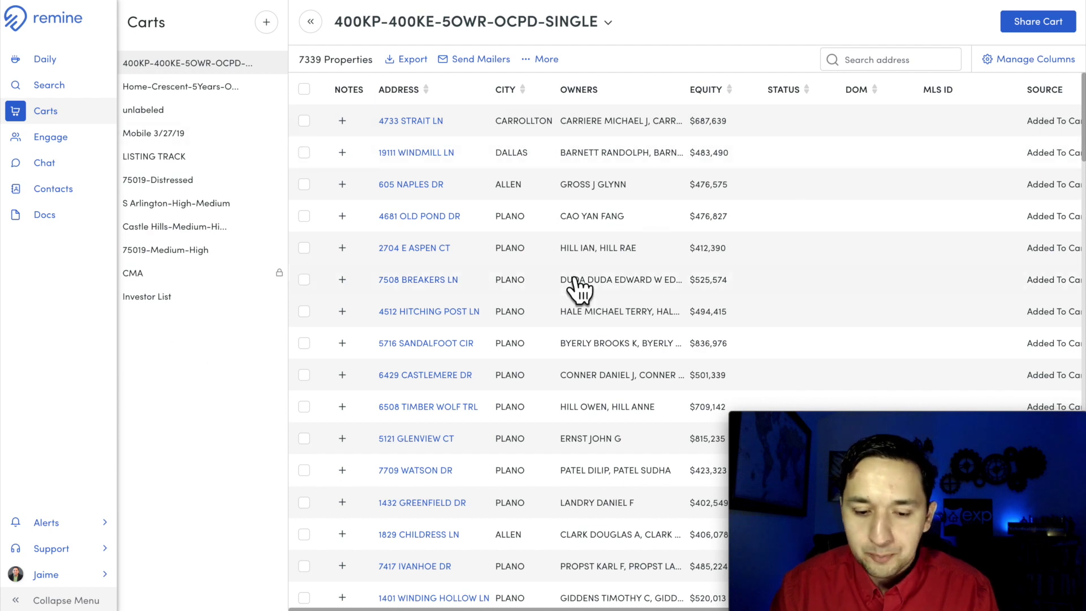
# Step: Sort the cart's properties by status in descending order
pyautogui.scroll(-3, 580, 290)
pyautogui.scroll(3, 580, 290)
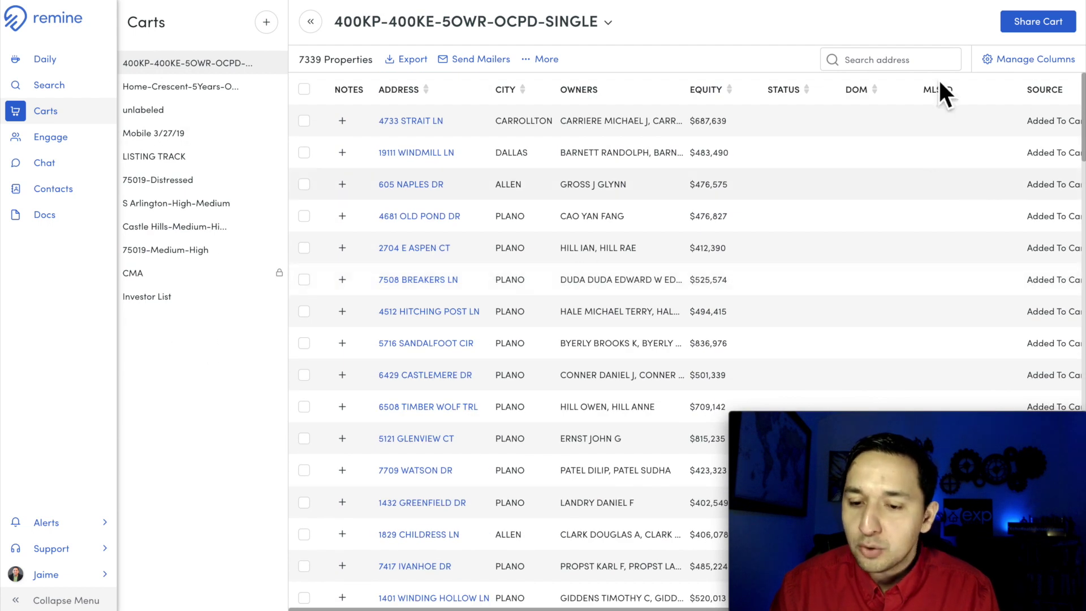
pyautogui.click(790, 91)
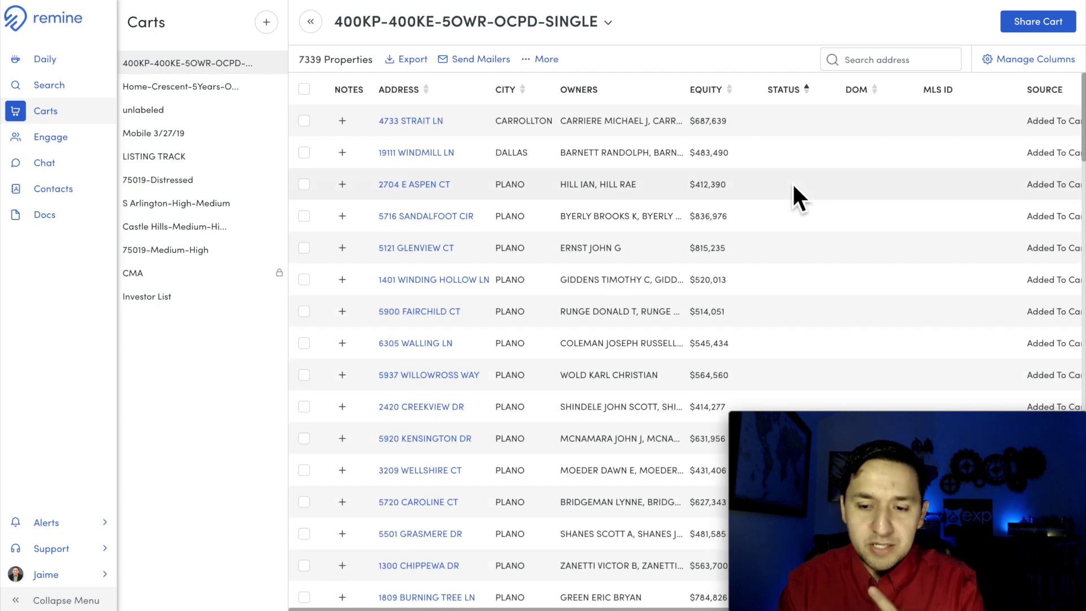
pyautogui.click(787, 91)
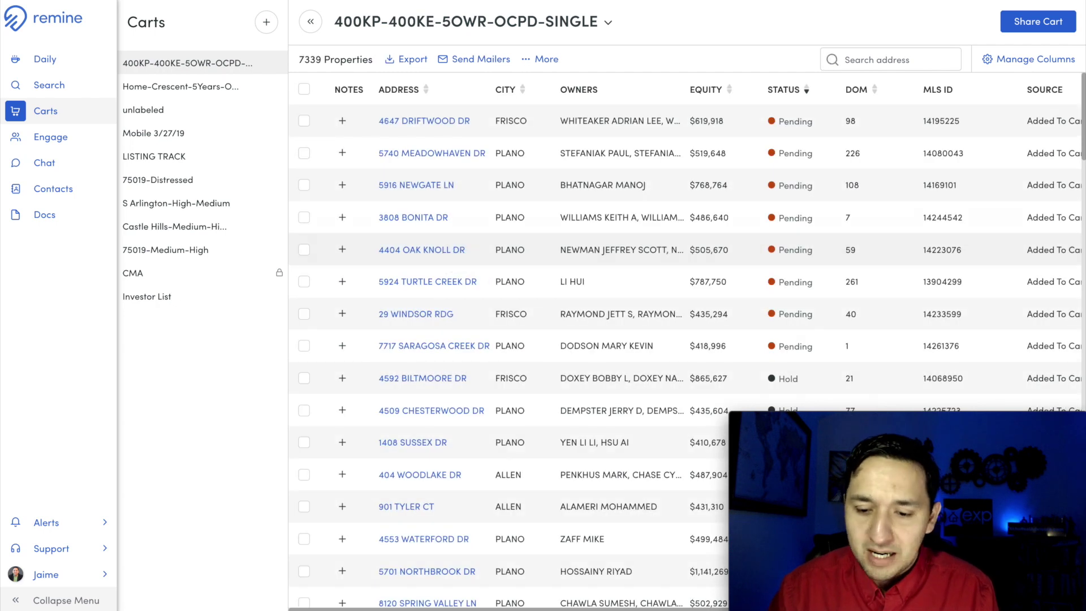
# Step: Examine the listing statuses of the sorted properties down to the end of the first page
pyautogui.scroll(-10, 772, 359)
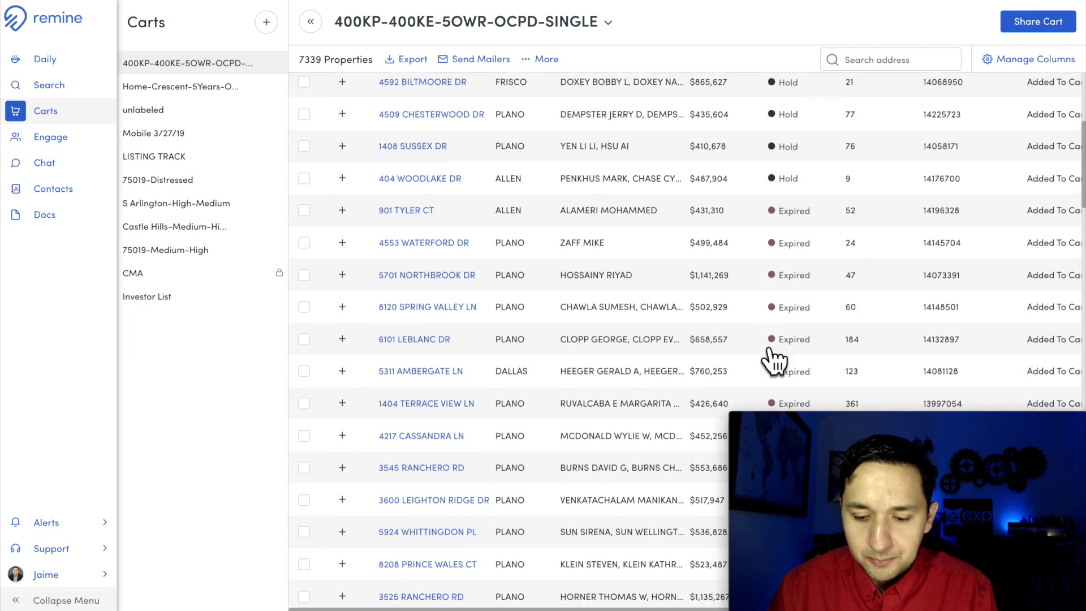
pyautogui.scroll(-15, 772, 359)
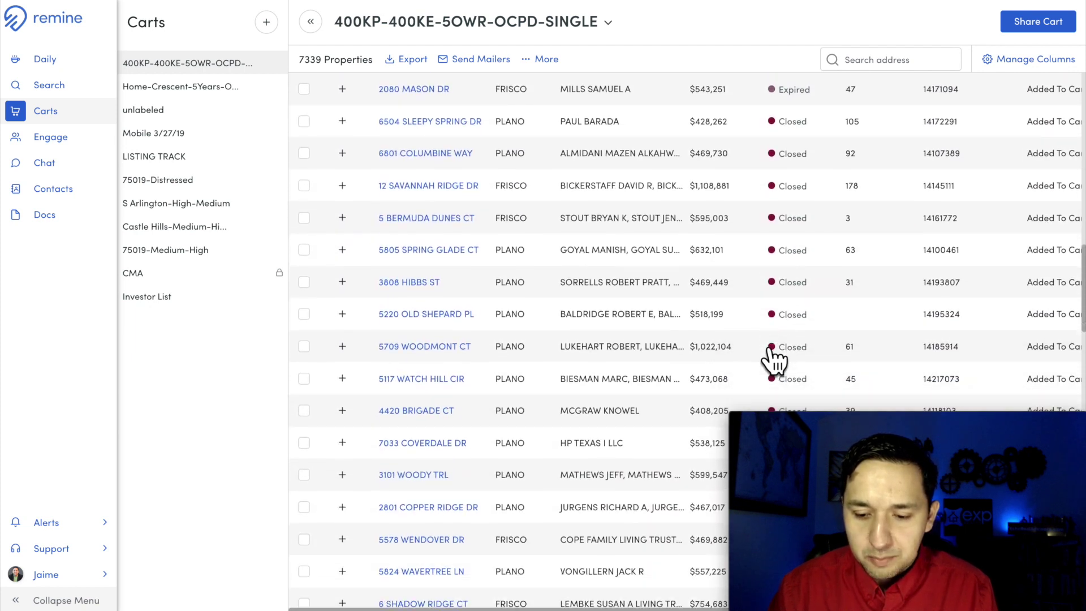
pyautogui.scroll(-15, 775, 359)
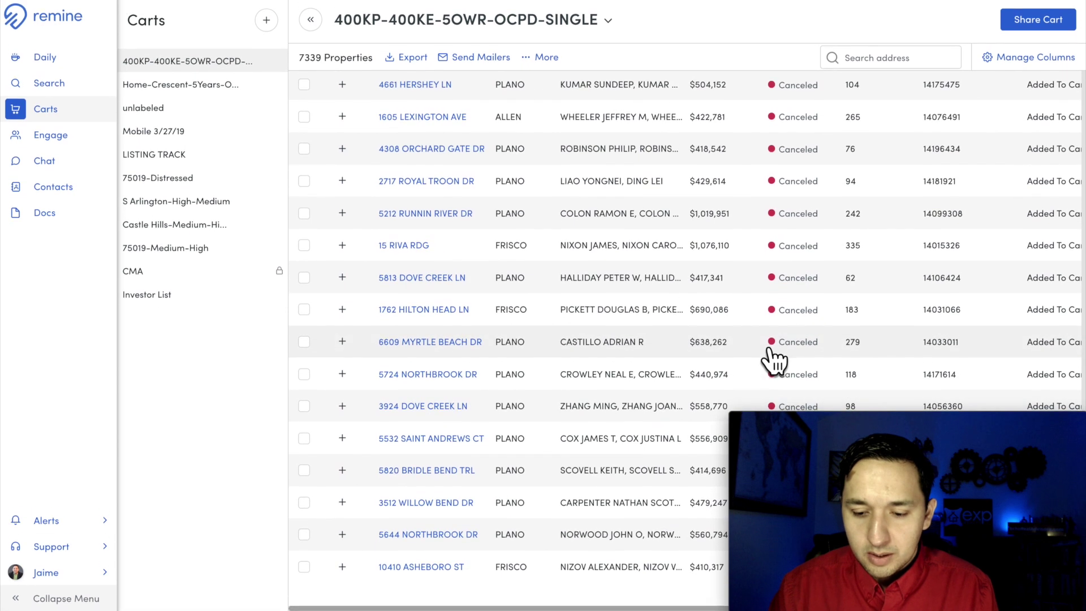
pyautogui.scroll(20, 772, 356)
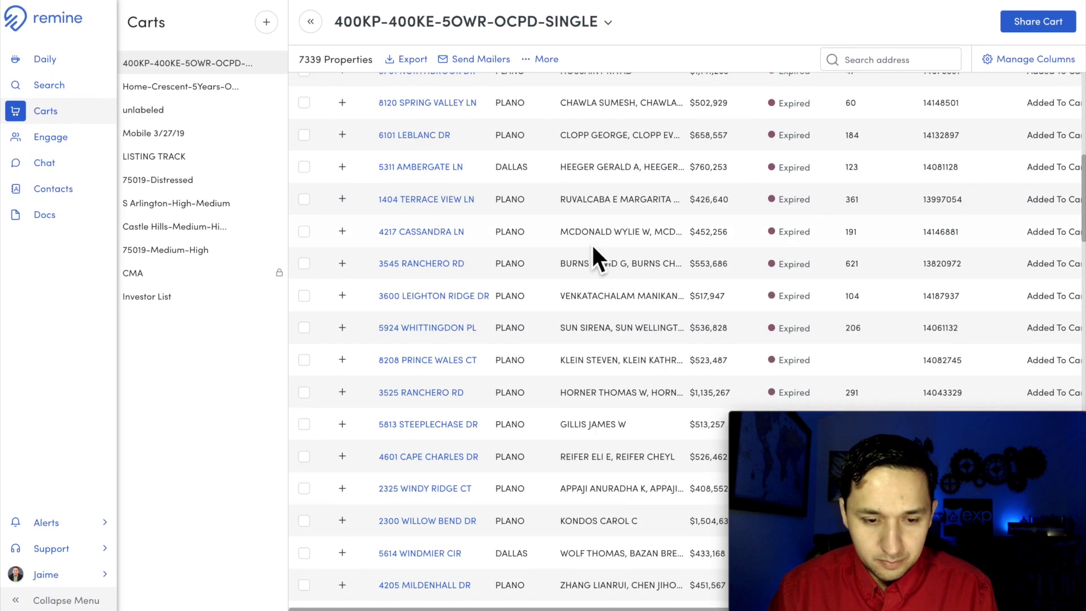
pyautogui.scroll(-20, 594, 255)
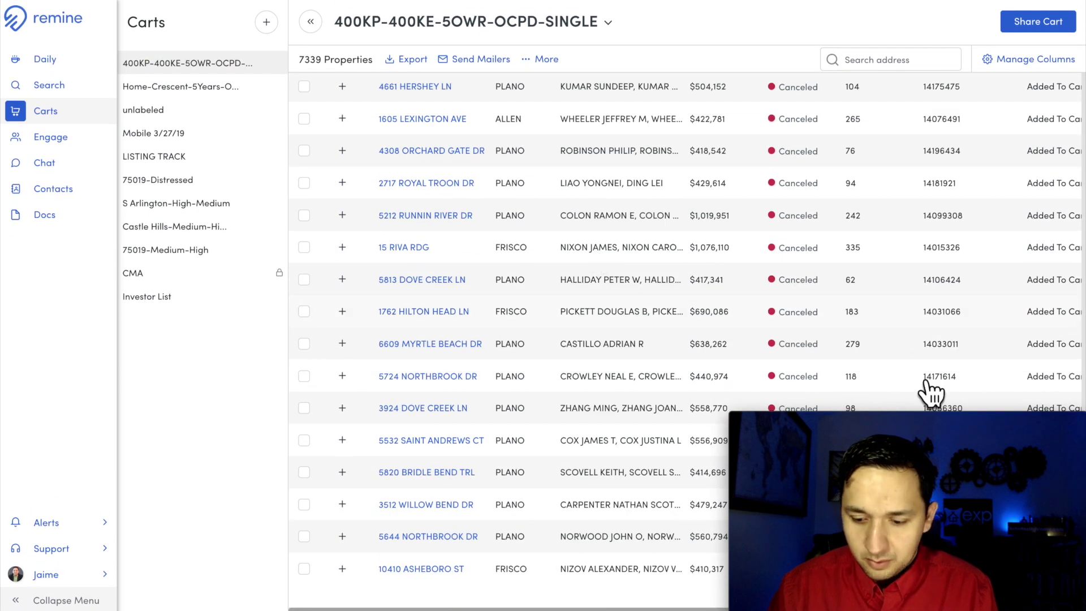
pyautogui.moveTo(966, 422); pyautogui.dragTo(958, 331)
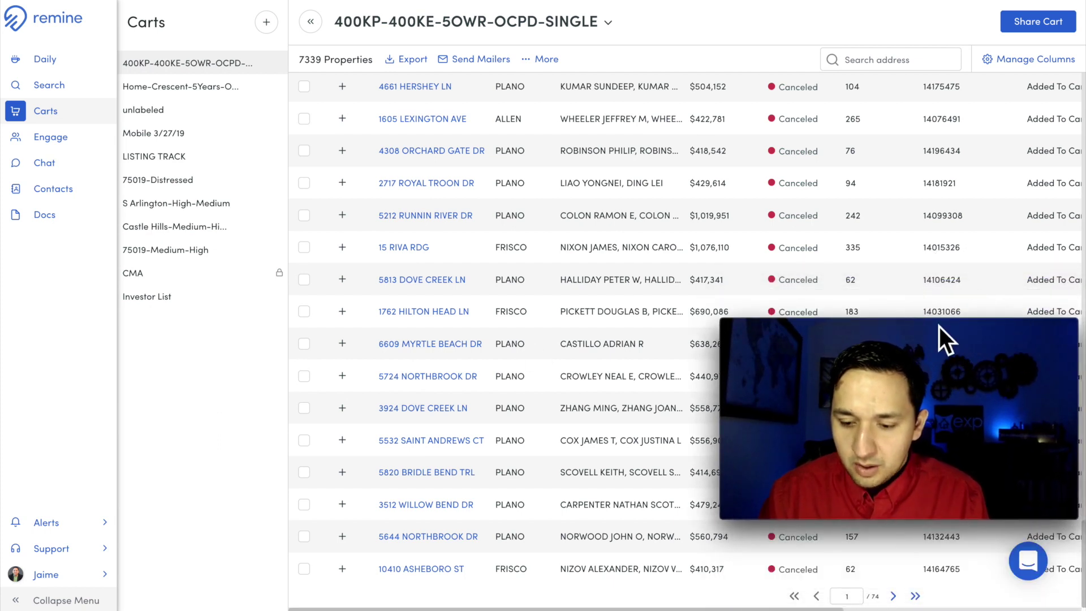
pyautogui.moveTo(941, 328); pyautogui.dragTo(949, 427)
# Step: Remove the first three pending properties from the cart, confirming with DELETE
pyautogui.scroll(20, 679, 308)
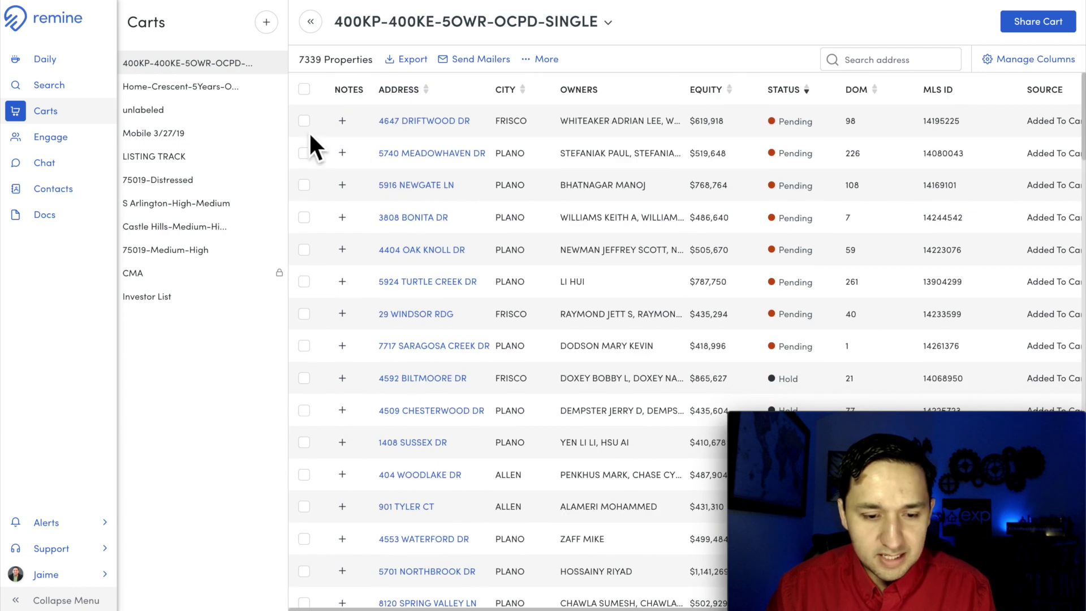
pyautogui.click(304, 121)
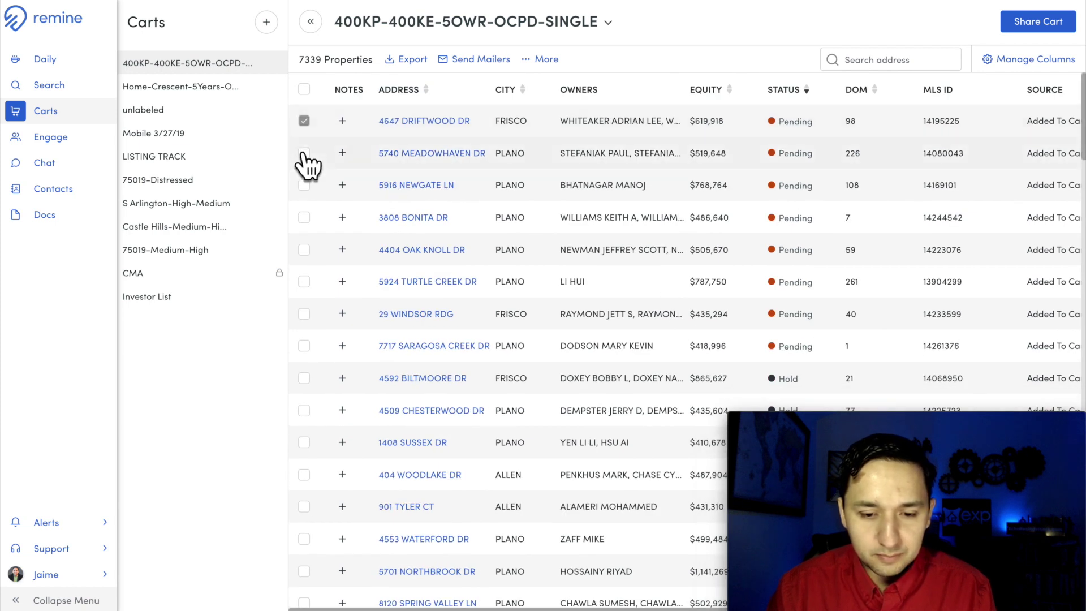
pyautogui.click(305, 153)
pyautogui.click(305, 185)
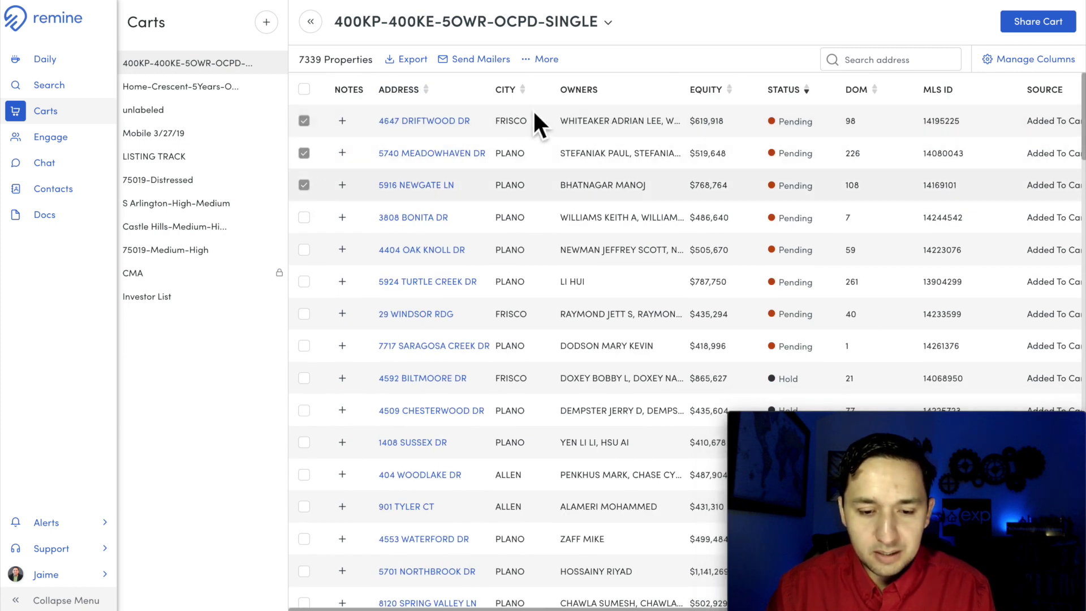
pyautogui.click(544, 59)
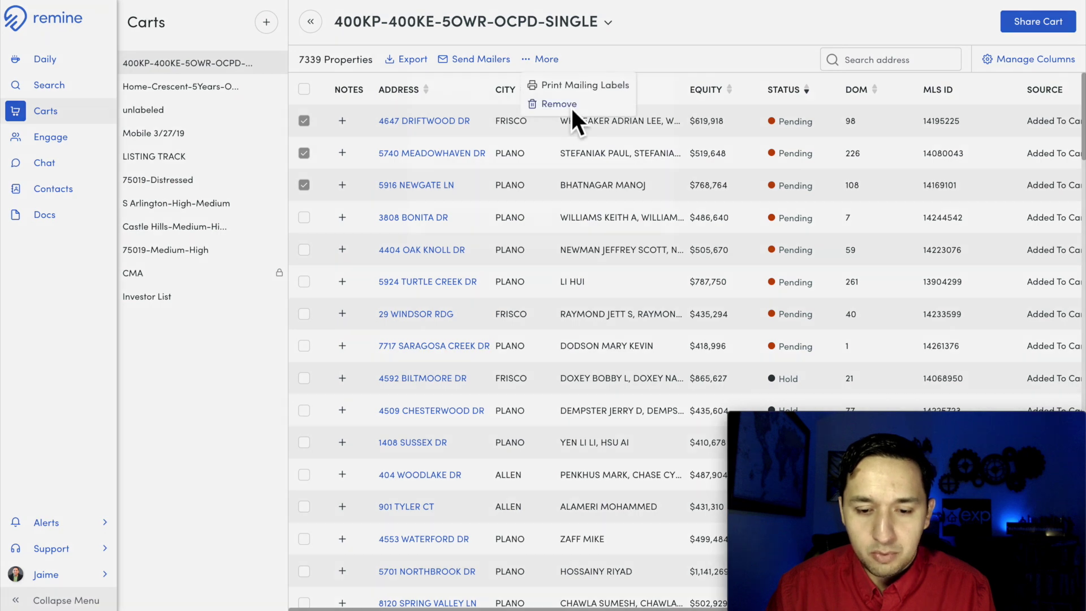
pyautogui.click(571, 107)
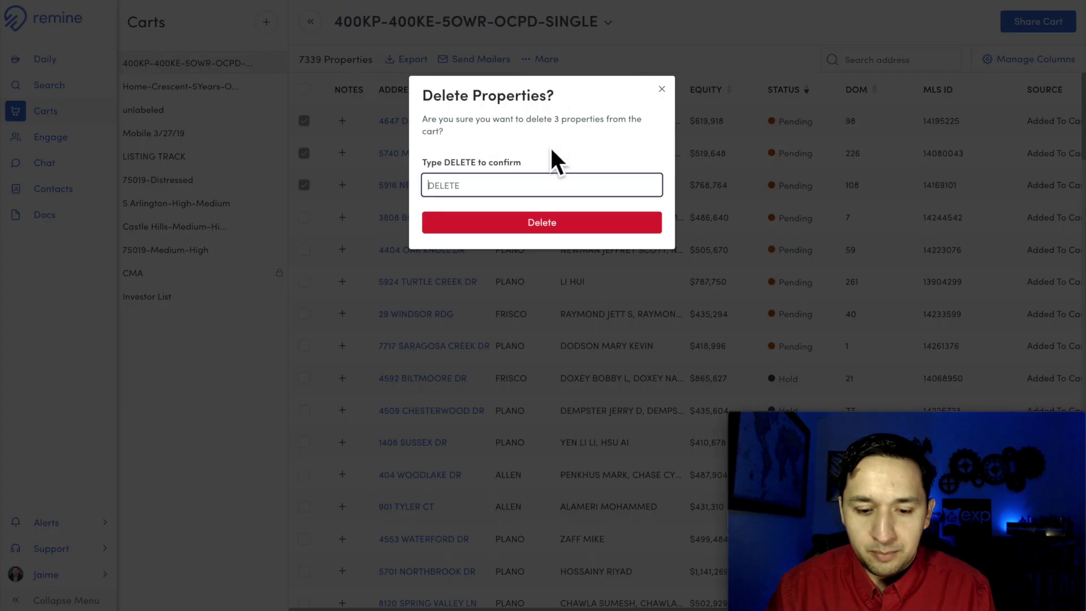
pyautogui.write('DELETE')
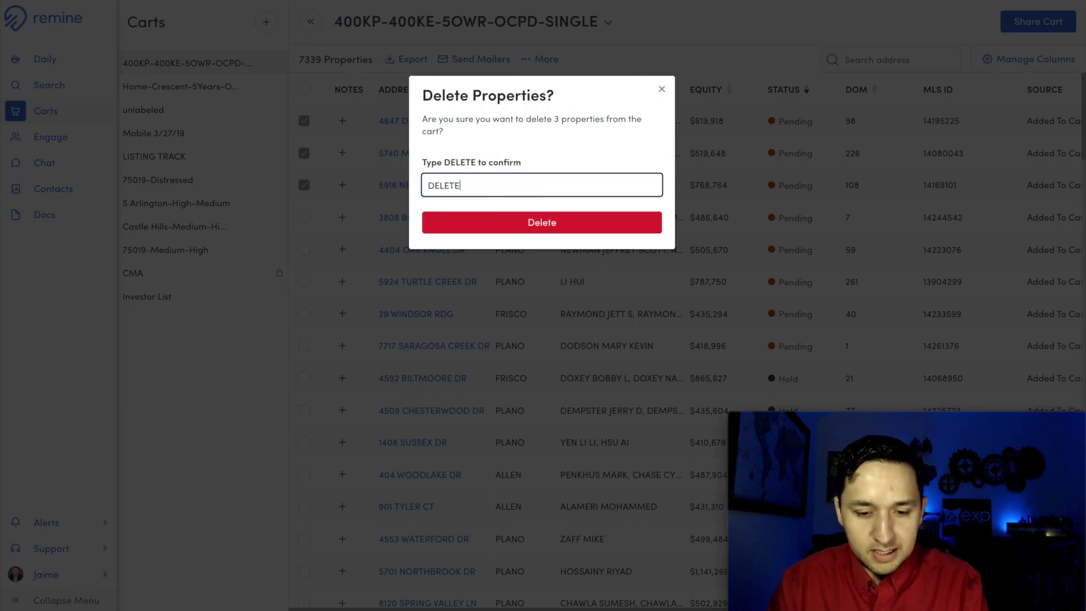
pyautogui.click(558, 229)
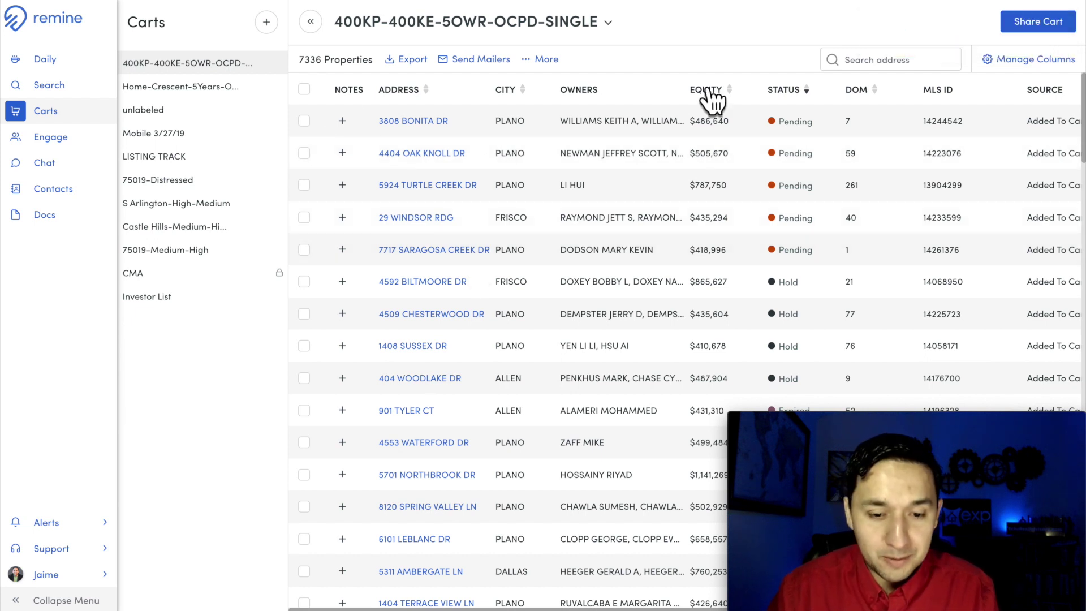
# Step: Export all the cart's properties with contact information and all columns to a file named 400KP-400KE-5OWR-OC-SGLE
pyautogui.click(304, 90)
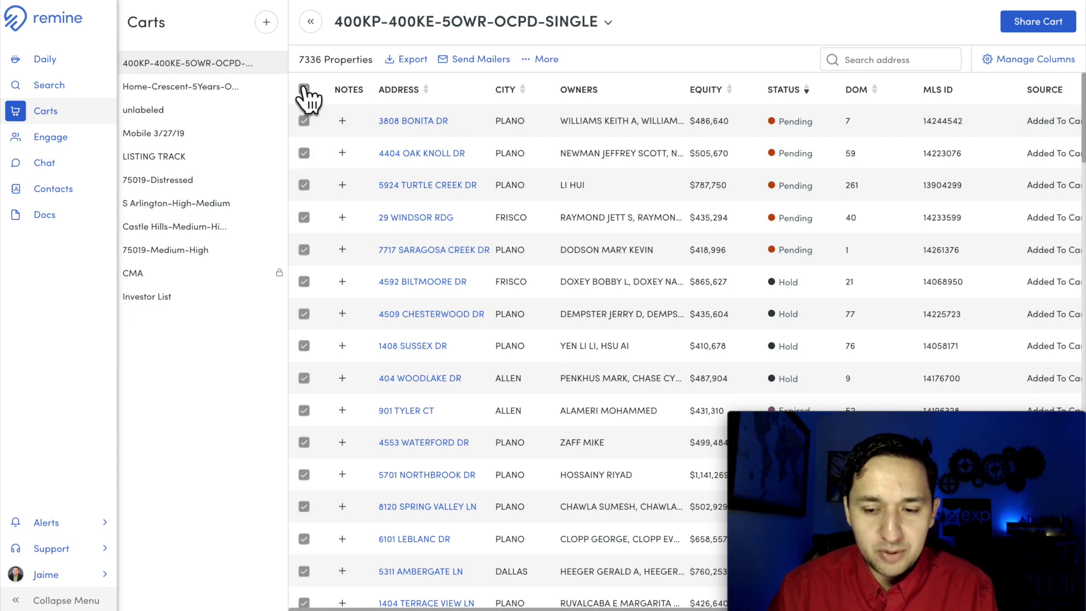
pyautogui.click(415, 63)
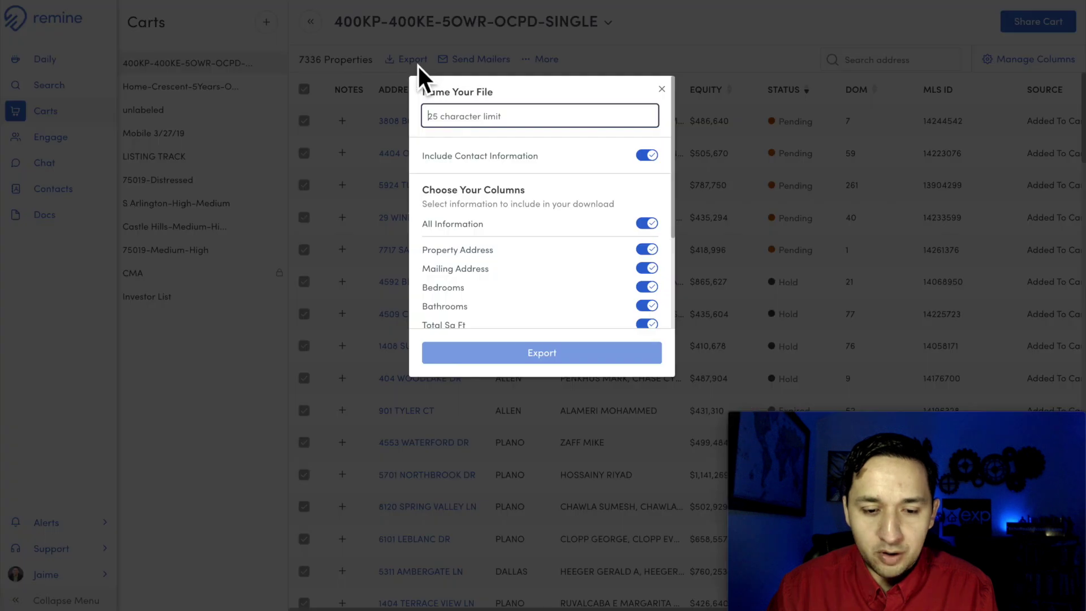
pyautogui.scroll(-5, 599, 282)
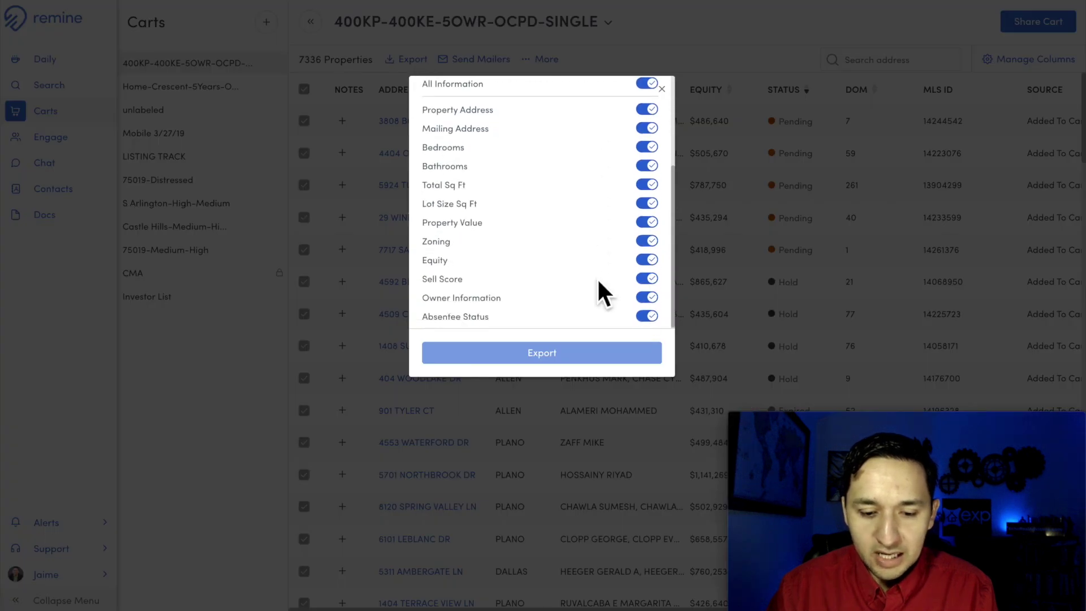
pyautogui.scroll(5, 584, 192)
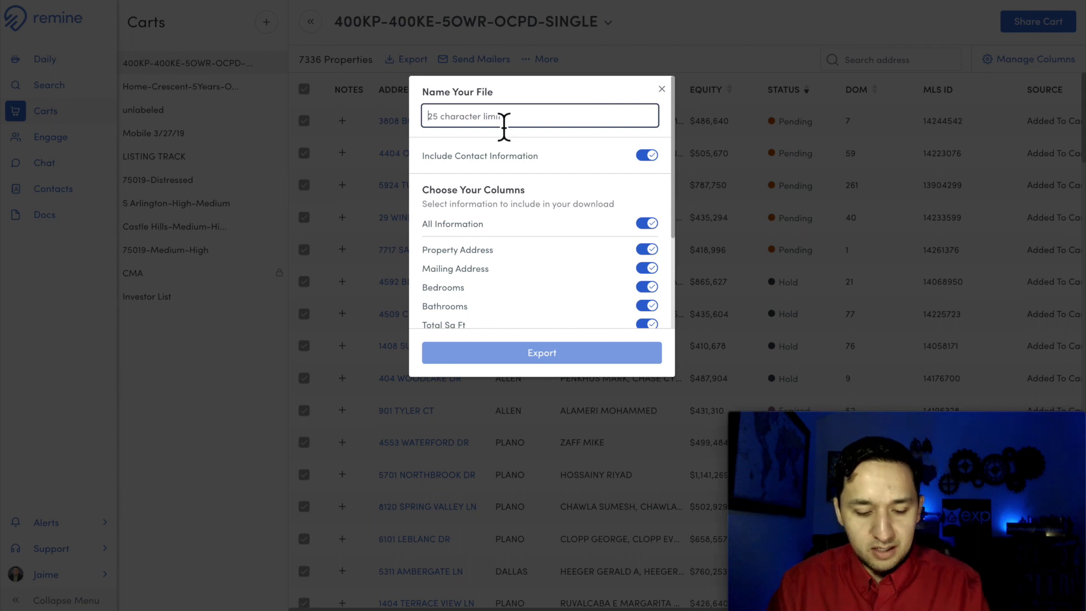
pyautogui.write('400KP-400KE-5OWR-OC')
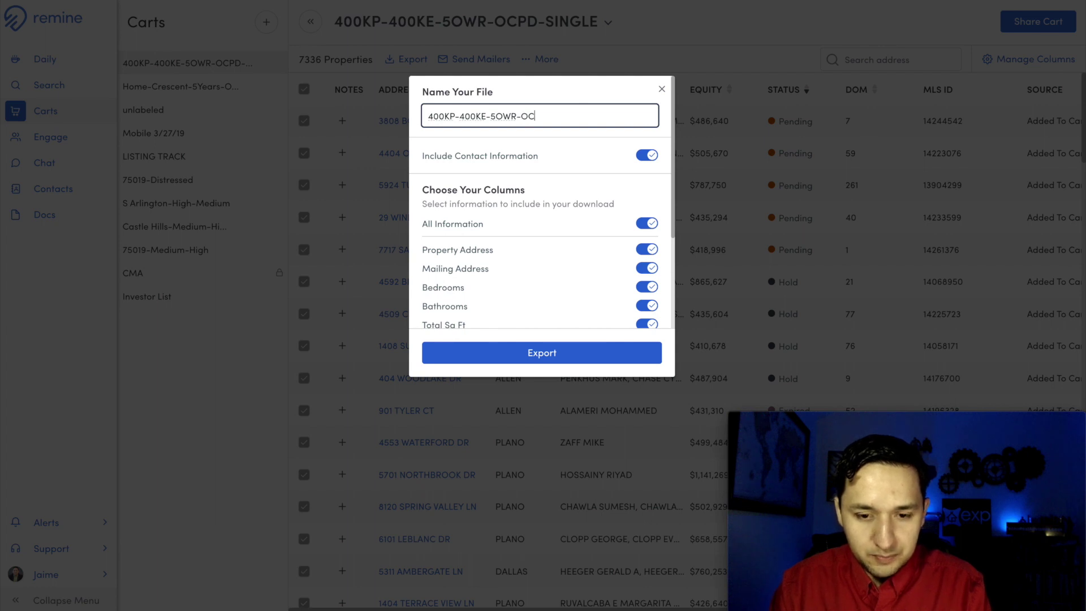
pyautogui.write('SINGE')
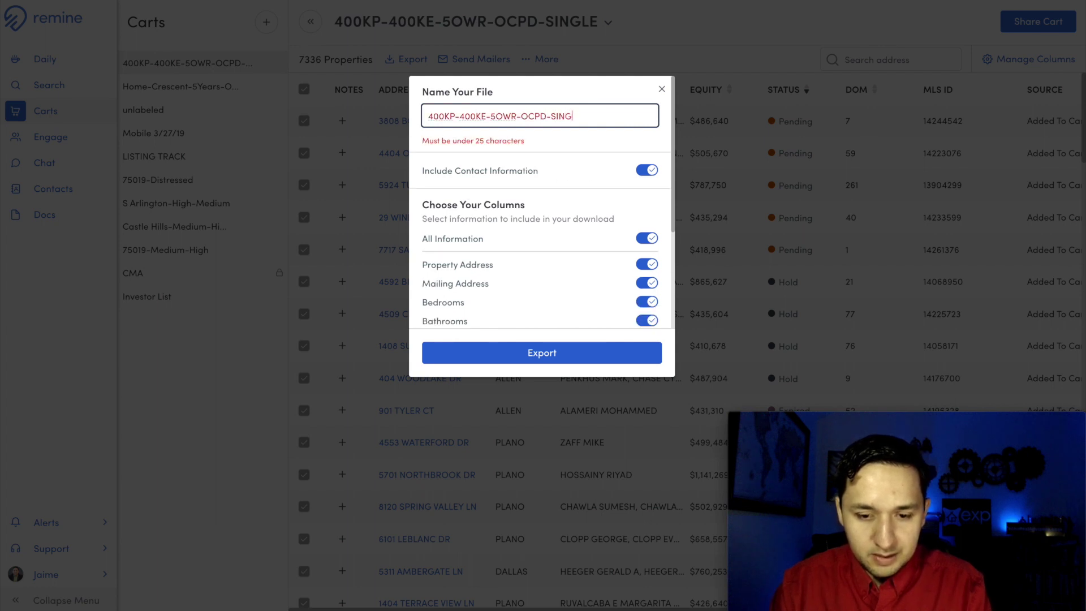
pyautogui.press('BackSpace')
pyautogui.press('BackSpace')
pyautogui.press('BackSpace')
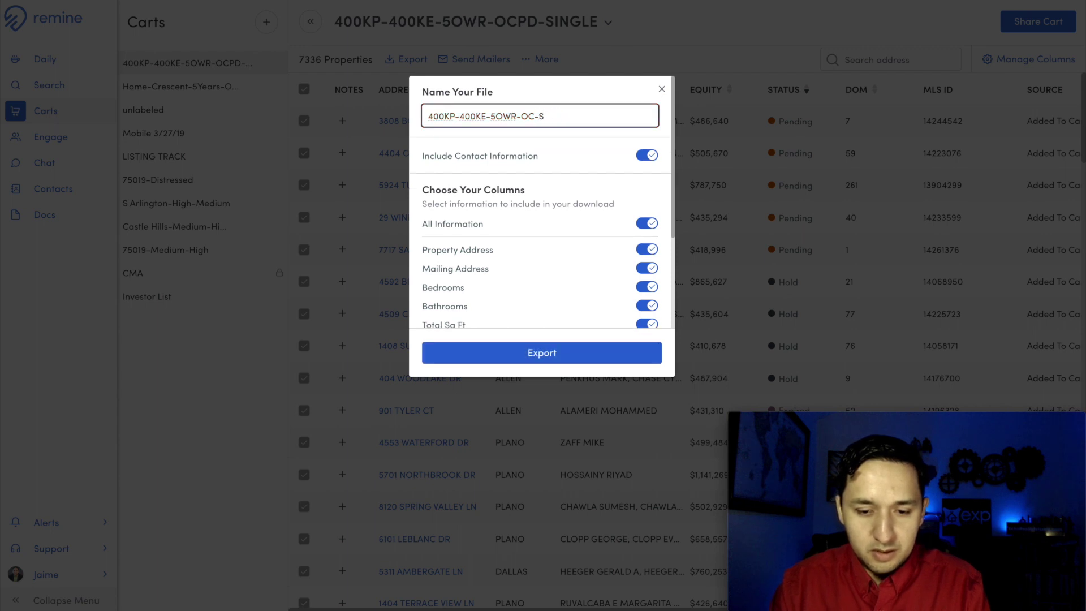
pyautogui.click(530, 357)
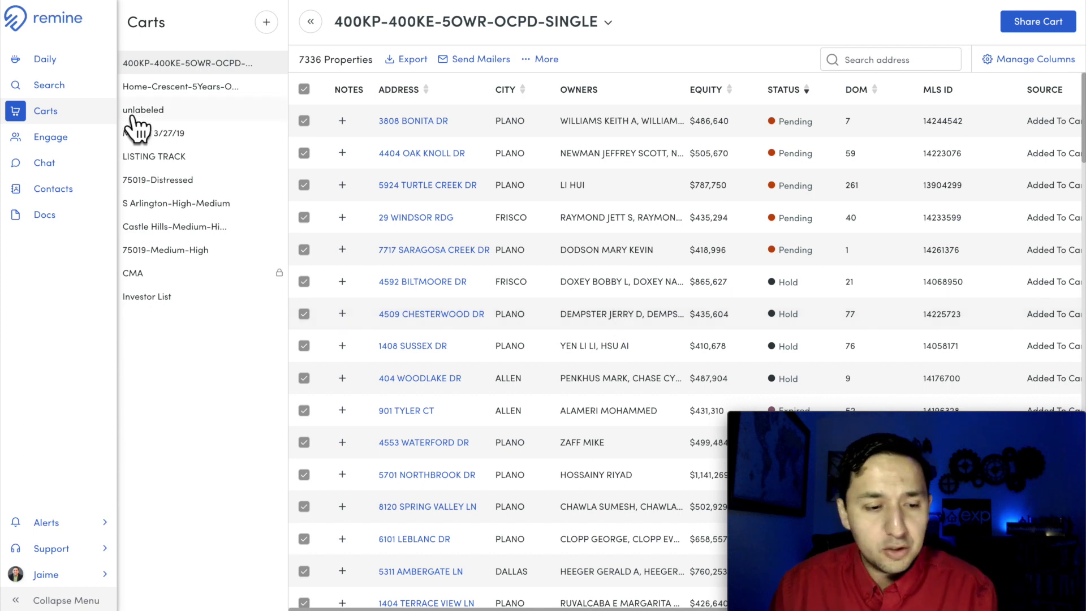
# Step: Return to the property search and examine the filtered result clusters on the map north of Plano and around Frisco and Little Elm
pyautogui.click(49, 86)
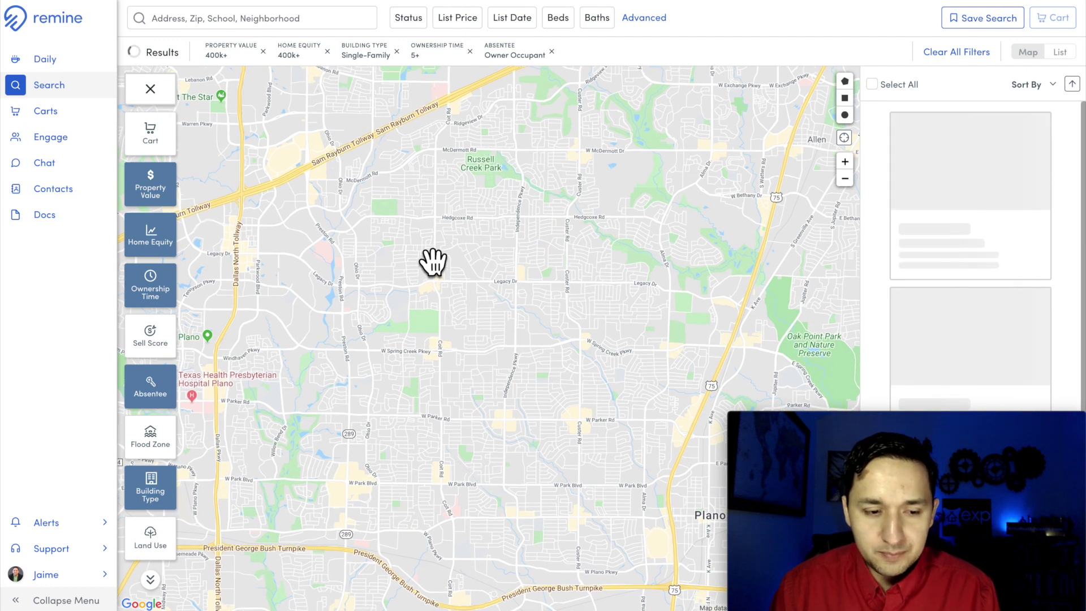
pyautogui.moveTo(436, 203); pyautogui.dragTo(442, 516)
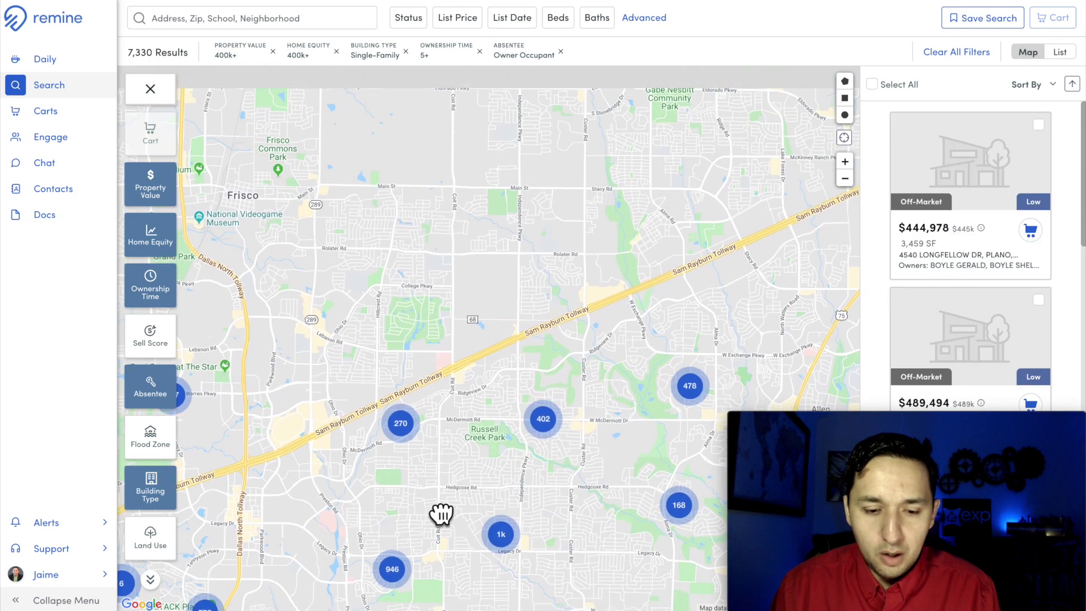
pyautogui.moveTo(485, 216); pyautogui.dragTo(481, 396)
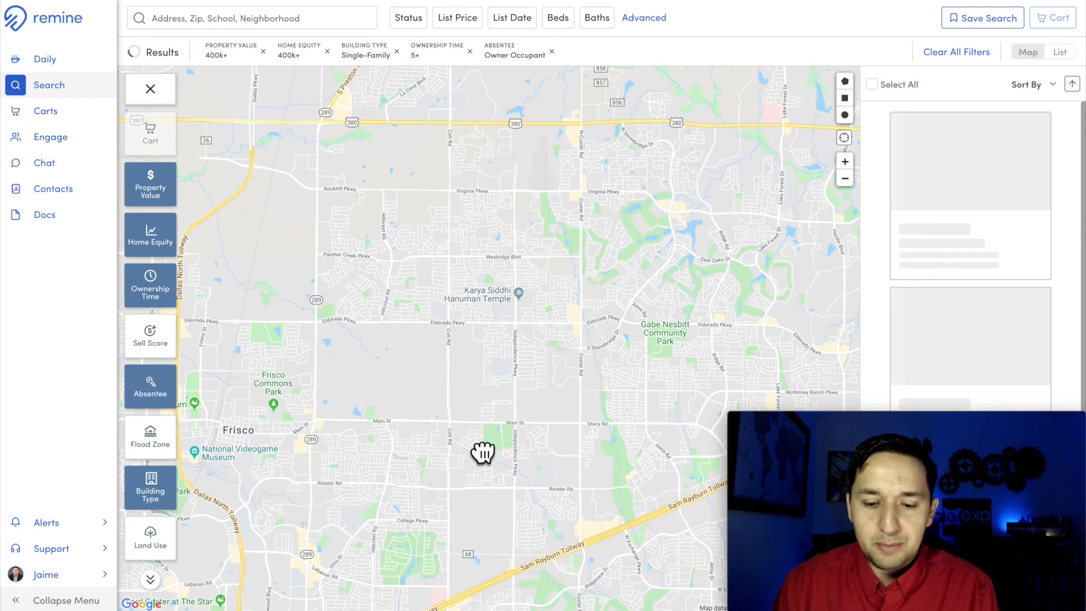
pyautogui.moveTo(483, 444); pyautogui.dragTo(485, 148)
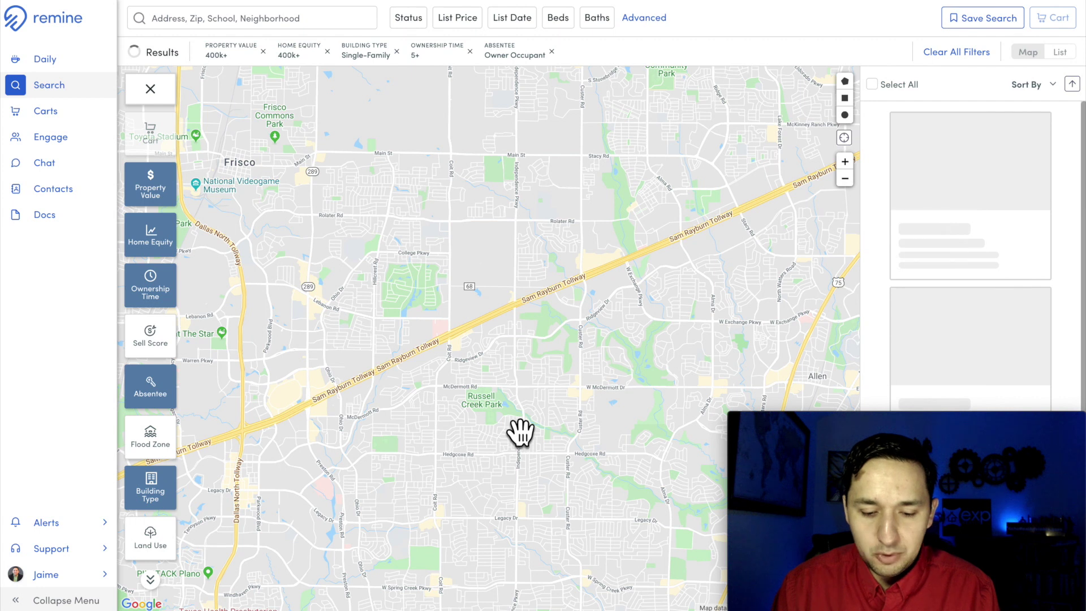
pyautogui.moveTo(517, 279); pyautogui.dragTo(493, 181)
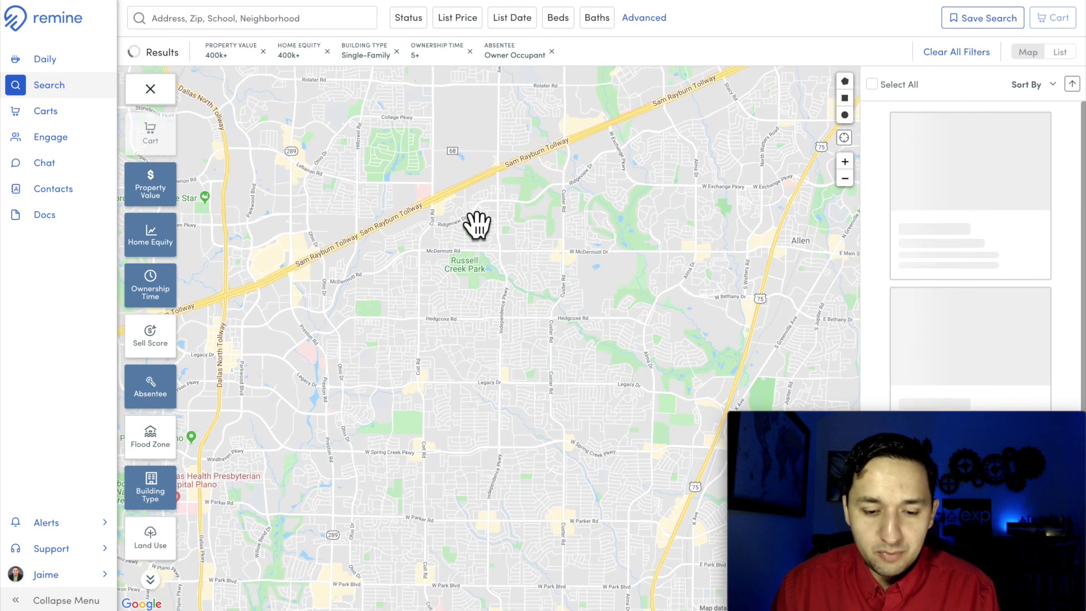
pyautogui.moveTo(477, 340); pyautogui.dragTo(477, 364)
pyautogui.moveTo(460, 192); pyautogui.dragTo(453, 507)
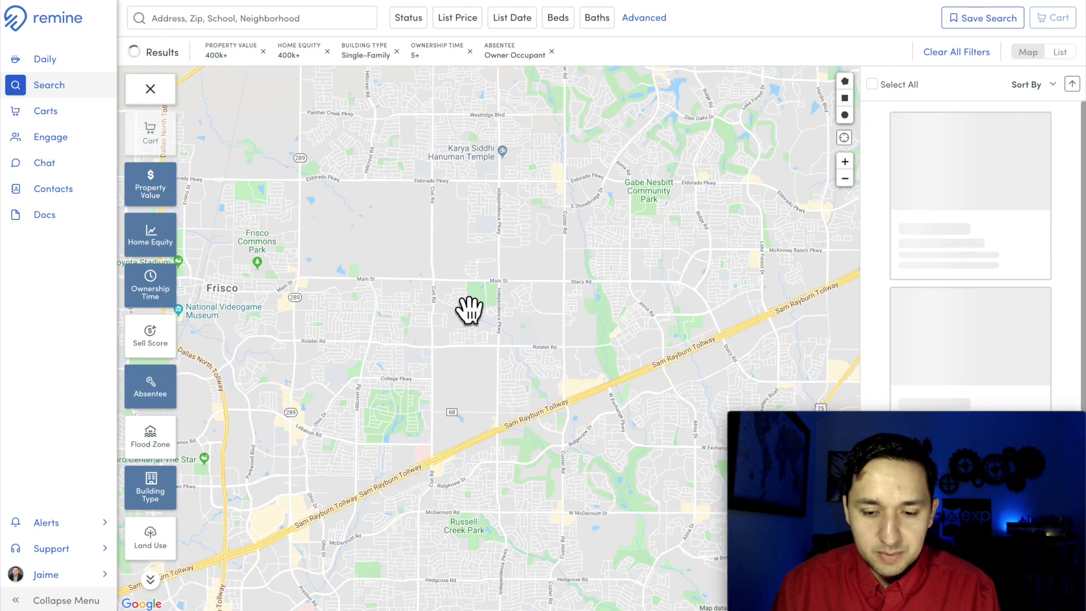
pyautogui.moveTo(468, 308); pyautogui.dragTo(463, 577)
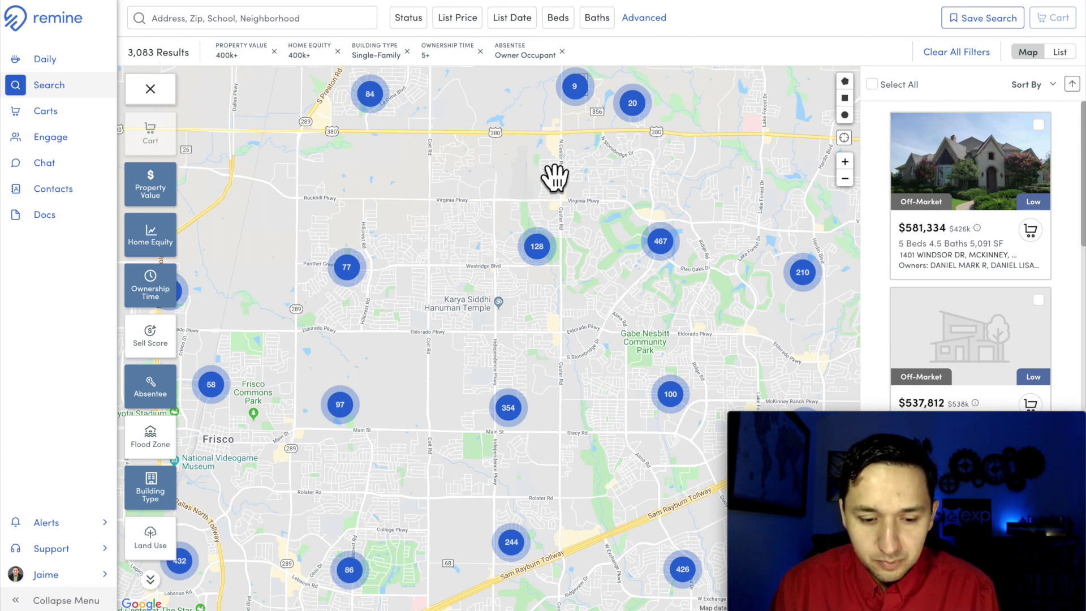
pyautogui.moveTo(553, 177); pyautogui.dragTo(664, 201)
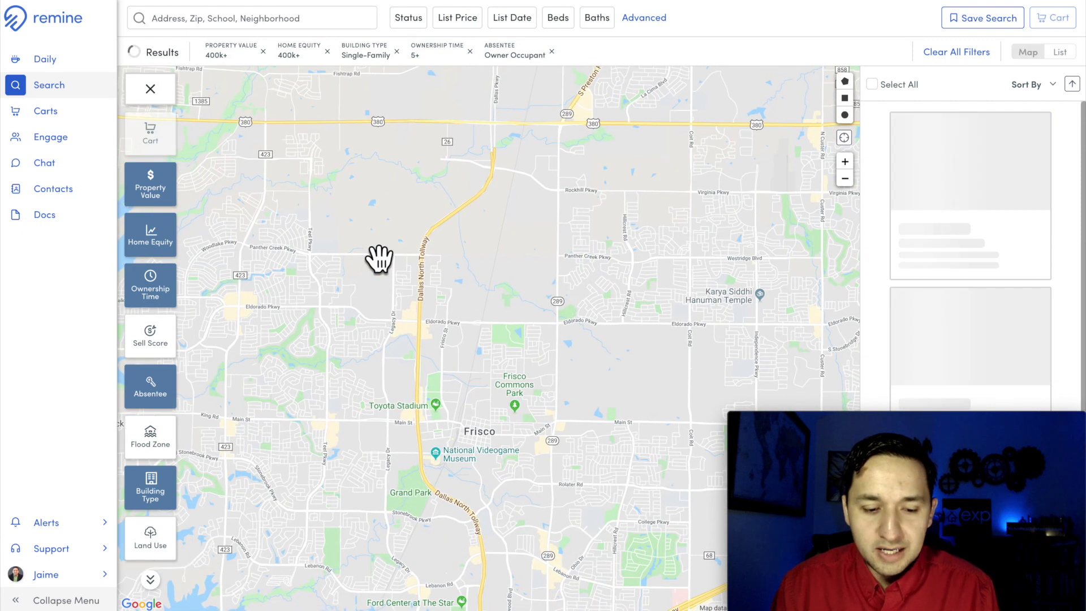
pyautogui.moveTo(379, 260); pyautogui.dragTo(616, 204)
pyautogui.moveTo(513, 205); pyautogui.dragTo(523, 164)
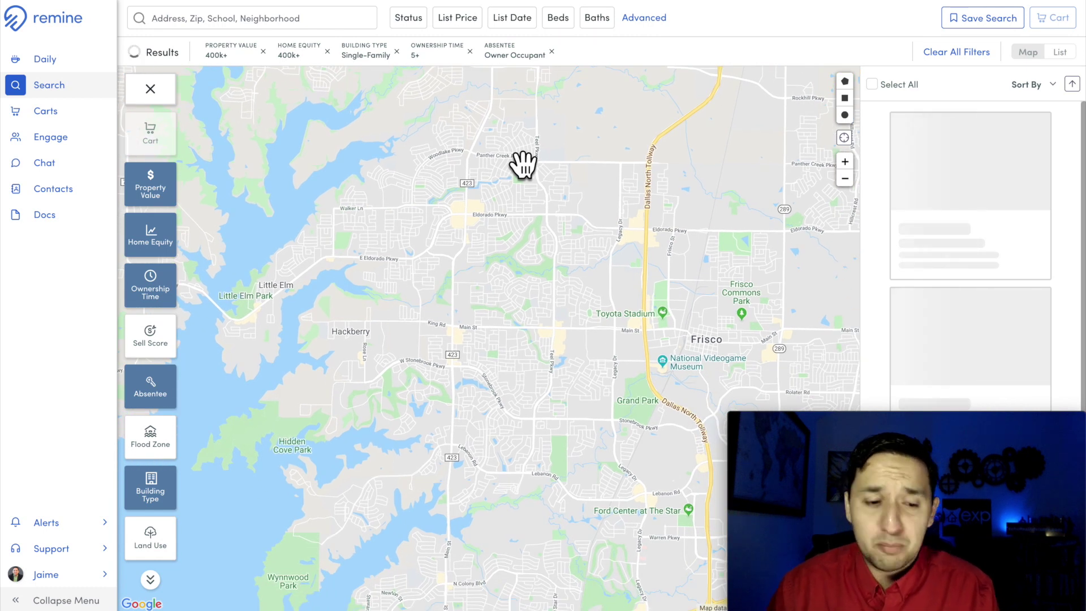
pyautogui.moveTo(512, 386); pyautogui.dragTo(491, 392)
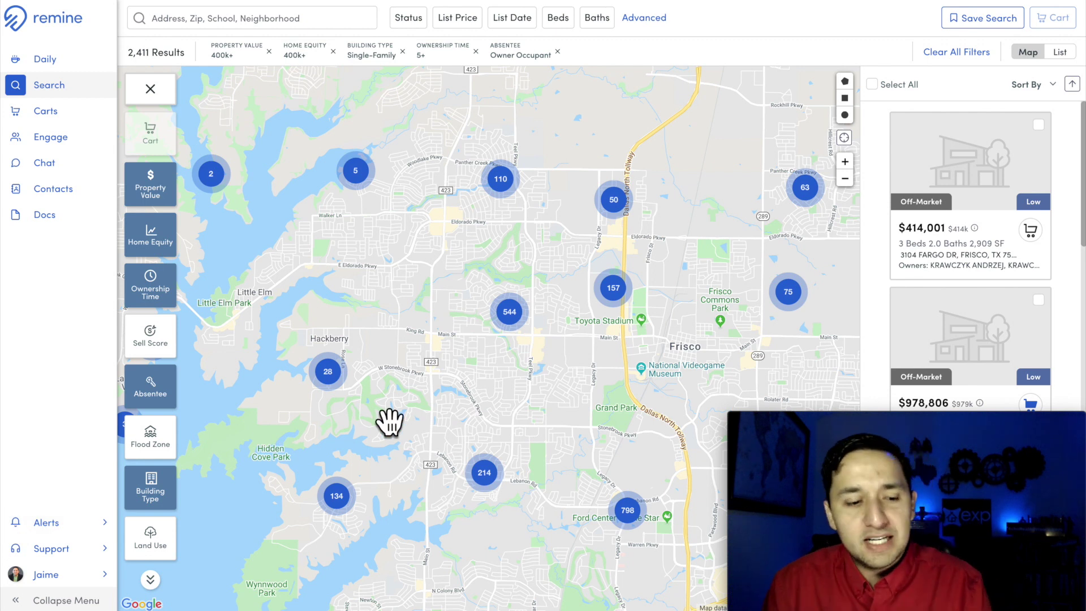
# Step: Reopen the cart, check the additional actions available for all its selected properties, and clear the selection
pyautogui.click(53, 113)
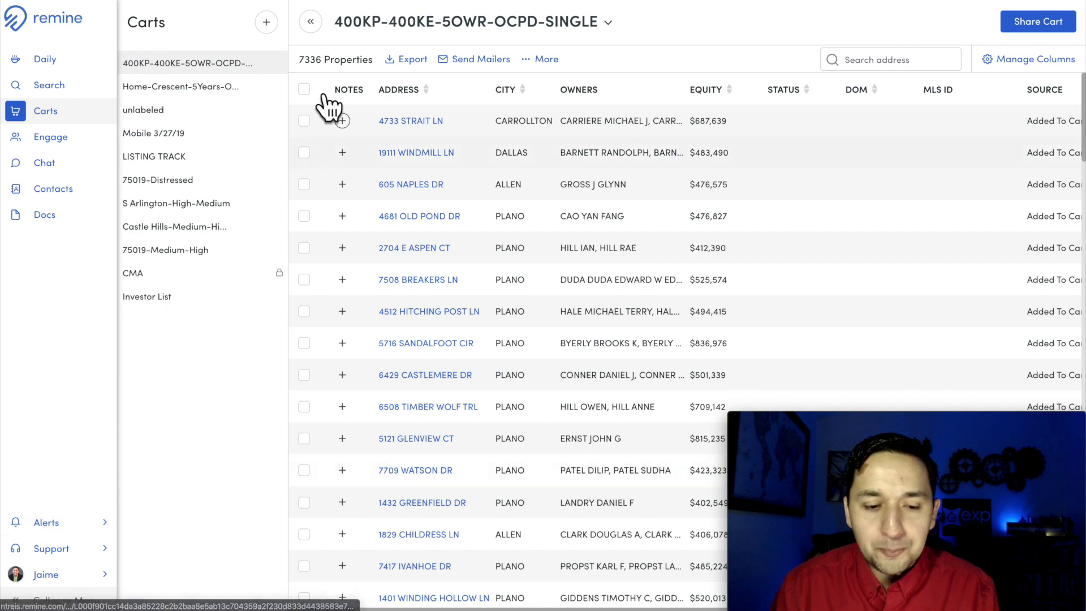
pyautogui.click(305, 90)
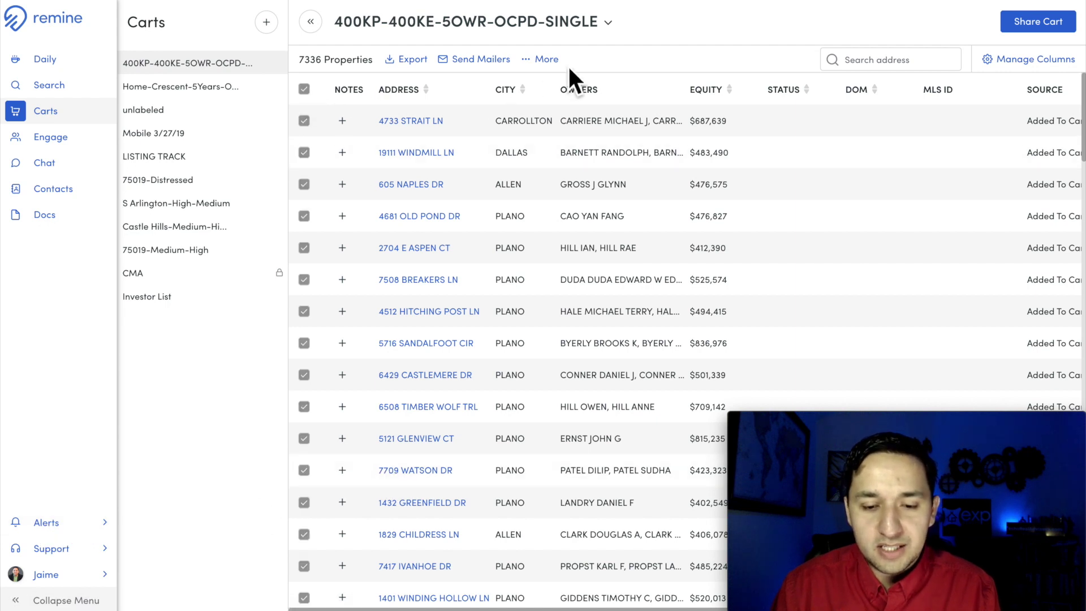
pyautogui.click(541, 59)
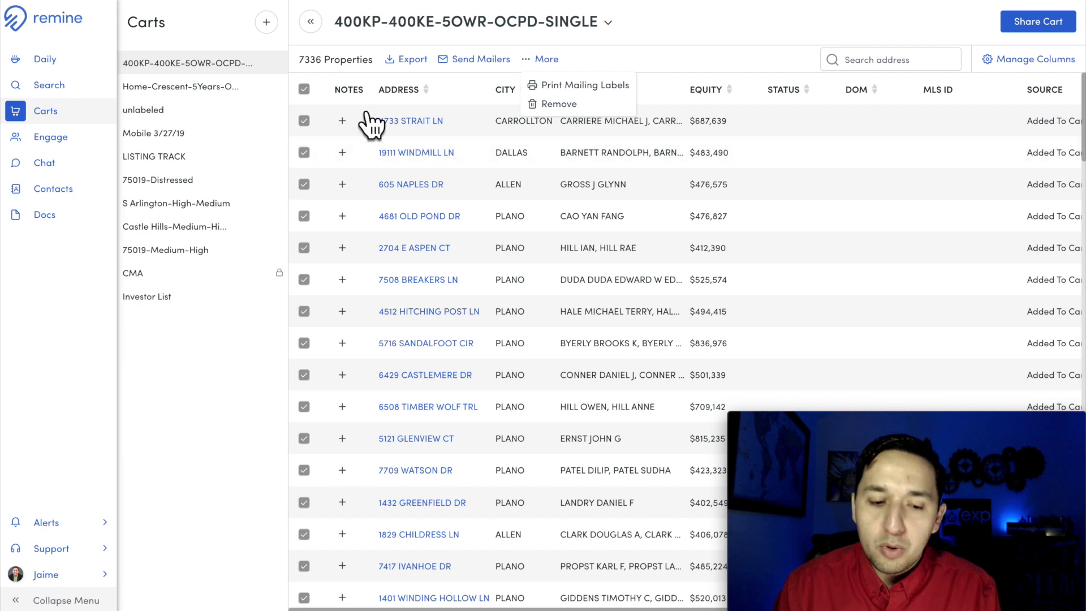
pyautogui.click(304, 91)
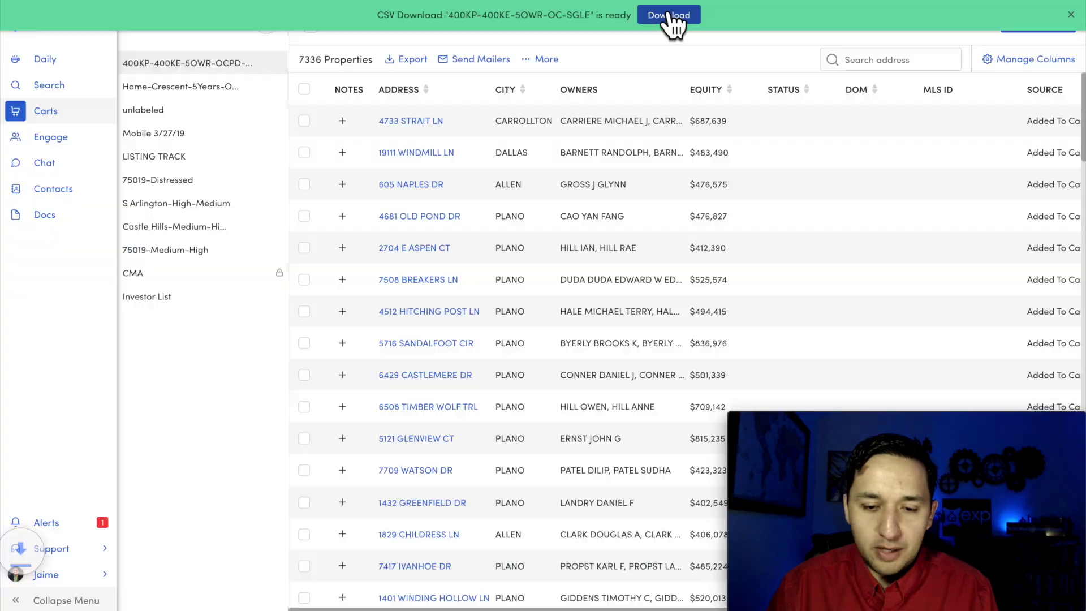
# Step: Download the finished 400KP-400KE-5OWR-OC-SGLE CSV export and open it in the spreadsheet app Numbers
pyautogui.click(672, 17)
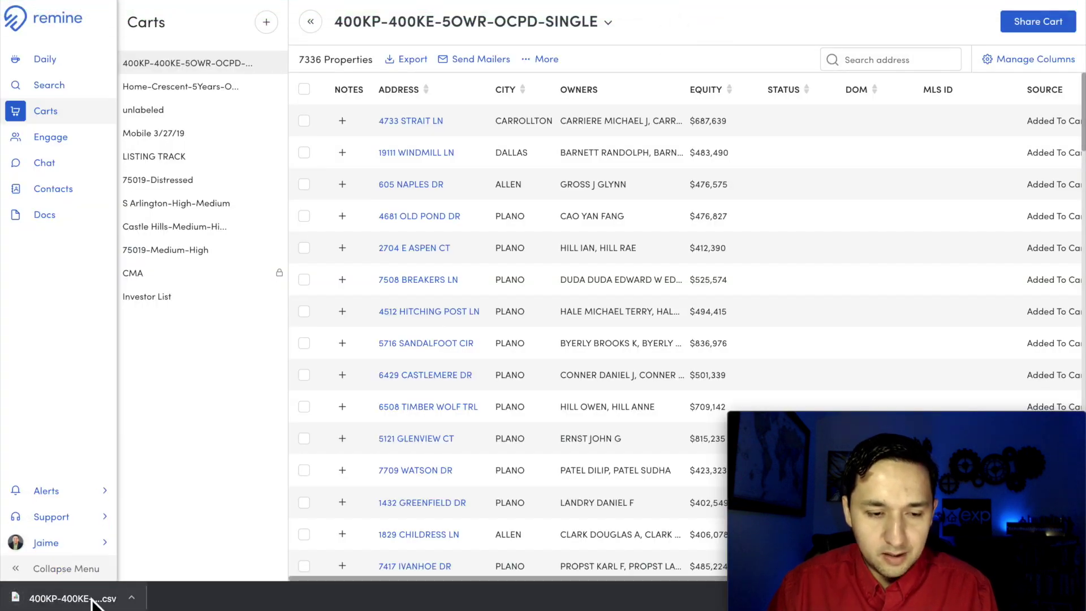
pyautogui.click(91, 601)
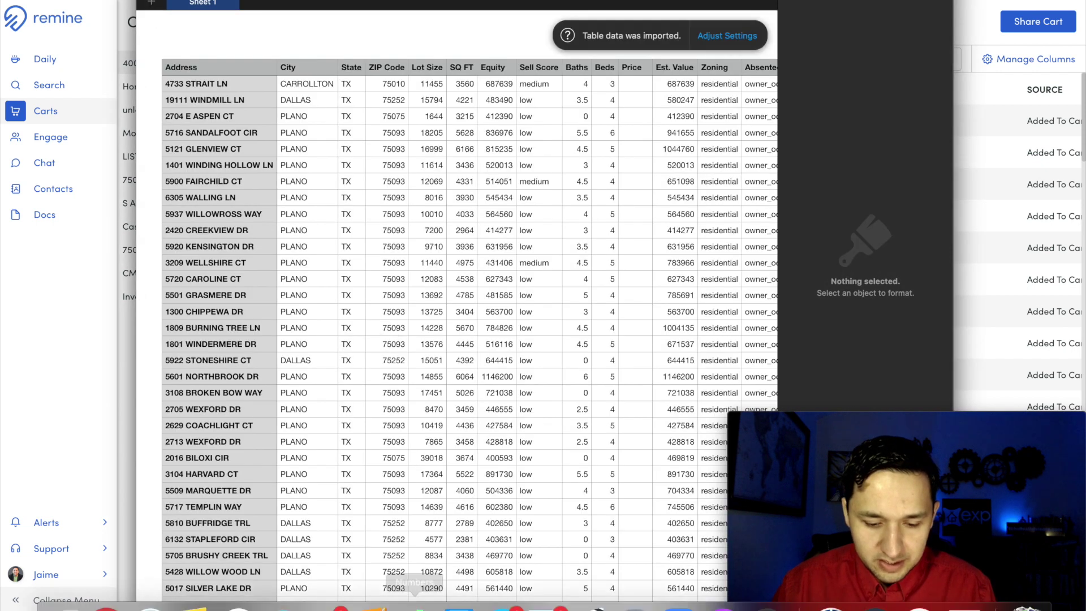
pyautogui.moveTo(419, 599)
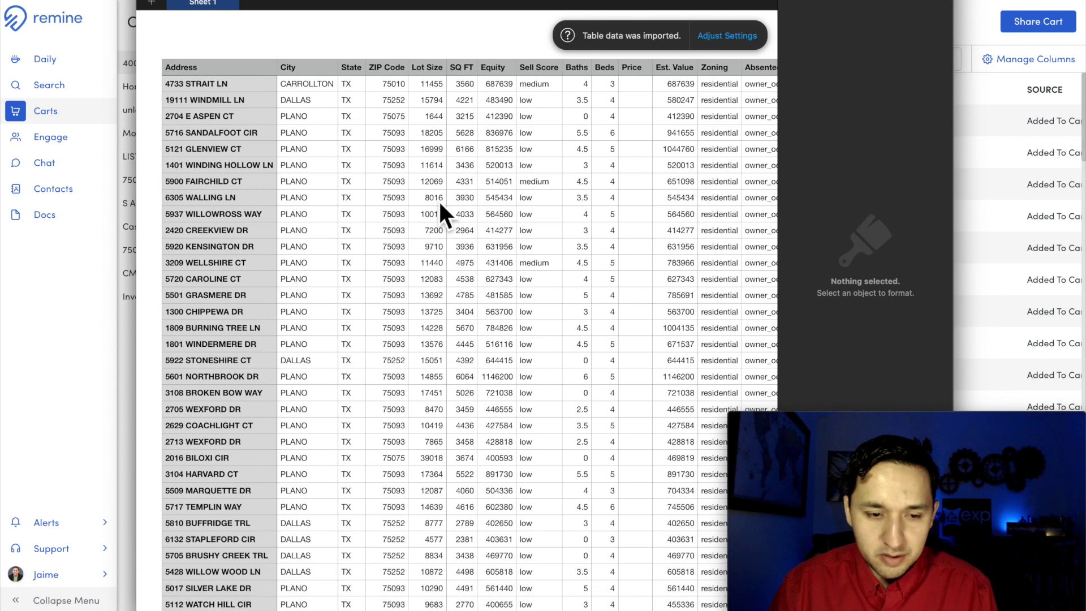
pyautogui.moveTo(453, 0); pyautogui.dragTo(443, 0)
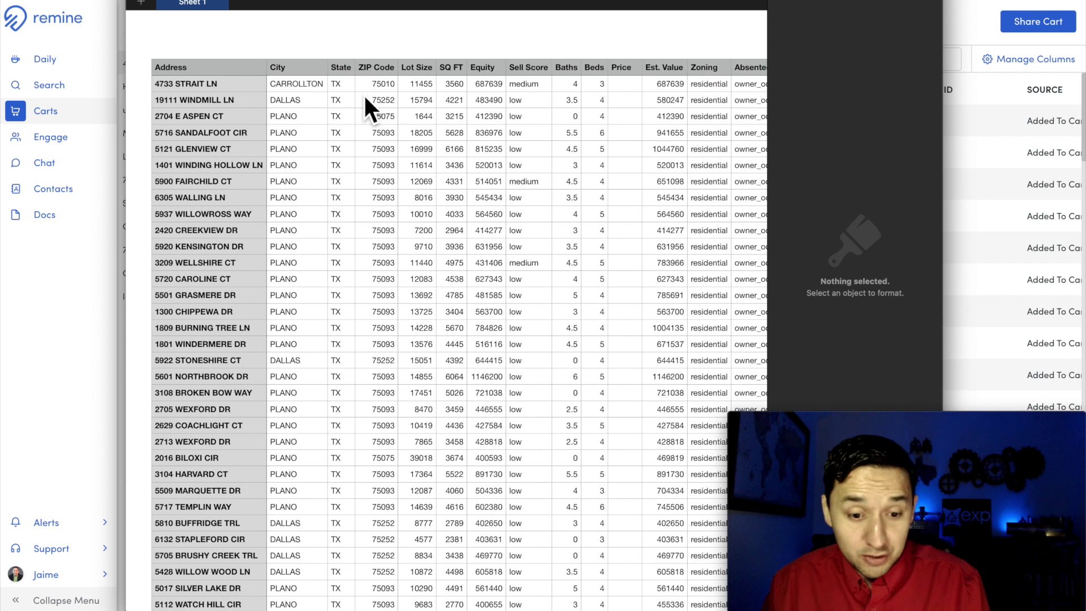
# Step: Look over the first column headers of the exported table, from Address to Sell Score and back to Address
pyautogui.click(213, 66)
pyautogui.press('Right')
pyautogui.press('Right')
pyautogui.press('Right')
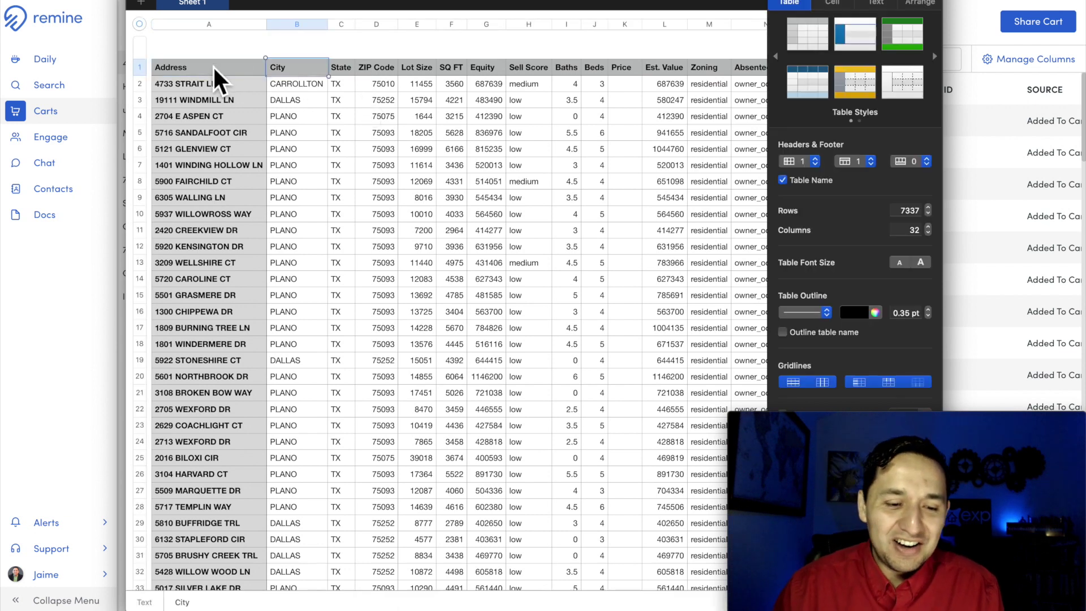
pyautogui.press('Right')
pyautogui.press('Right')
pyautogui.press('Right')
pyautogui.press('Right')
pyautogui.press('Right')
pyautogui.press('Right')
pyautogui.press('Right')
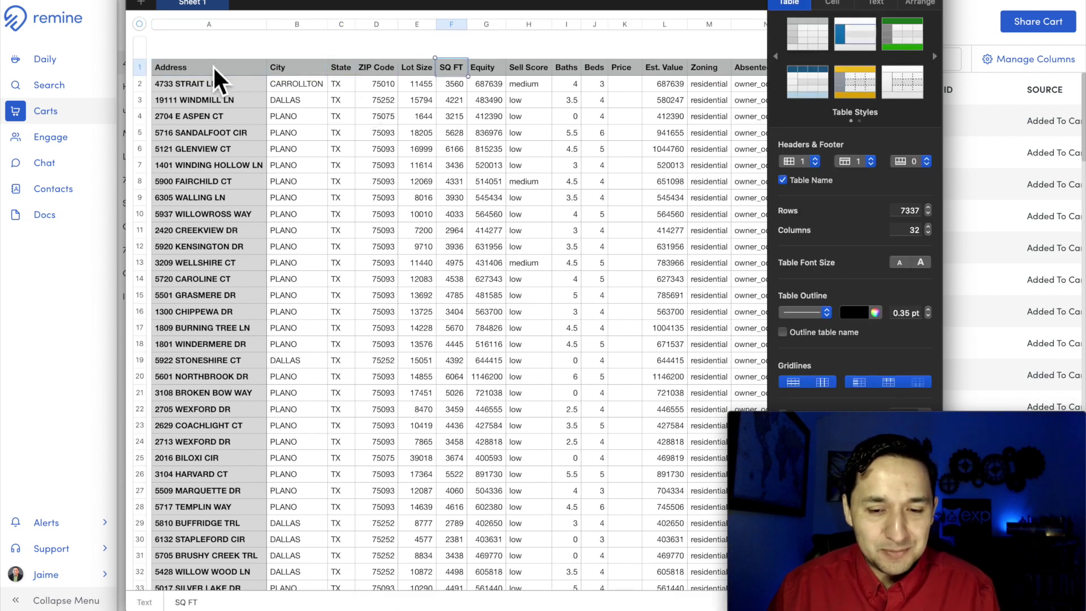
pyautogui.press('Left')
pyautogui.press('Left')
pyautogui.press('Left')
pyautogui.press('Left')
pyautogui.press('Left')
pyautogui.press('Left')
pyautogui.press('Left')
pyautogui.press('Left')
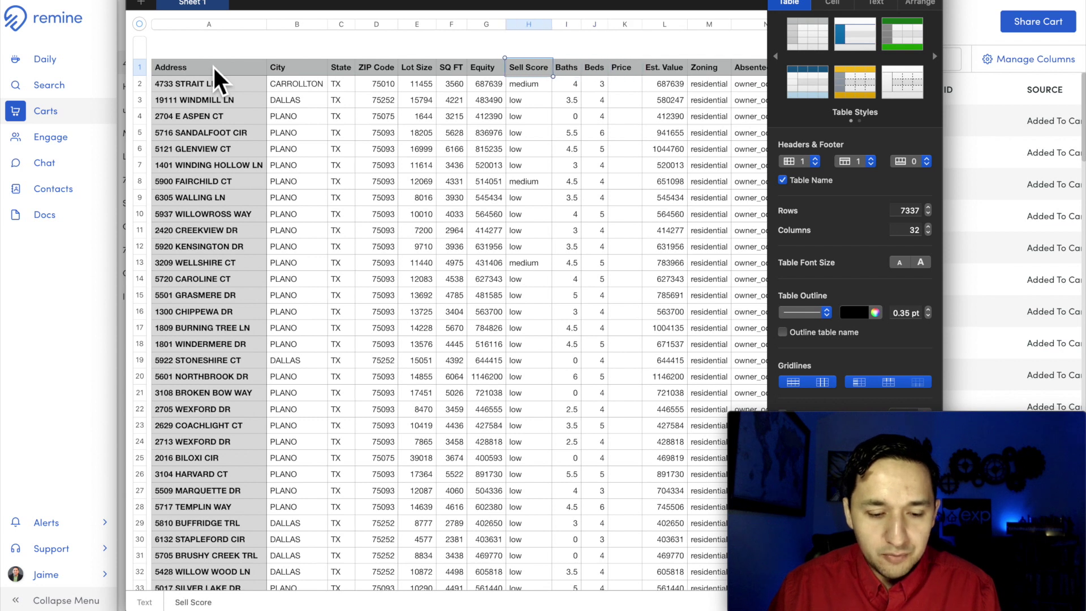
pyautogui.press('Left')
pyautogui.press('Left')
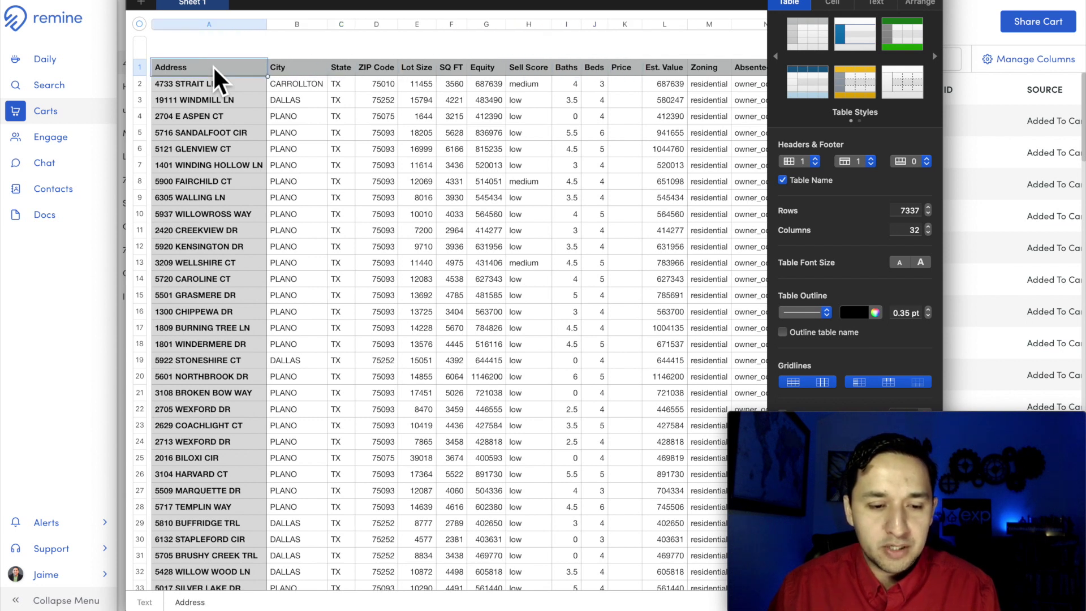
# Step: Examine the property detail columns in the header row, from Address through Lot Size, Price and Zoning to Absentee Status
pyautogui.press('Right')
pyautogui.press('Right')
pyautogui.press('Right')
pyautogui.press('Right')
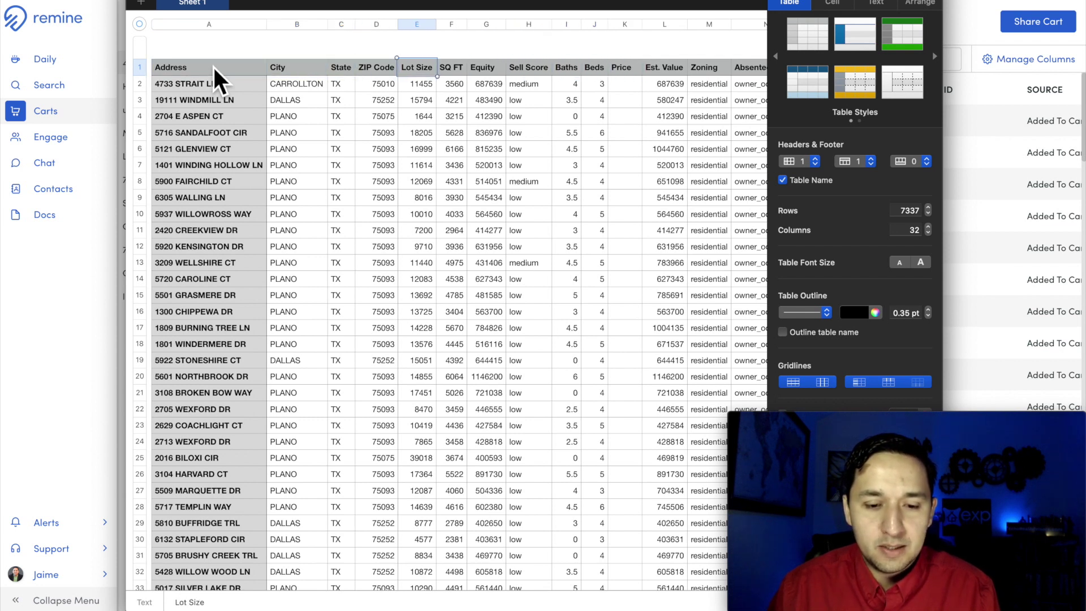
pyautogui.press('Right')
pyautogui.press('Right')
pyautogui.press('Right')
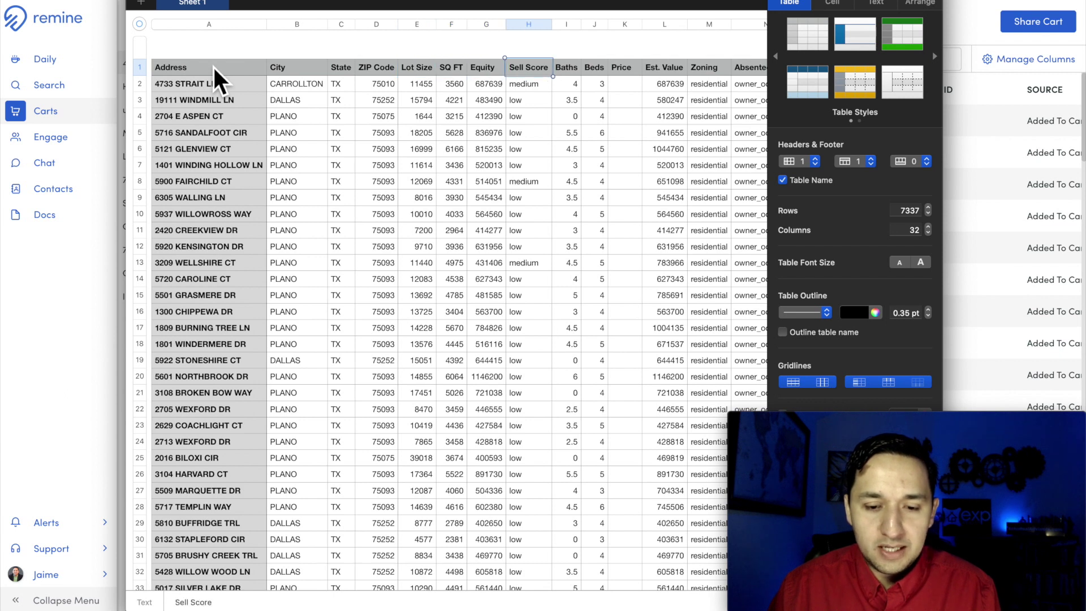
pyautogui.press('Right')
pyautogui.press('Right')
pyautogui.press('Right')
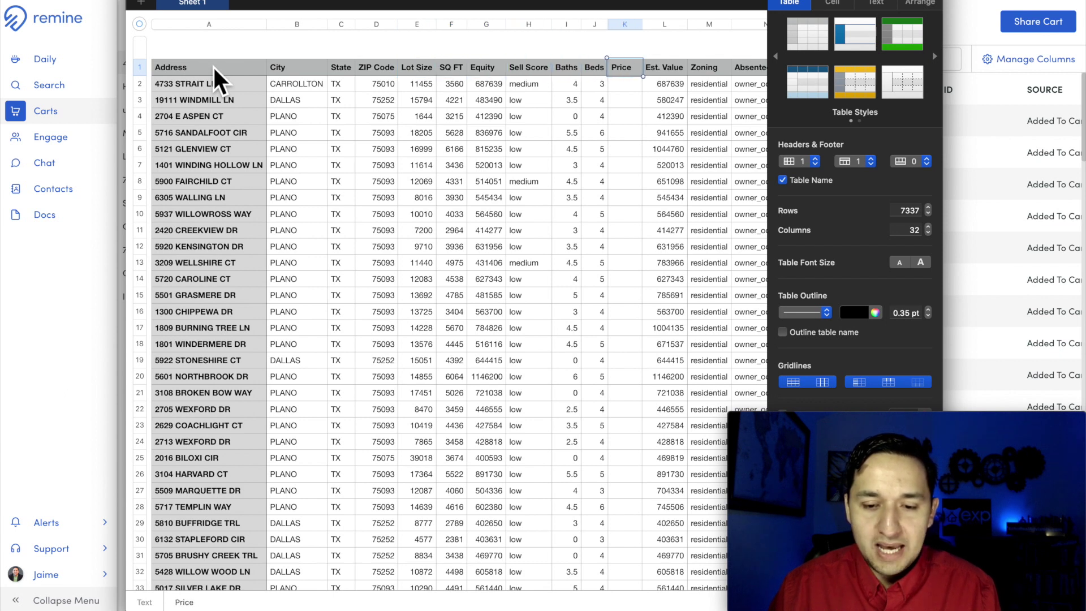
pyautogui.press('Right')
pyautogui.press('Right')
pyautogui.press('Right')
pyautogui.press('Right')
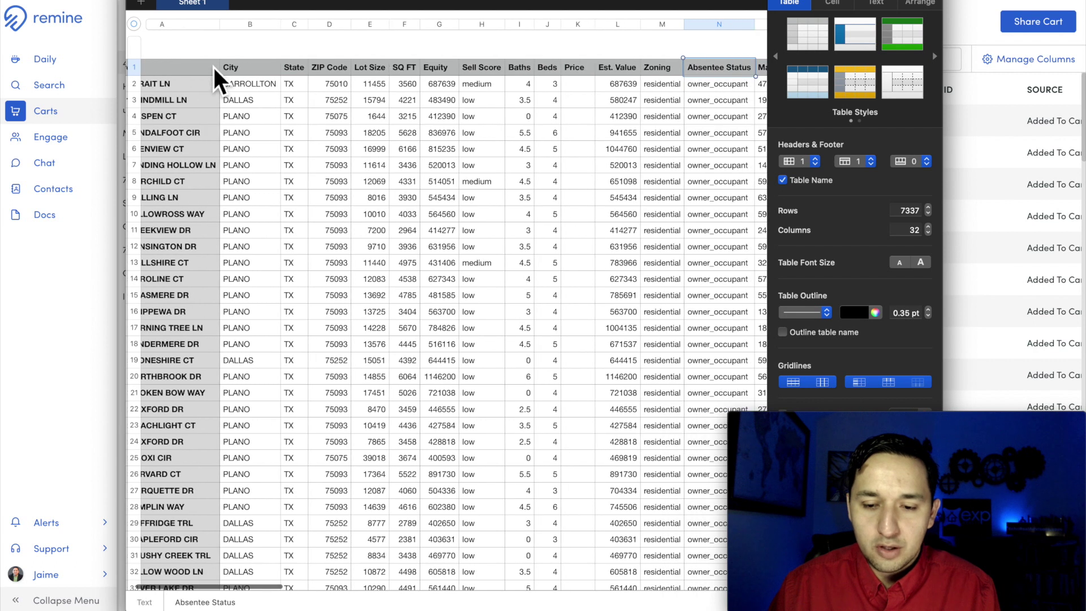
pyautogui.press('Left')
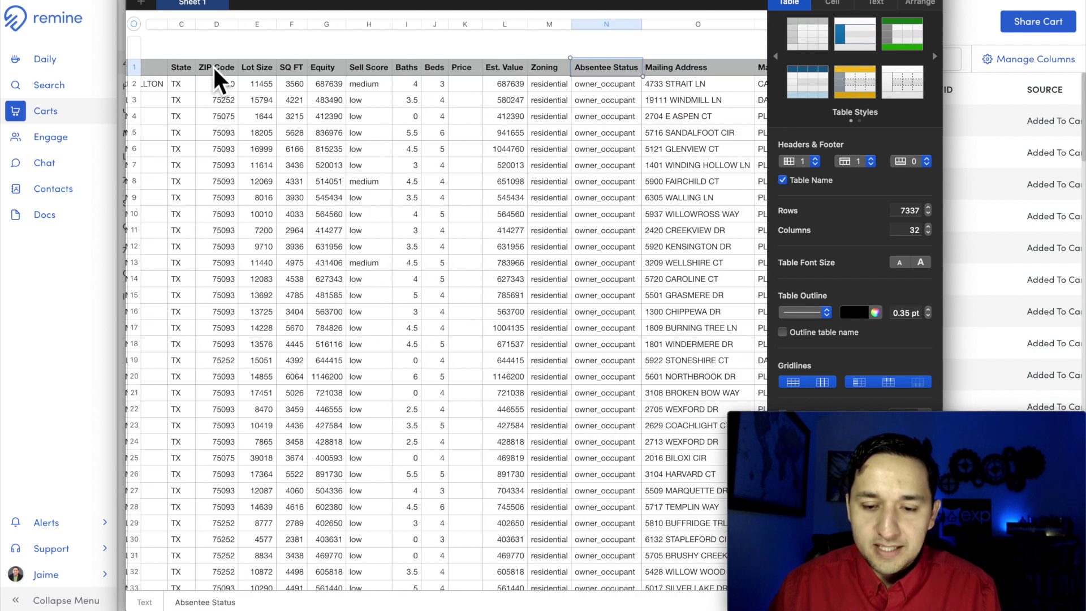
# Step: Examine the owner mailing columns, from Mailing Address to the mailing ZIP code, and the Owner 1 name columns
pyautogui.press('Right')
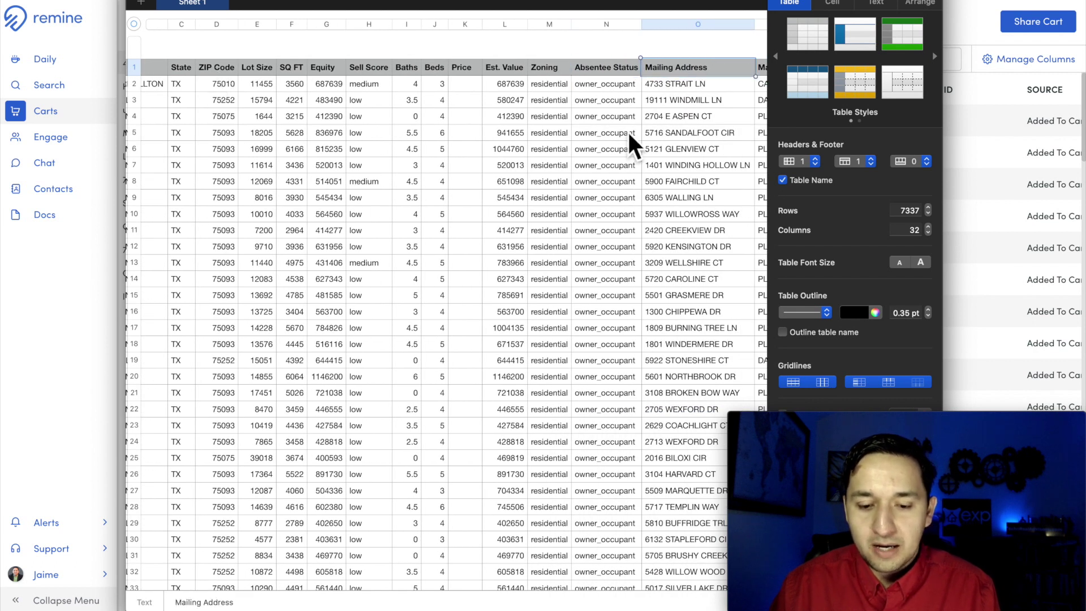
pyautogui.press('Right')
pyautogui.press('Right')
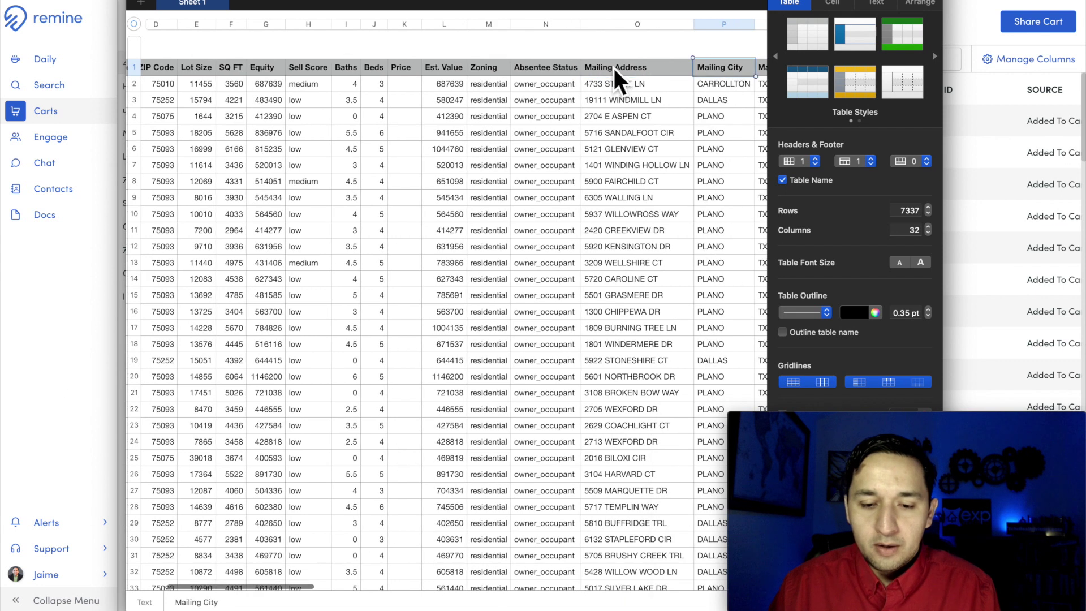
pyautogui.press('Right')
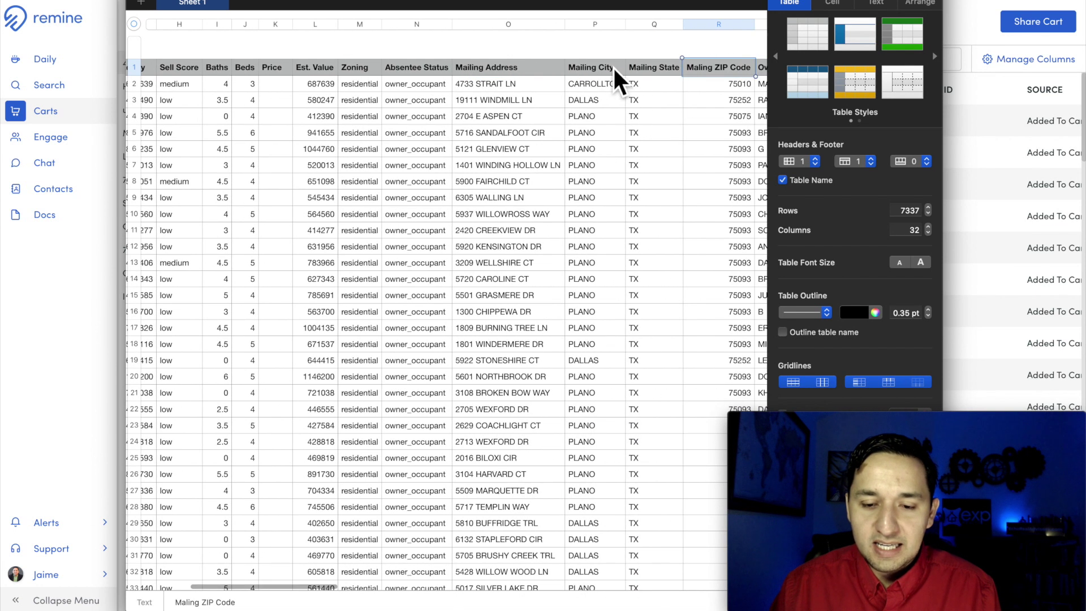
pyautogui.press('Right')
pyautogui.press('Right')
pyautogui.press('Right')
pyautogui.press('Right')
pyautogui.press('Right')
pyautogui.press('Right')
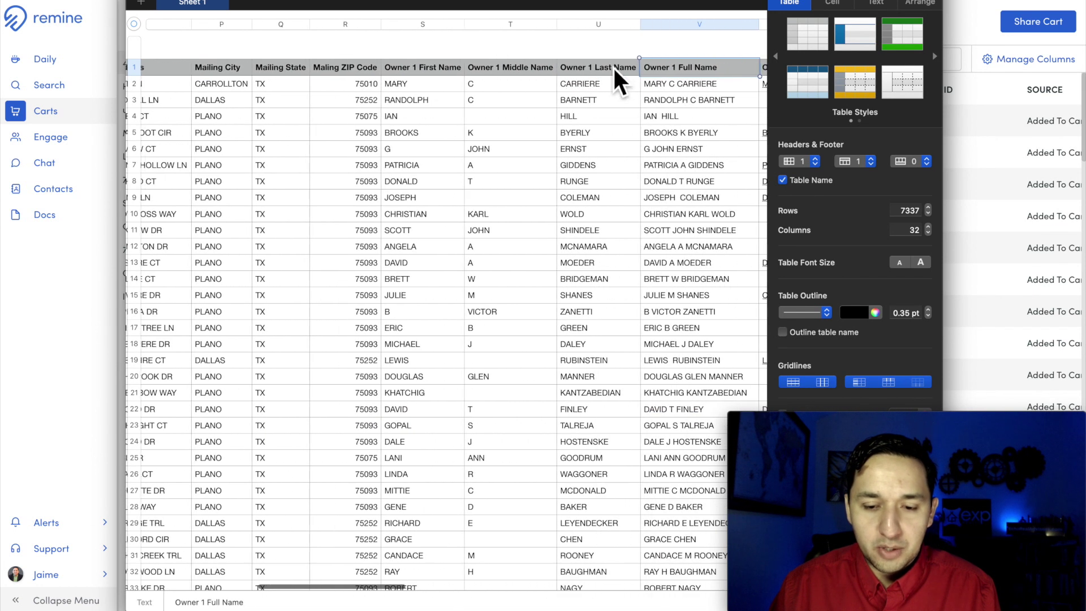
# Step: Review the Owner 1 email and phone columns and the Owner 2 columns through to the table's last column
pyautogui.press('Right')
pyautogui.press('Right')
pyautogui.press('Right')
pyautogui.press('Right')
pyautogui.press('Right')
pyautogui.press('Right')
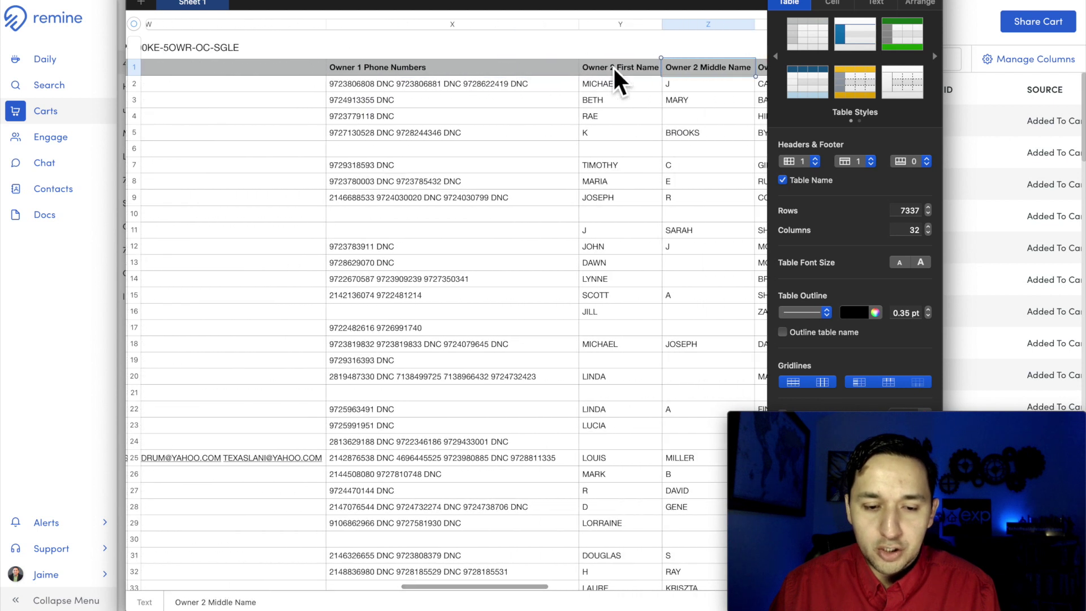
pyautogui.press('Right')
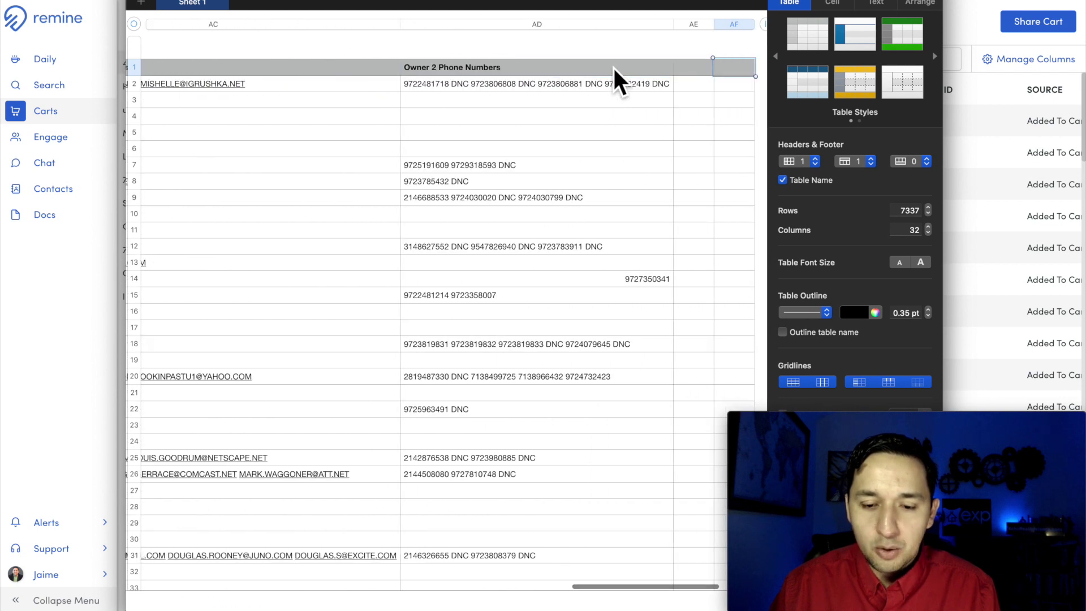
# Step: Go back along the header row from the table's last column to Owner 1 Middle Name
pyautogui.press('Left')
pyautogui.press('Left')
pyautogui.press('Left')
pyautogui.press('Left')
pyautogui.press('Left')
pyautogui.press('Left')
pyautogui.press('Left')
pyautogui.press('Left')
pyautogui.press('Left')
pyautogui.press('Left')
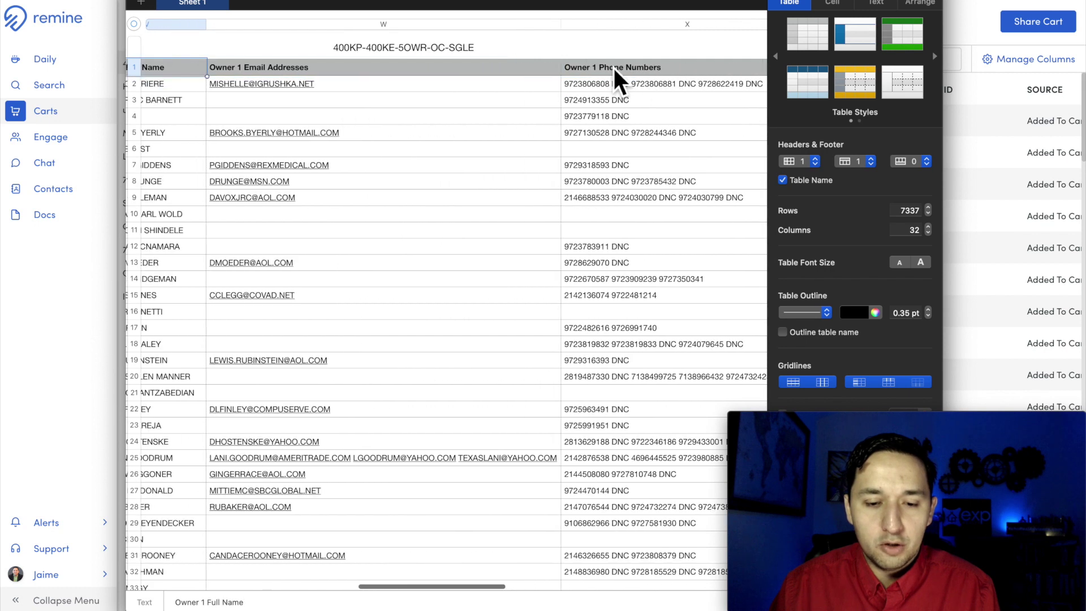
pyautogui.press('Left')
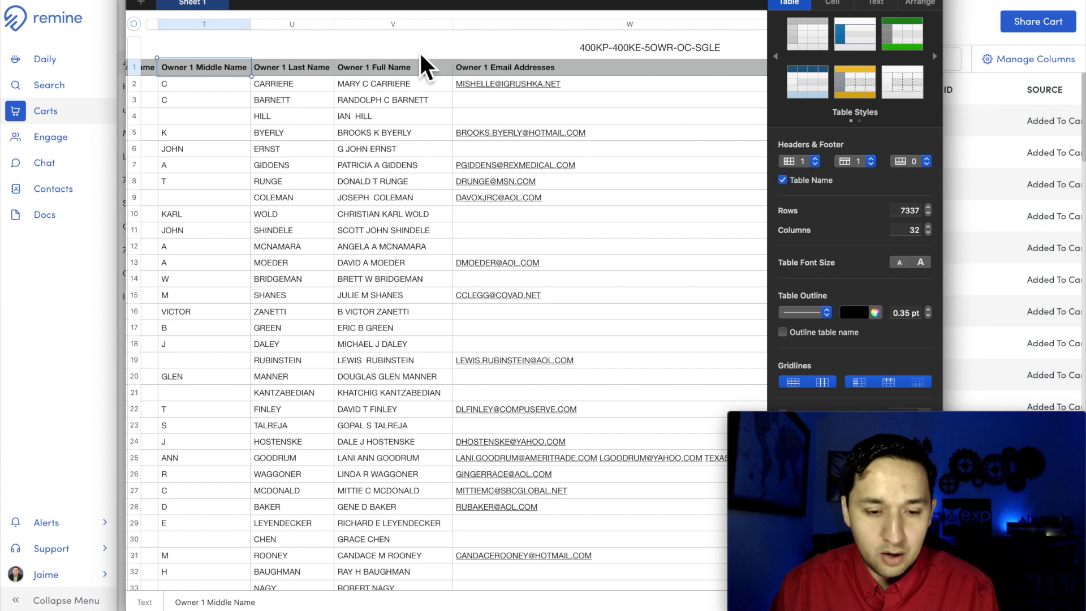
# Step: Compare how many entries are filled in the Owner 1 Last Name, Owner 1 Email Addresses and Owner 1 Phone Numbers columns
pyautogui.click(294, 26)
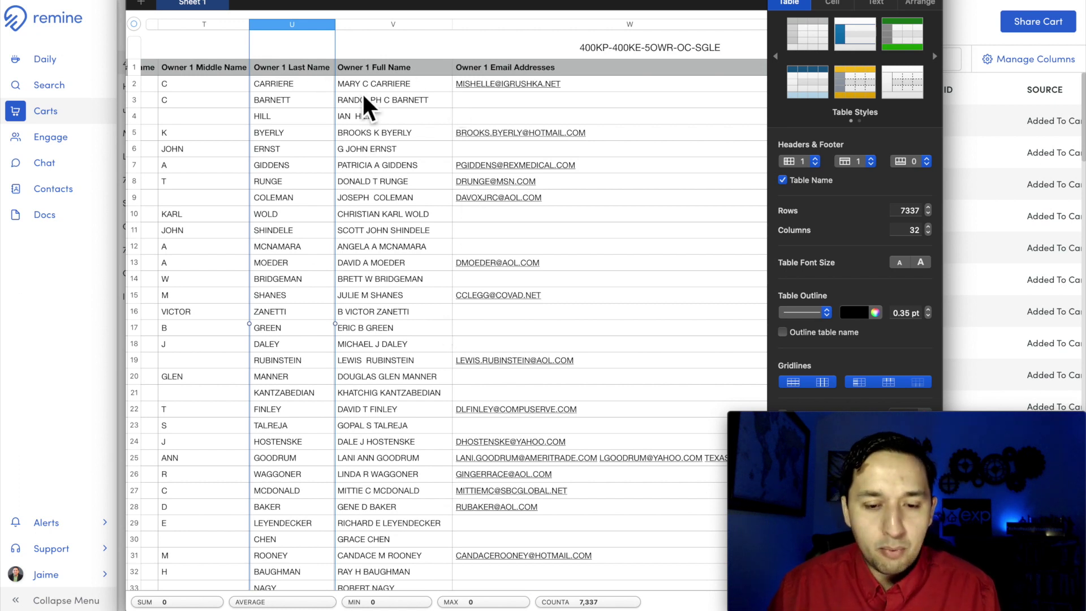
pyautogui.click(519, 25)
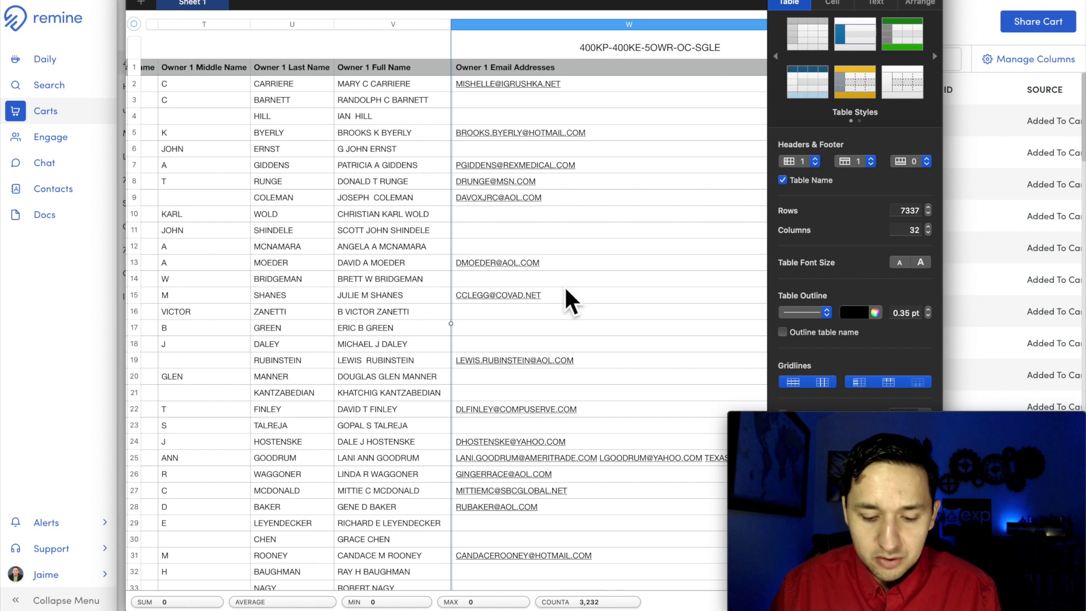
pyautogui.click(292, 24)
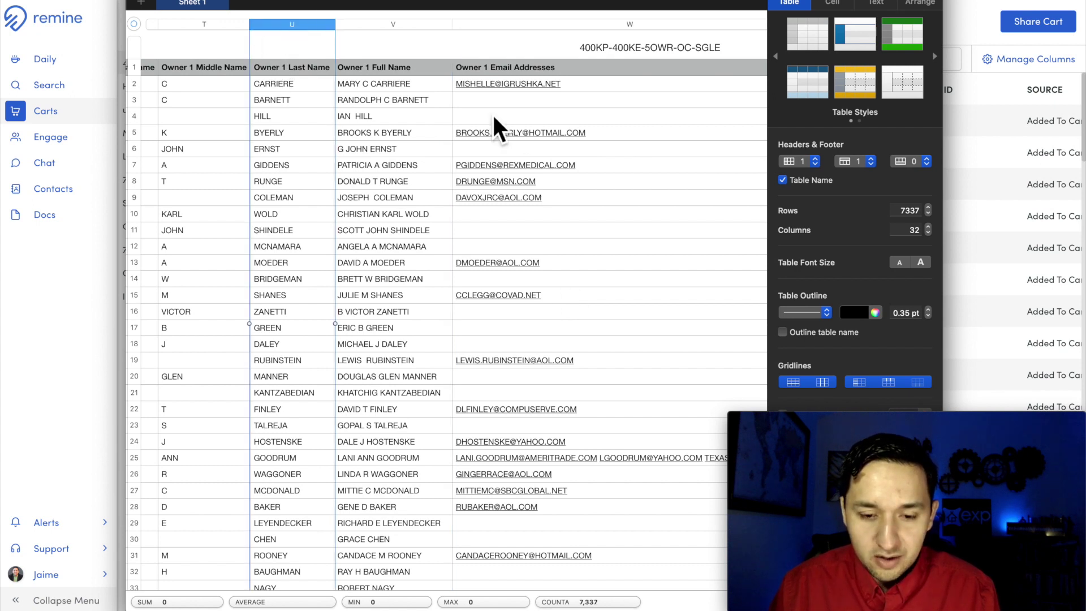
pyautogui.click(537, 30)
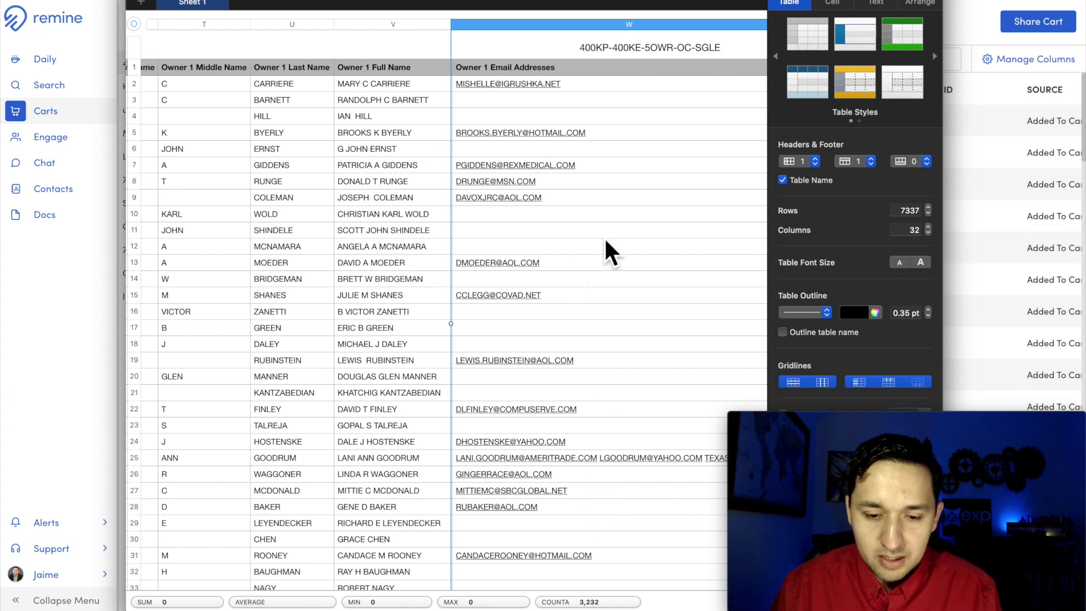
pyautogui.hscroll(5, 604, 250)
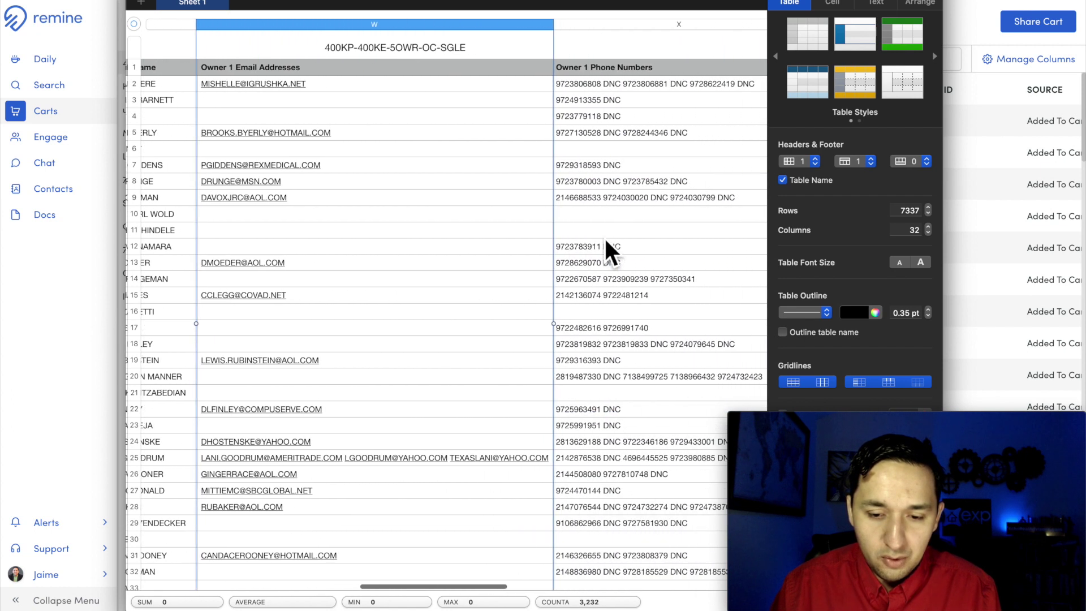
pyautogui.click(619, 25)
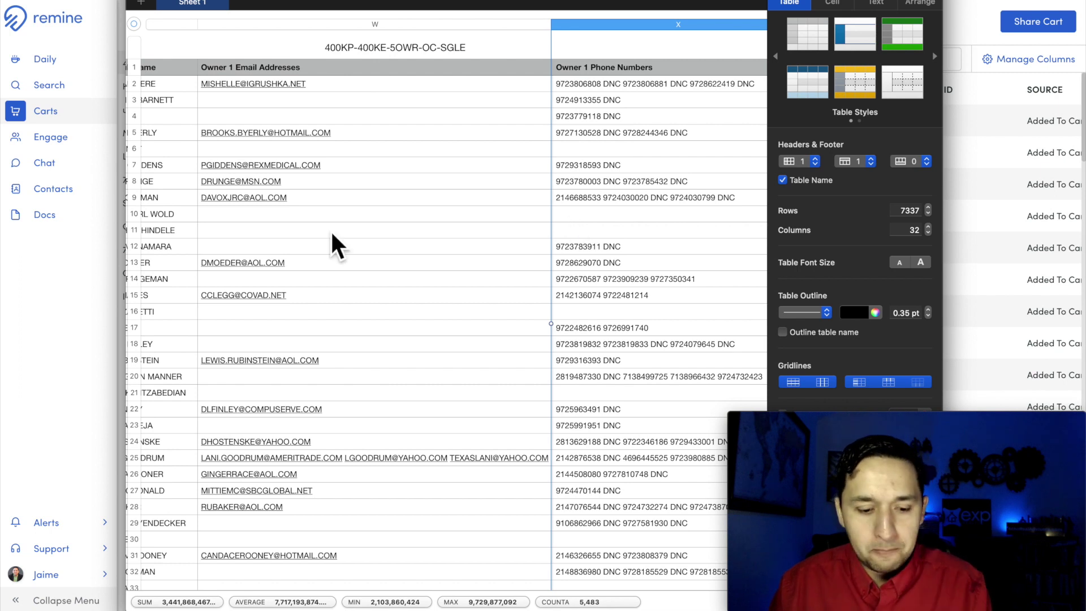
# Step: Examine the Owner 1 email addresses beside the phone numbers and their DNC marks
pyautogui.click(315, 237)
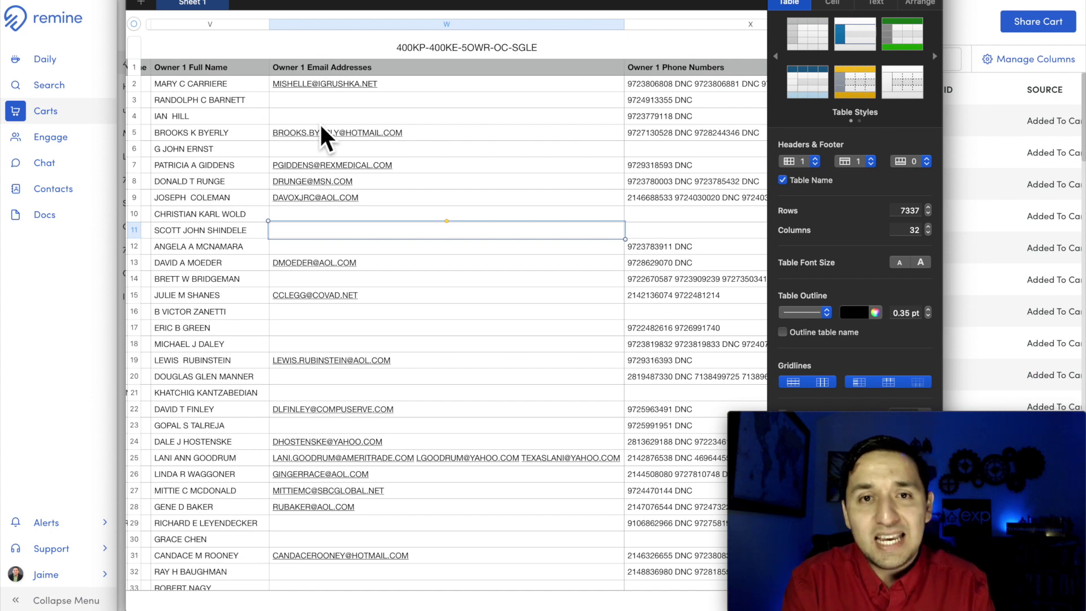
pyautogui.hscroll(3, 497, 134)
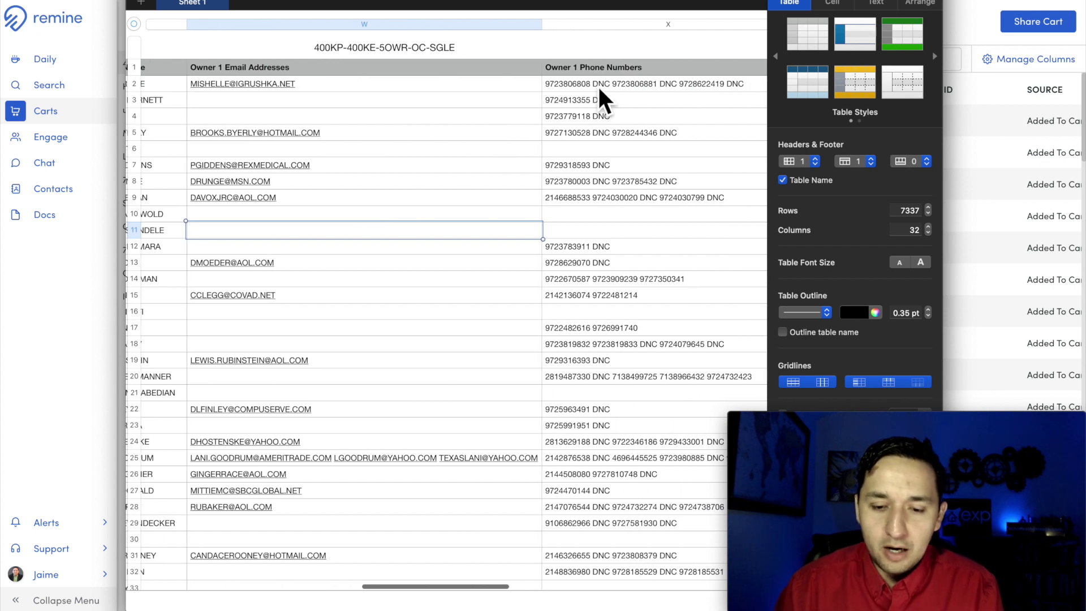
pyautogui.hscroll(2, 603, 99)
pyautogui.hscroll(2, 589, 90)
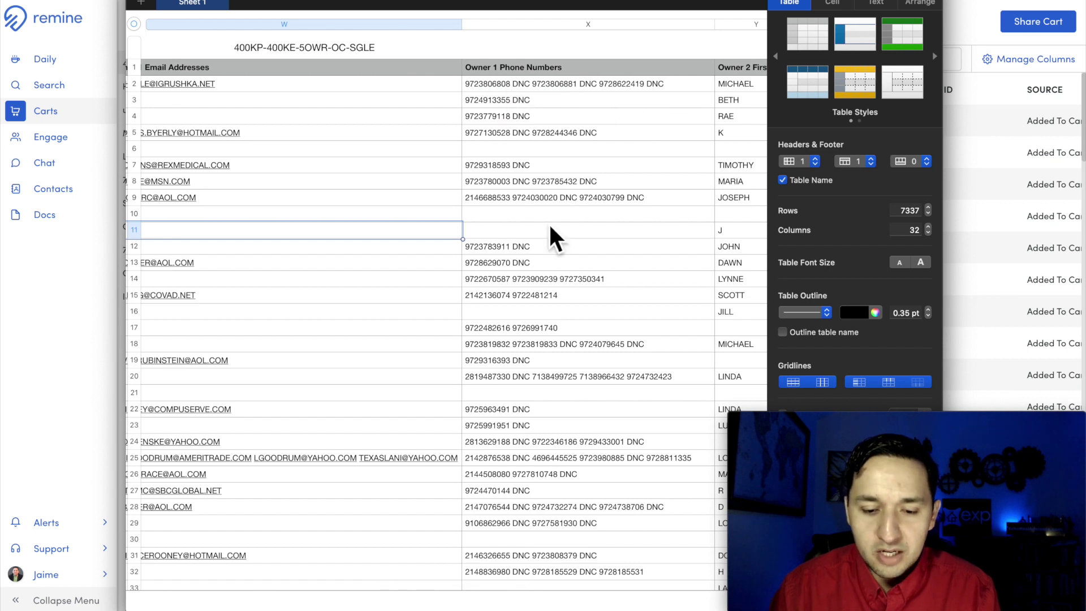
# Step: Insert a column before Owner 1 Phone Numbers and give it the header NEW PHONE NUMBER
pyautogui.click(535, 48)
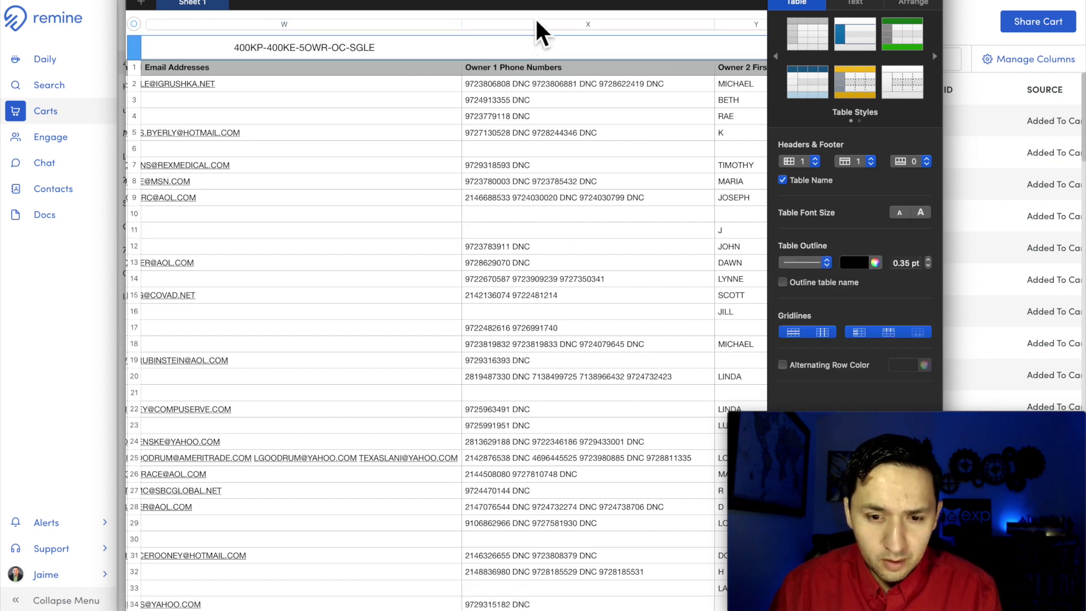
pyautogui.click(532, 26)
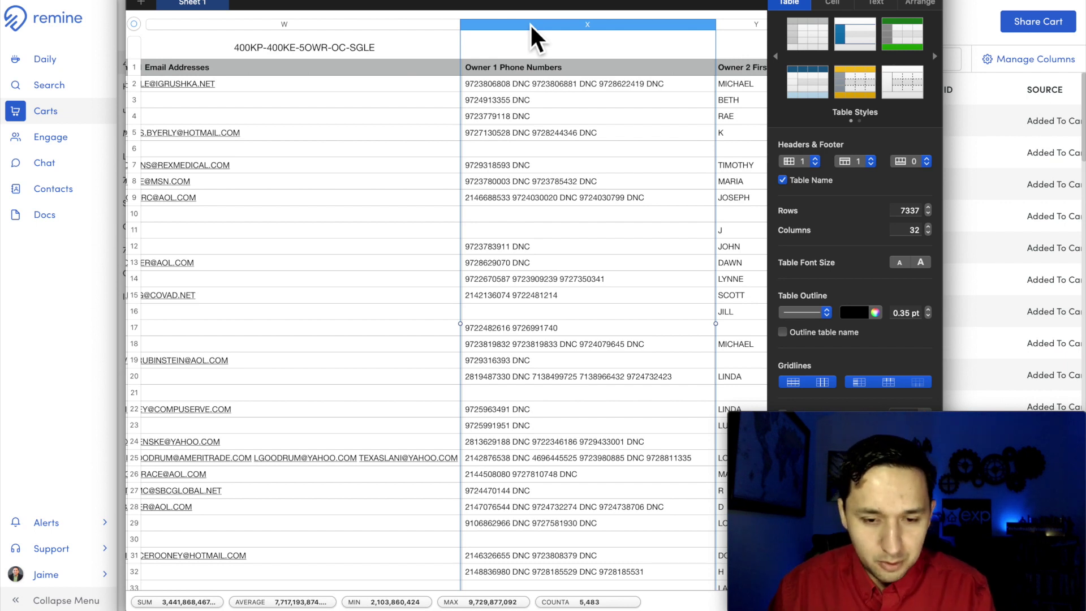
pyautogui.rightClick(531, 22)
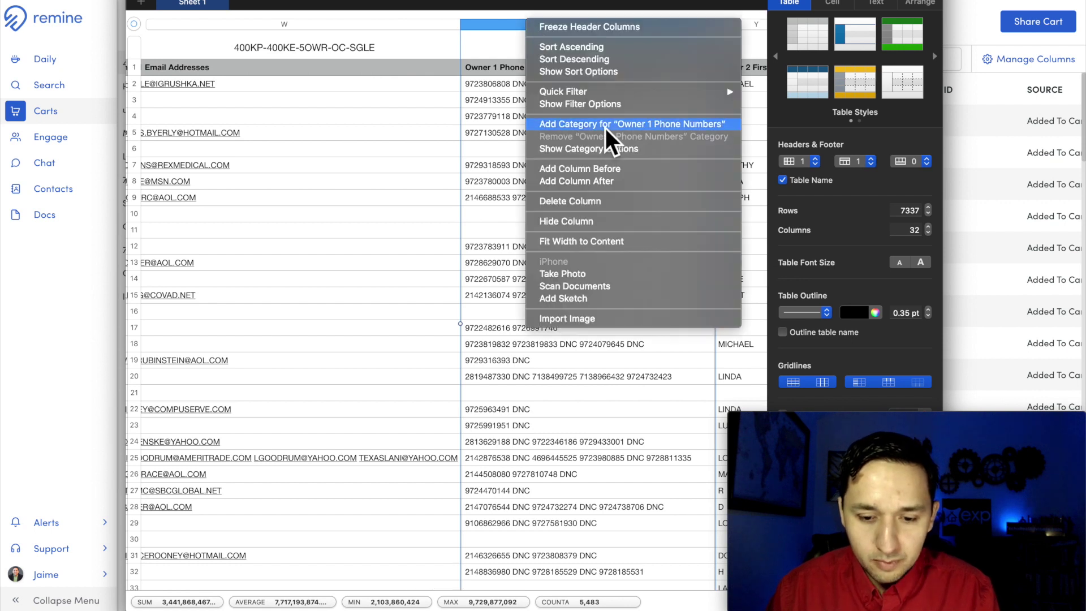
pyautogui.click(594, 173)
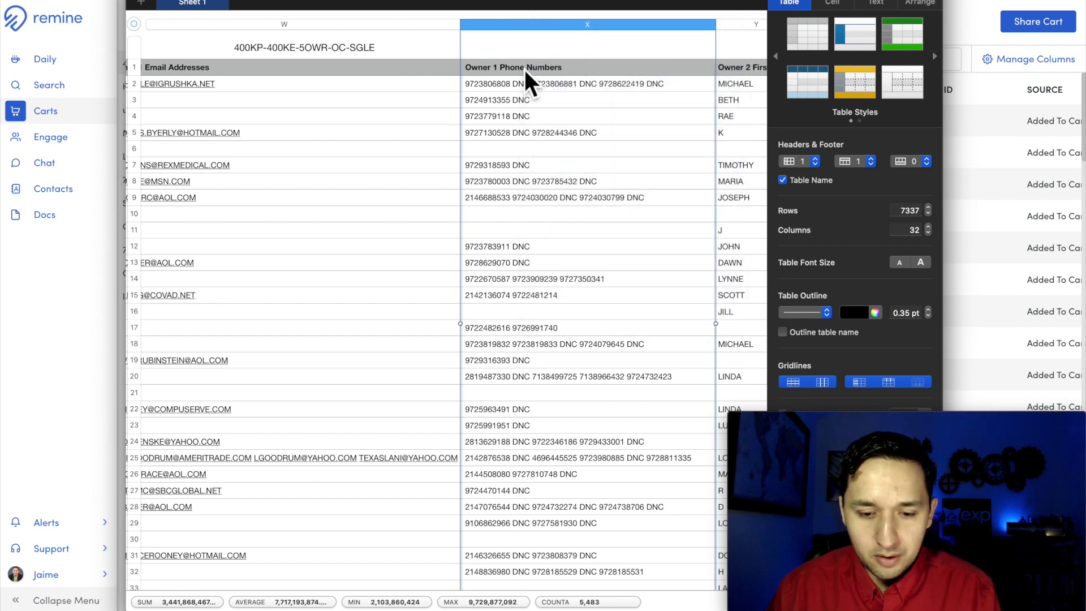
pyautogui.hscroll(5, 501, 66)
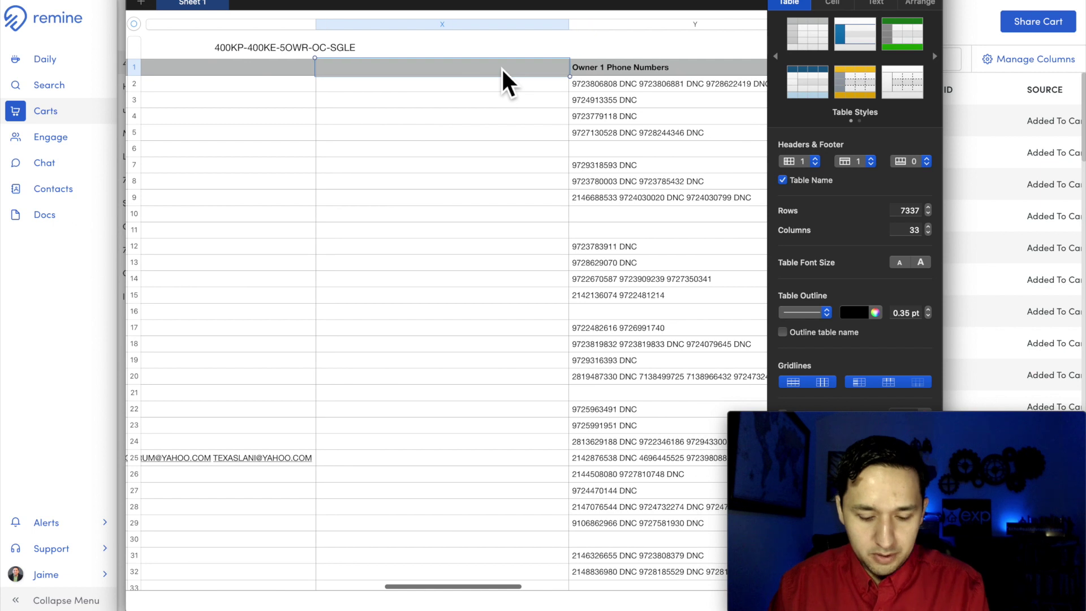
pyautogui.write('NEW PHONE NUMBER')
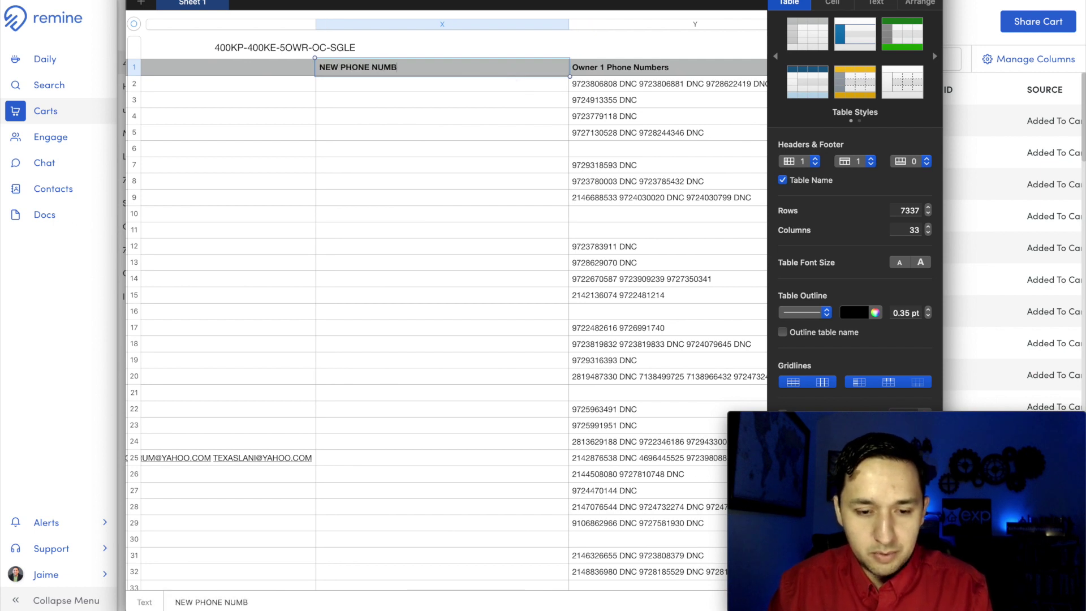
# Step: Enter a LEFT formula in row 2 of NEW PHONE NUMBER that extracts the first 10 characters of the Owner 1 Phone Numbers entry
pyautogui.click(463, 88)
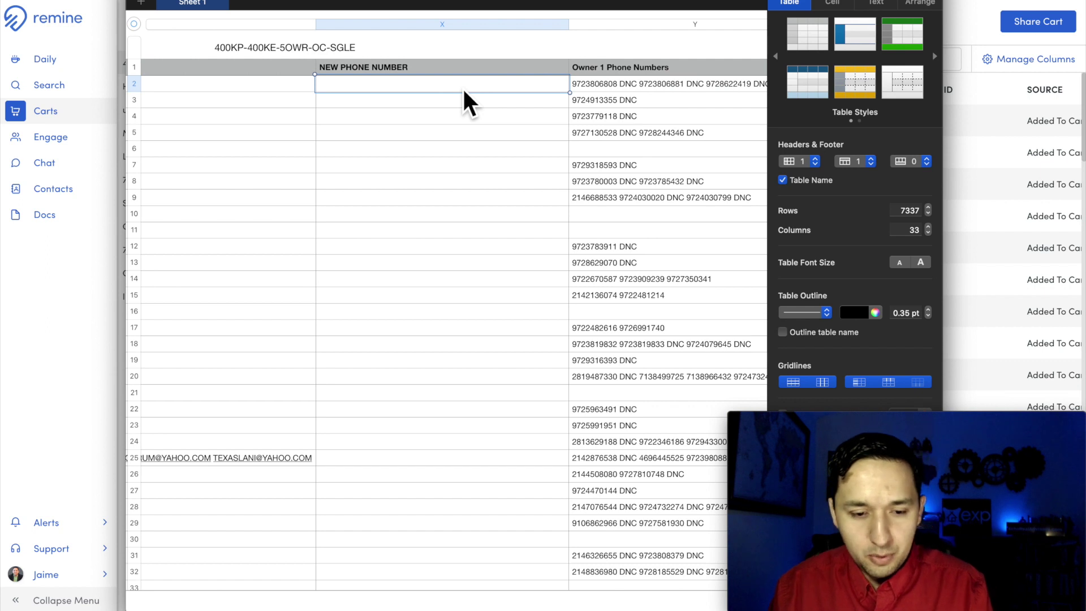
pyautogui.write('=')
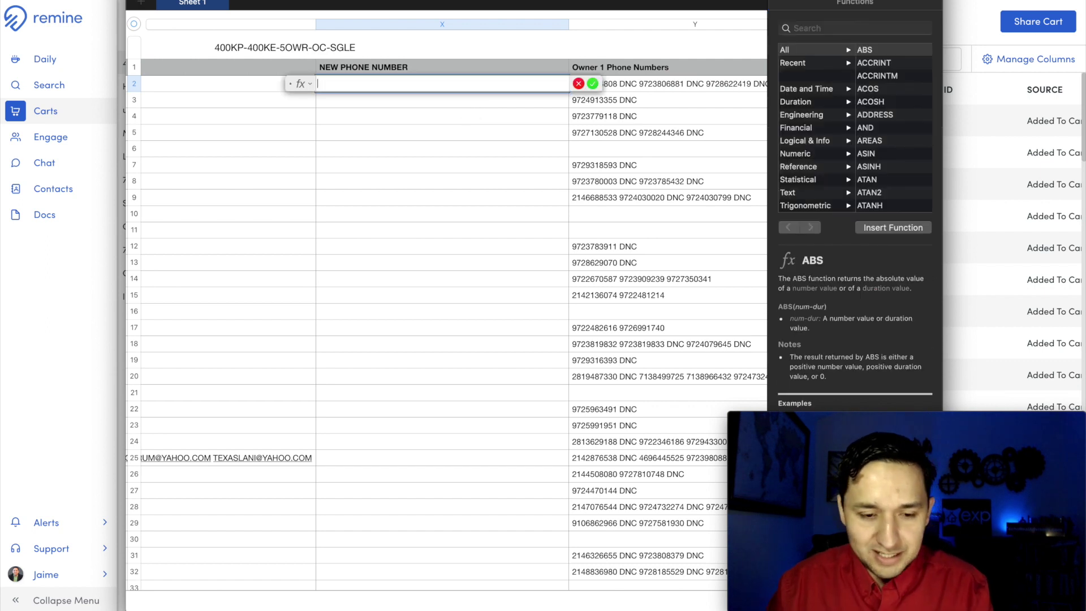
pyautogui.click(655, 82)
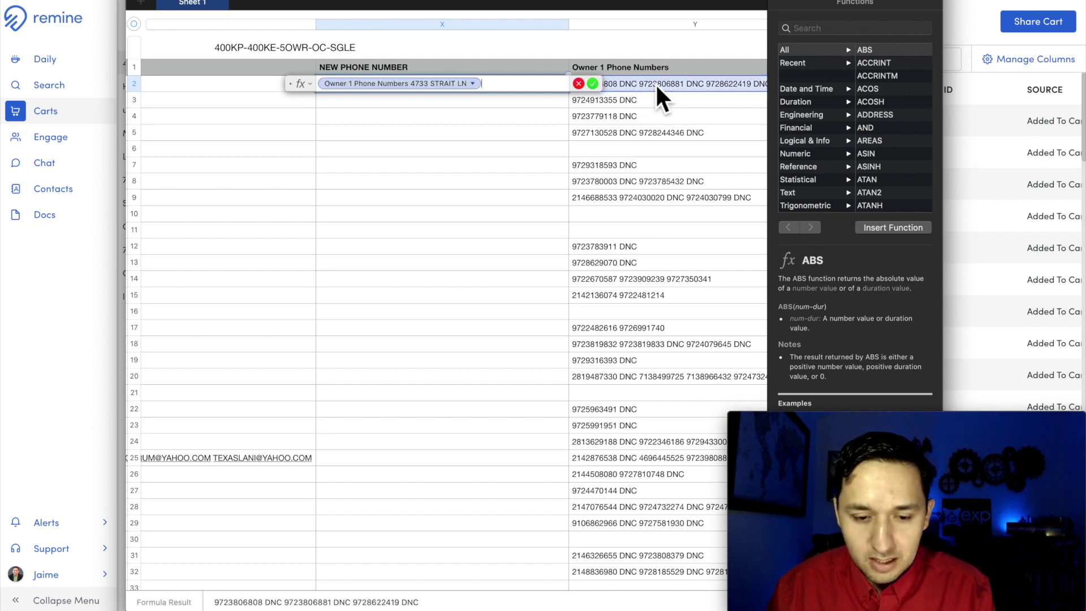
pyautogui.press('BackSpace')
pyautogui.press('BackSpace')
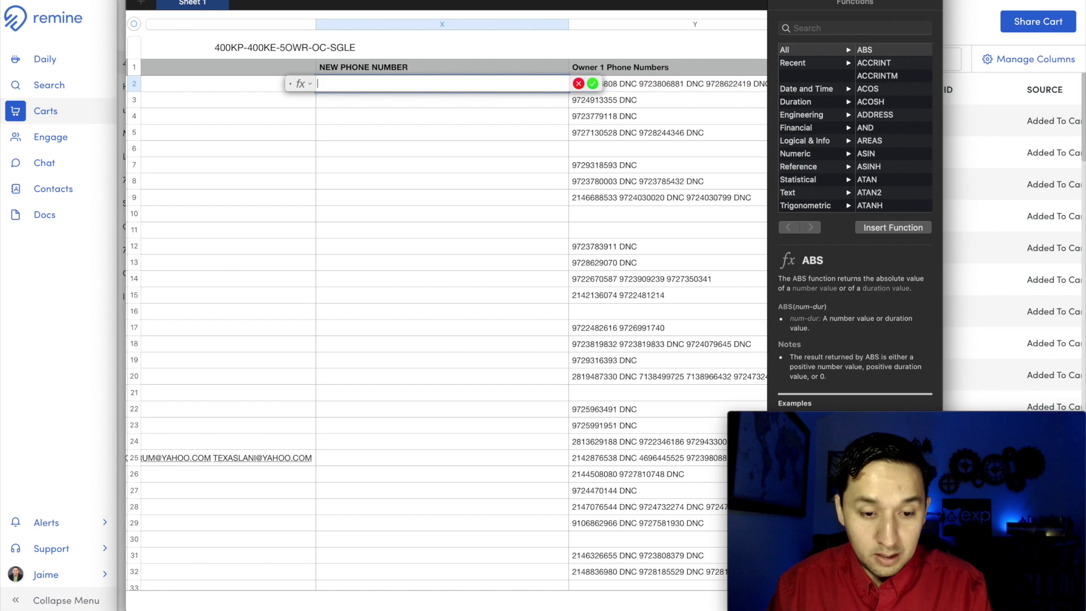
pyautogui.write('left(')
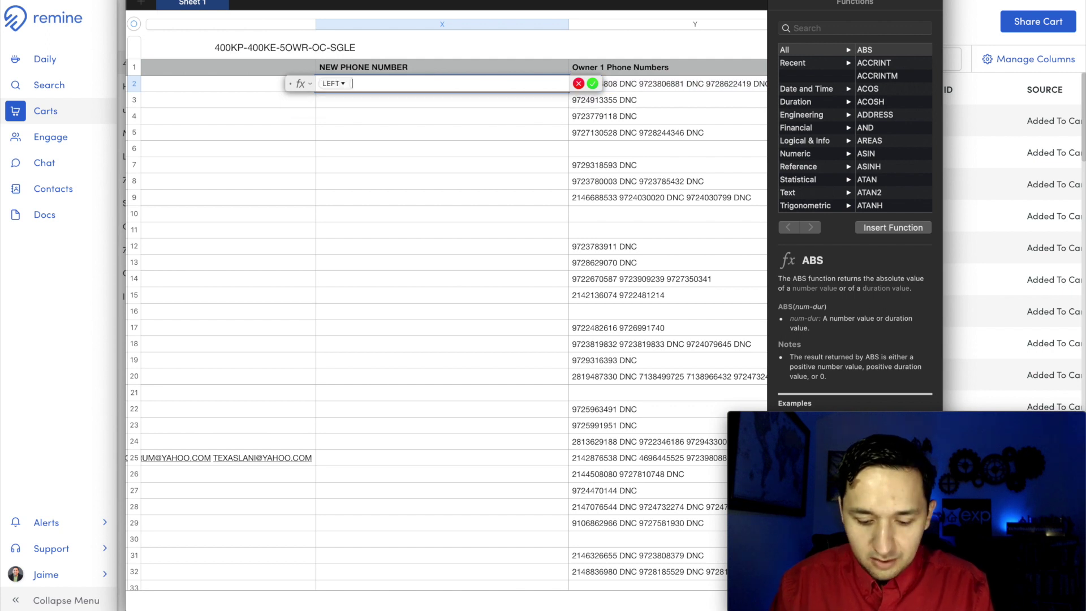
pyautogui.click(652, 82)
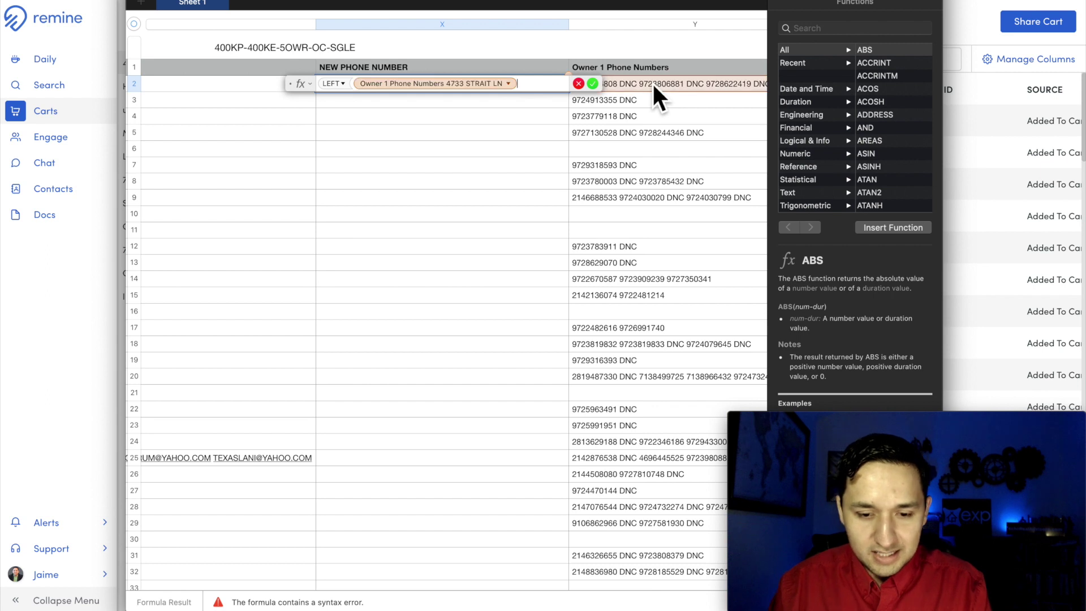
pyautogui.write(',10')
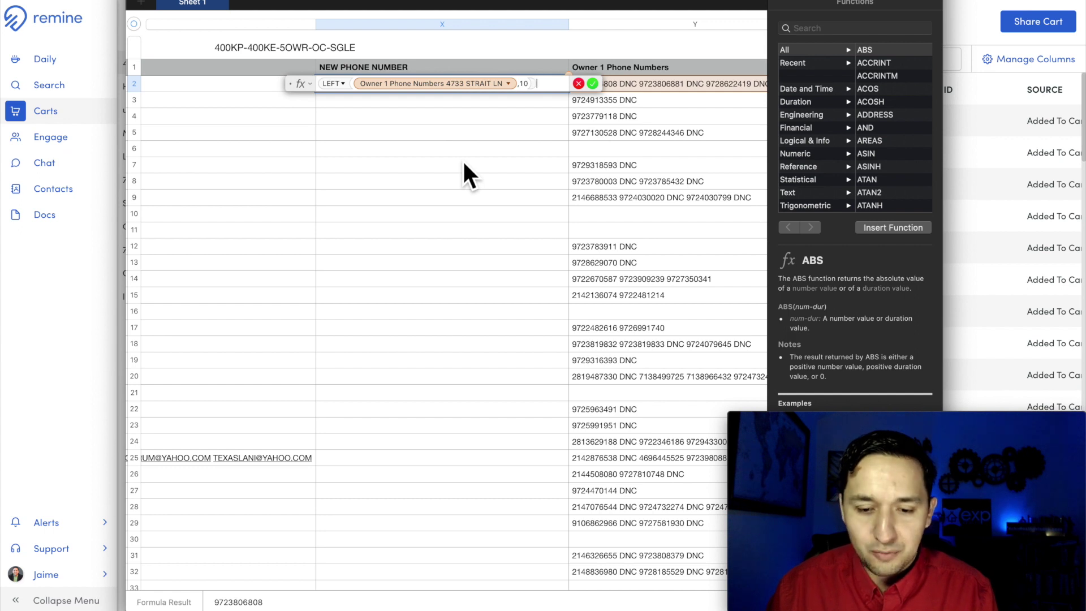
pyautogui.press('Return')
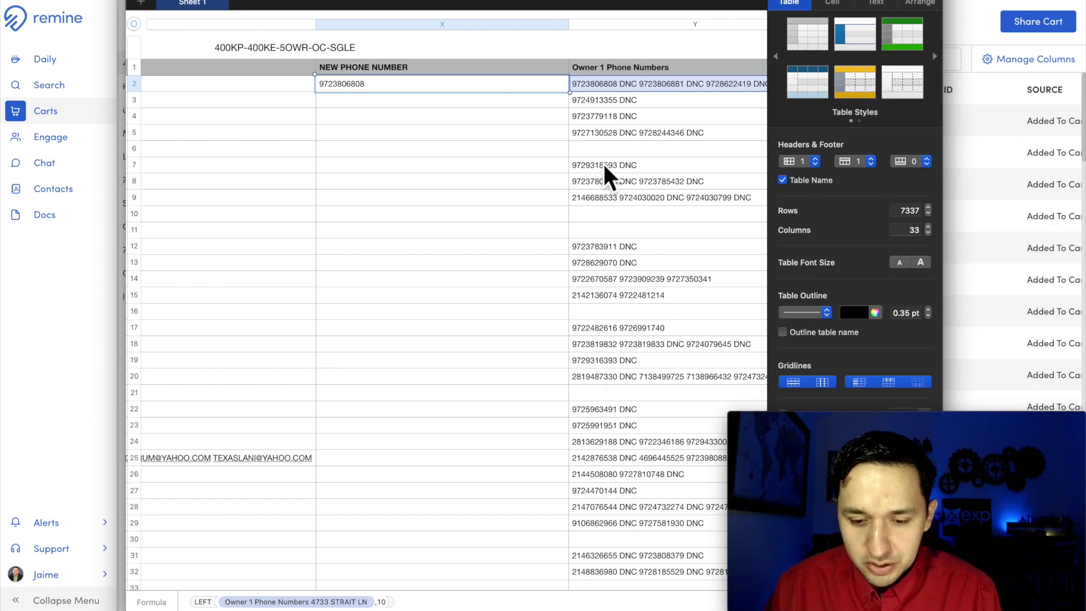
# Step: Fill the LEFT formula from row 2 down the NEW PHONE NUMBER column through row 30
pyautogui.scroll(-5, 603, 215)
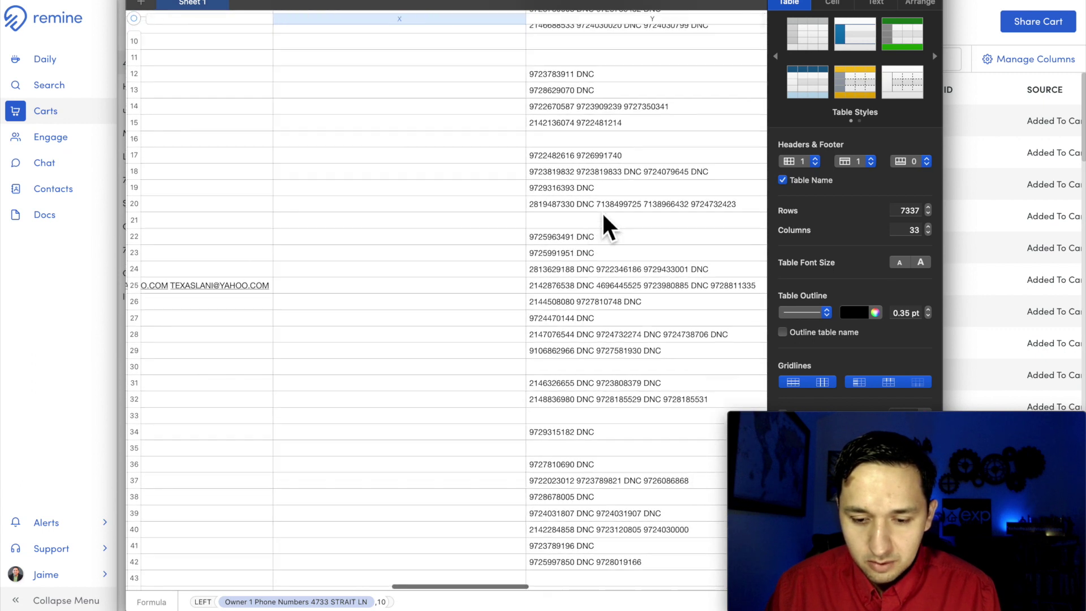
pyautogui.scroll(-3, 603, 215)
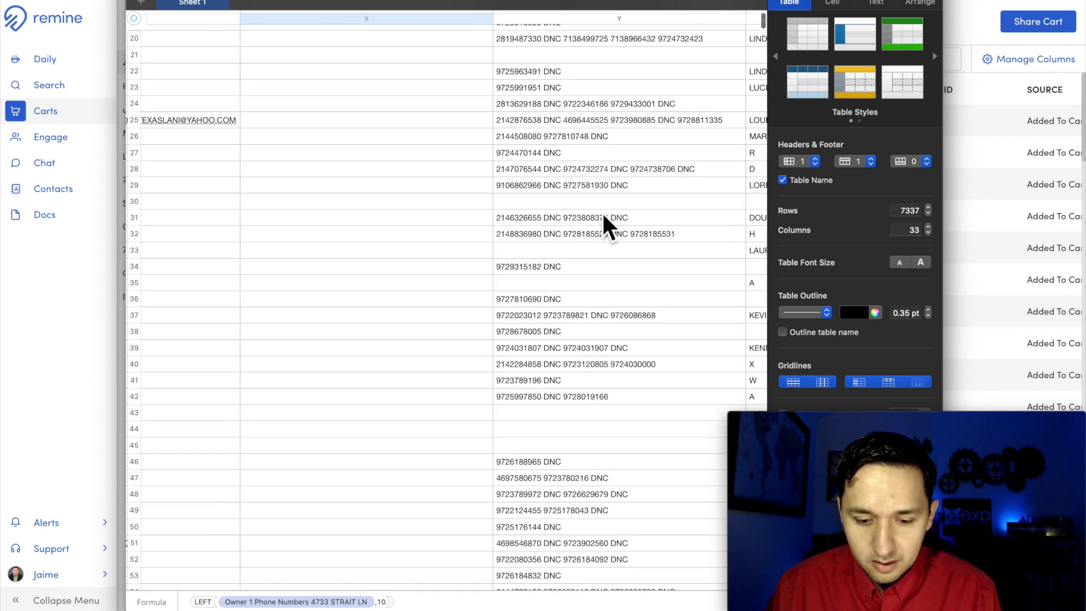
pyautogui.scroll(7, 603, 215)
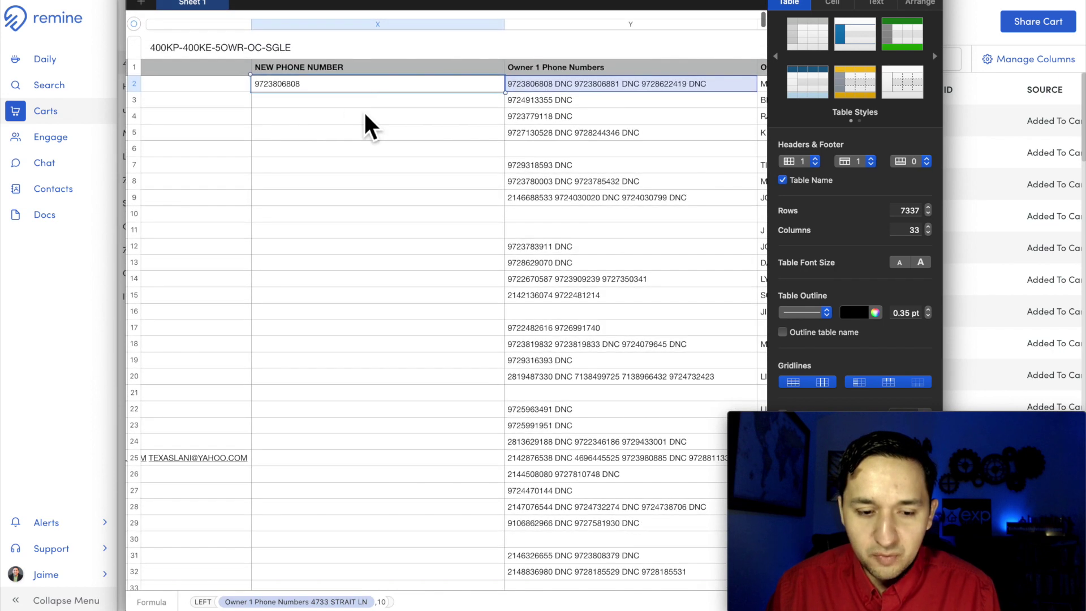
pyautogui.moveTo(389, 101); pyautogui.dragTo(359, 556)
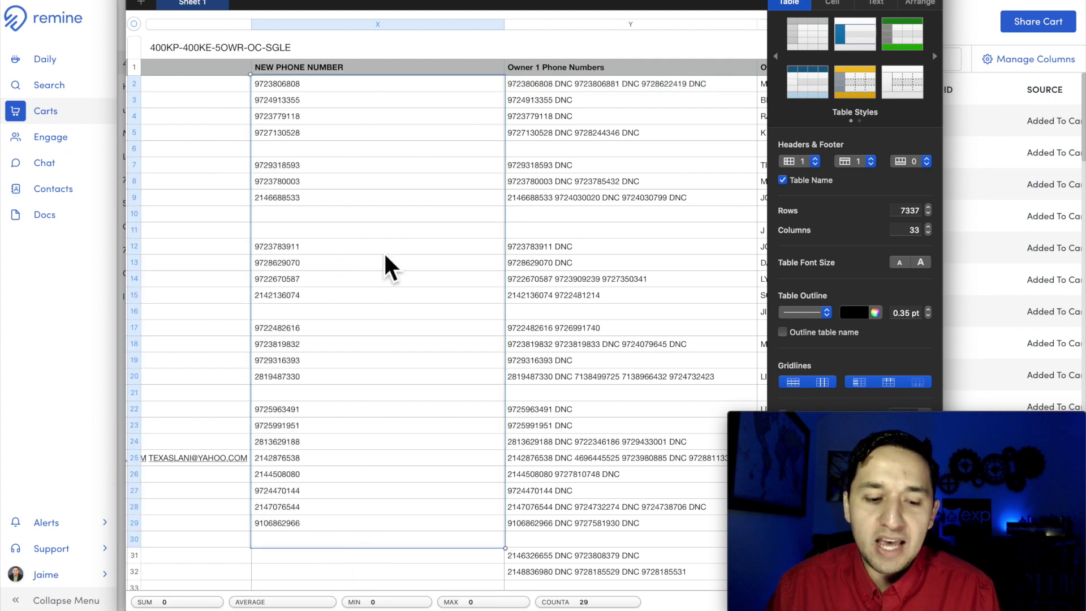
pyautogui.click(456, 247)
pyautogui.click(554, 73)
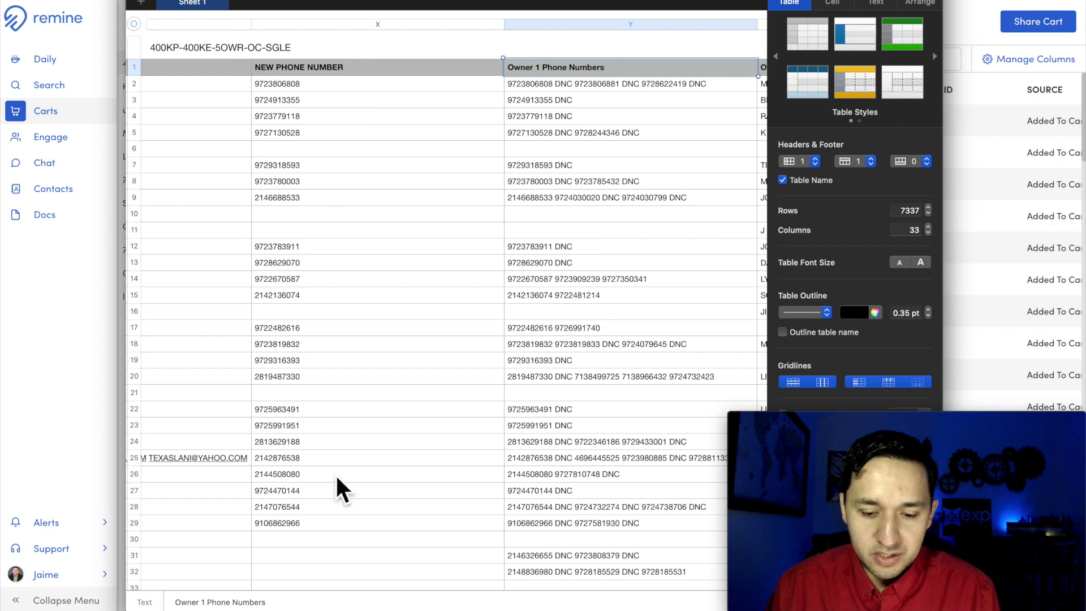
# Step: Check the extracted numbers and the blank cells, such as rows 11 and 16, in the NEW PHONE NUMBER column
pyautogui.scroll(-5, 337, 486)
pyautogui.hscroll(-2, 338, 486)
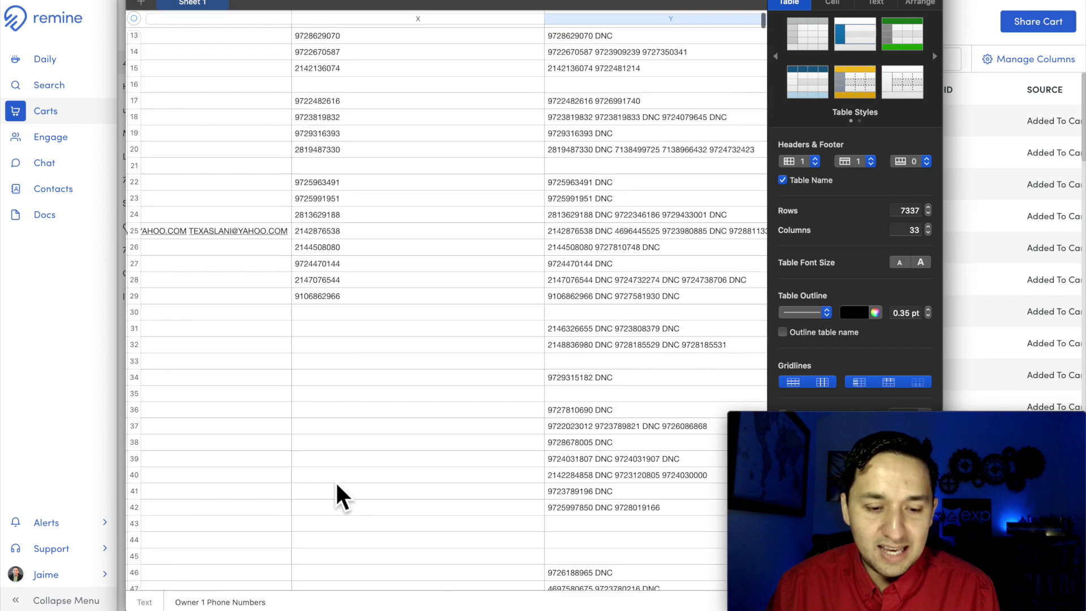
pyautogui.scroll(5, 338, 486)
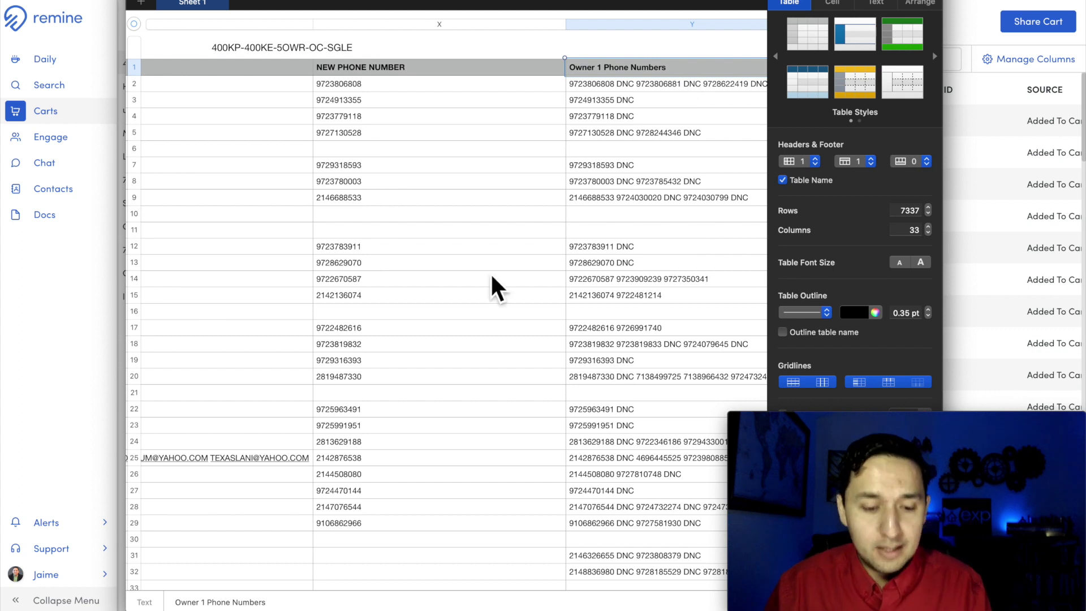
pyautogui.click(441, 229)
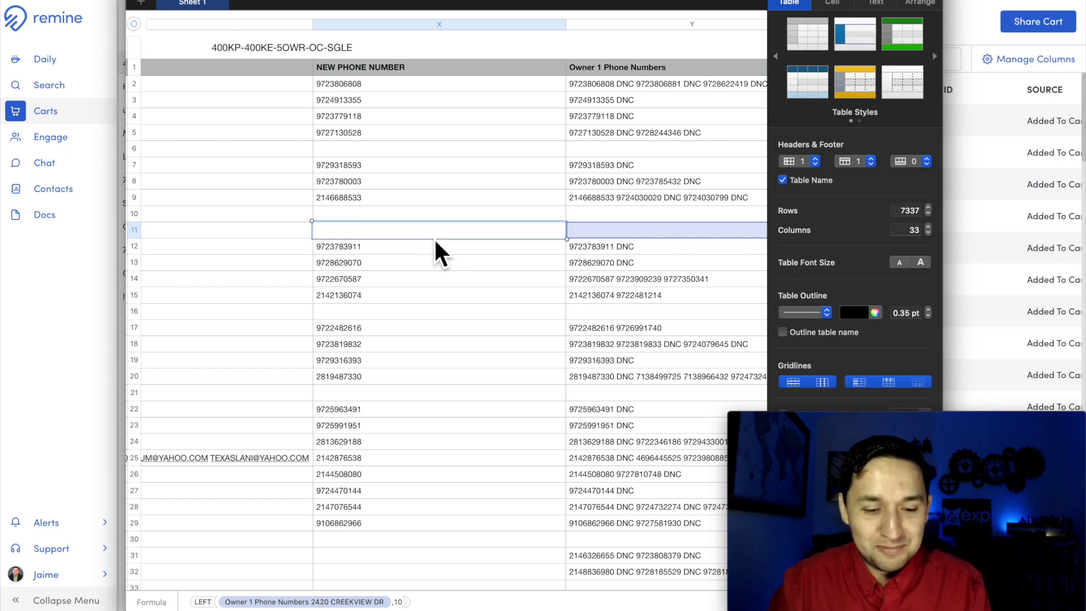
pyautogui.click(402, 317)
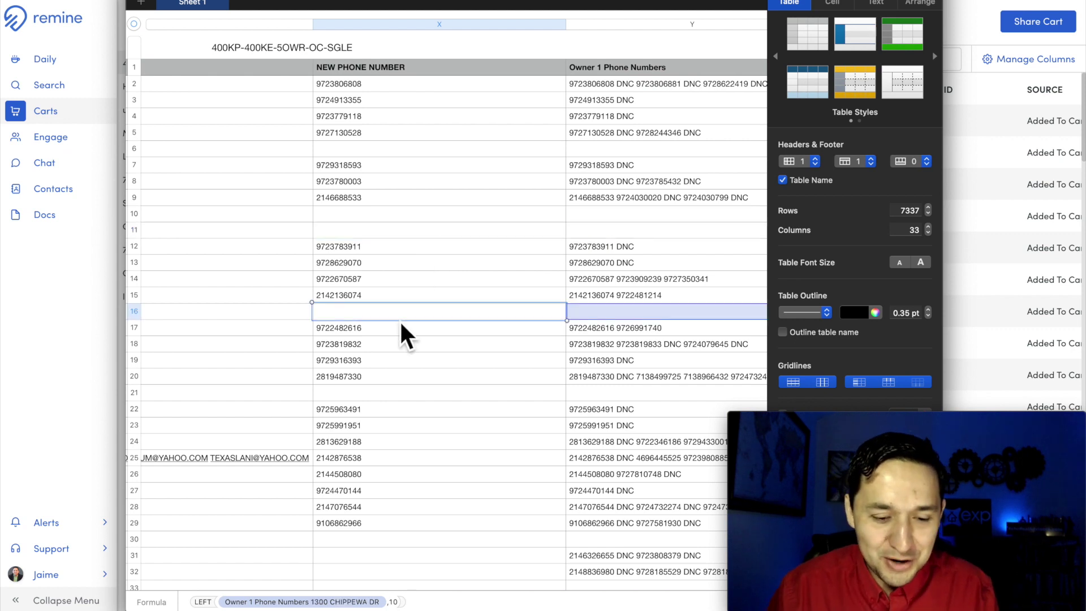
pyautogui.click(389, 396)
pyautogui.click(388, 442)
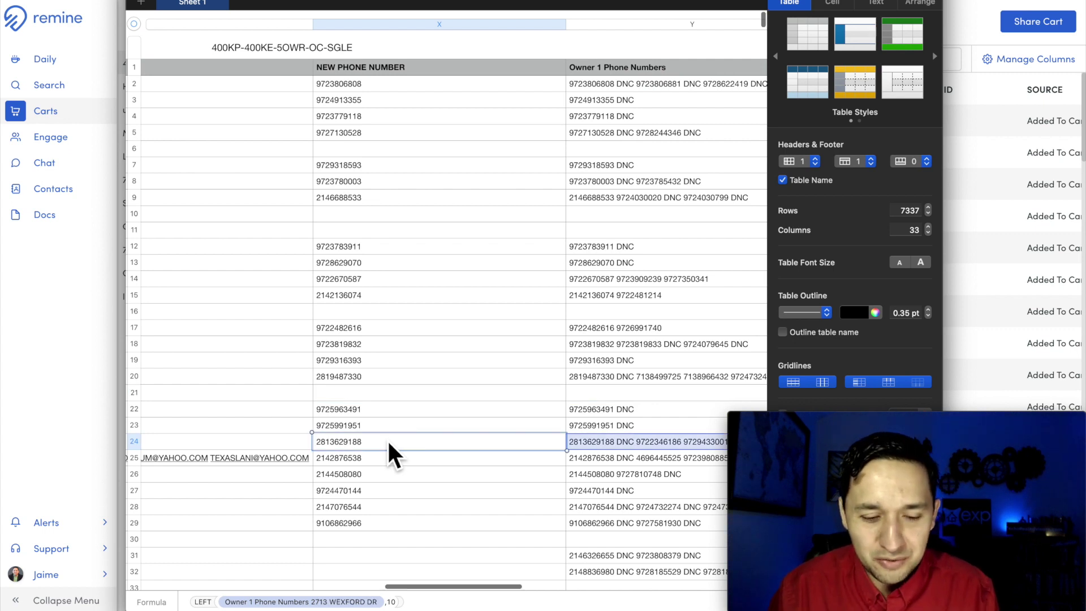
# Step: Compare the filled and unfilled rows of NEW PHONE NUMBER with the neighbouring Owner 1 email and phone columns
pyautogui.scroll(-4, 388, 445)
pyautogui.hscroll(-3, 389, 445)
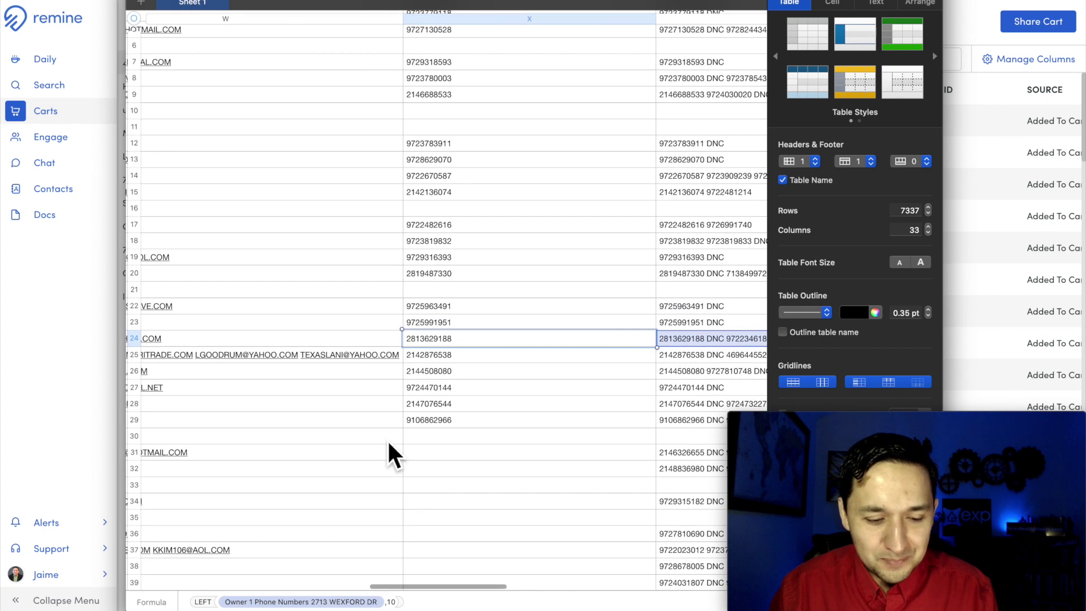
pyautogui.scroll(4, 389, 443)
pyautogui.hscroll(1, 389, 443)
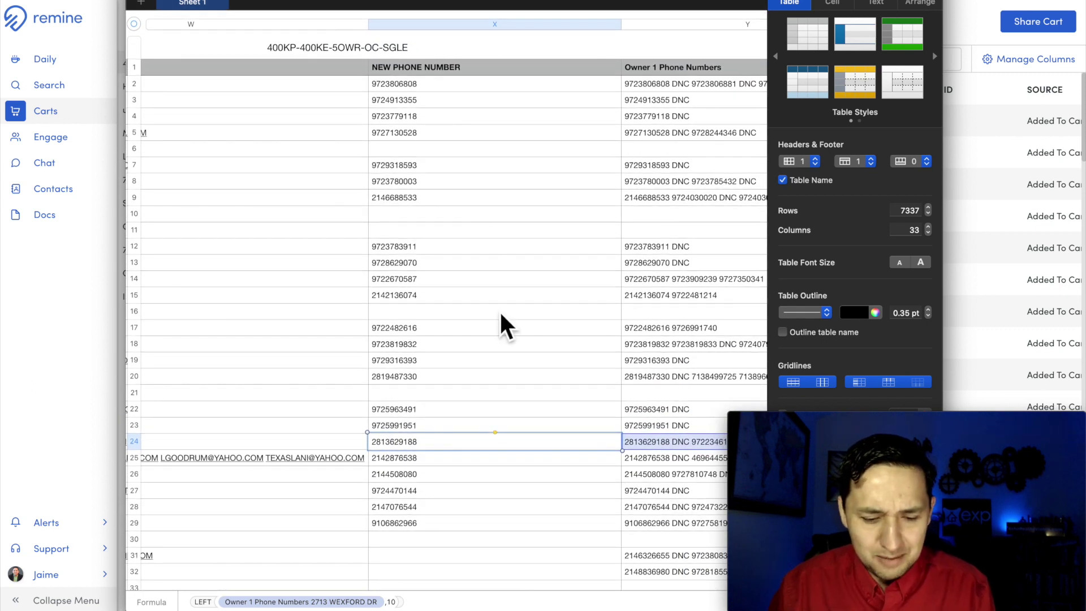
pyautogui.scroll(-3, 501, 315)
pyautogui.hscroll(1, 501, 315)
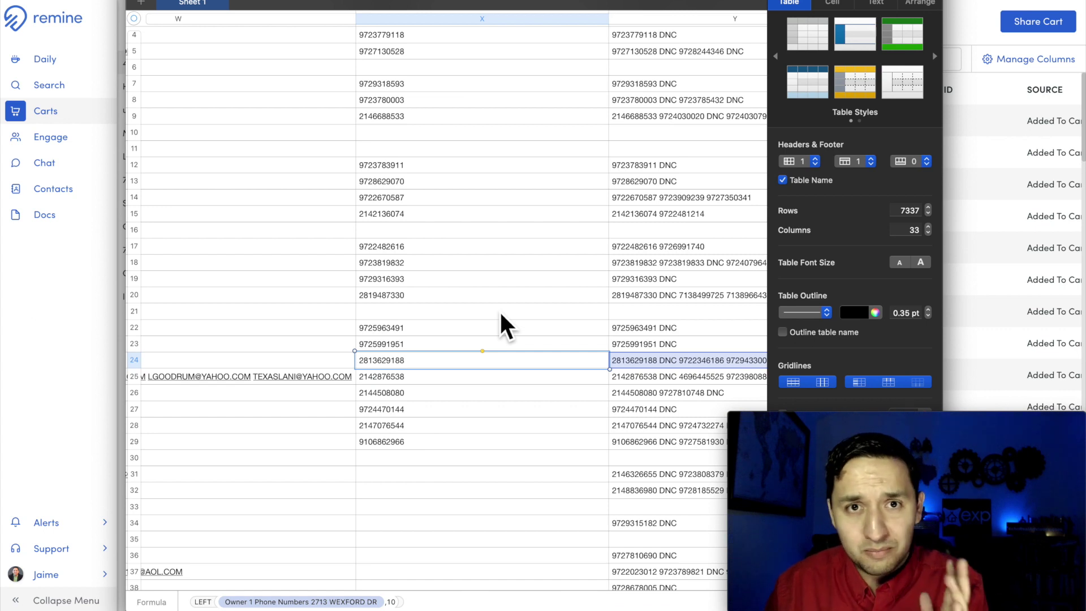
pyautogui.scroll(-3, 501, 310)
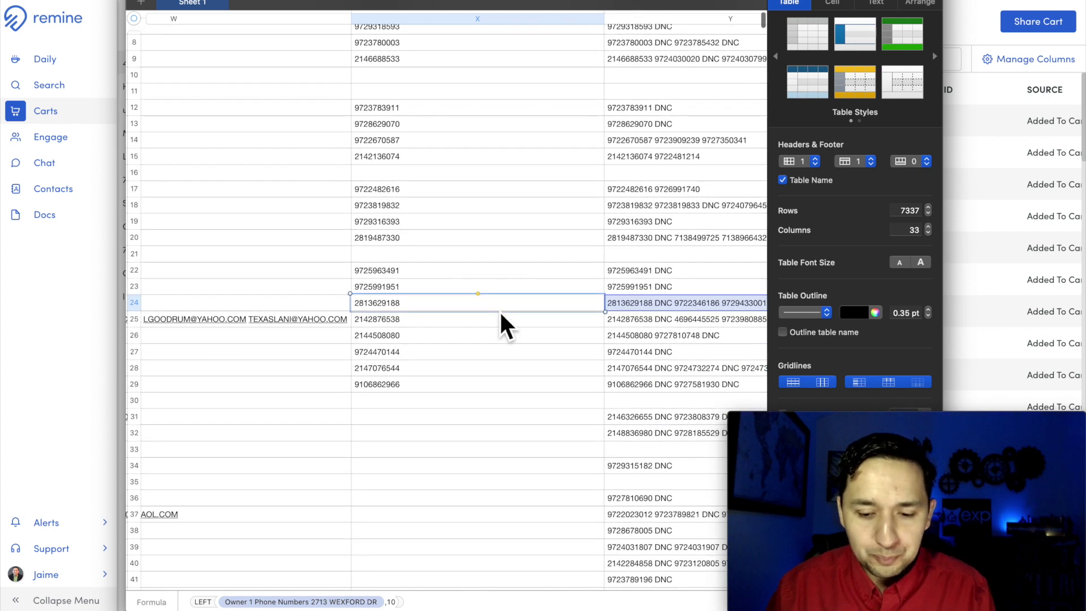
pyautogui.hscroll(2, 500, 310)
pyautogui.scroll(5, 500, 313)
pyautogui.hscroll(-1, 500, 313)
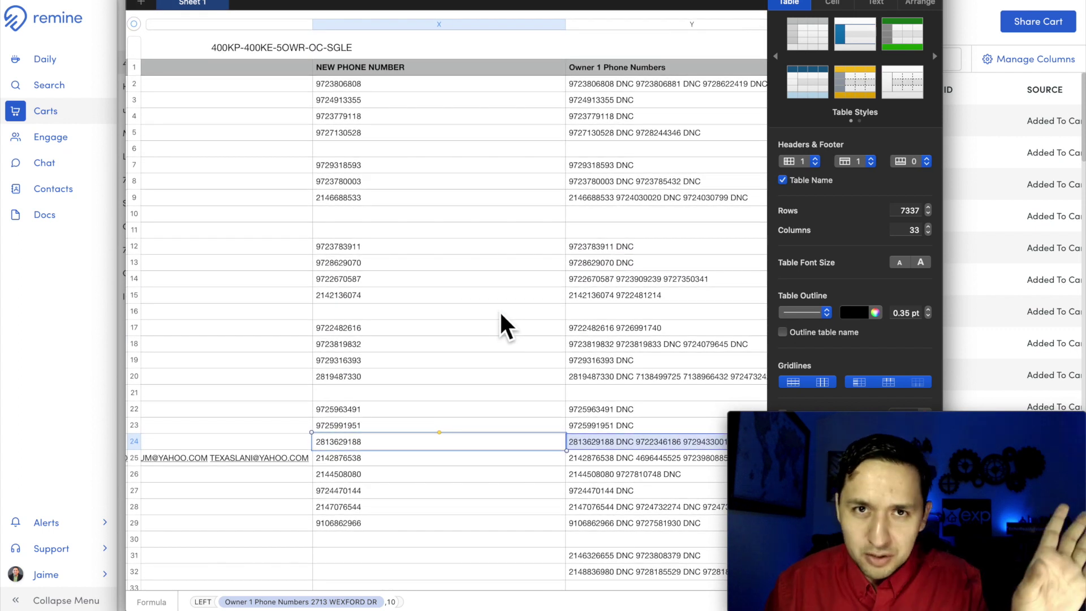
pyautogui.hscroll(-1, 502, 315)
pyautogui.hscroll(-1, 500, 310)
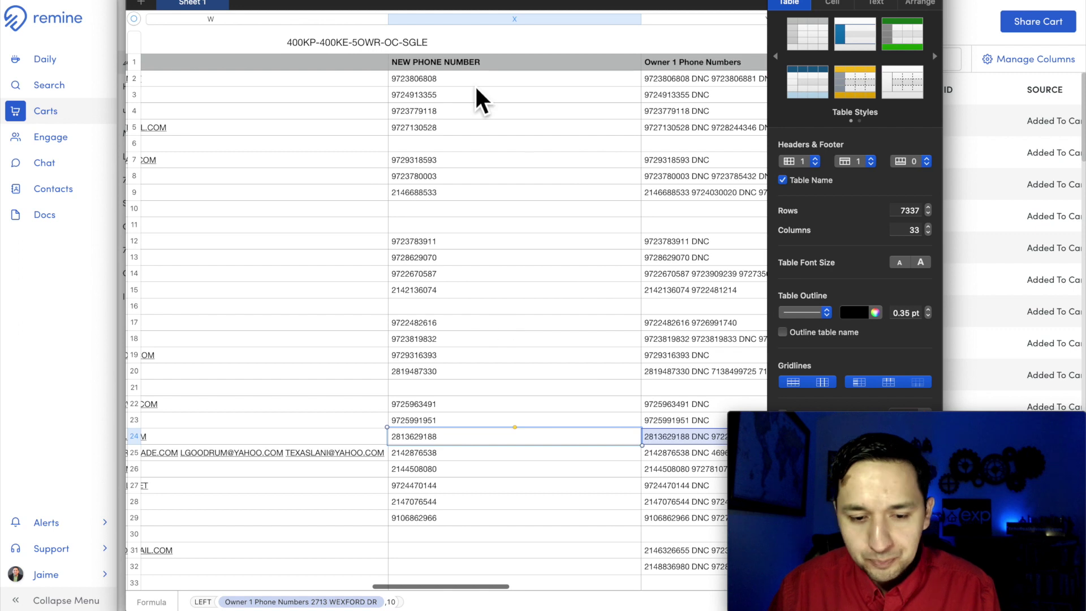
# Step: Examine the Owner 1 Phone Numbers column down to about row 60 for entries with several numbers and DNC marks
pyautogui.hscroll(3, 477, 97)
pyautogui.click(620, 76)
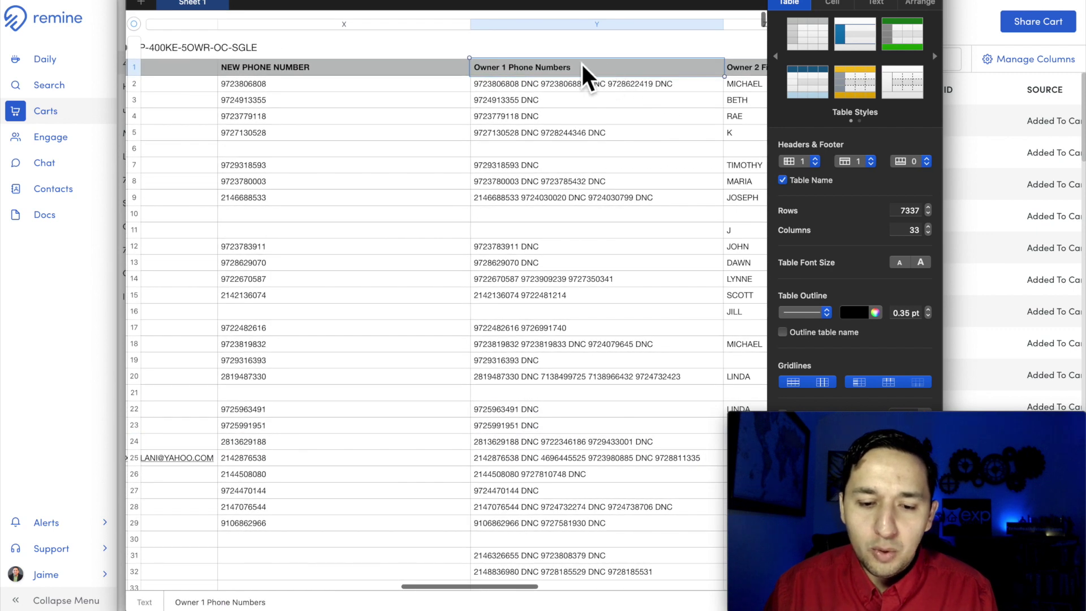
pyautogui.scroll(-10, 552, 531)
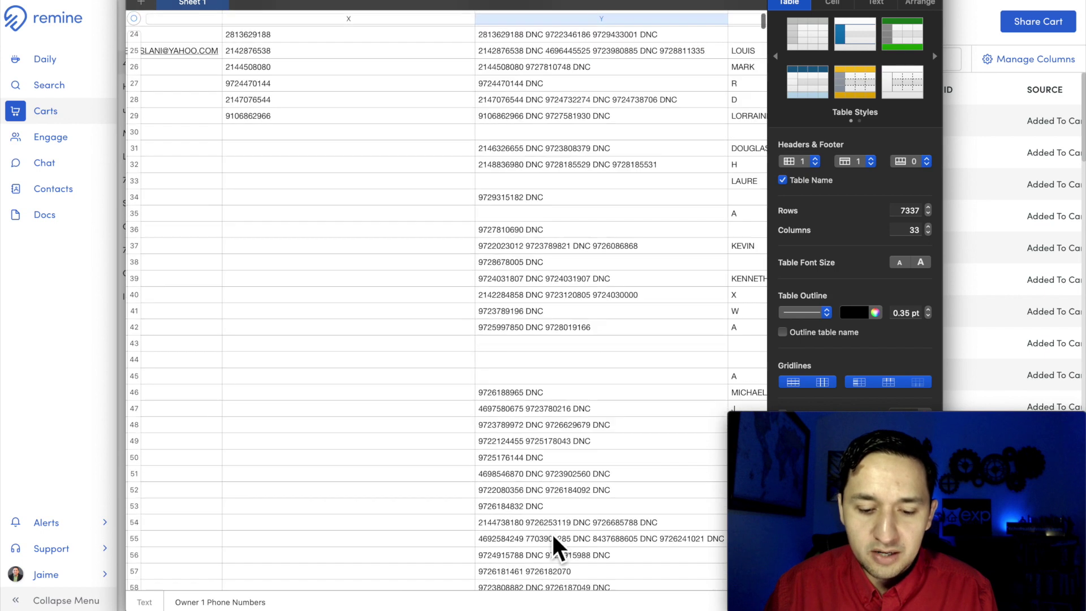
pyautogui.scroll(10, 553, 538)
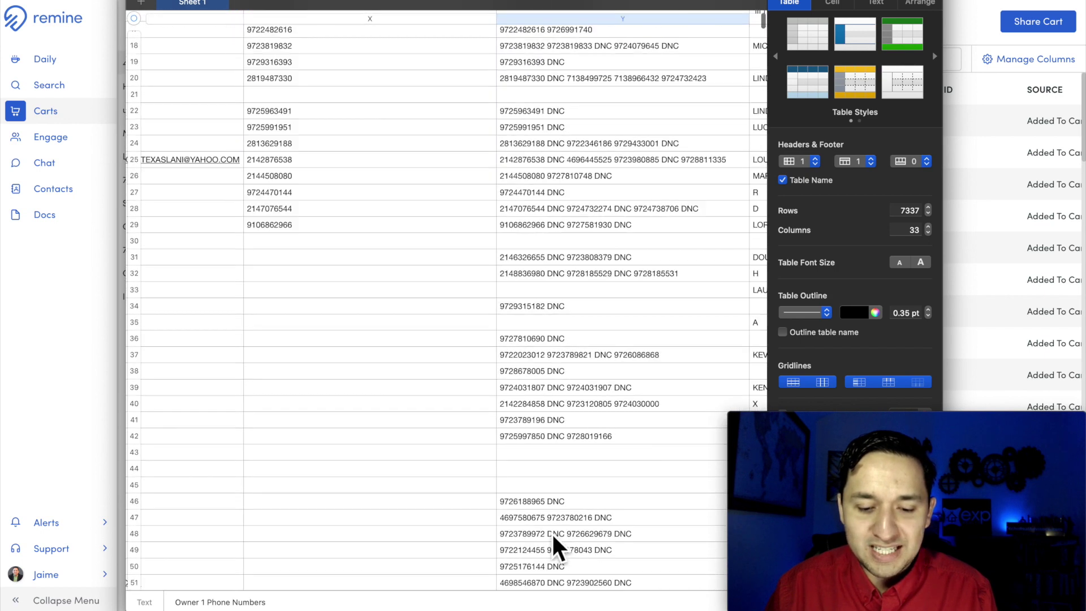
pyautogui.scroll(-2, 551, 532)
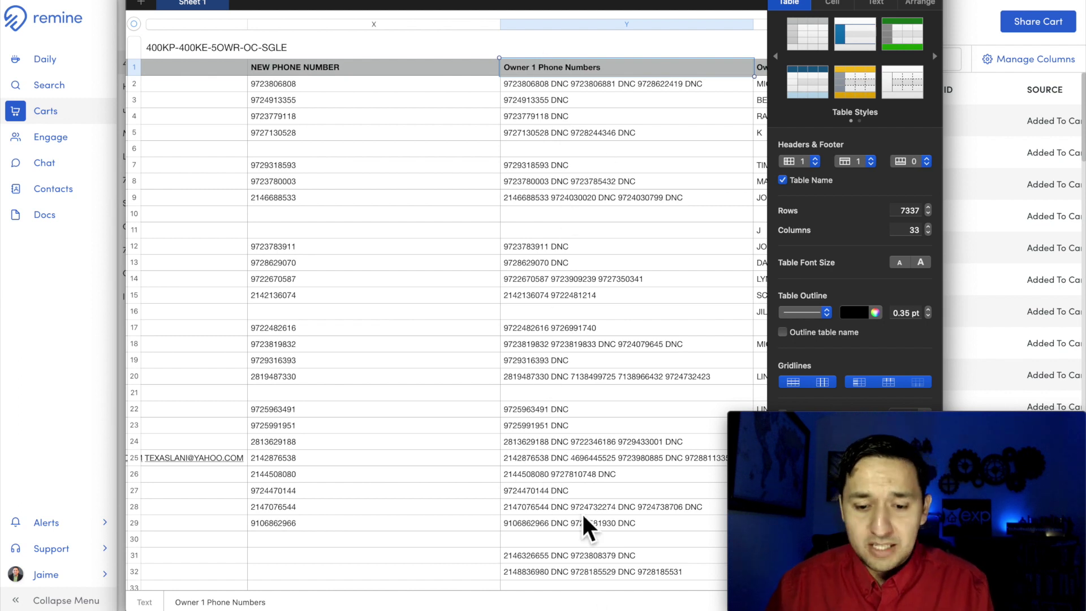
pyautogui.scroll(-5, 578, 286)
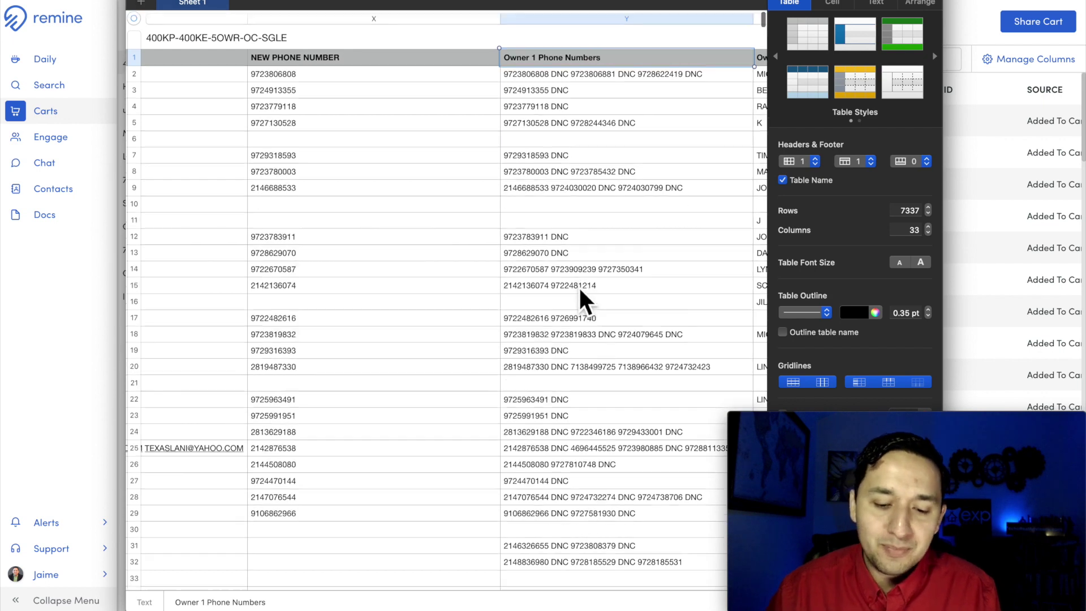
pyautogui.scroll(-10, 580, 290)
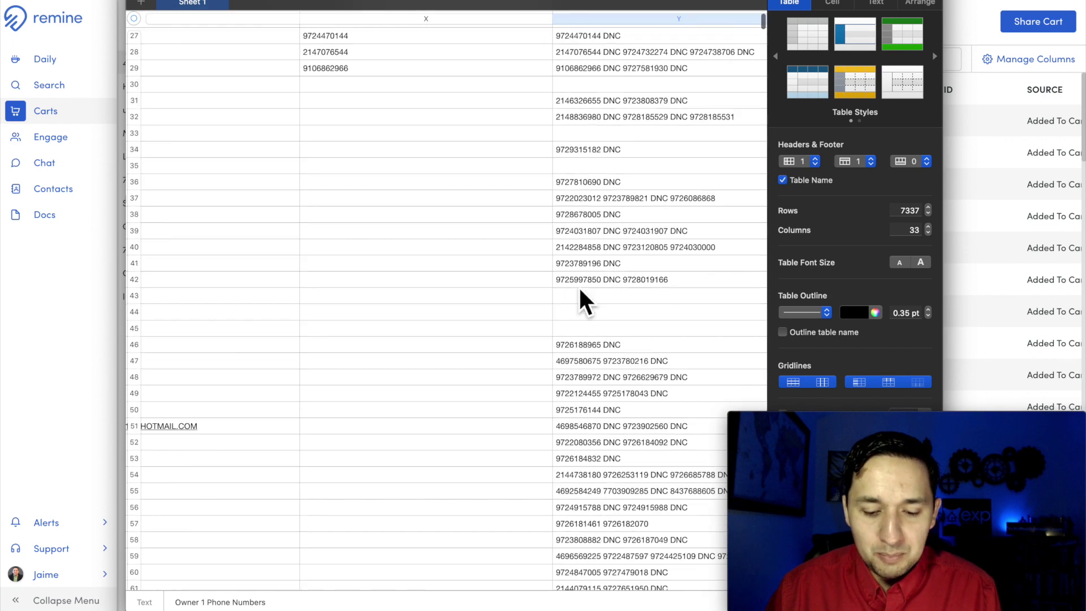
pyautogui.scroll(15, 578, 287)
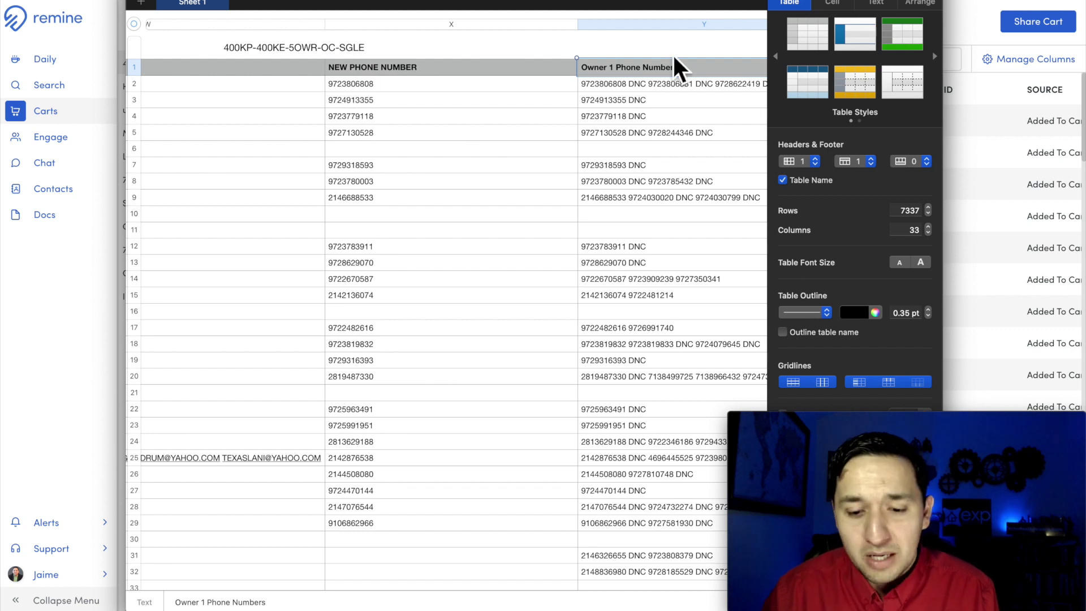
# Step: Inspect the row 2 entry of Owner 1 Phone Numbers and return to the Owner 1 Email Addresses column
pyautogui.click(672, 88)
pyautogui.hscroll(5, 671, 87)
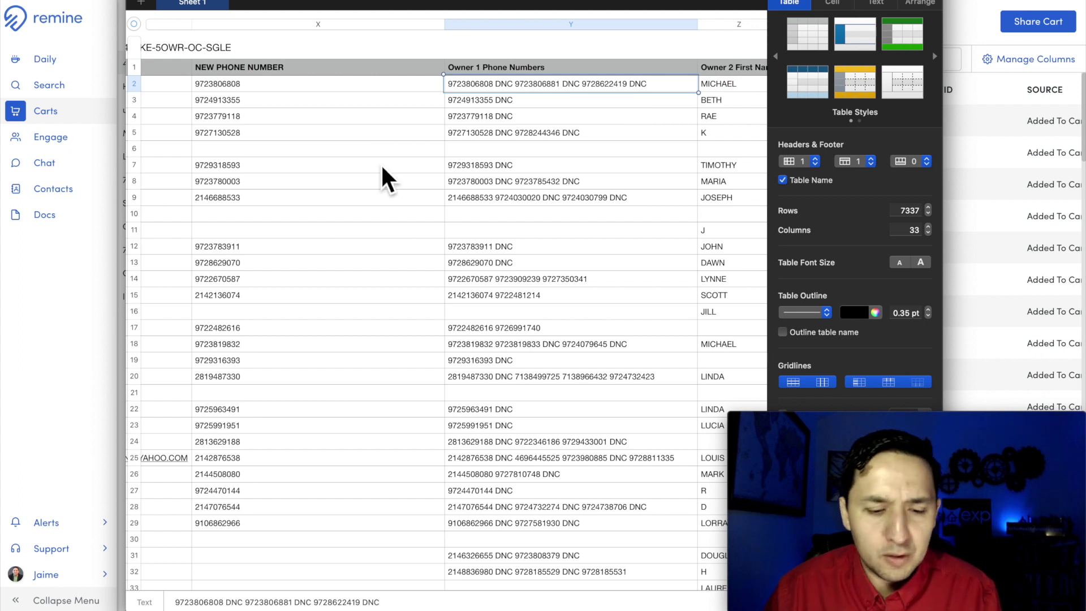
pyautogui.hscroll(-5, 383, 167)
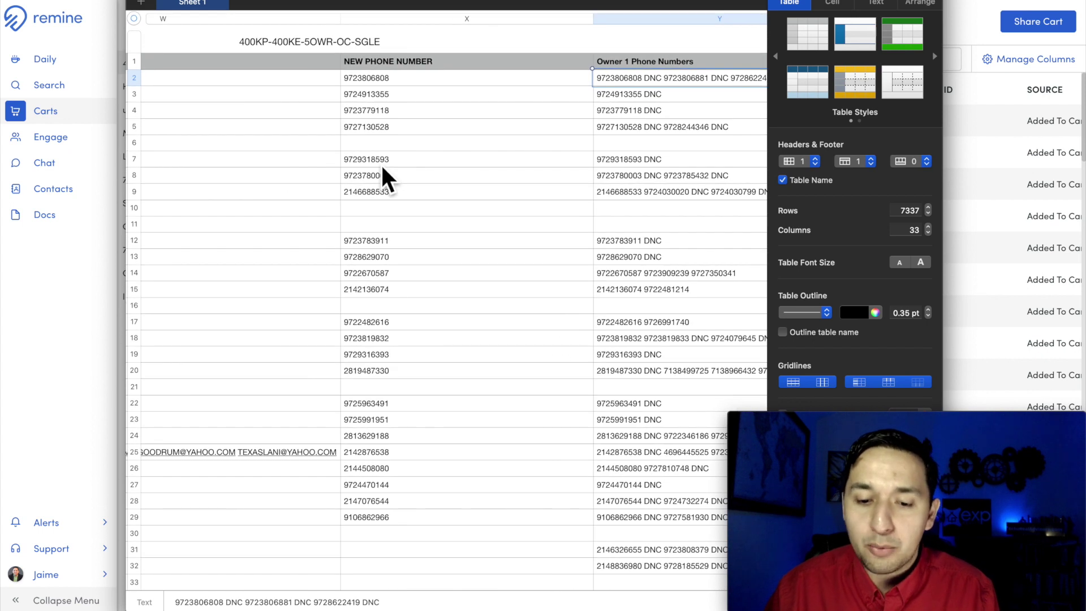
pyautogui.hscroll(-5, 382, 167)
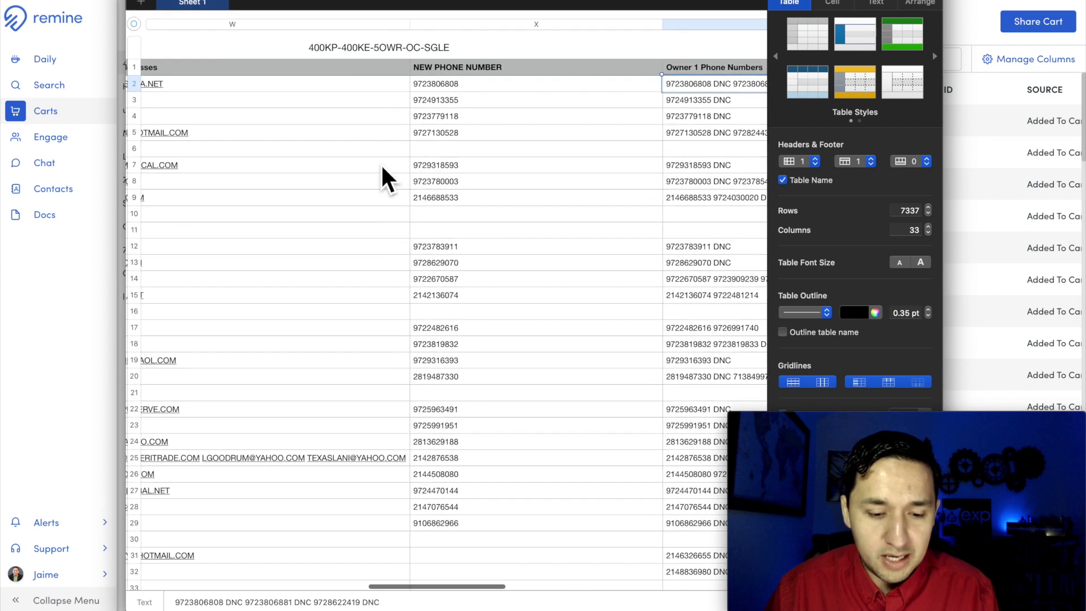
pyautogui.hscroll(-1, 382, 180)
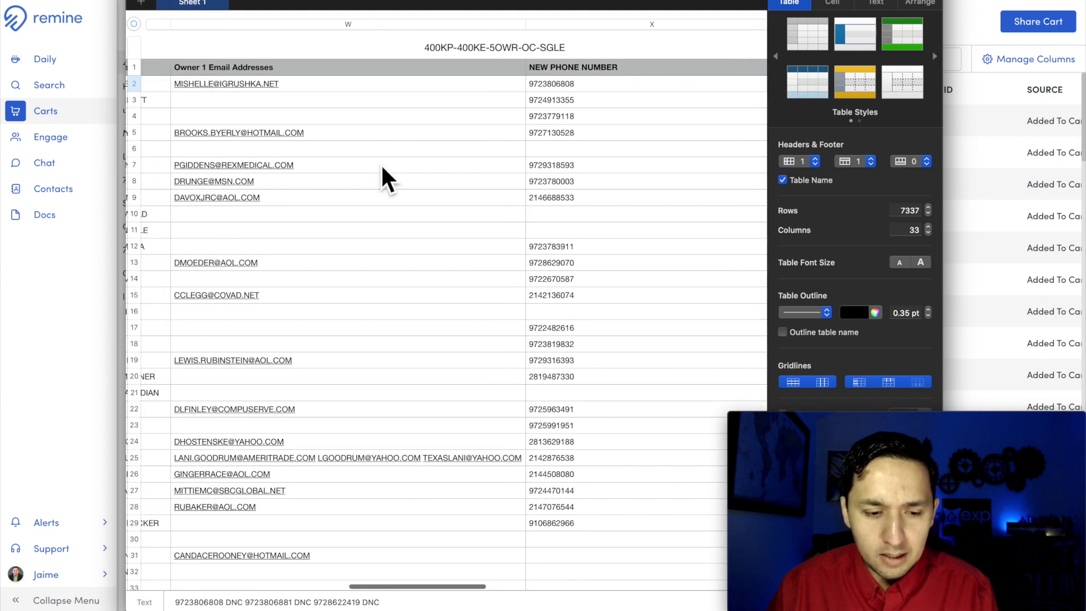
# Step: Look down the Owner 1 Email Addresses column to about row 197, and inspect row 25 with its several addresses
pyautogui.scroll(-10, 298, 398)
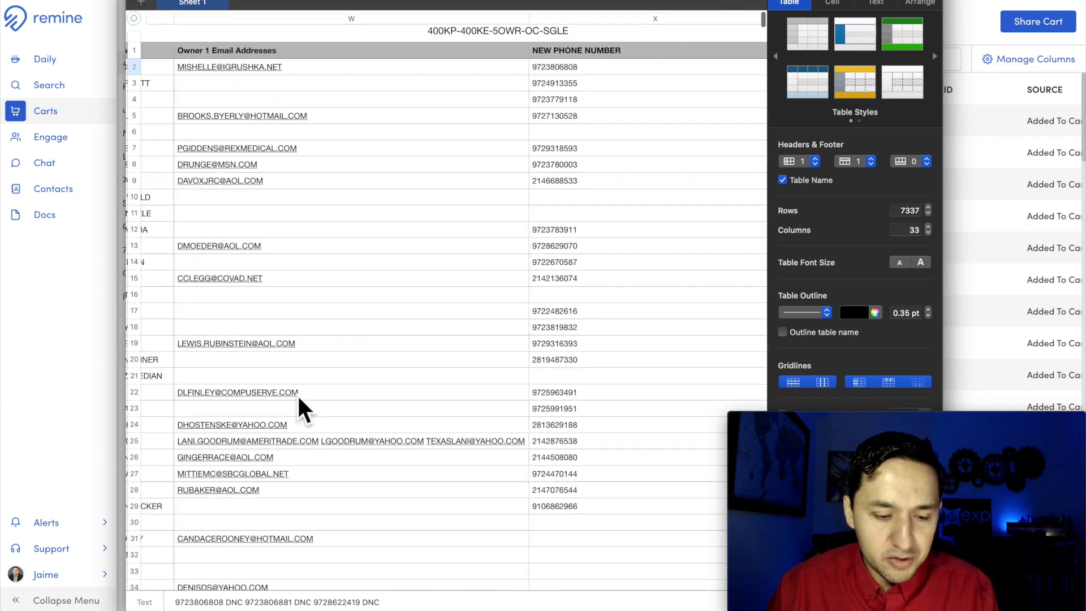
pyautogui.scroll(-10, 299, 406)
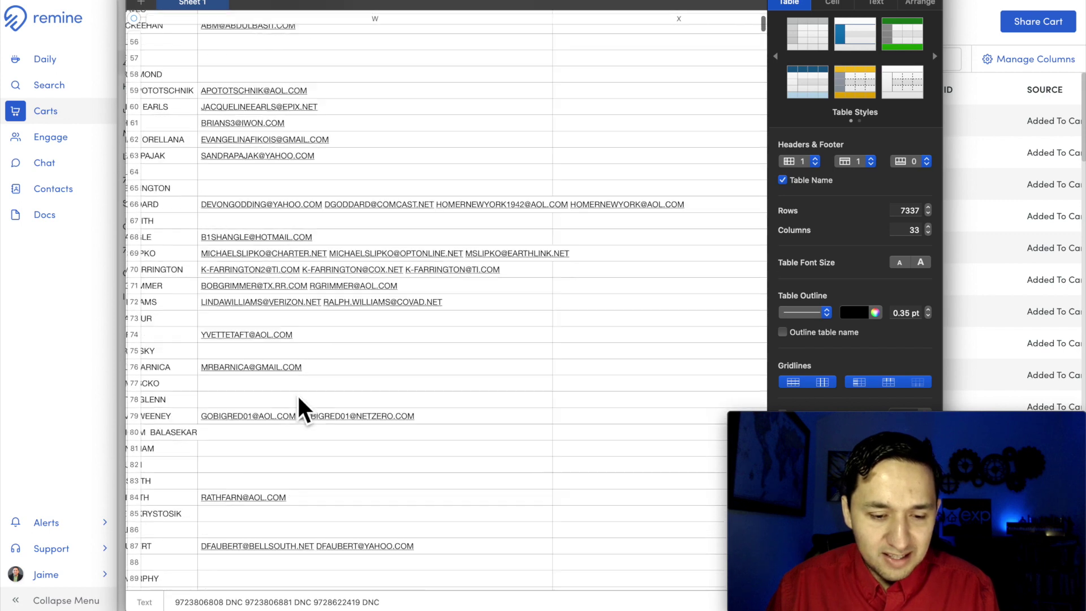
pyautogui.scroll(-10, 299, 397)
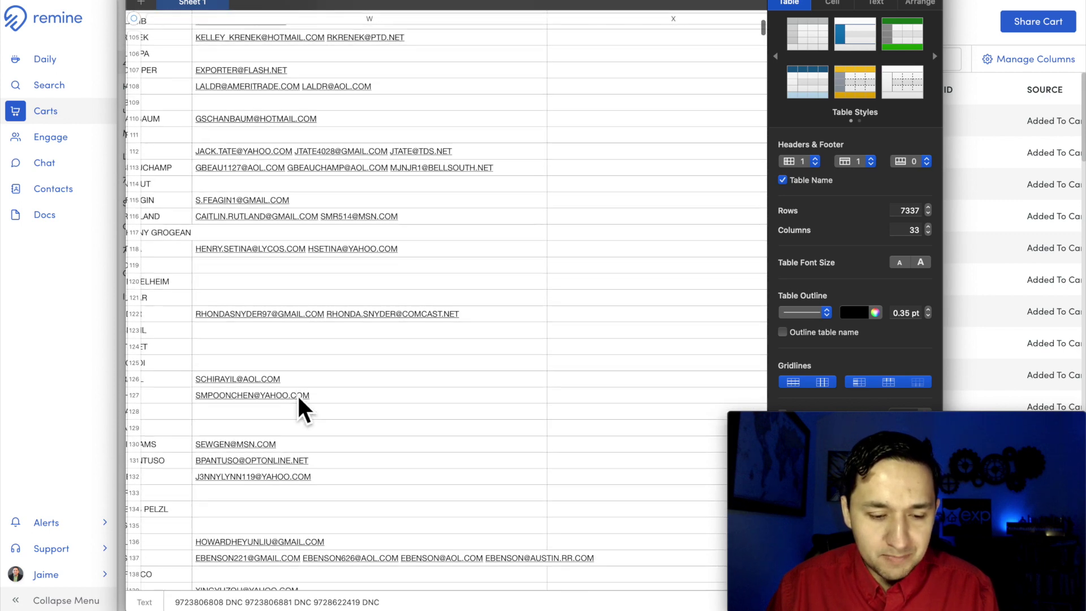
pyautogui.scroll(10, 299, 397)
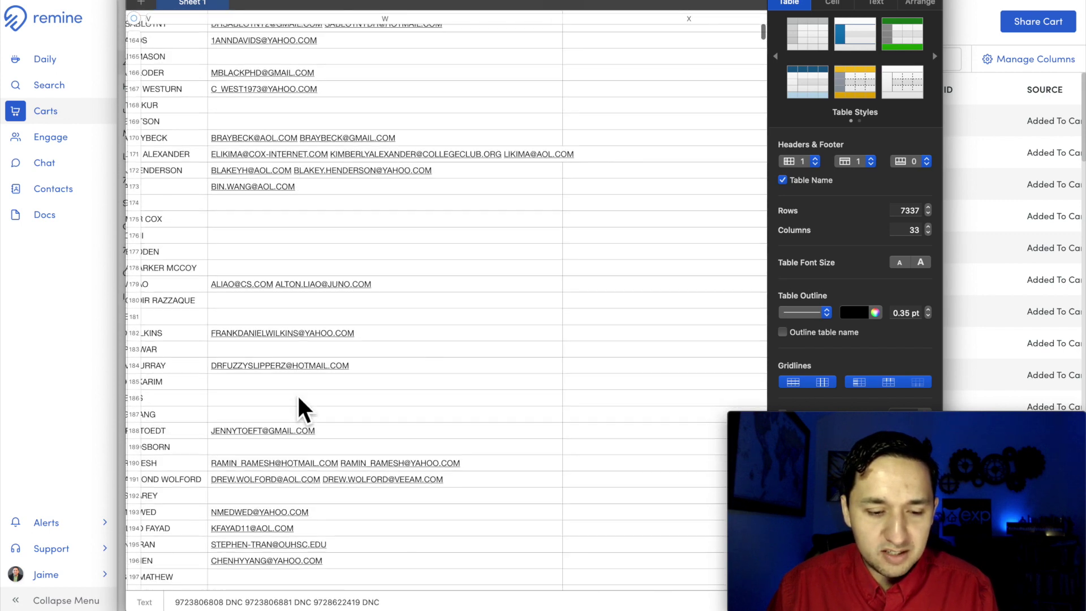
pyautogui.scroll(20, 298, 399)
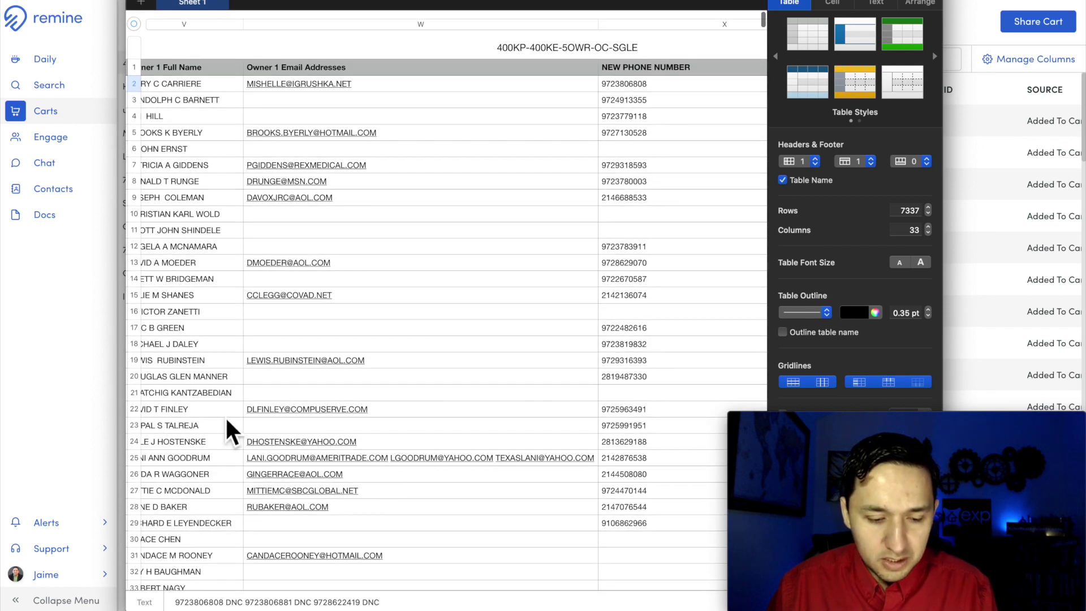
pyautogui.click(139, 459)
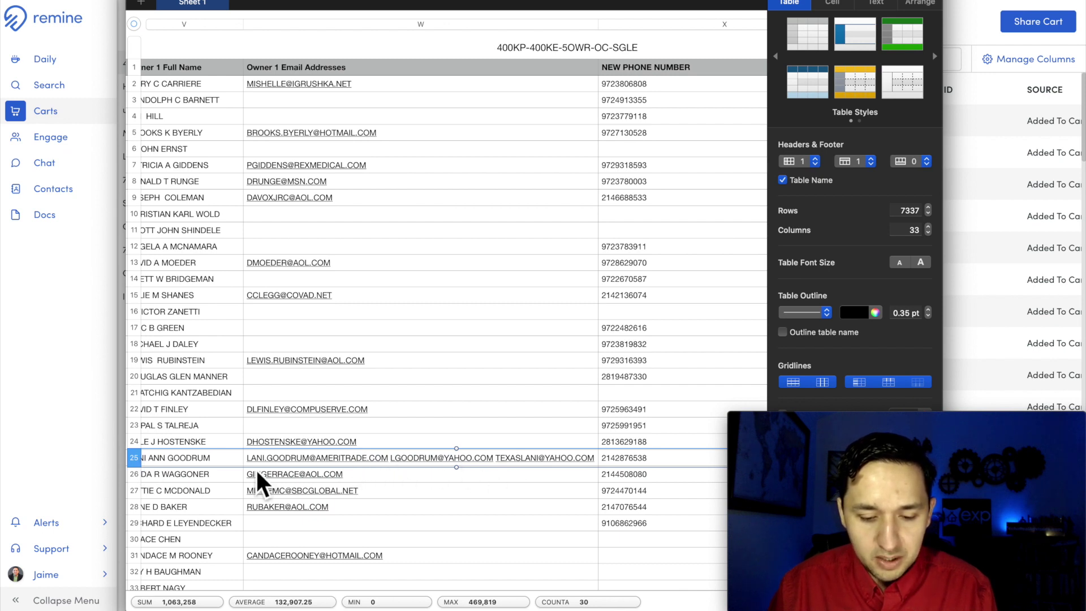
pyautogui.hscroll(-2, 406, 374)
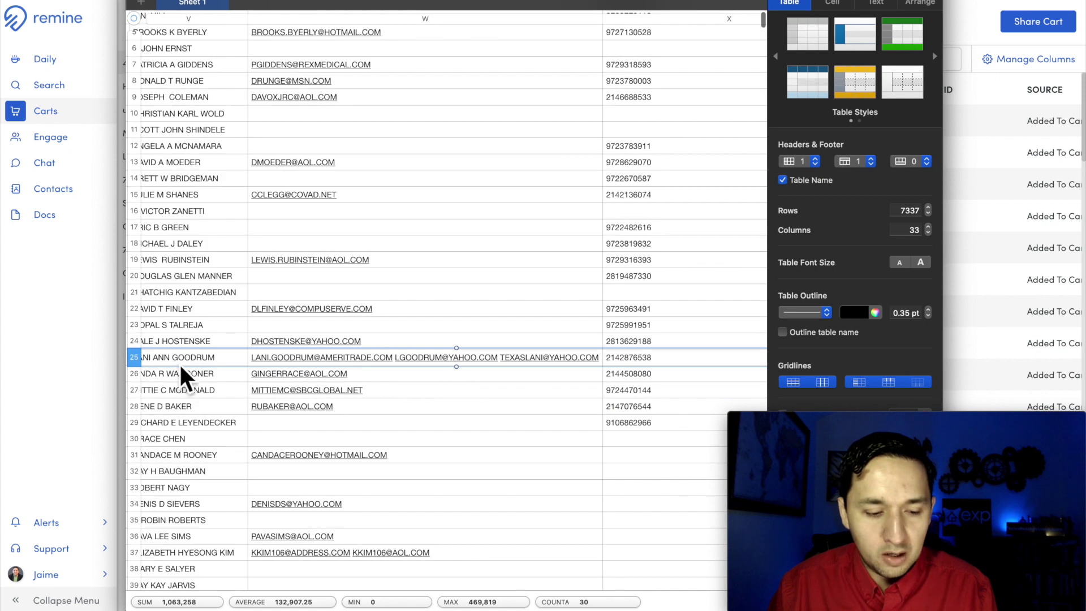
# Step: Inspect the row 24 cell of NEW PHONE NUMBER and look across to the Owner 2 name and email columns
pyautogui.click(684, 274)
pyautogui.hscroll(5, 677, 263)
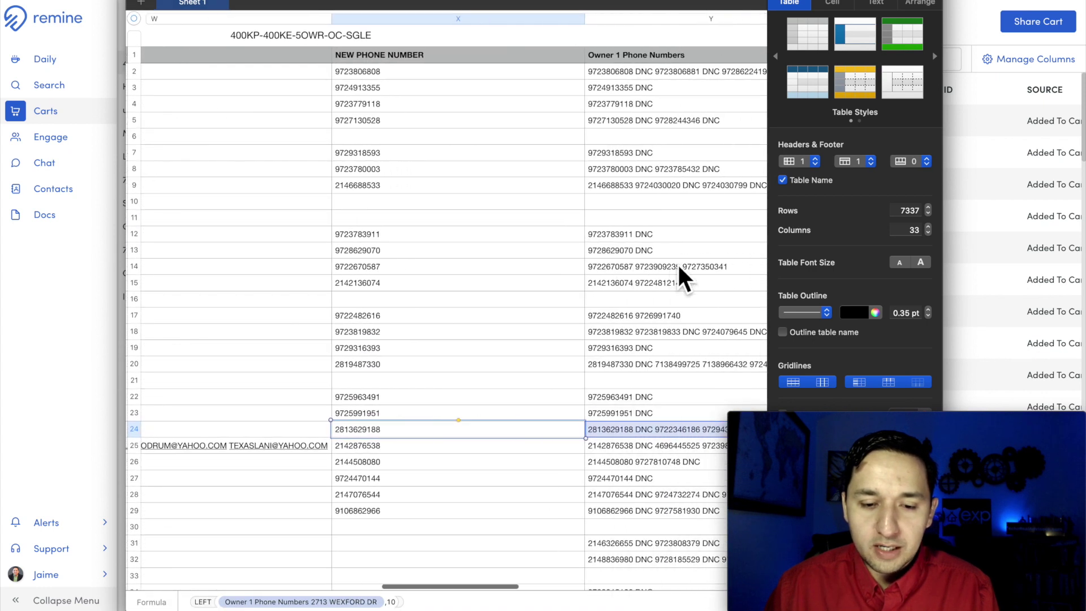
pyautogui.hscroll(6, 619, 97)
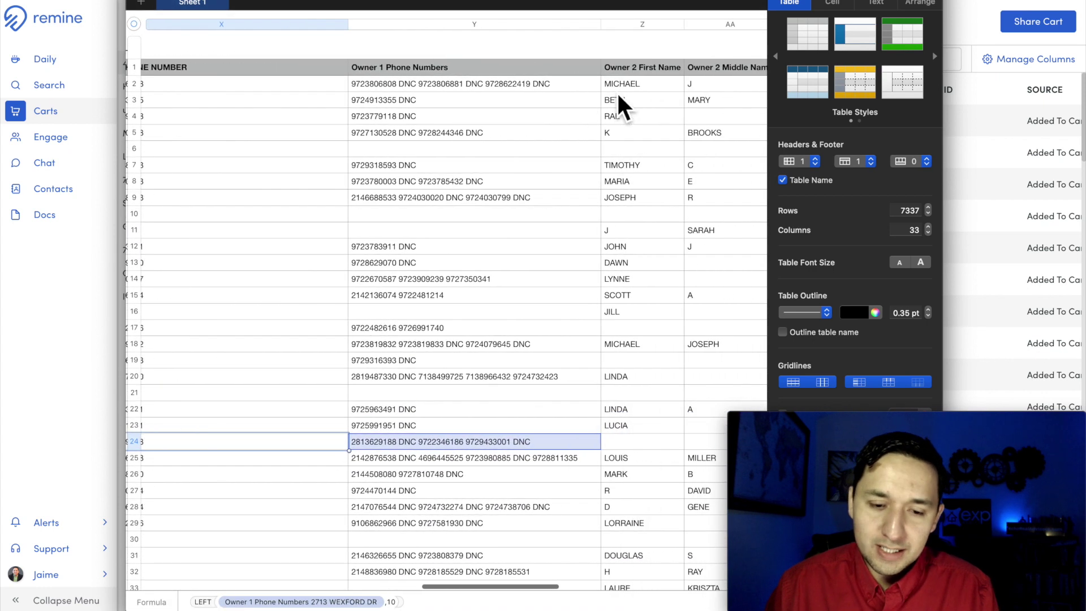
pyautogui.hscroll(5, 618, 97)
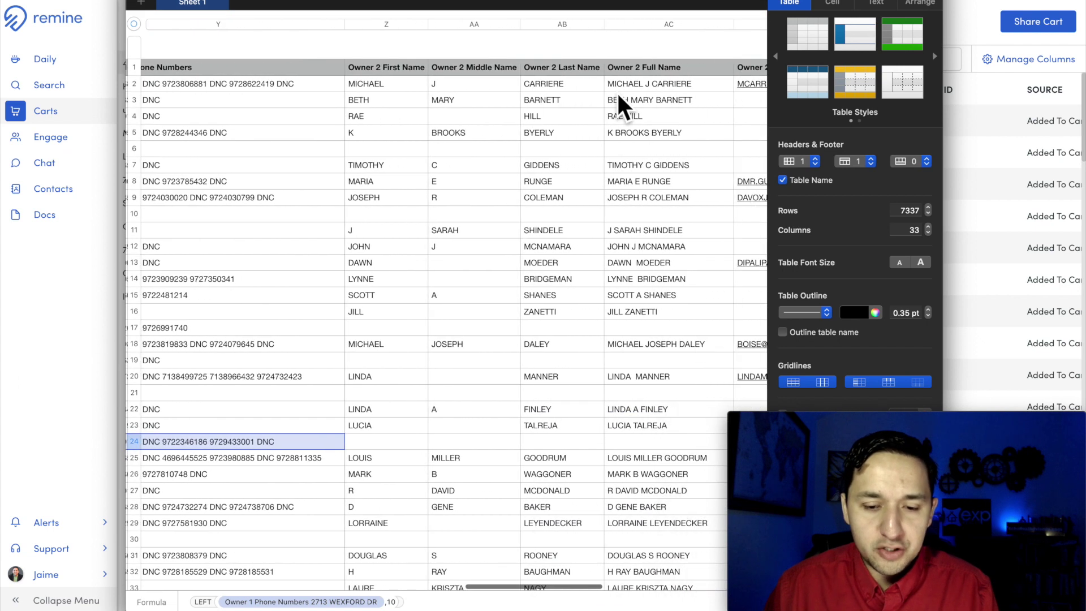
pyautogui.hscroll(5, 618, 97)
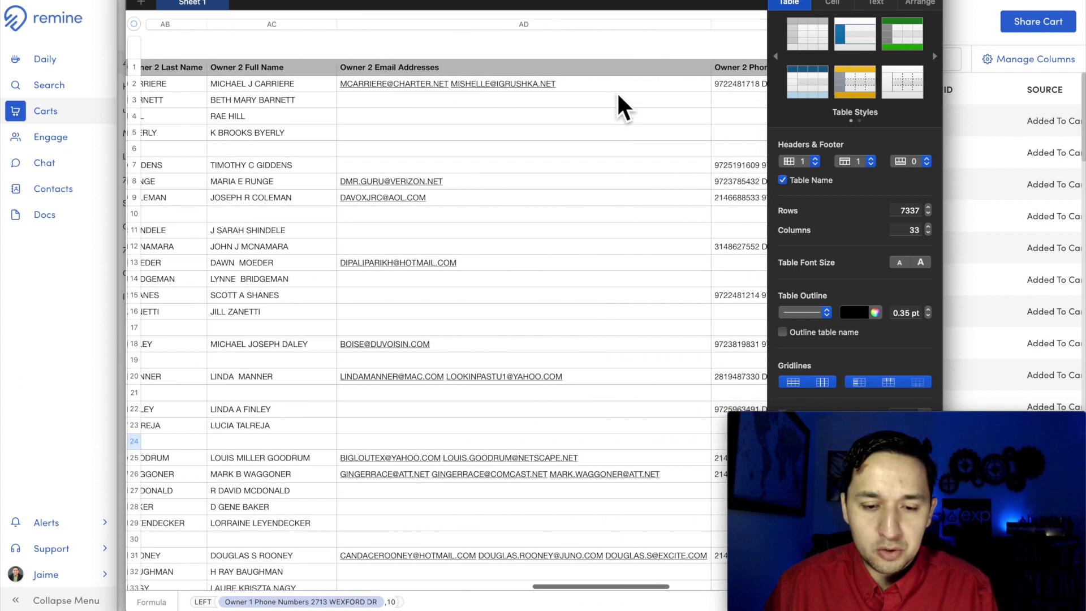
pyautogui.hscroll(-15, 477, 165)
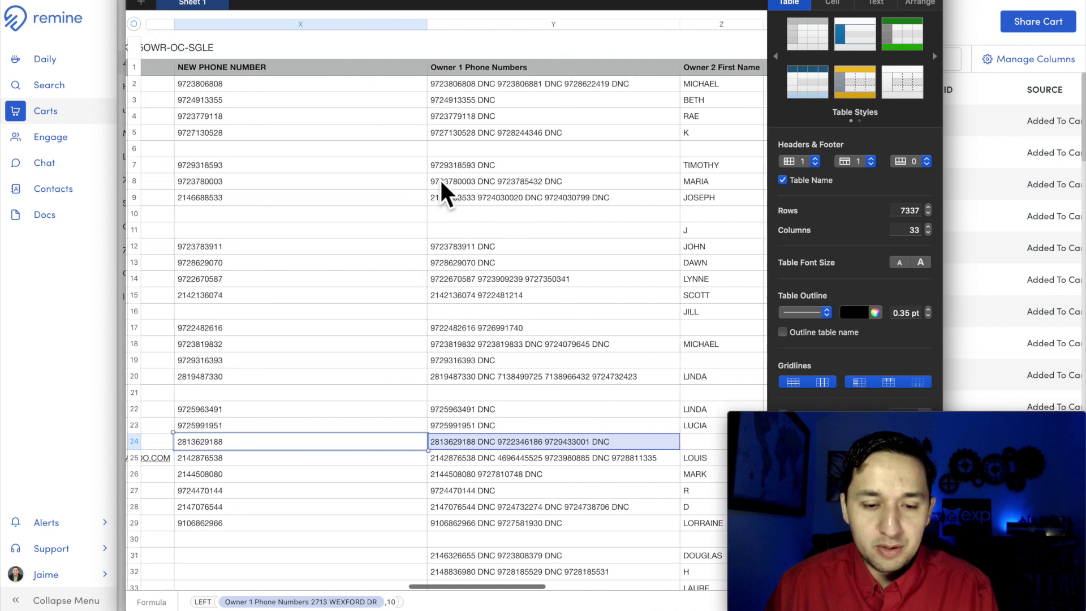
# Step: Compare the Owner 1 contact columns with the Owner 2 names, email addresses and phone numbers
pyautogui.hscroll(5, 559, 157)
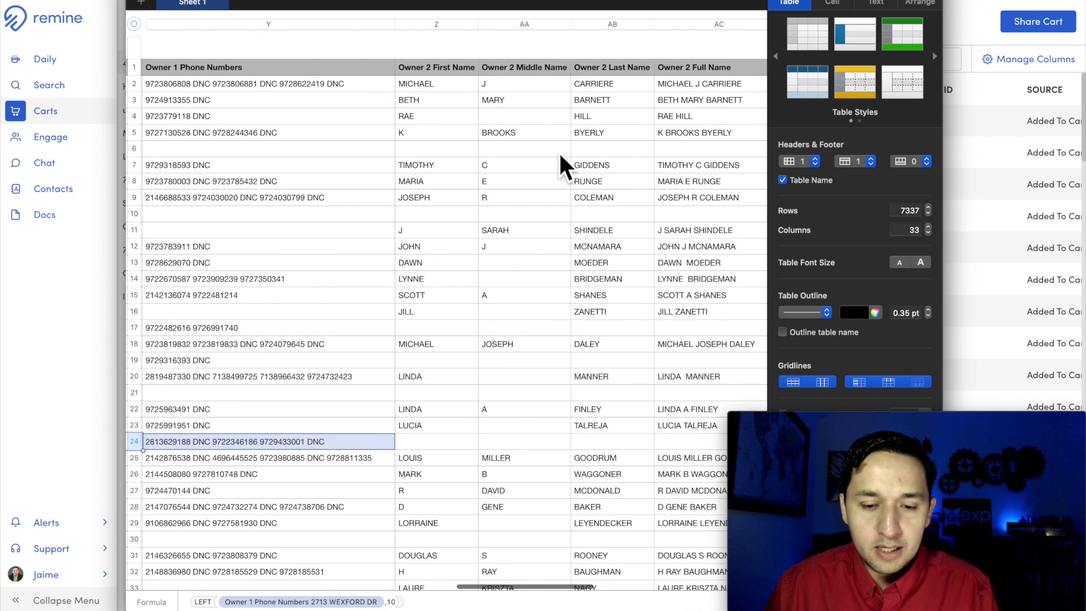
pyautogui.hscroll(-8, 558, 157)
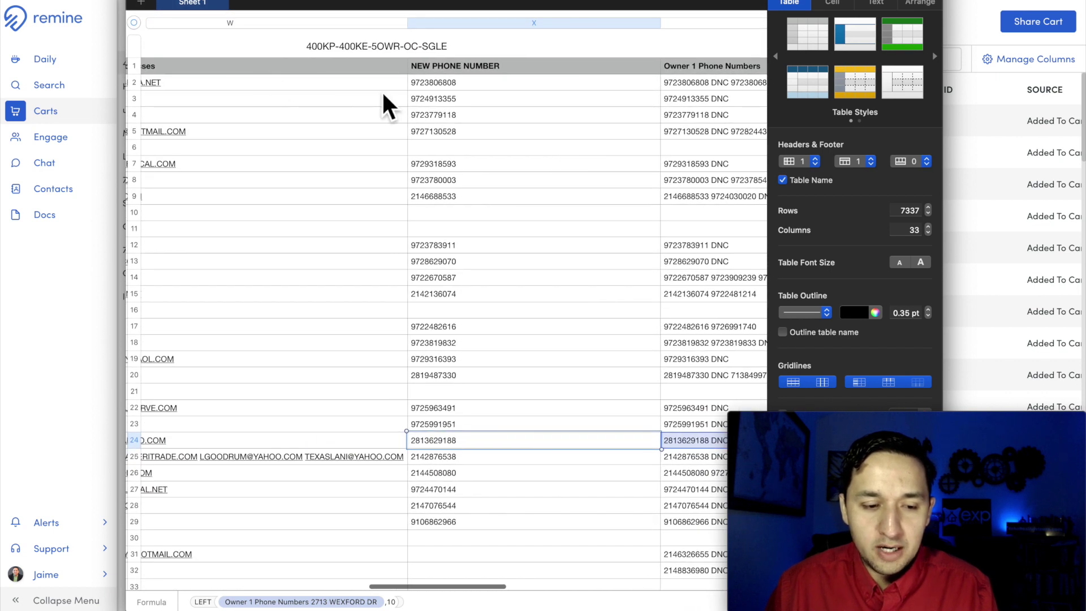
pyautogui.hscroll(-4, 384, 105)
pyautogui.hscroll(10, 667, 83)
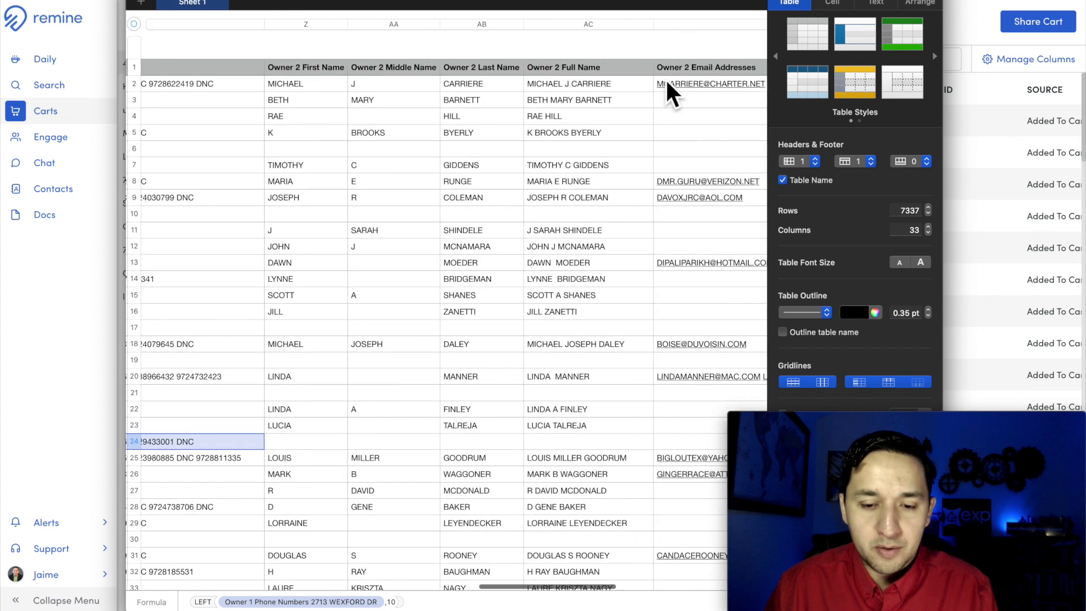
pyautogui.hscroll(1, 667, 82)
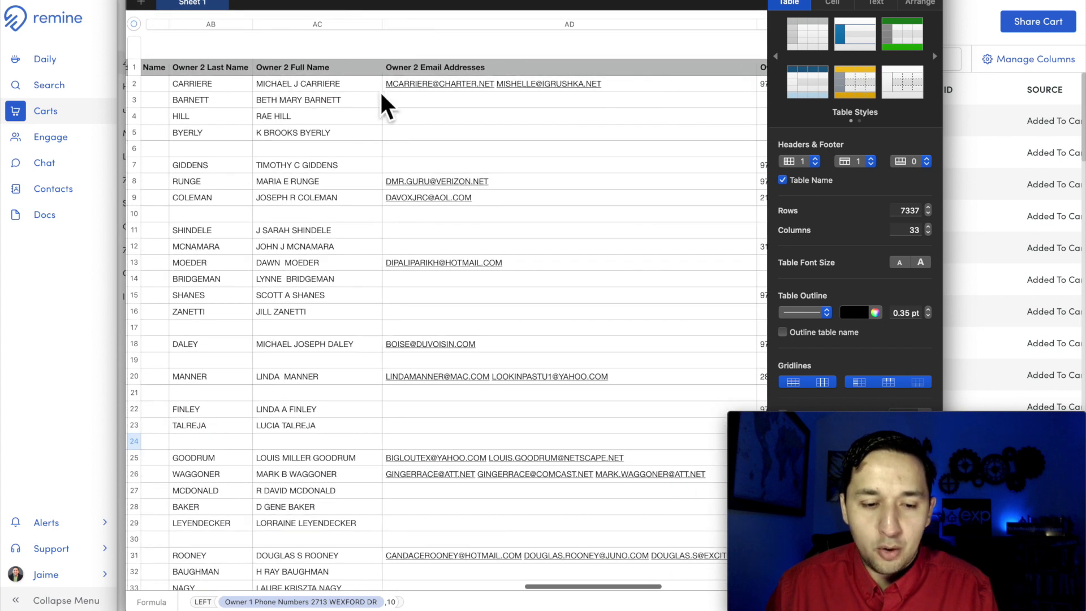
pyautogui.hscroll(5, 725, 114)
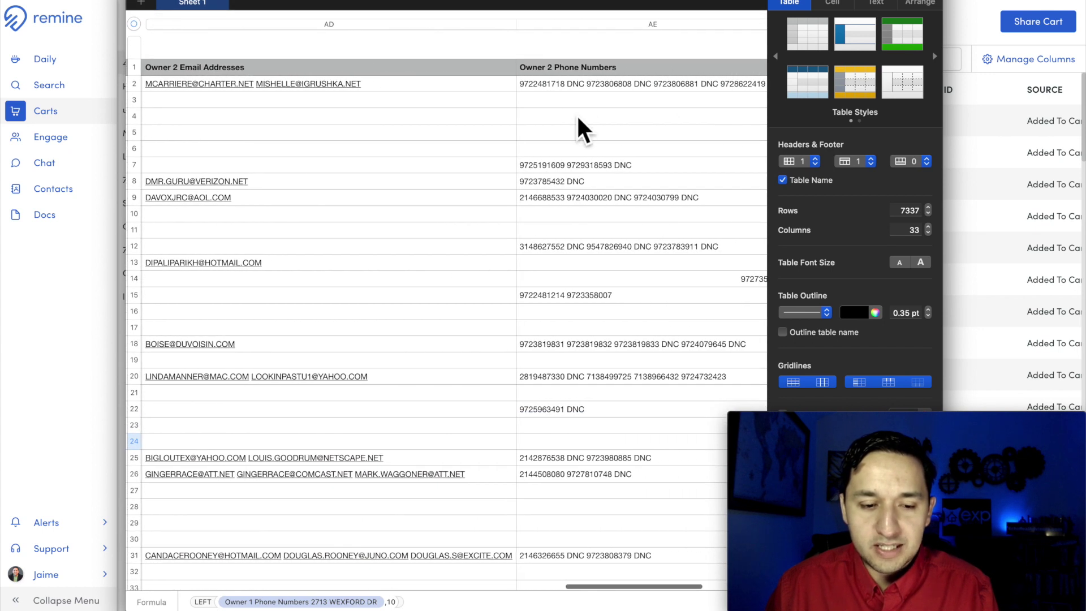
pyautogui.hscroll(-6, 578, 120)
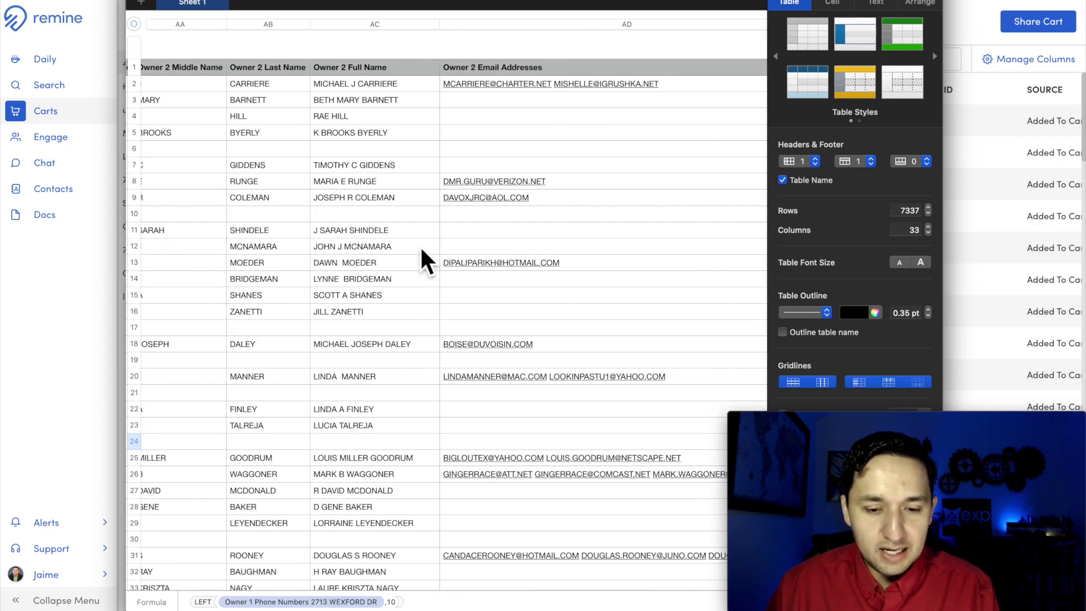
pyautogui.hscroll(-2, 258, 285)
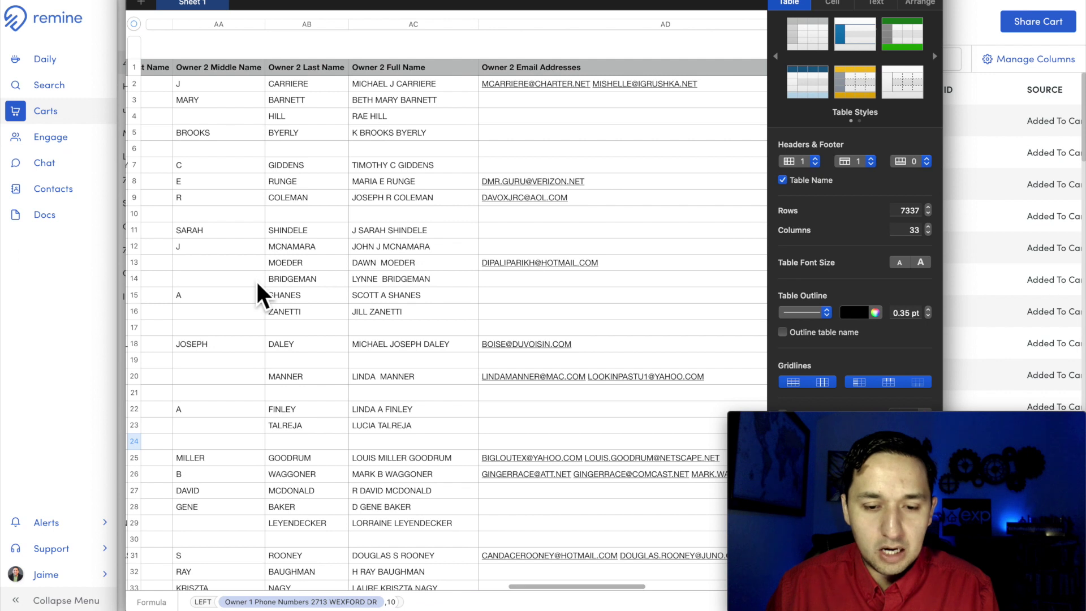
# Step: Switch to Facebook's business tools in the browser and open the Audiences page under Assets
pyautogui.click(90, 358)
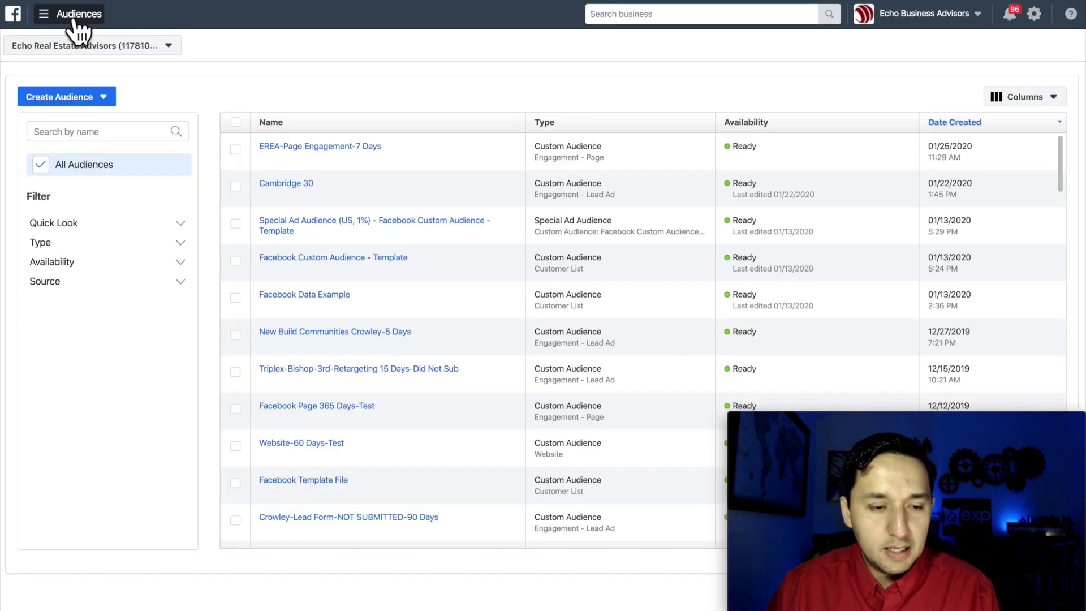
pyautogui.click(78, 17)
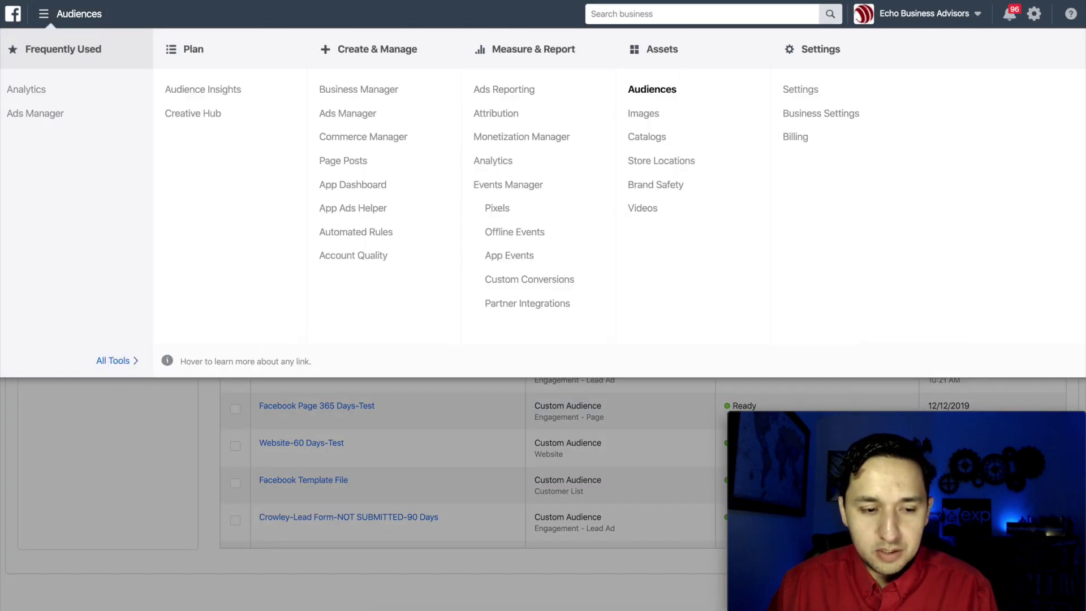
pyautogui.click(651, 92)
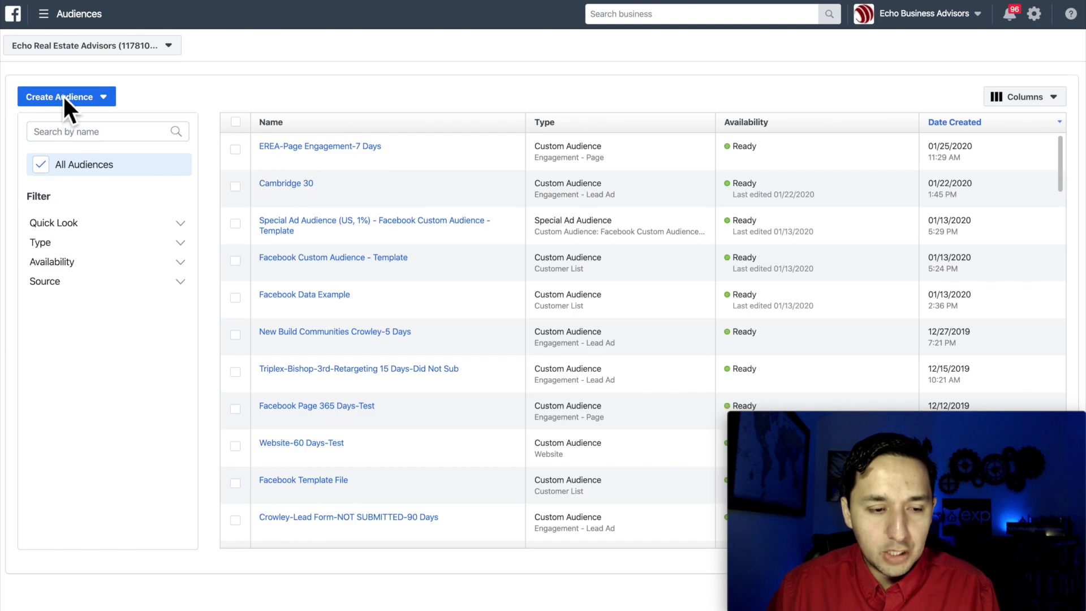
# Step: Start a custom audience from a customer list, using a file that doesn't include LTV
pyautogui.click(64, 102)
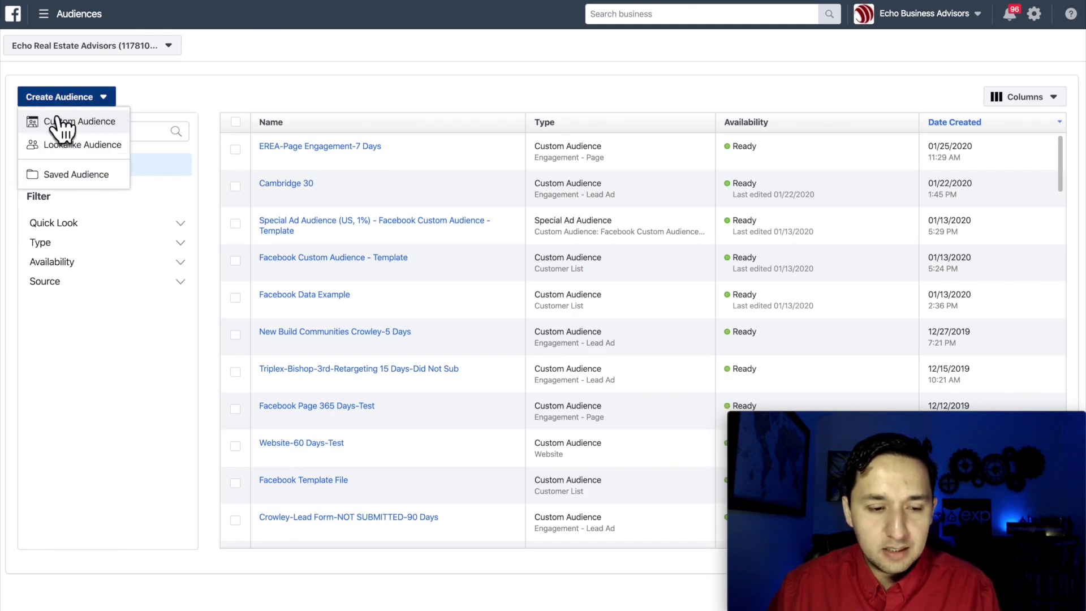
pyautogui.click(60, 121)
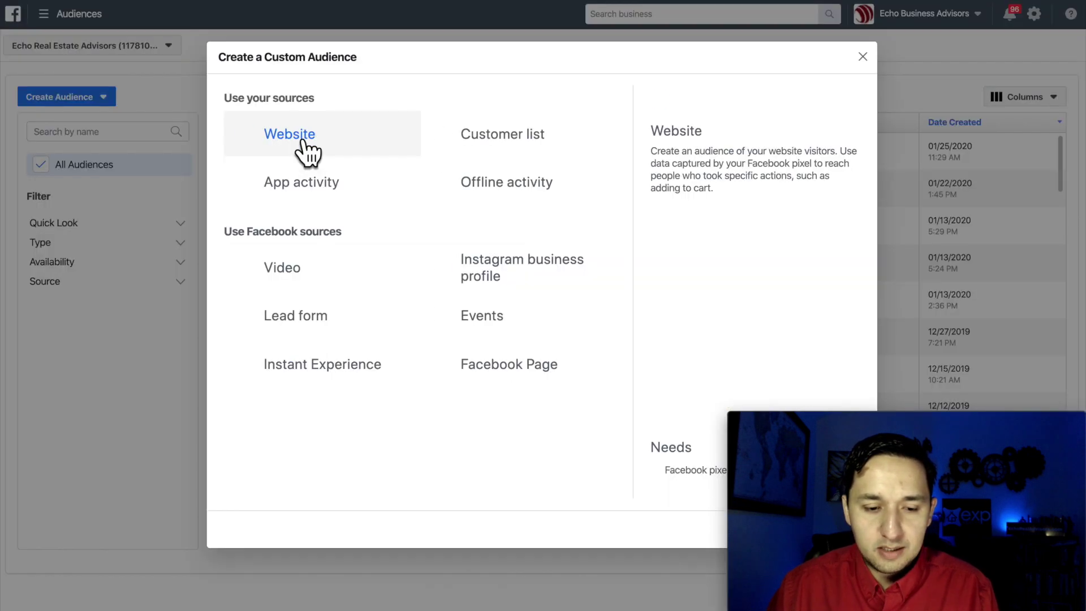
pyautogui.click(518, 146)
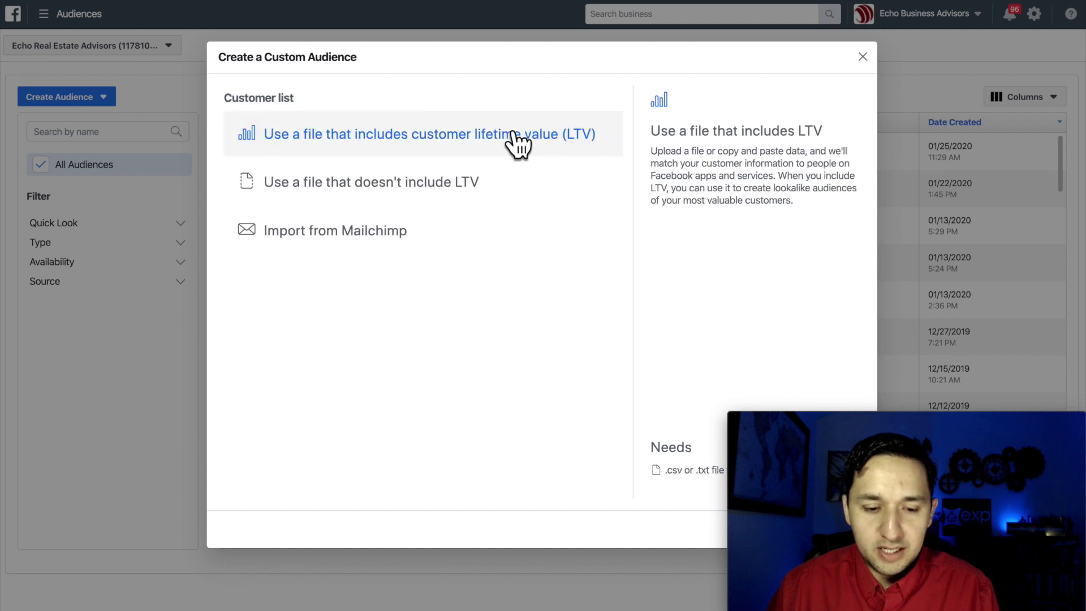
pyautogui.click(437, 187)
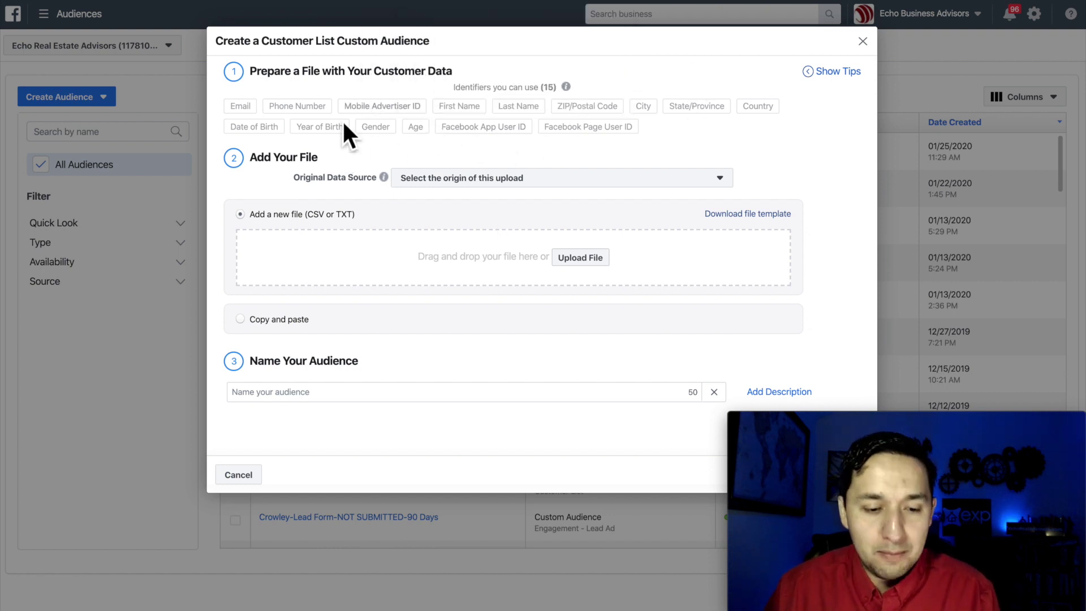
# Step: Set the upload's original data source to From partners
pyautogui.moveTo(248, 113)
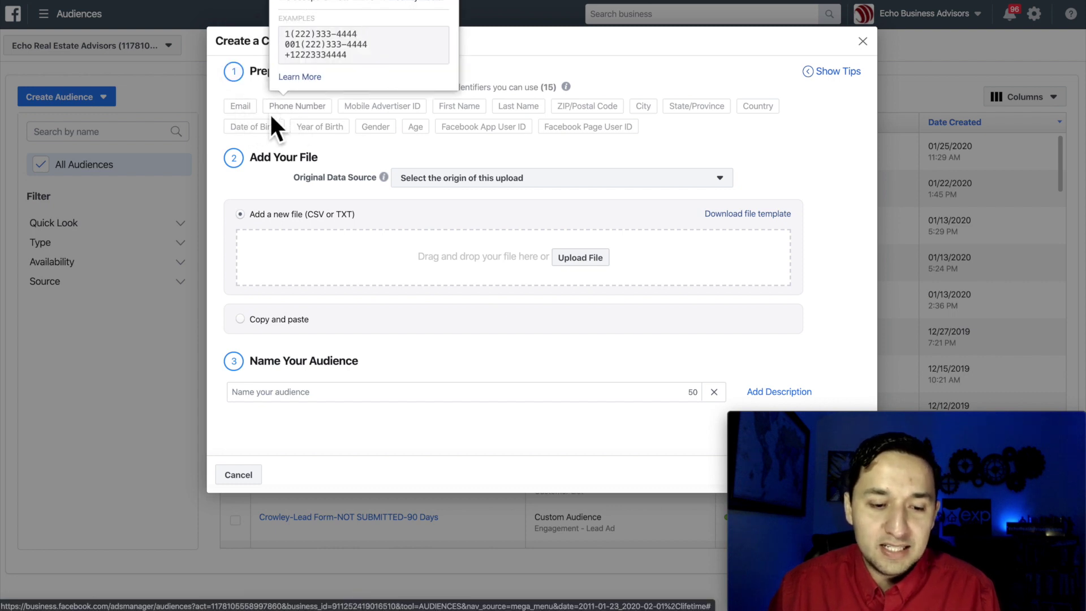
pyautogui.moveTo(293, 113)
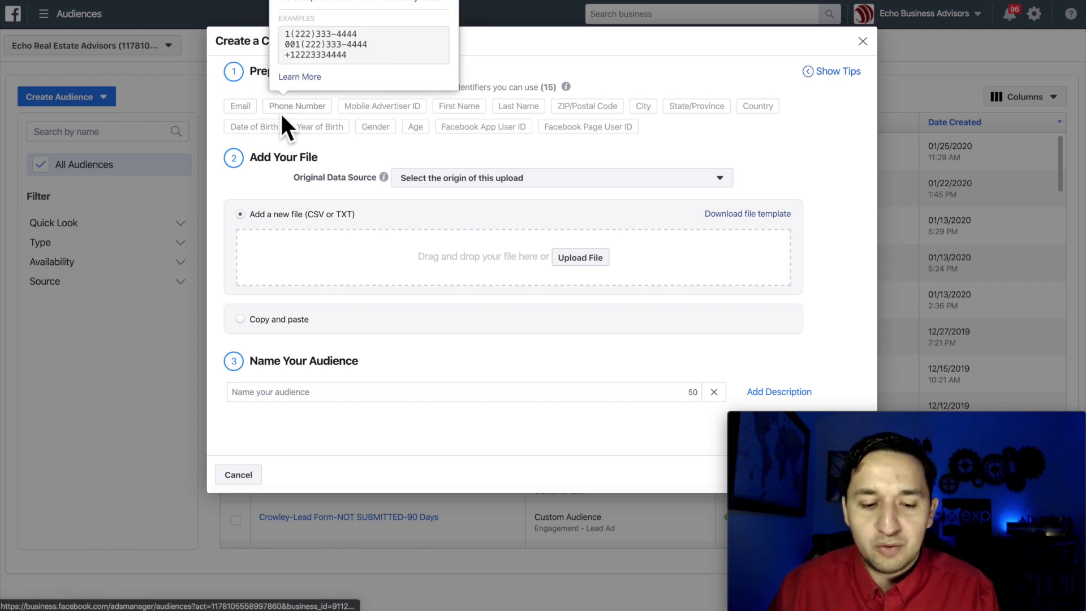
pyautogui.moveTo(474, 113)
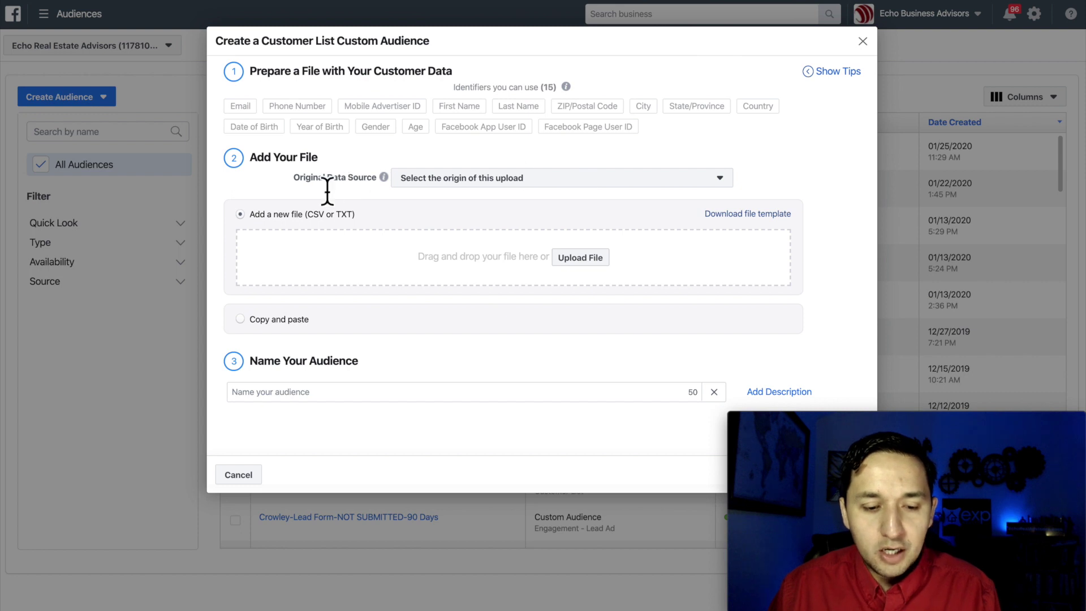
pyautogui.click(483, 178)
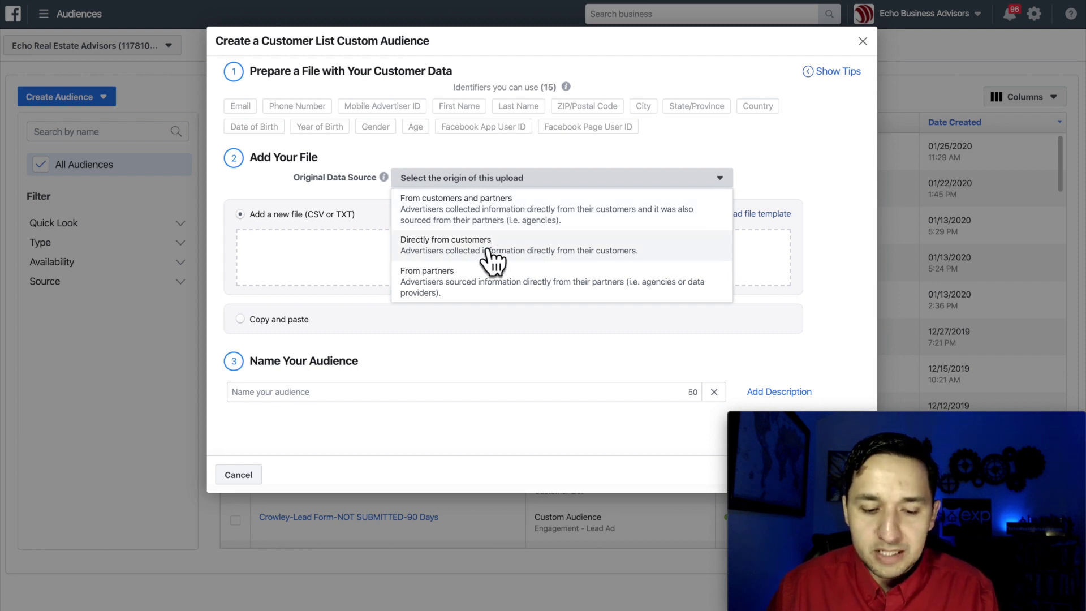
pyautogui.click(526, 285)
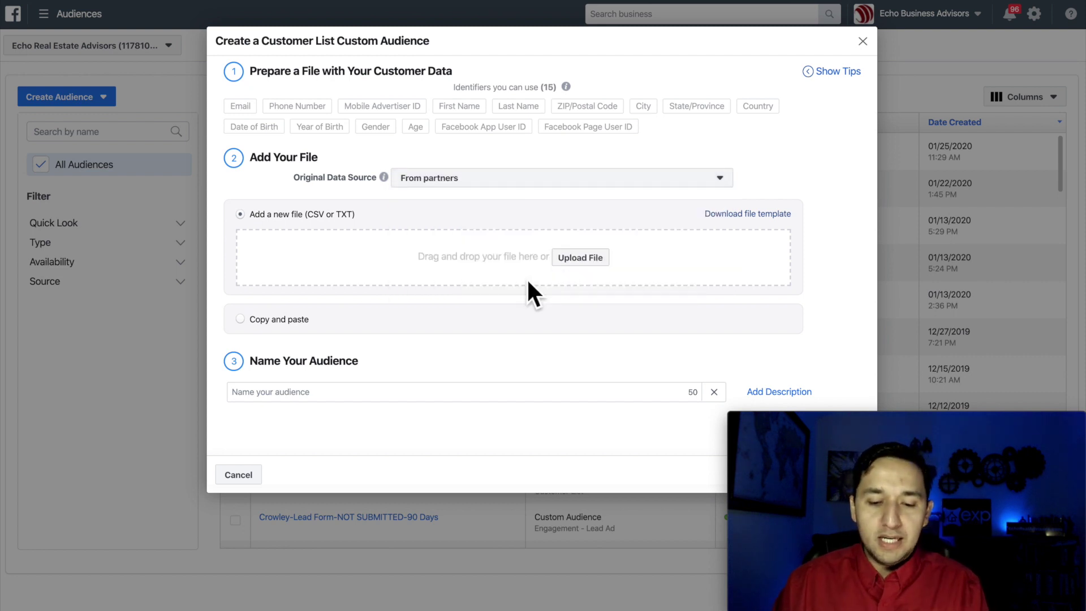
# Step: Download Facebook's customer-data file template and open it as a spreadsheet
pyautogui.click(742, 223)
pyautogui.click(57, 599)
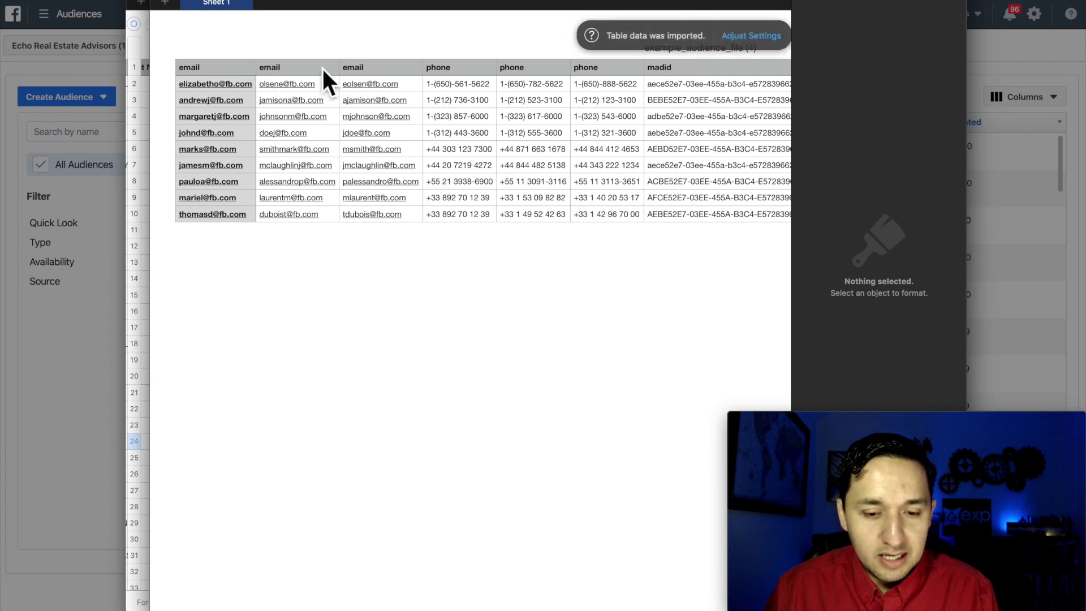
# Step: Examine the template's email, phone, name, location and date-of-birth columns, and return to the 400KP-400KE-5OWR-OC-SGLE owner spreadsheet
pyautogui.hscroll(5, 428, 74)
pyautogui.hscroll(5, 428, 73)
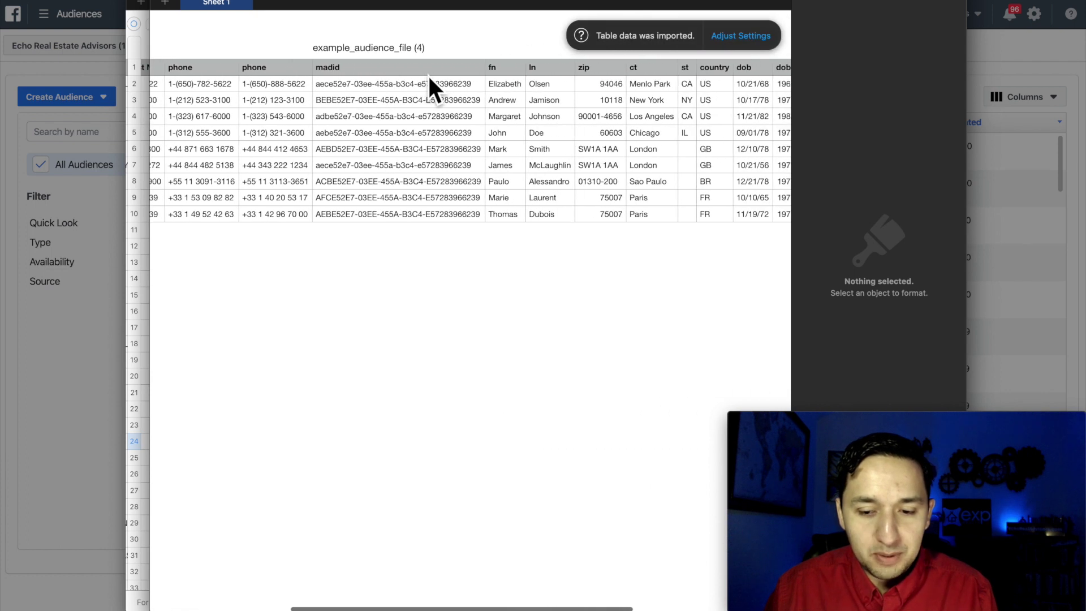
pyautogui.hscroll(-8, 428, 73)
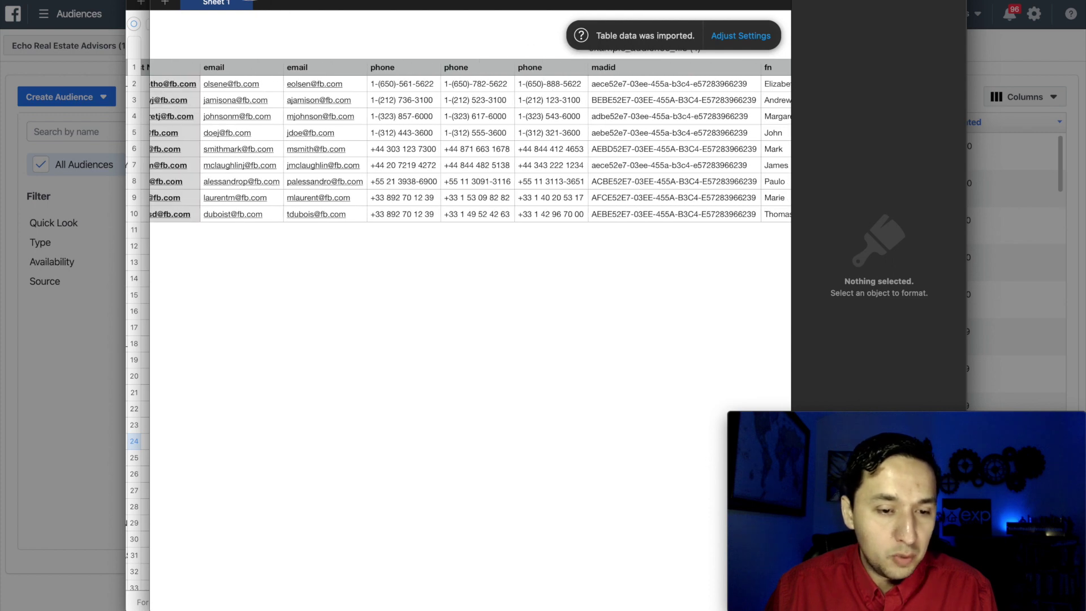
pyautogui.moveTo(240, 40)
pyautogui.click(145, 32)
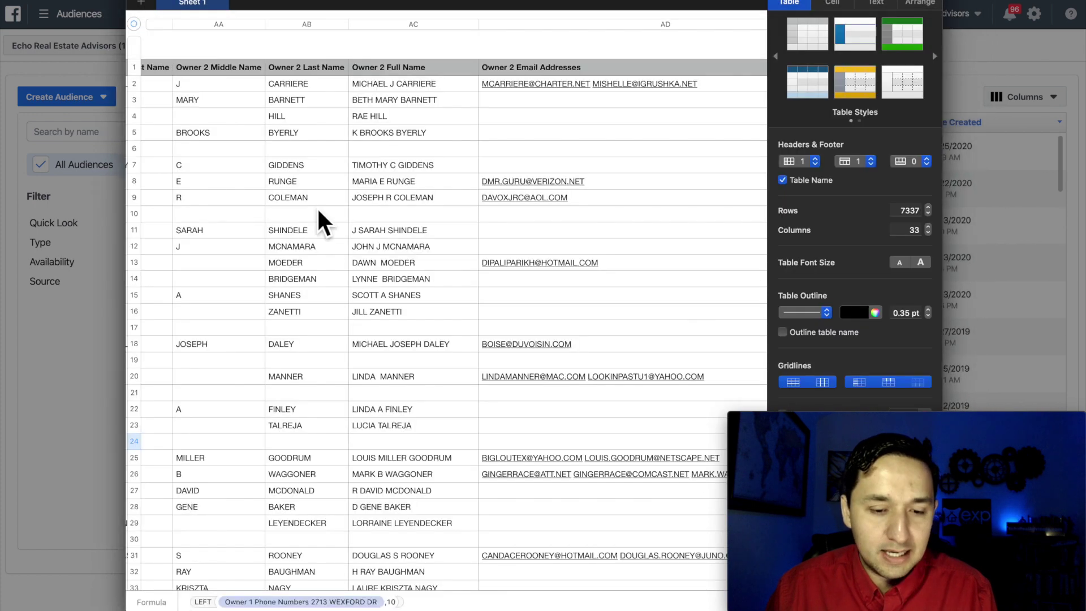
# Step: Copy the entire owner table from the spreadsheet, including its header row
pyautogui.hscroll(-8, 331, 146)
pyautogui.hscroll(-10, 332, 146)
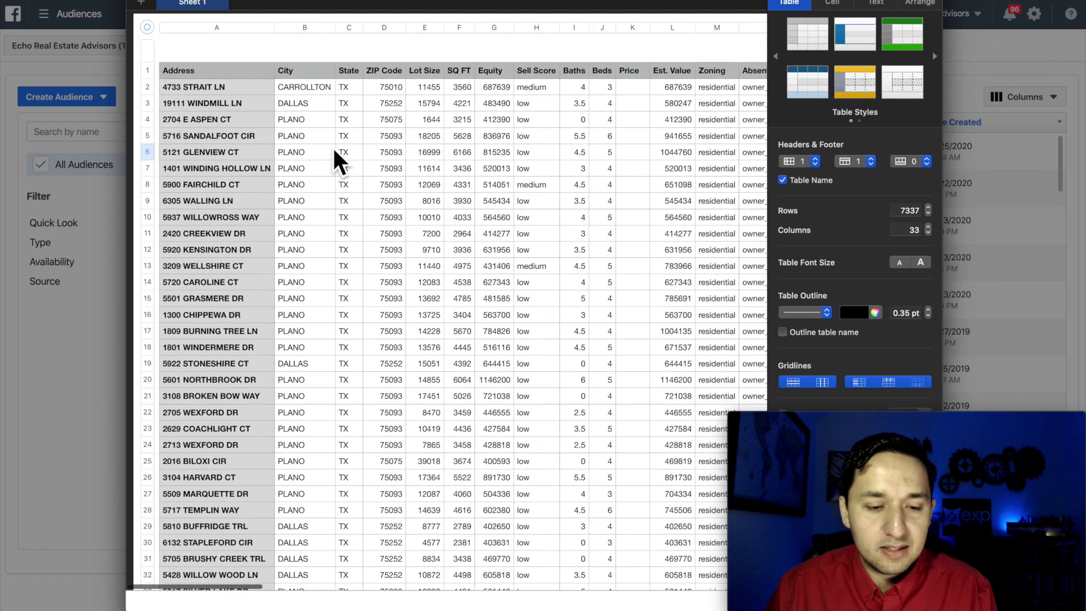
pyautogui.click(192, 89)
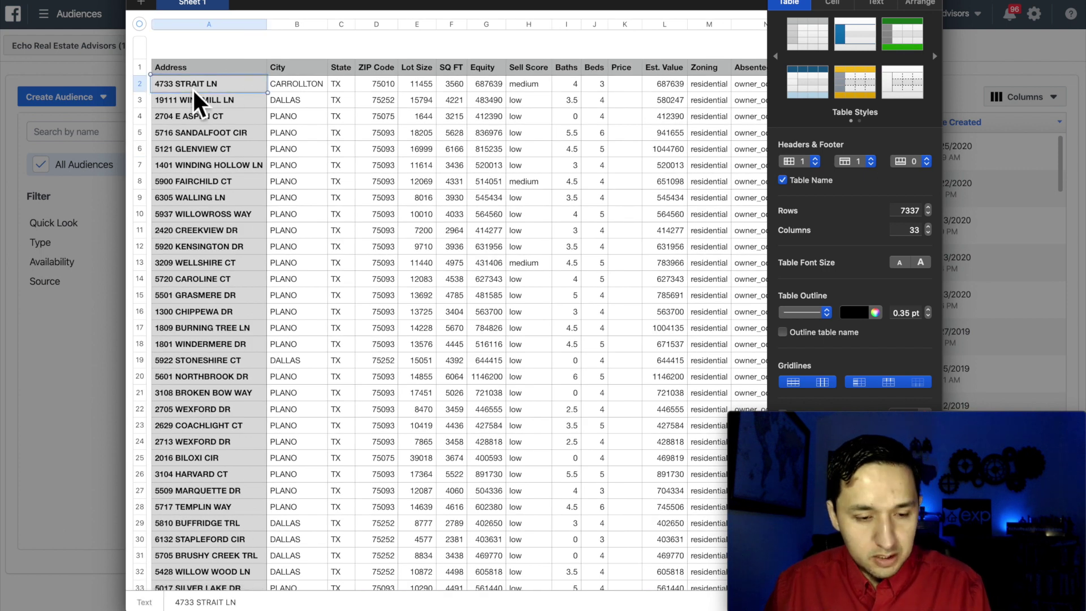
pyautogui.press('super+a')
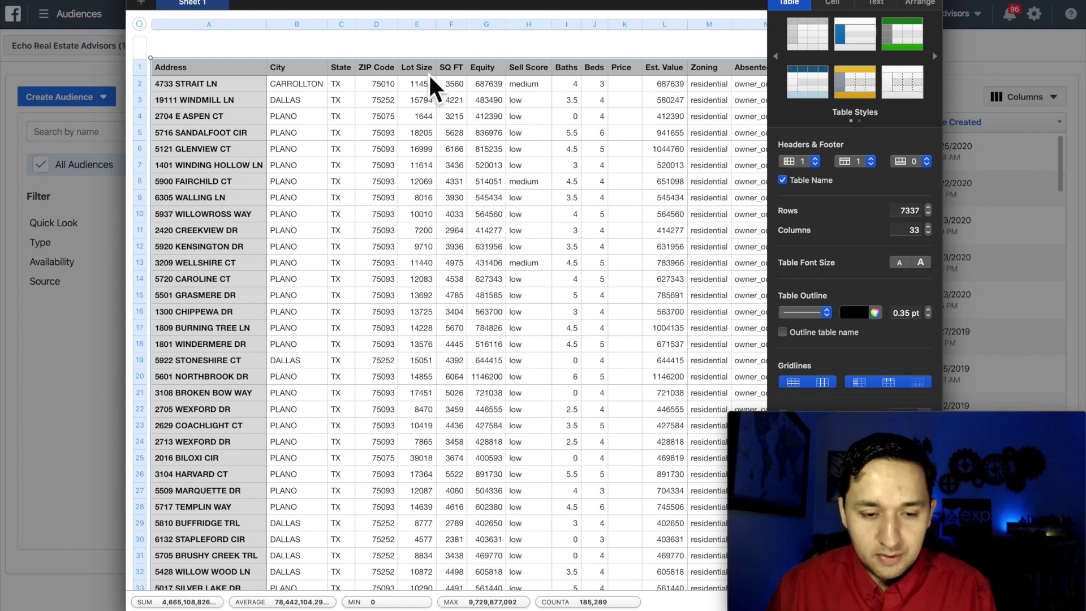
# Step: Return to Facebook's customer list form, choose to copy and paste the data, and paste in the copied owner table
pyautogui.click(997, 233)
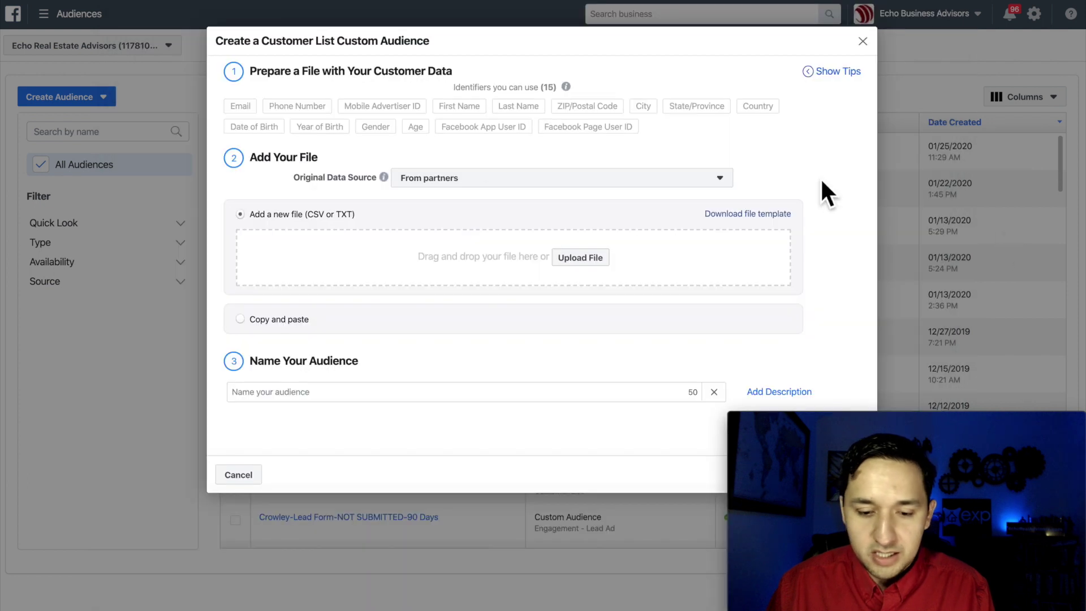
pyautogui.click(275, 320)
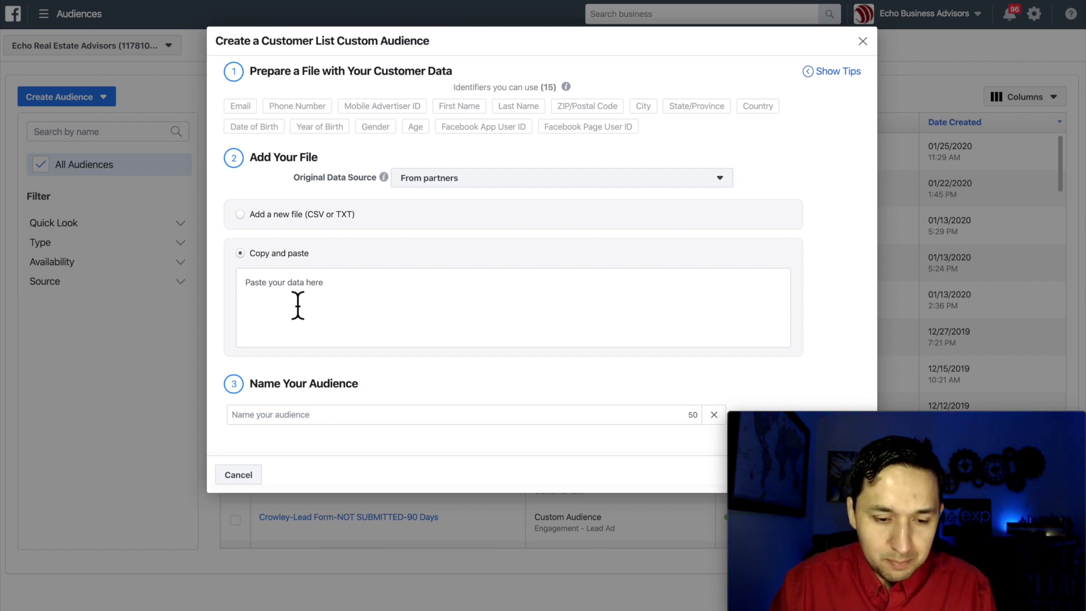
pyautogui.click(362, 315)
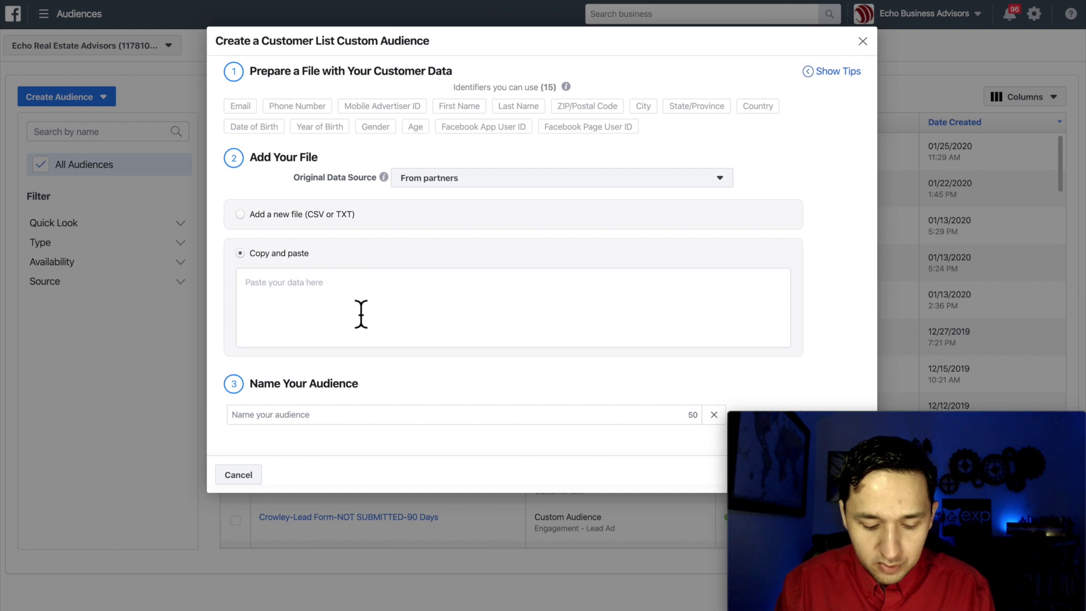
pyautogui.hotkey('ctrl', 'v')
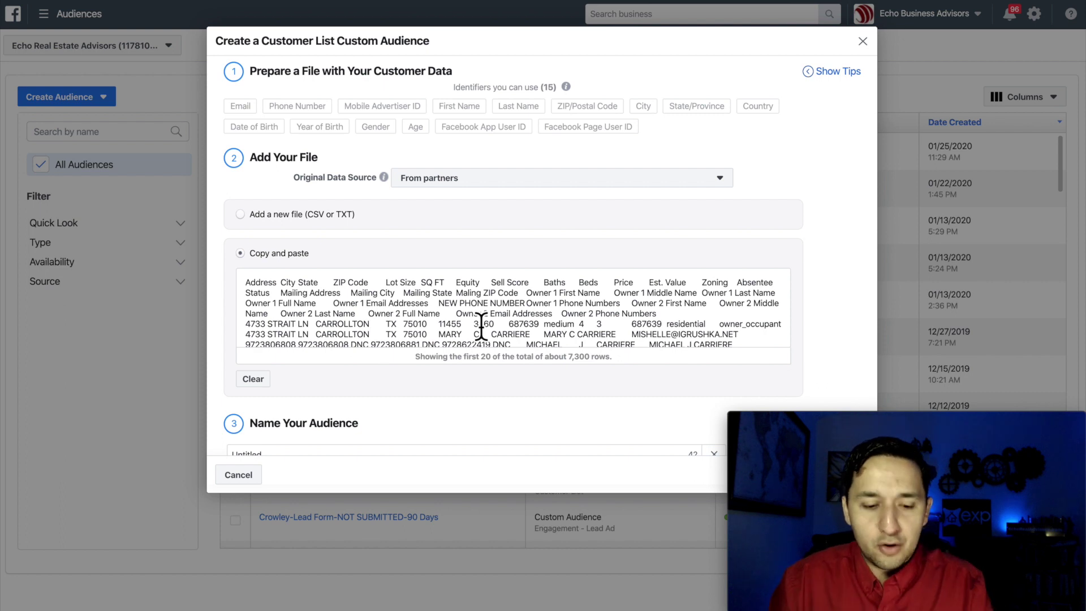
pyautogui.scroll(-10, 481, 328)
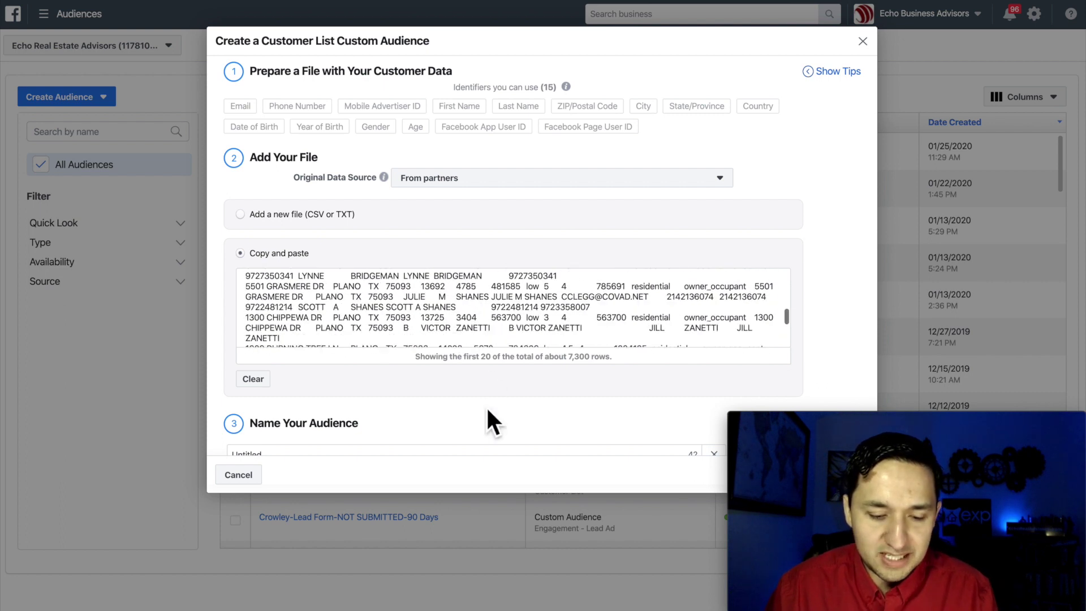
# Step: Name the audience 400KP-400KE-5OWR-OCPD-SINGLE, copying the name from the open cart in Remine
pyautogui.scroll(-1, 490, 417)
pyautogui.doubleClick(358, 422)
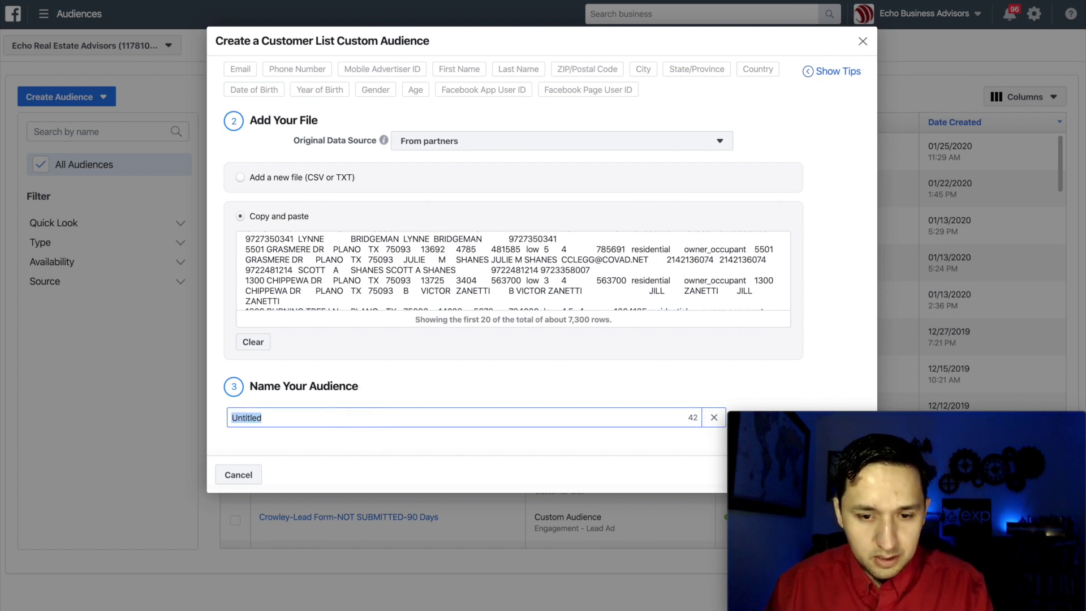
pyautogui.press('super+Tab')
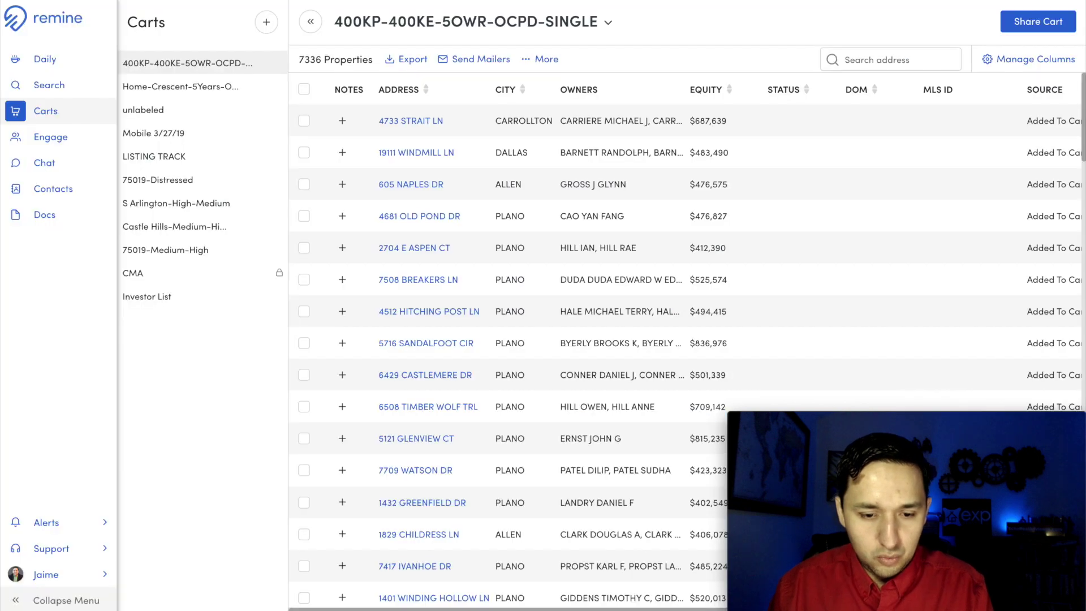
pyautogui.click(605, 24)
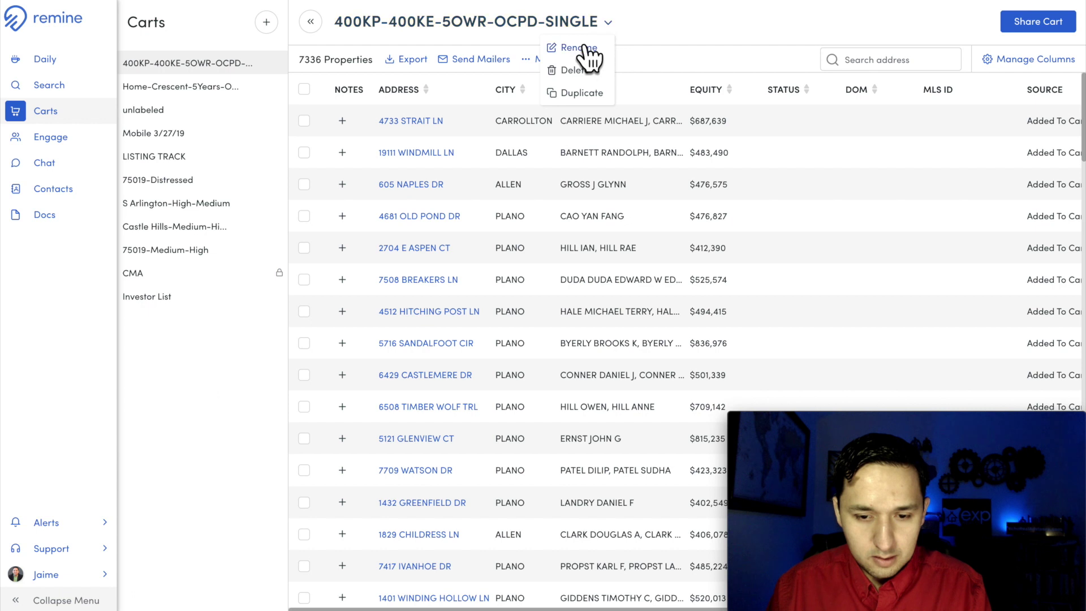
pyautogui.click(588, 47)
pyautogui.doubleClick(415, 25)
pyautogui.tripleClick(414, 28)
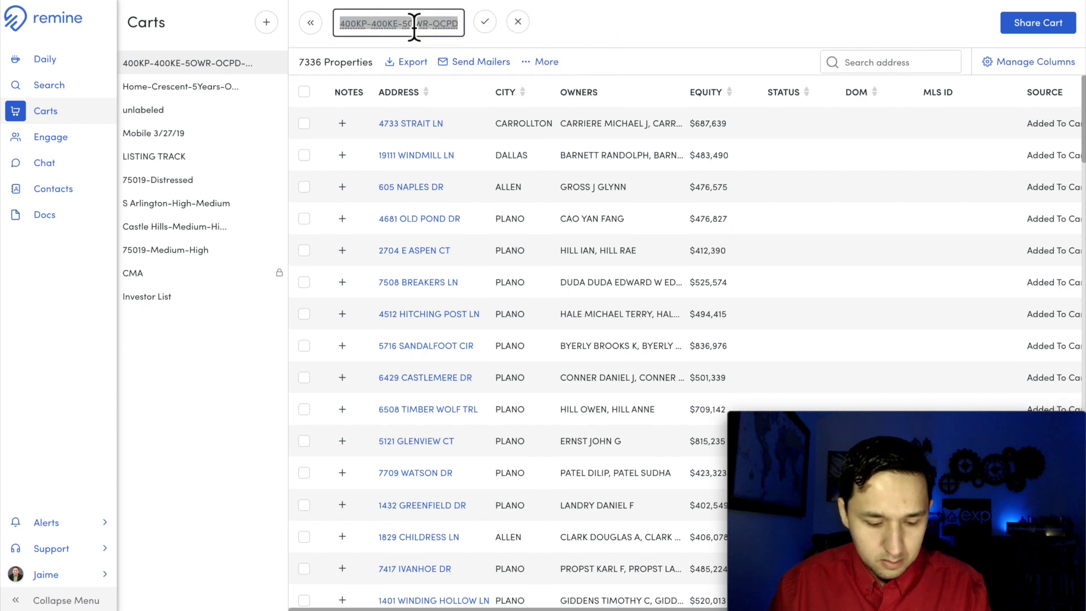
pyautogui.click(541, 1)
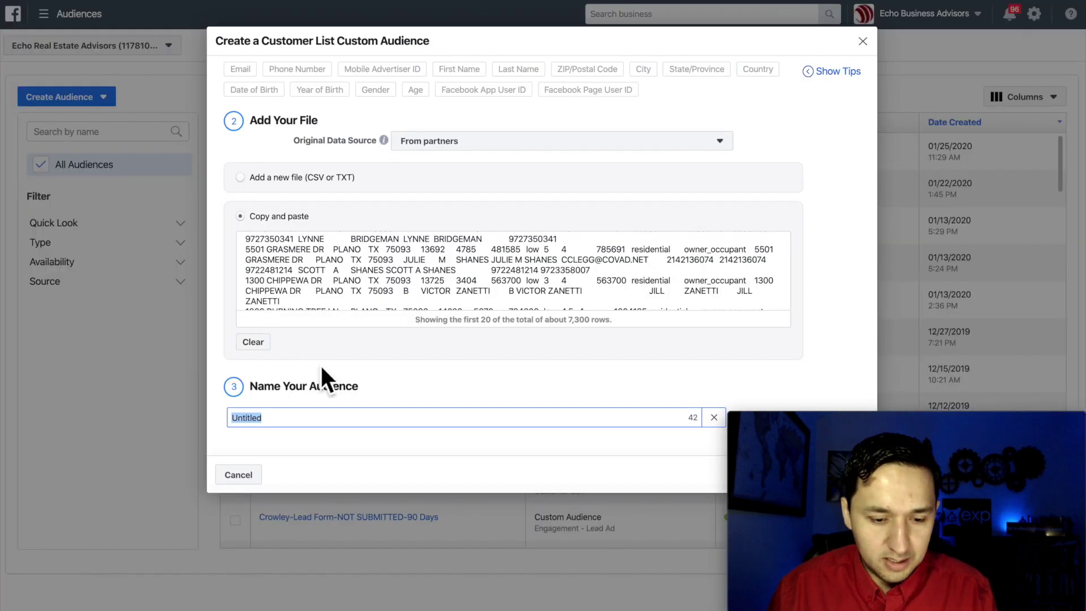
pyautogui.hotkey('ctrl', 'v')
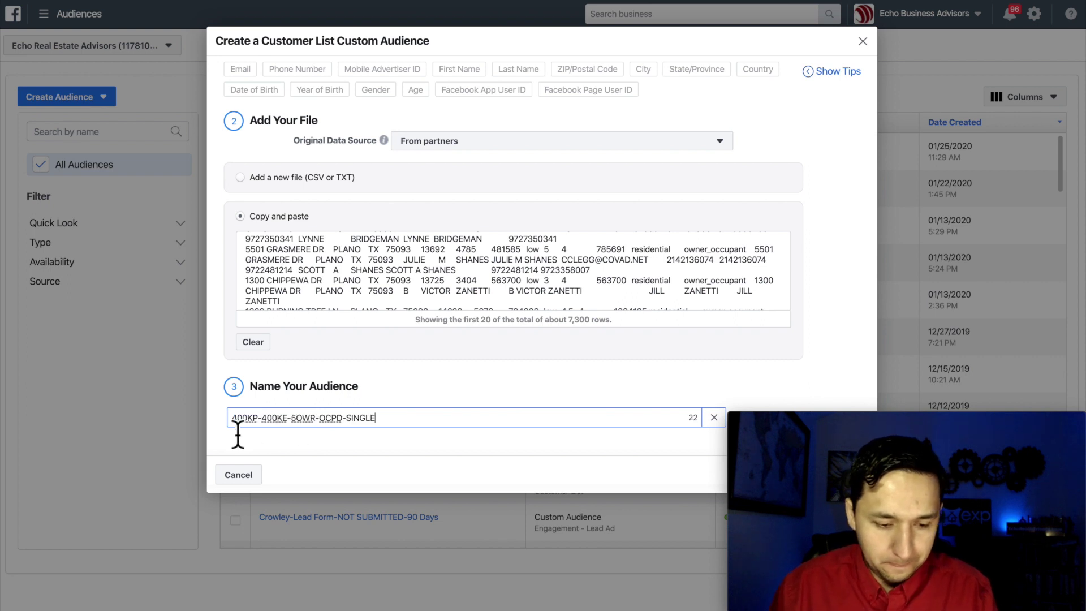
pyautogui.click(444, 457)
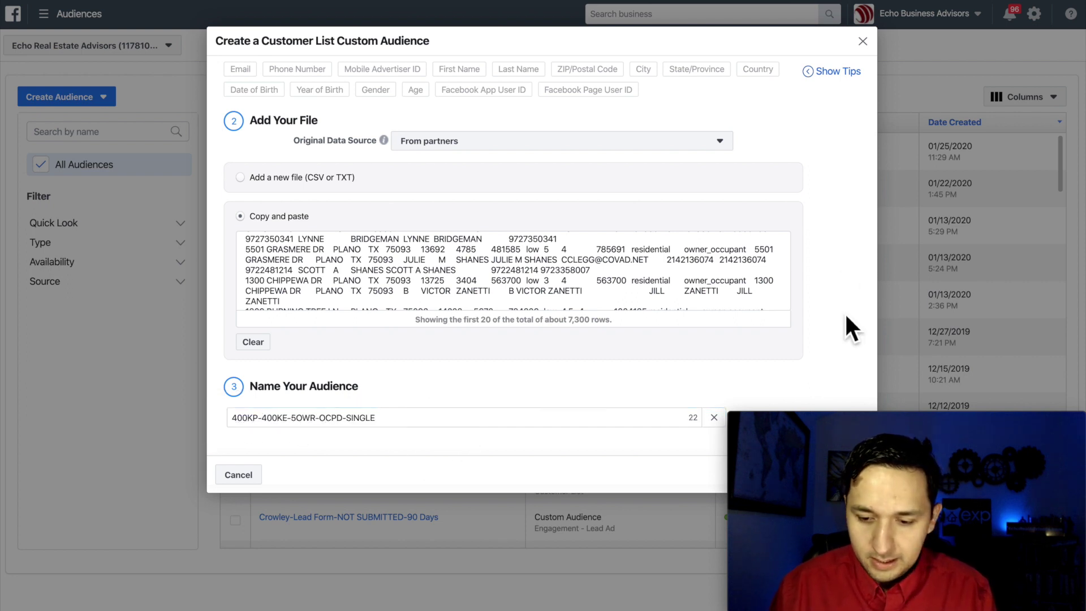
# Step: Proceed to the data preview and mapping stage and check the identifier options for the Address column
pyautogui.moveTo(960, 423); pyautogui.dragTo(961, 259)
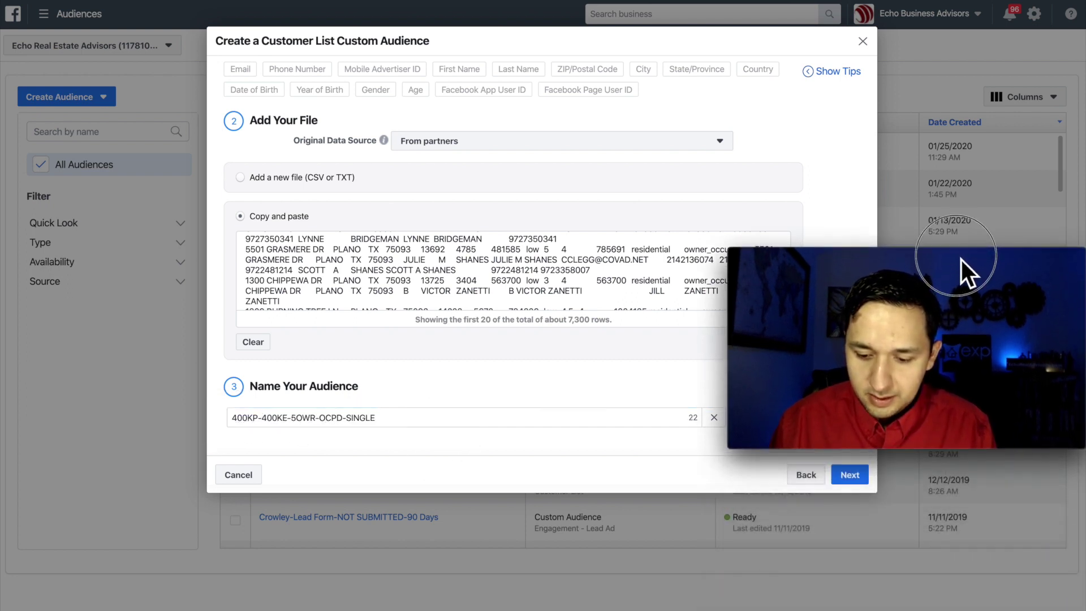
pyautogui.click(850, 475)
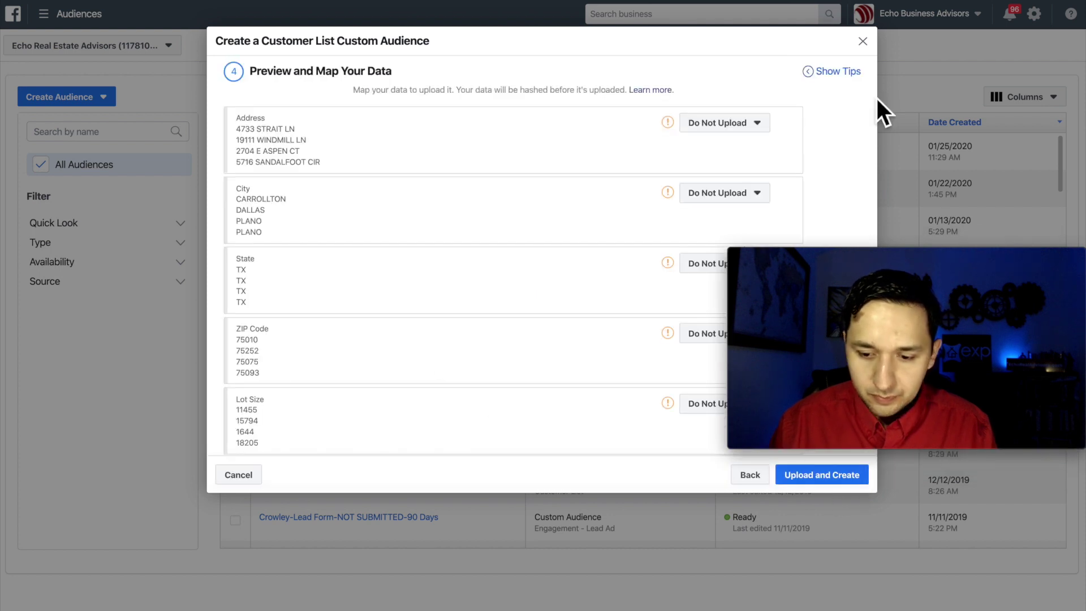
pyautogui.moveTo(952, 256); pyautogui.dragTo(225, 419)
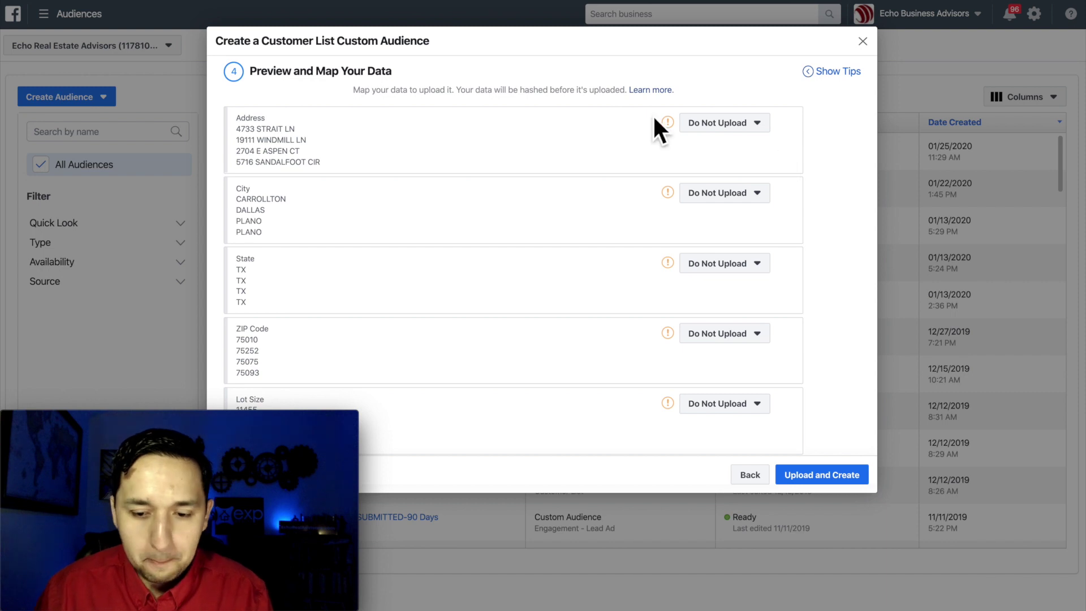
pyautogui.click(724, 123)
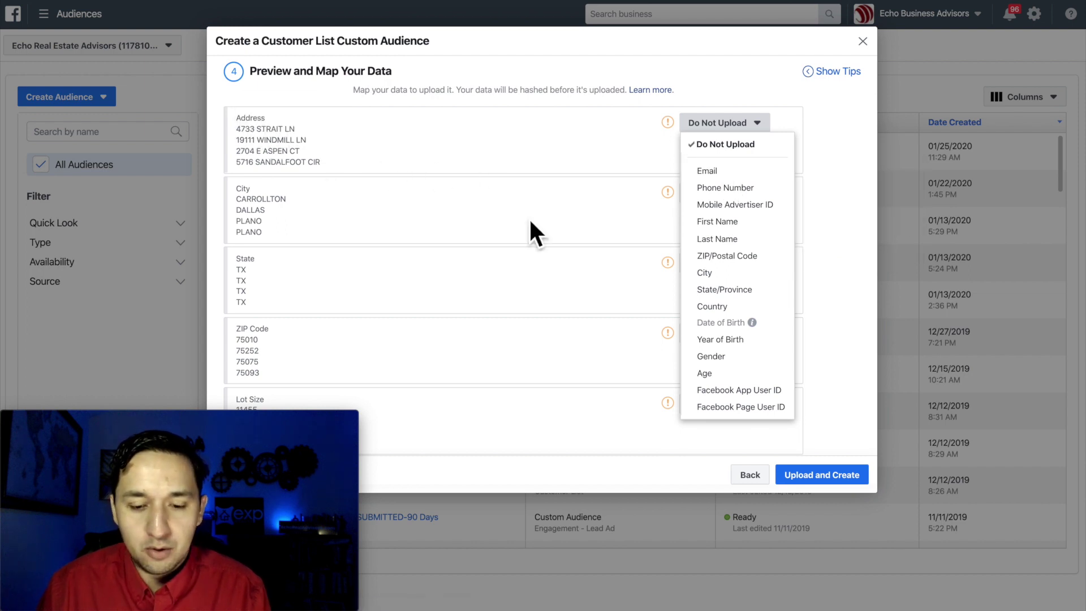
pyautogui.click(545, 215)
# Step: Map the City column to City, State to State/Province, and ZIP Code to ZIP/Postal Code
pyautogui.click(725, 199)
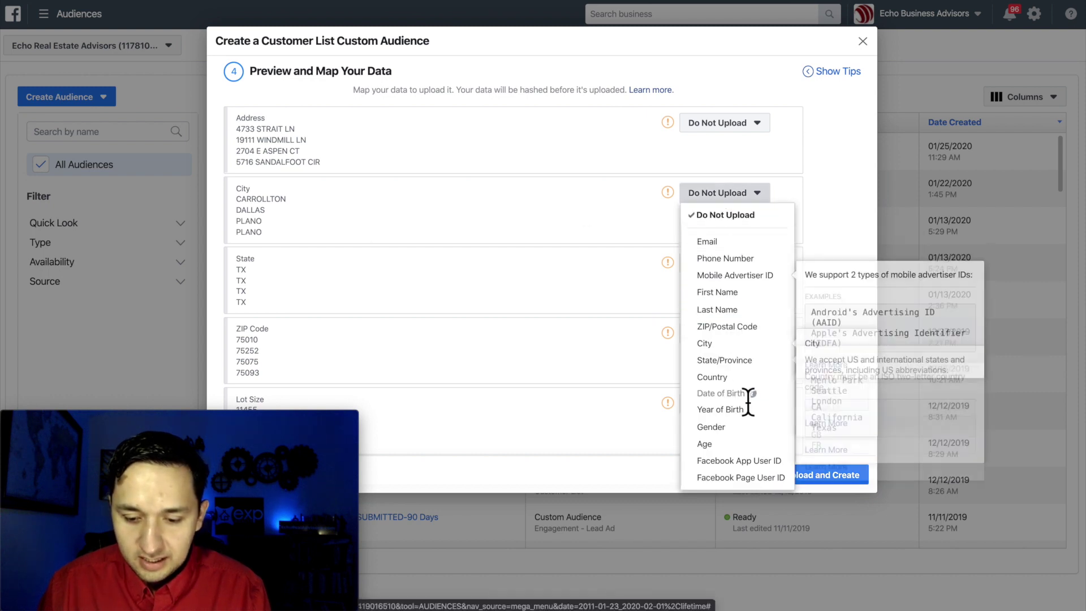
pyautogui.click(728, 343)
pyautogui.scroll(-2, 579, 267)
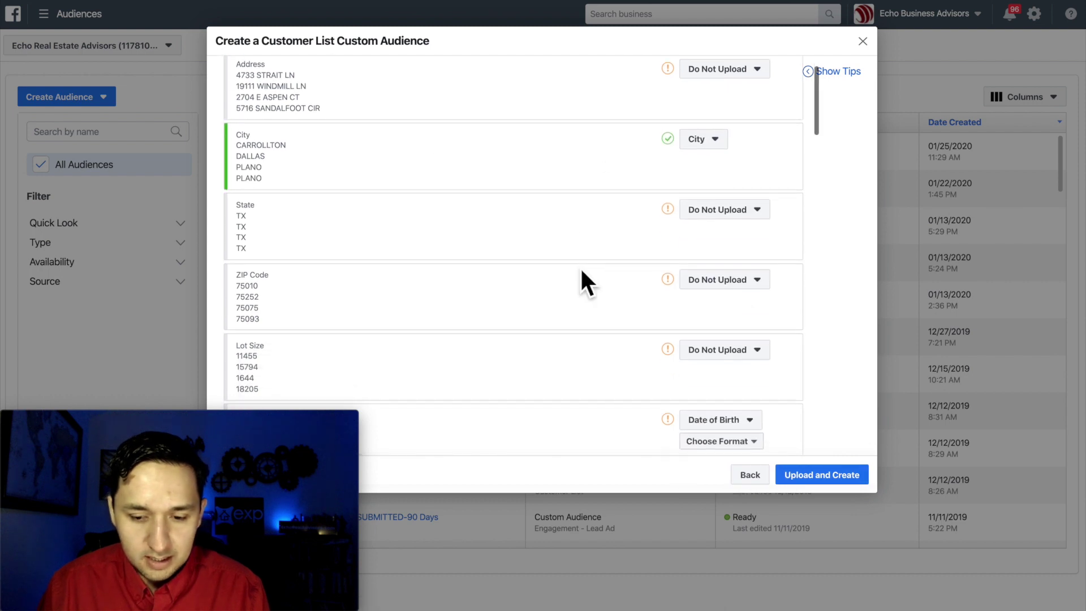
pyautogui.click(719, 211)
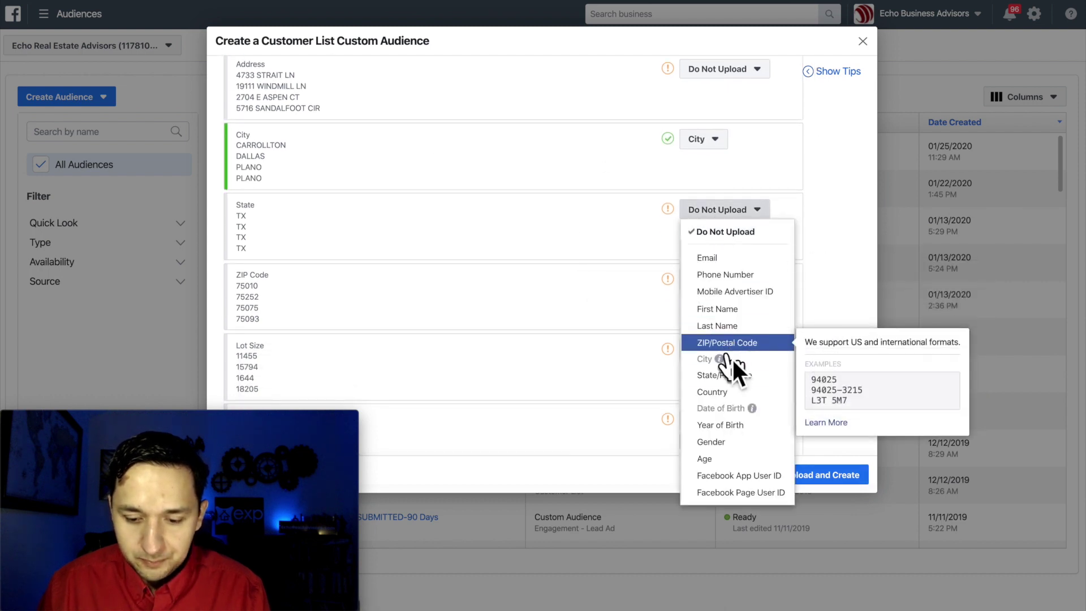
pyautogui.click(724, 375)
pyautogui.scroll(-3, 534, 267)
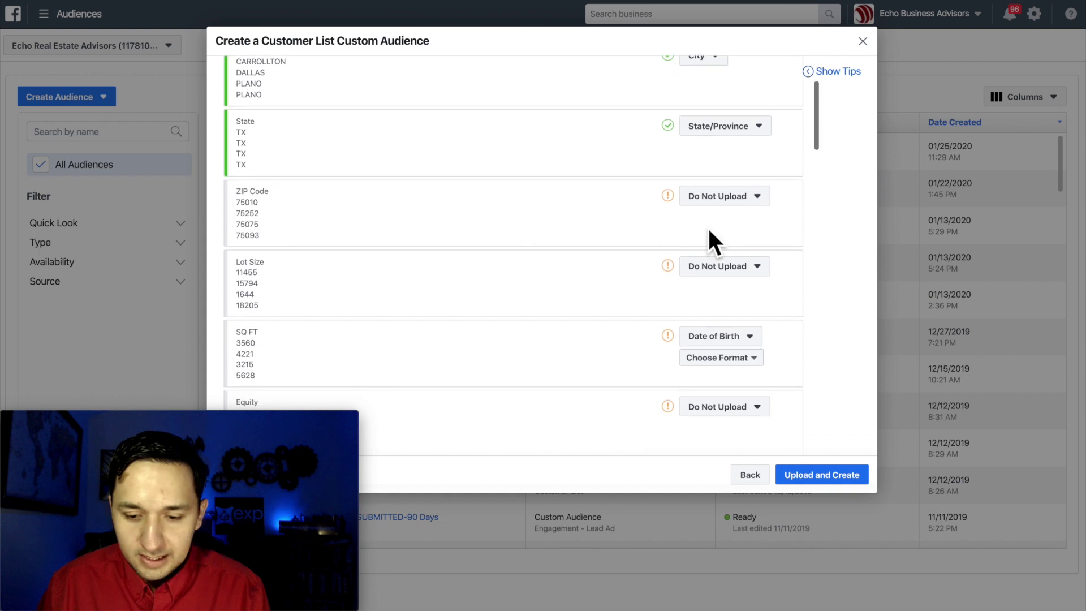
pyautogui.click(727, 198)
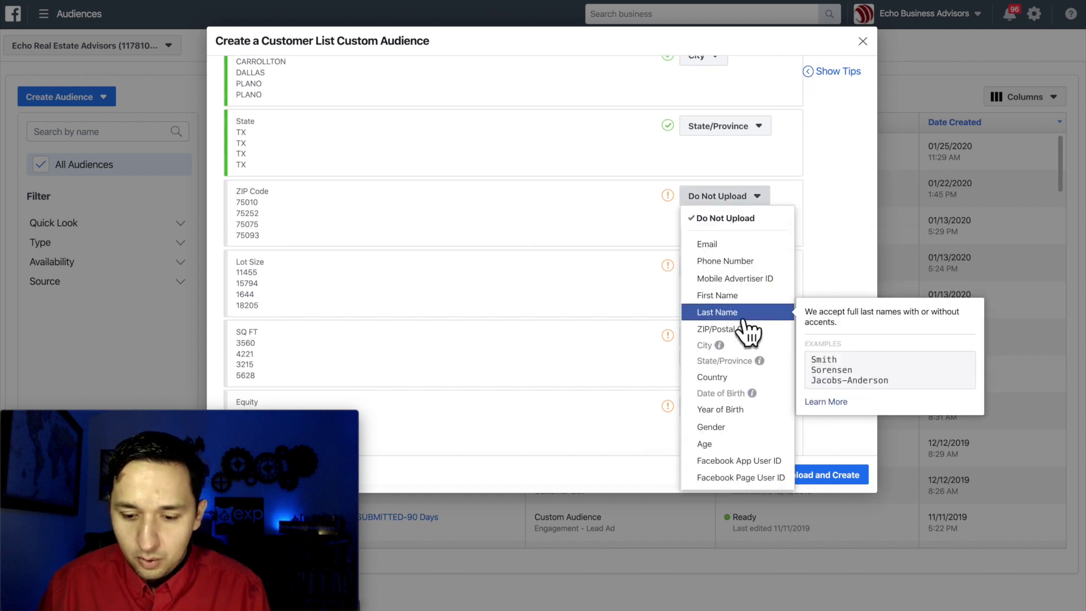
pyautogui.click(730, 330)
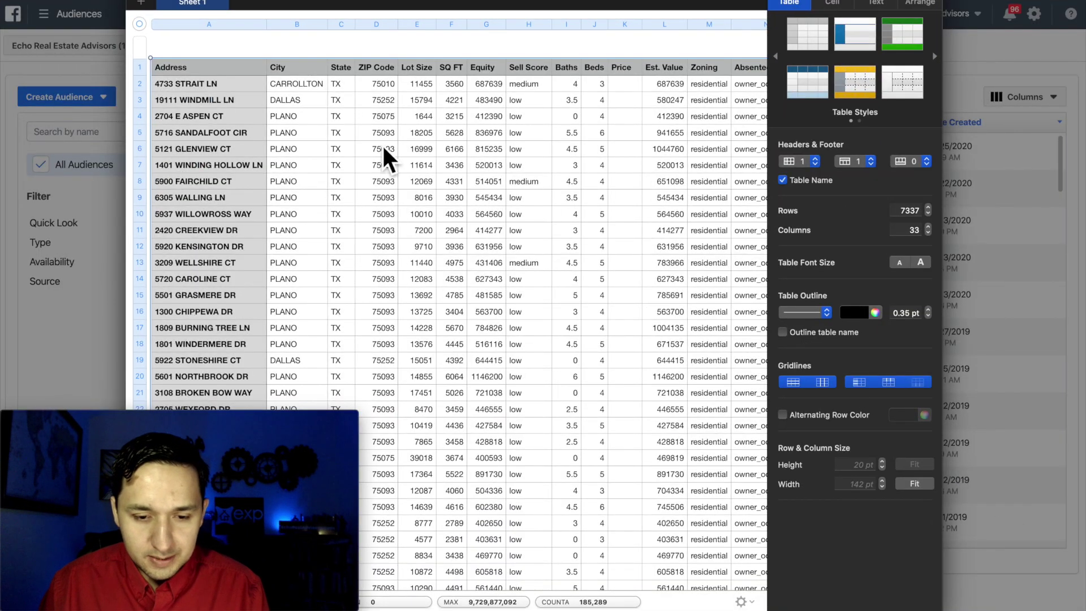
# Step: Examine the property and mailing address columns in the owner spreadsheet, and return to Facebook's data mapping
pyautogui.hscroll(5, 416, 235)
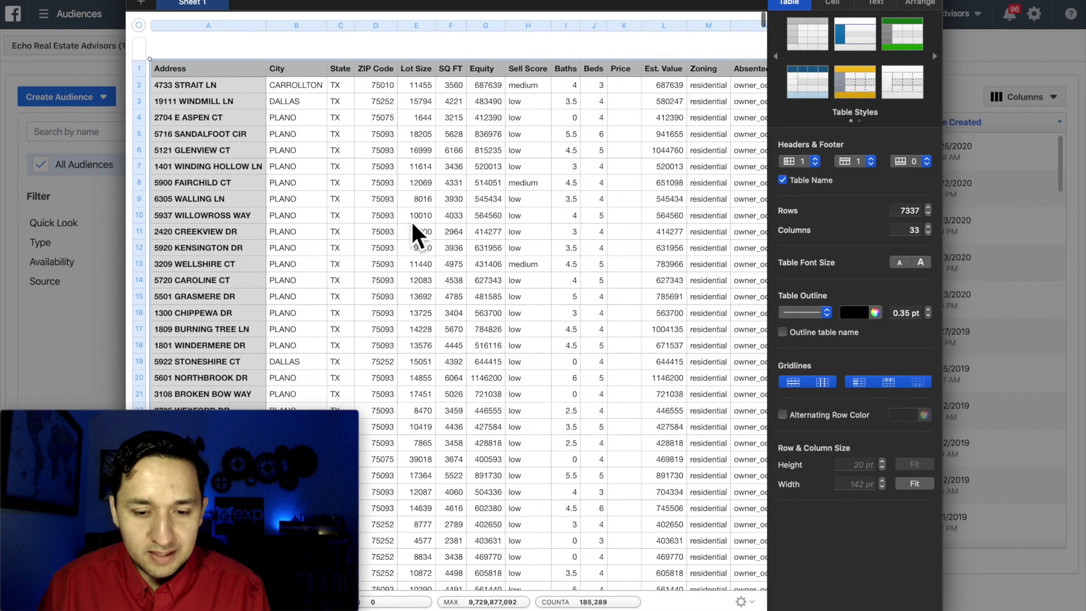
pyautogui.hscroll(5, 416, 235)
pyautogui.scroll(-1, 416, 235)
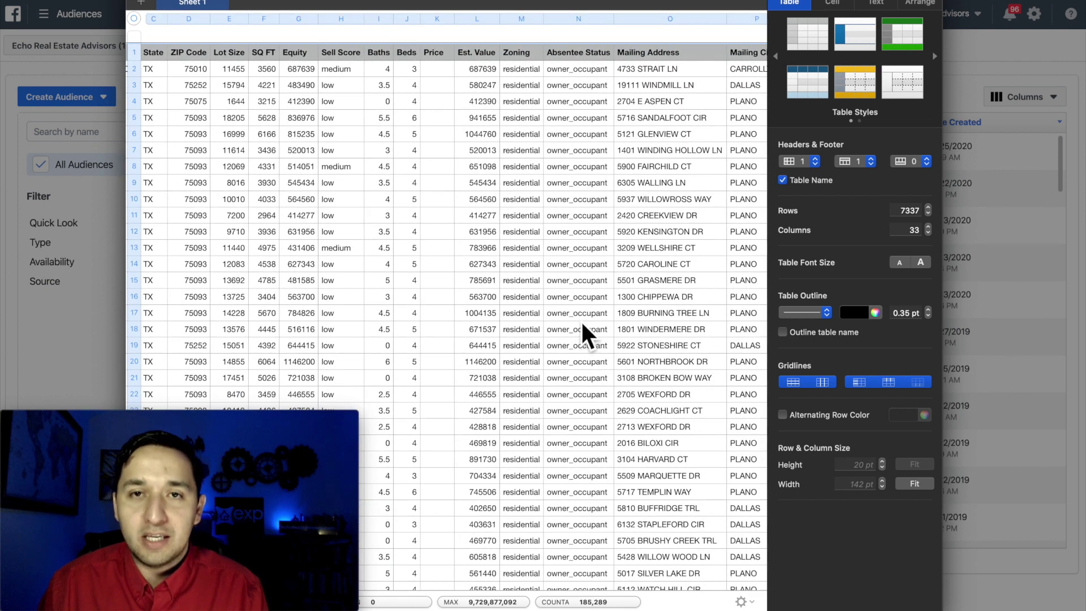
pyautogui.hscroll(-10, 482, 158)
pyautogui.scroll(1, 482, 159)
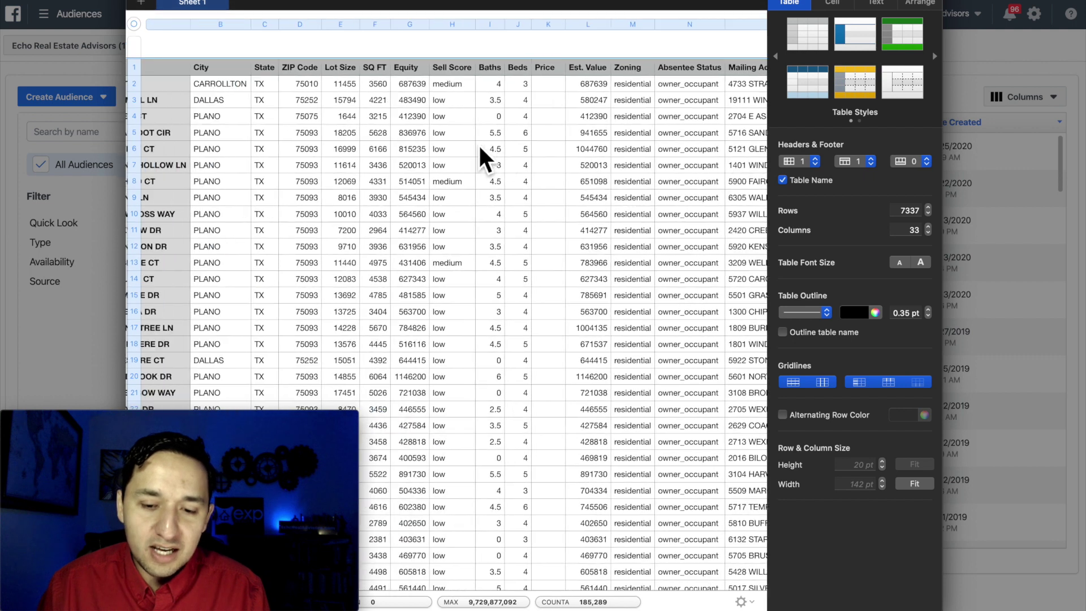
pyautogui.hscroll(10, 566, 135)
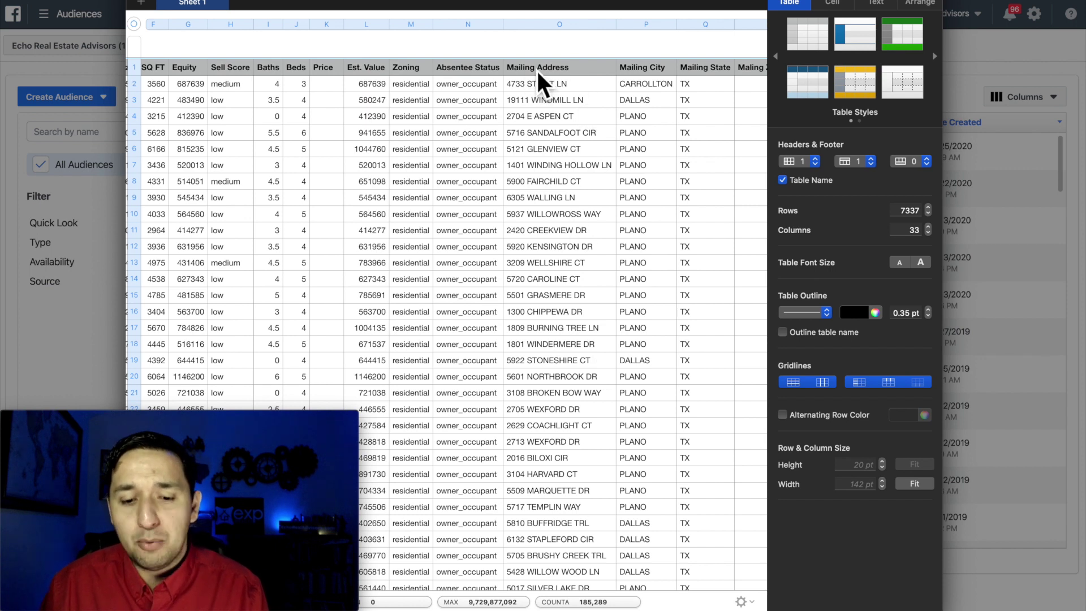
pyautogui.hscroll(-10, 537, 82)
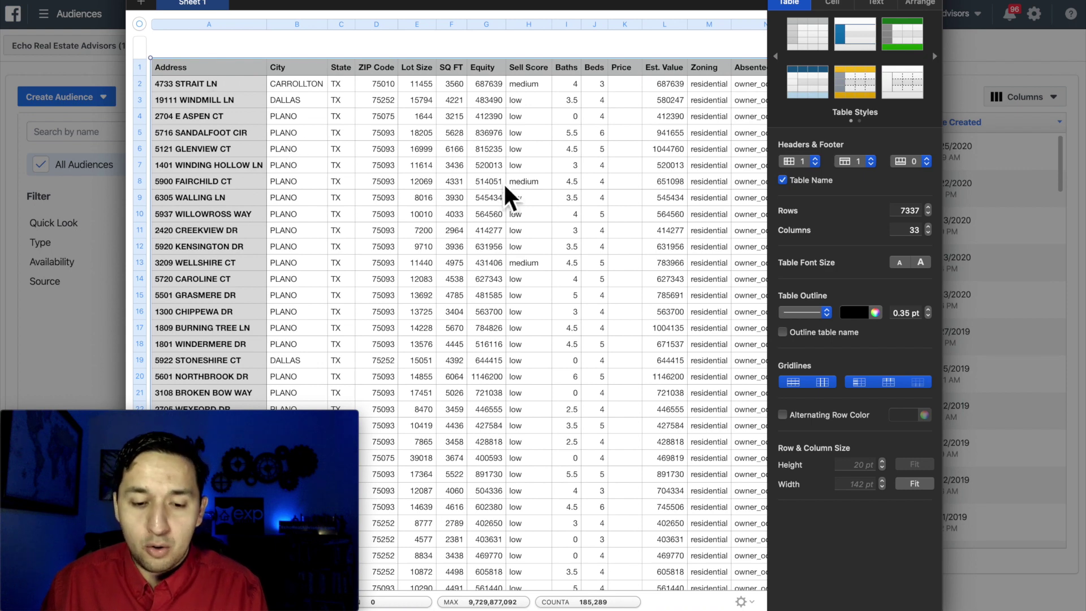
pyautogui.hotkey('ctrl', 'Up')
pyautogui.click(708, 107)
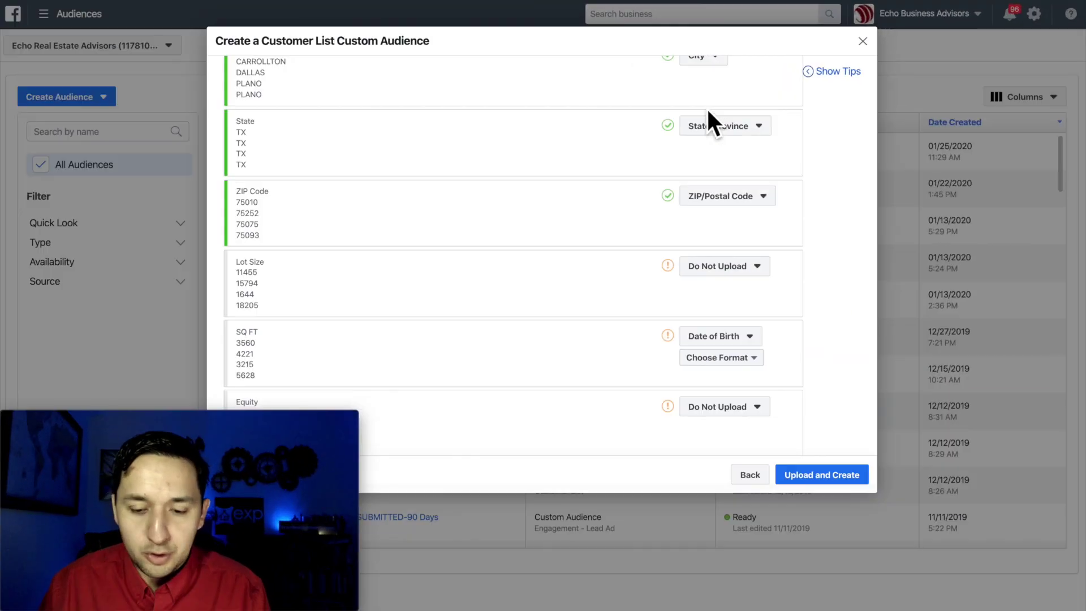
# Step: Examine the unmapped property and mailing address columns, from Lot Size through Maling ZIP Code, in the data mapping list
pyautogui.scroll(-3, 610, 283)
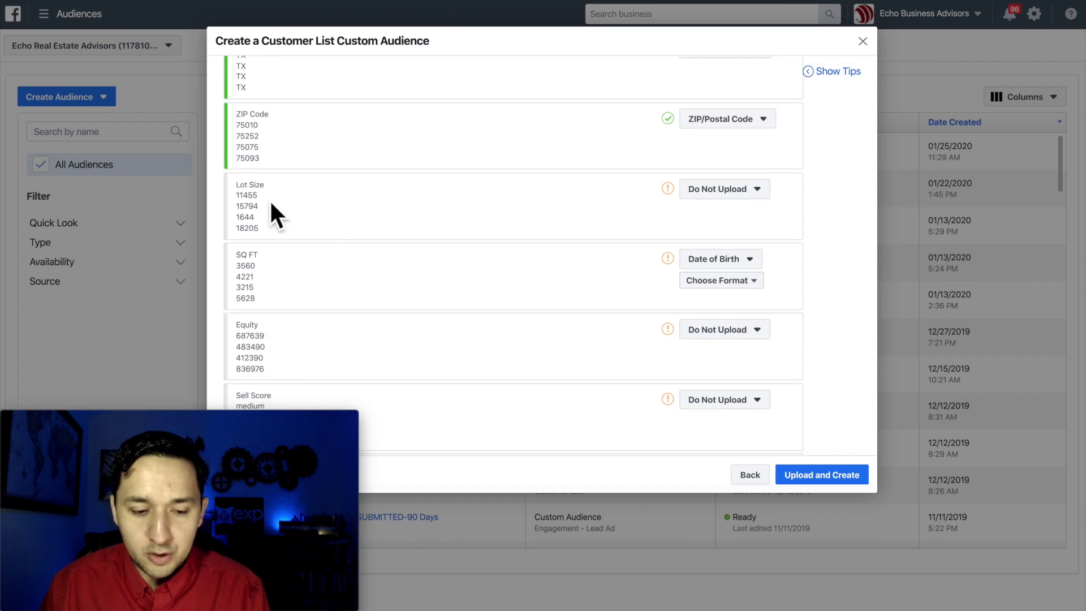
pyautogui.scroll(-5, 330, 225)
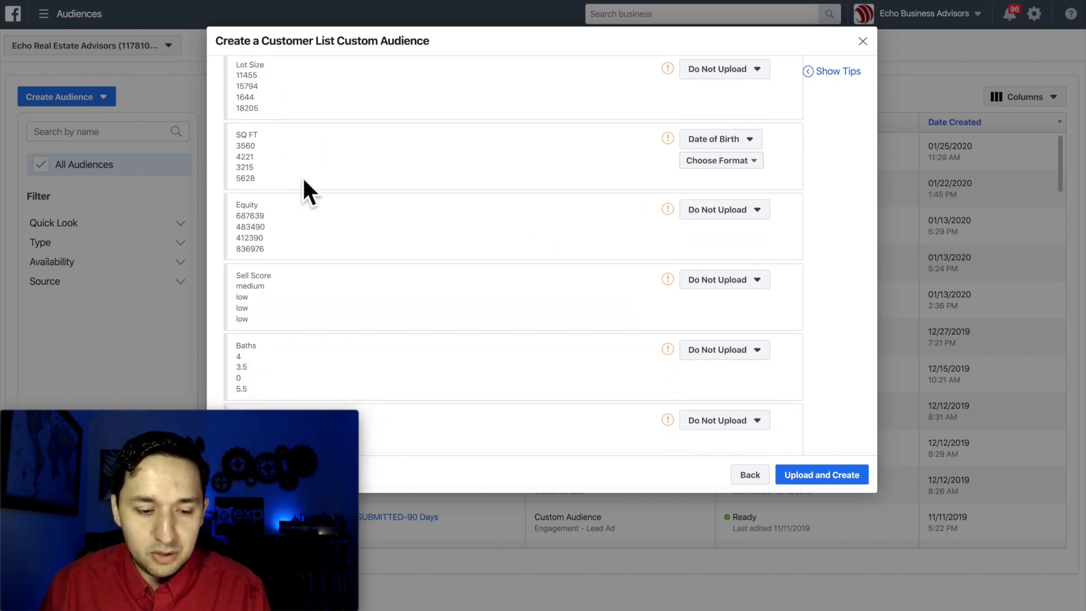
pyautogui.scroll(-3, 307, 192)
pyautogui.scroll(-2, 355, 229)
pyautogui.scroll(-5, 355, 229)
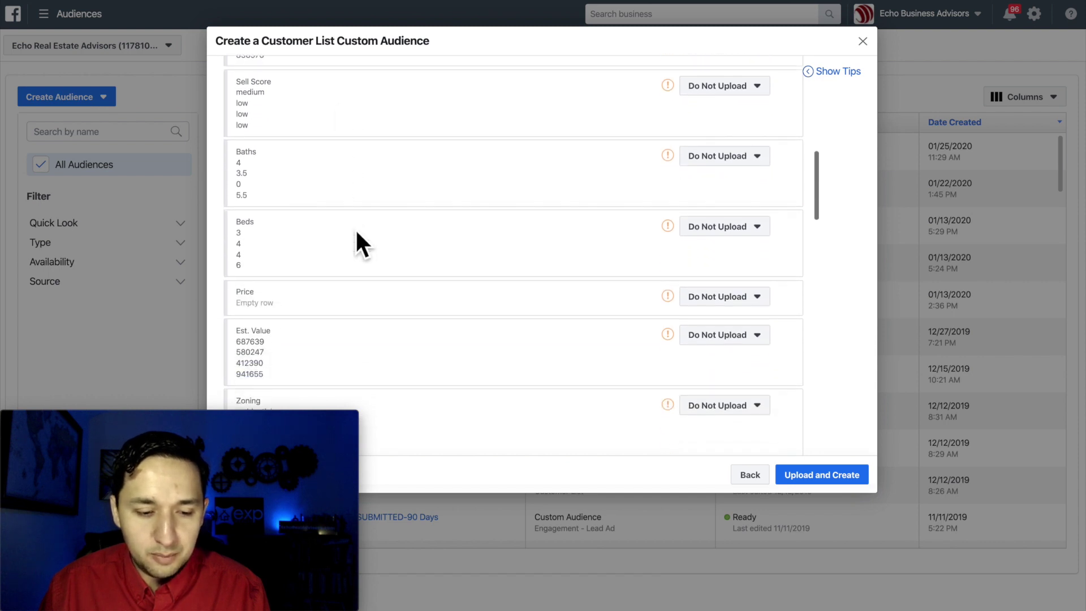
pyautogui.scroll(-3, 356, 228)
pyautogui.scroll(-3, 355, 228)
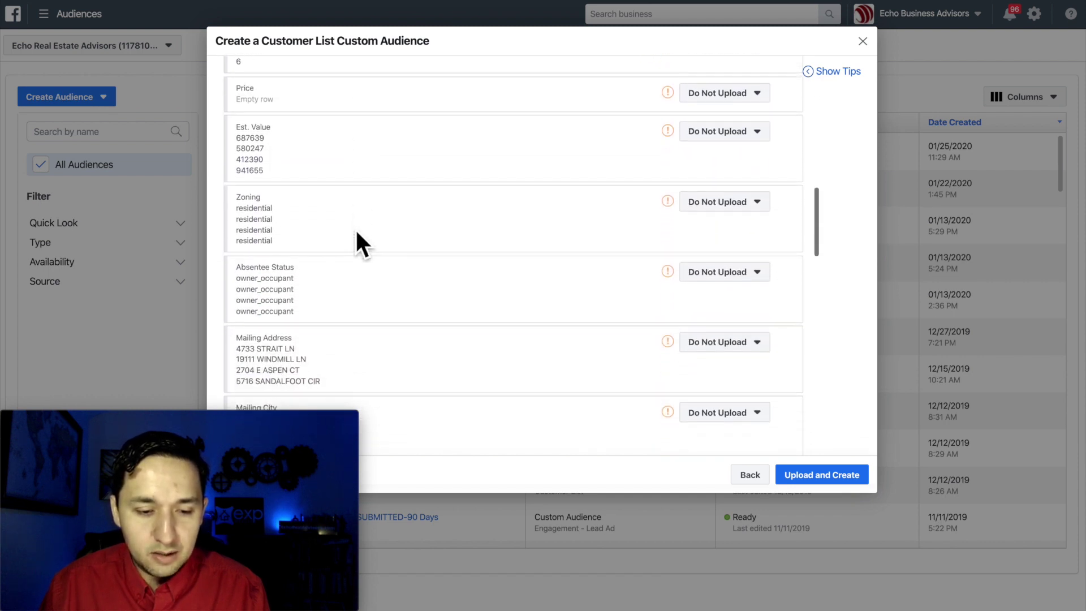
pyautogui.scroll(-4, 355, 228)
pyautogui.scroll(-5, 355, 229)
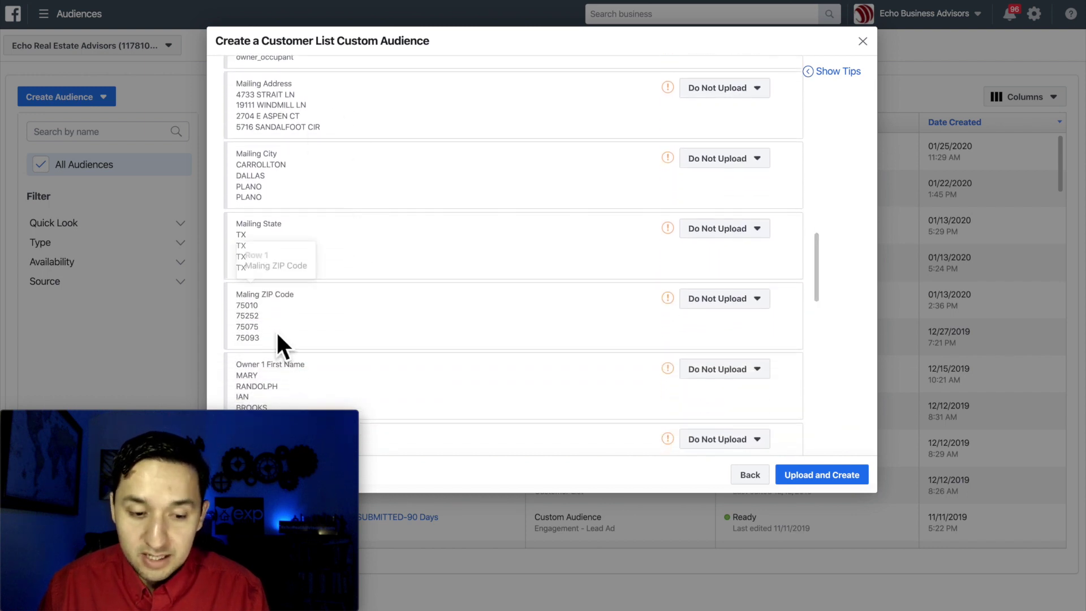
pyautogui.scroll(1, 624, 211)
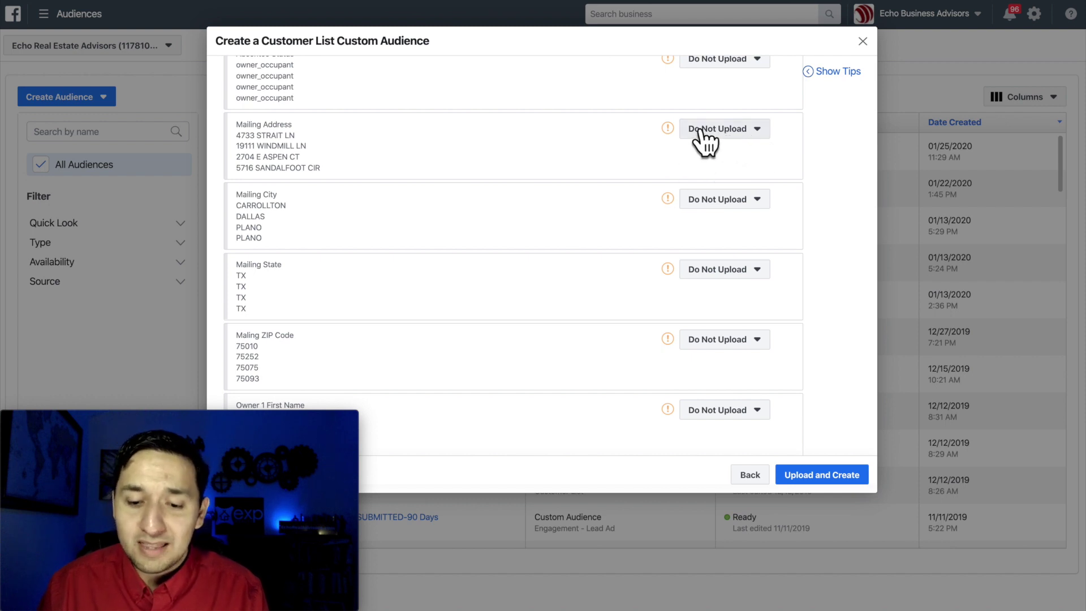
pyautogui.scroll(-4, 680, 144)
pyautogui.scroll(-4, 682, 145)
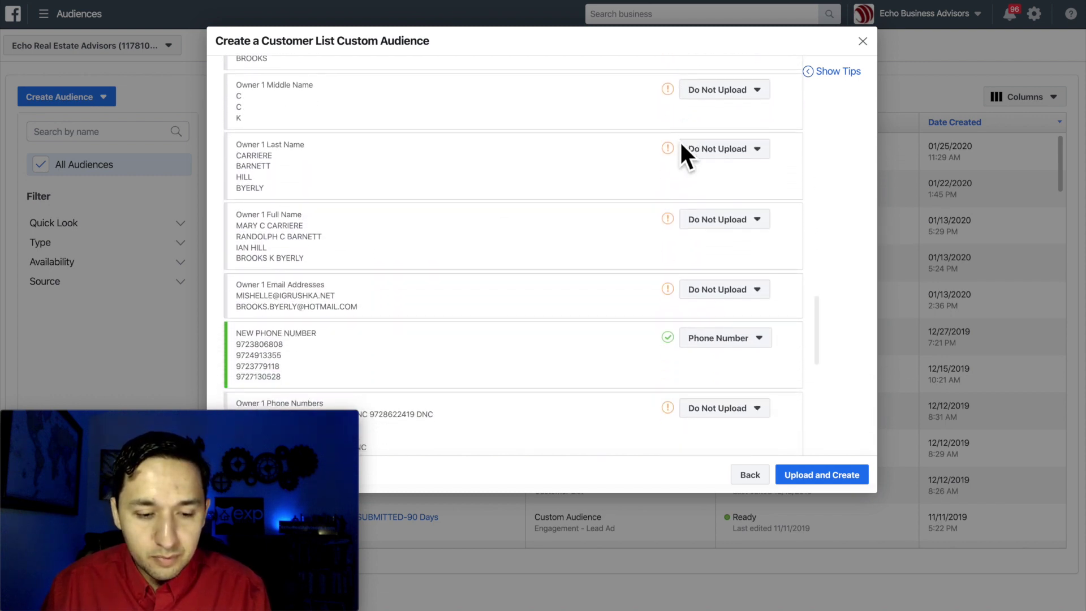
# Step: Map the Owner 1 First Name column to First Name and the Owner 1 Last Name column to Last Name
pyautogui.scroll(1, 655, 161)
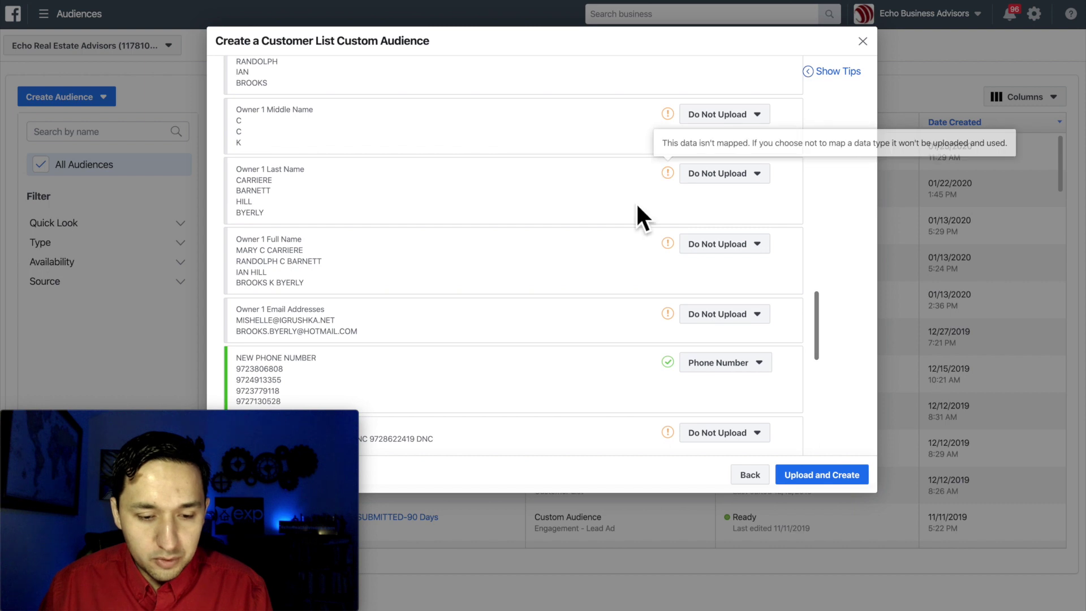
pyautogui.scroll(2, 506, 172)
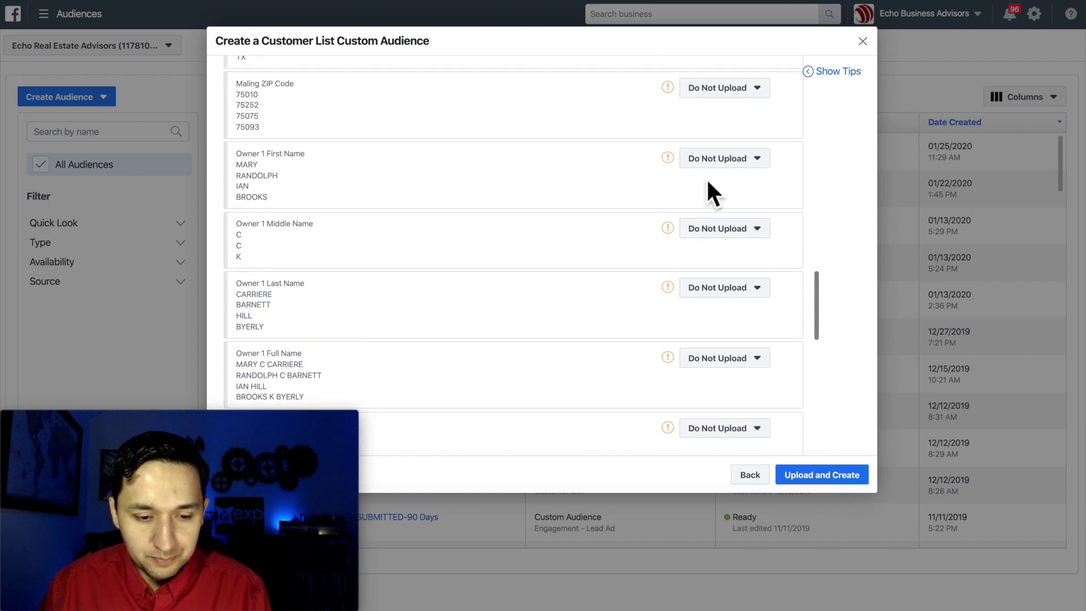
pyautogui.click(733, 161)
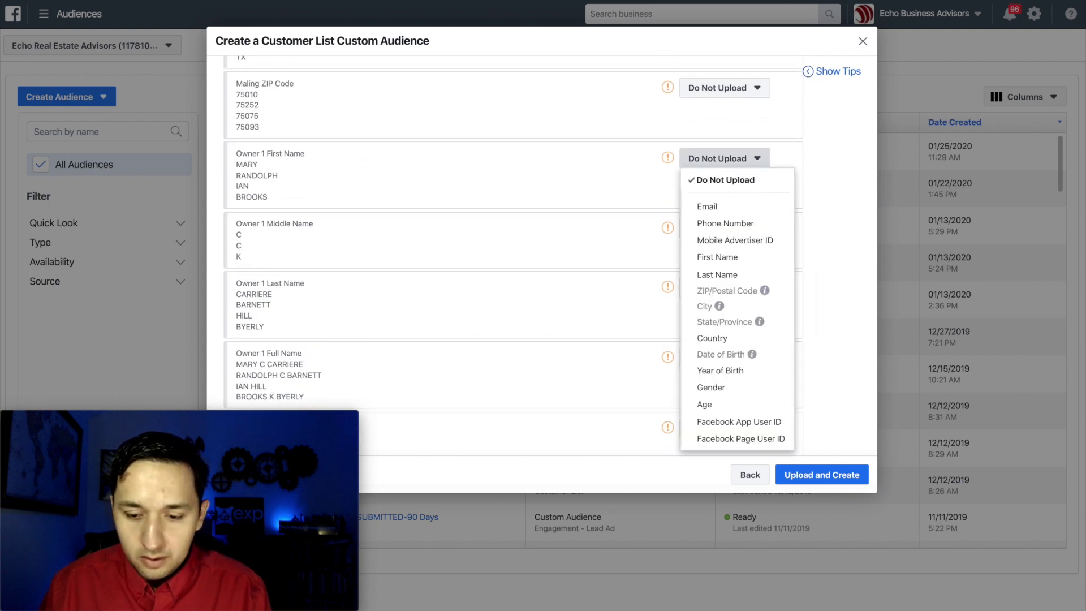
pyautogui.click(735, 262)
pyautogui.scroll(-1, 703, 262)
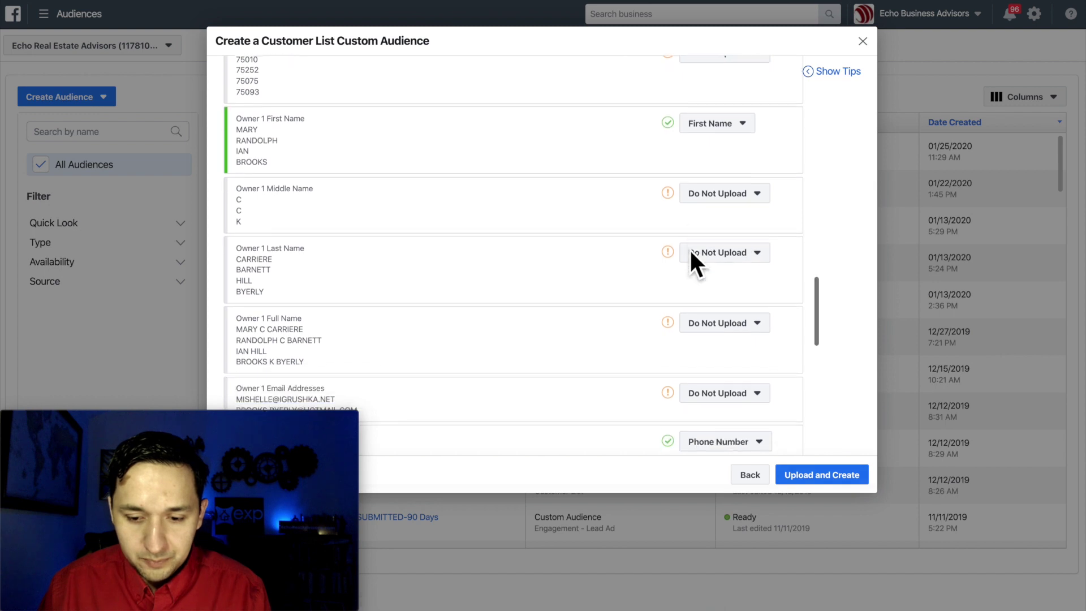
pyautogui.click(718, 261)
pyautogui.click(736, 368)
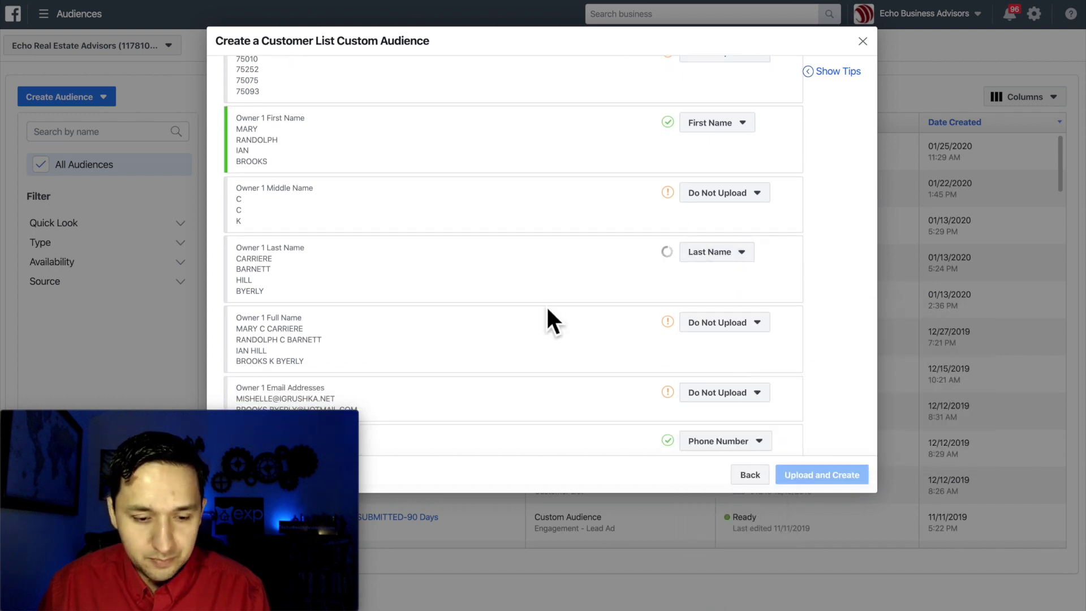
# Step: Map the Owner 1 Email Addresses column to Email
pyautogui.scroll(-3, 530, 302)
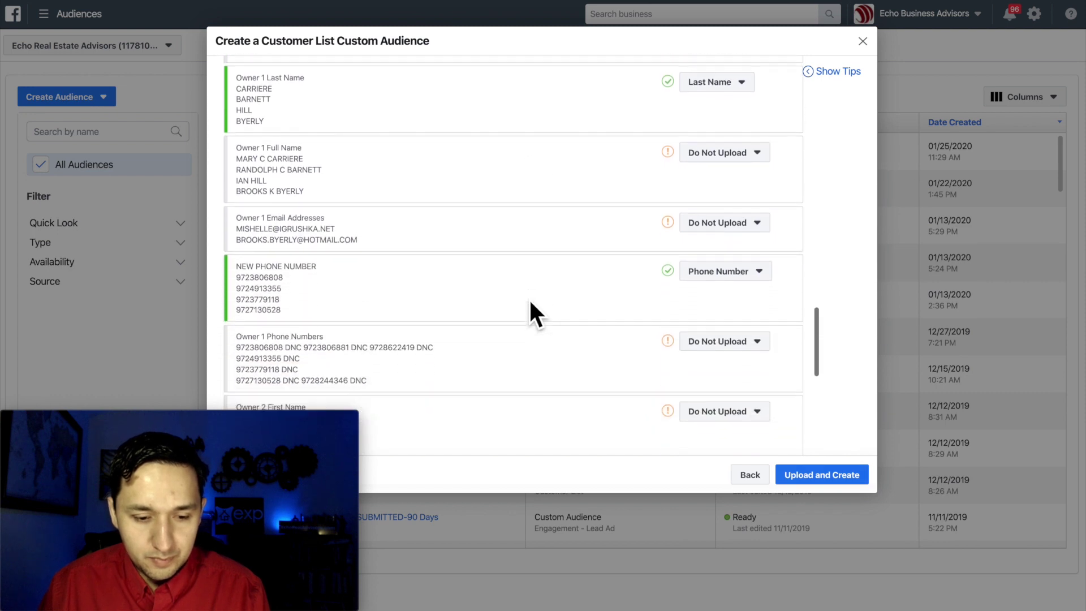
pyautogui.scroll(-1, 530, 302)
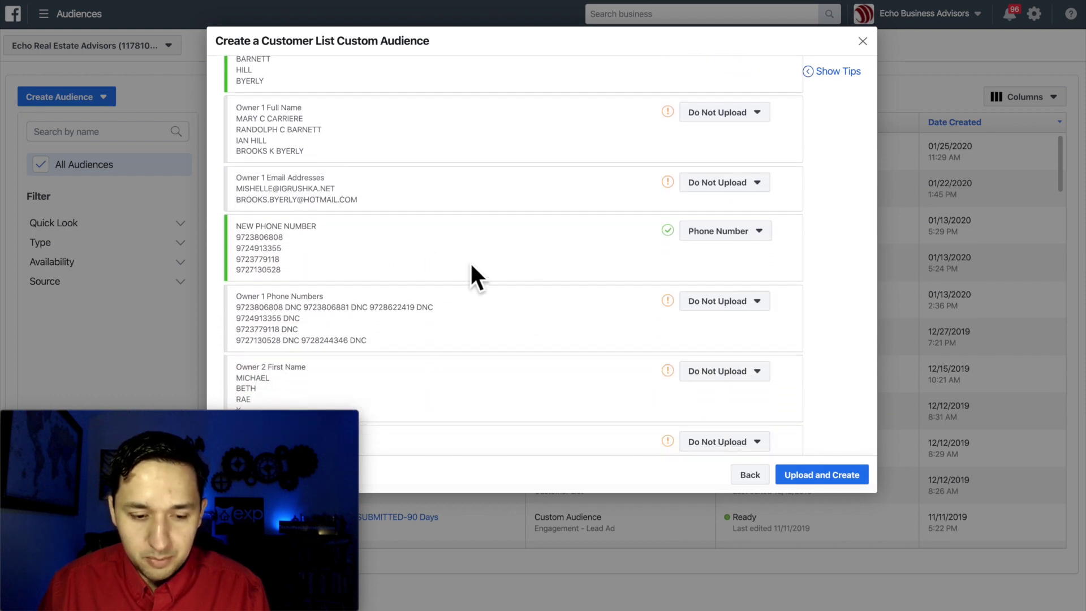
pyautogui.click(719, 187)
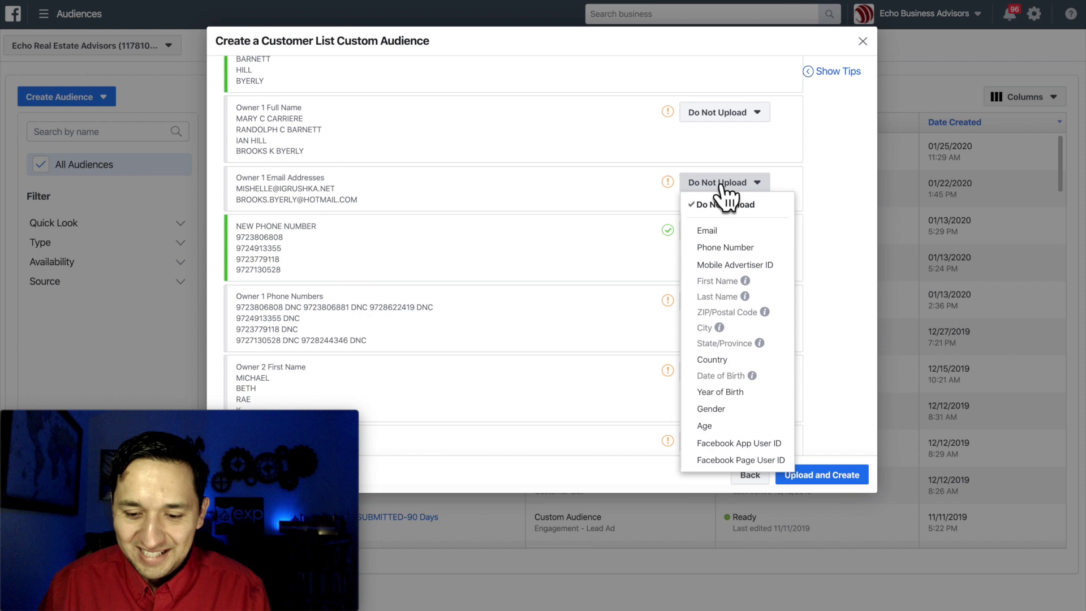
pyautogui.click(716, 231)
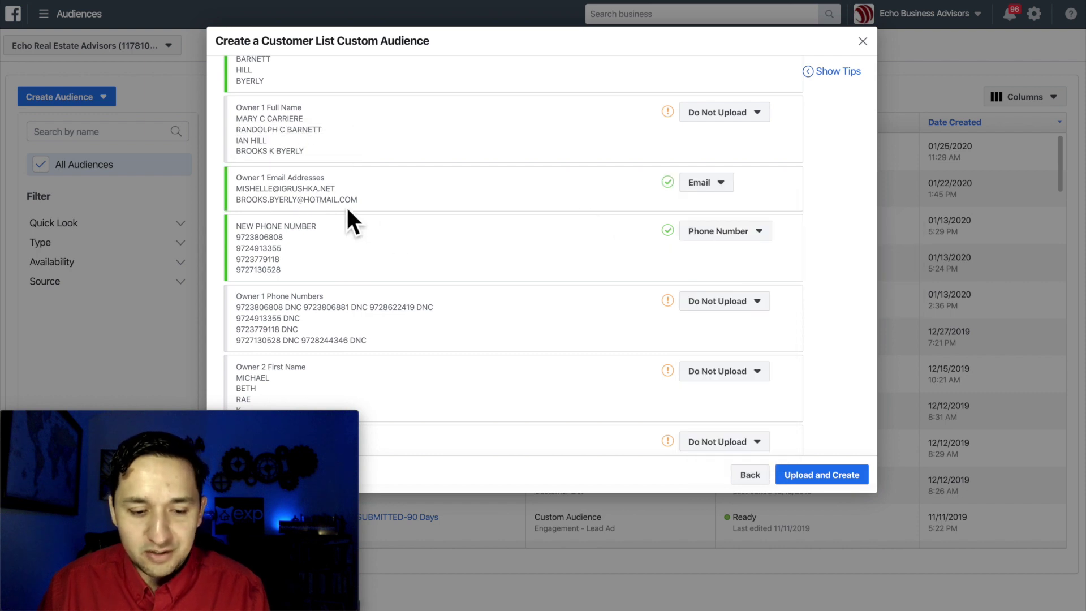
# Step: Review the address, Owner 1, phone and Owner 2 columns to check which ones have been mapped
pyautogui.scroll(-2, 552, 226)
pyautogui.scroll(-1, 552, 227)
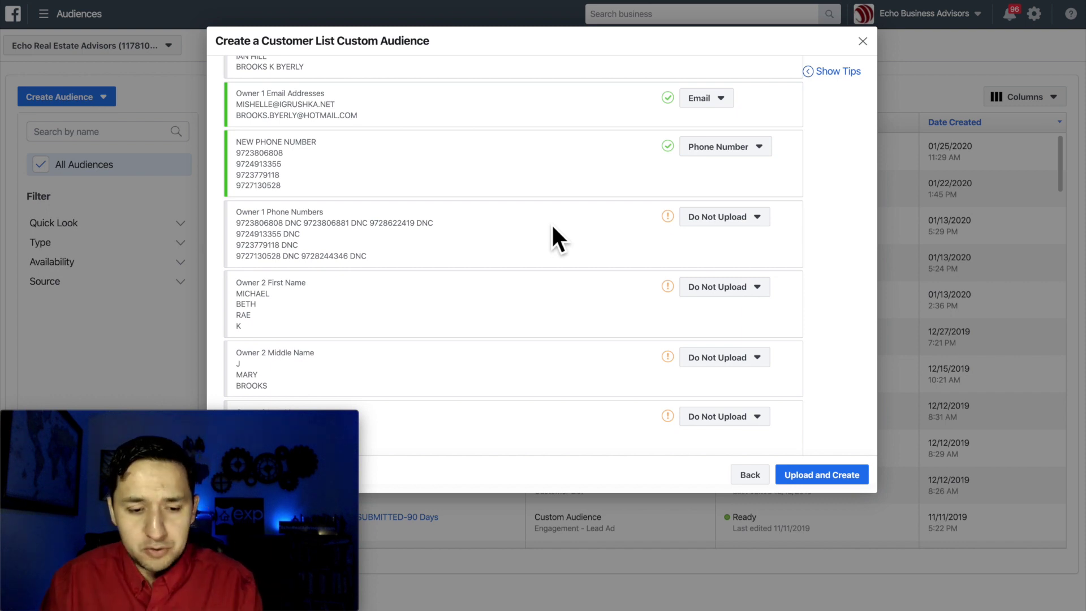
pyautogui.scroll(-1, 552, 226)
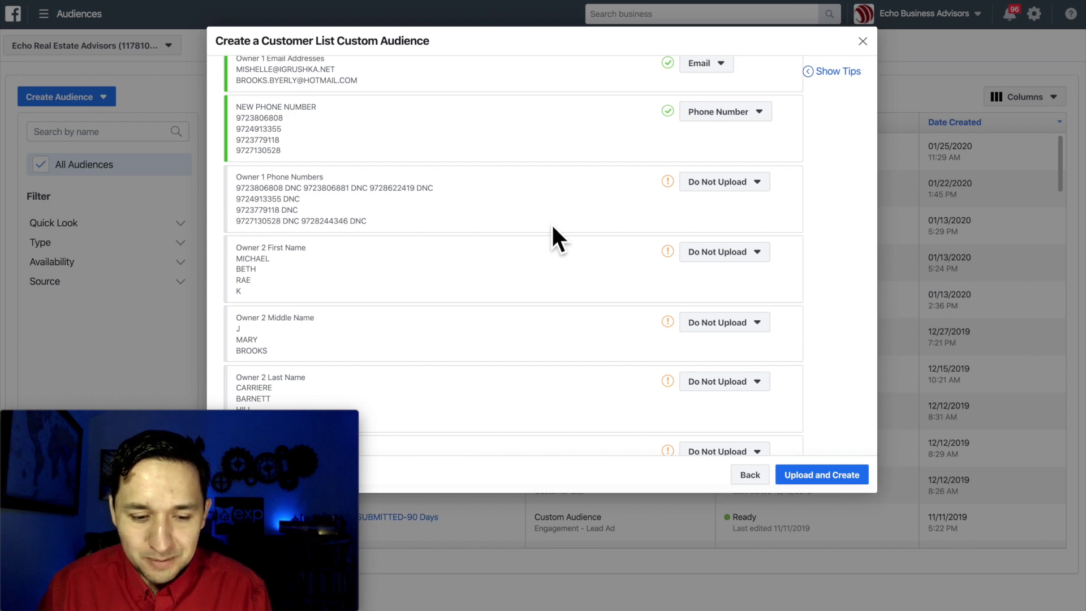
pyautogui.scroll(-2, 553, 228)
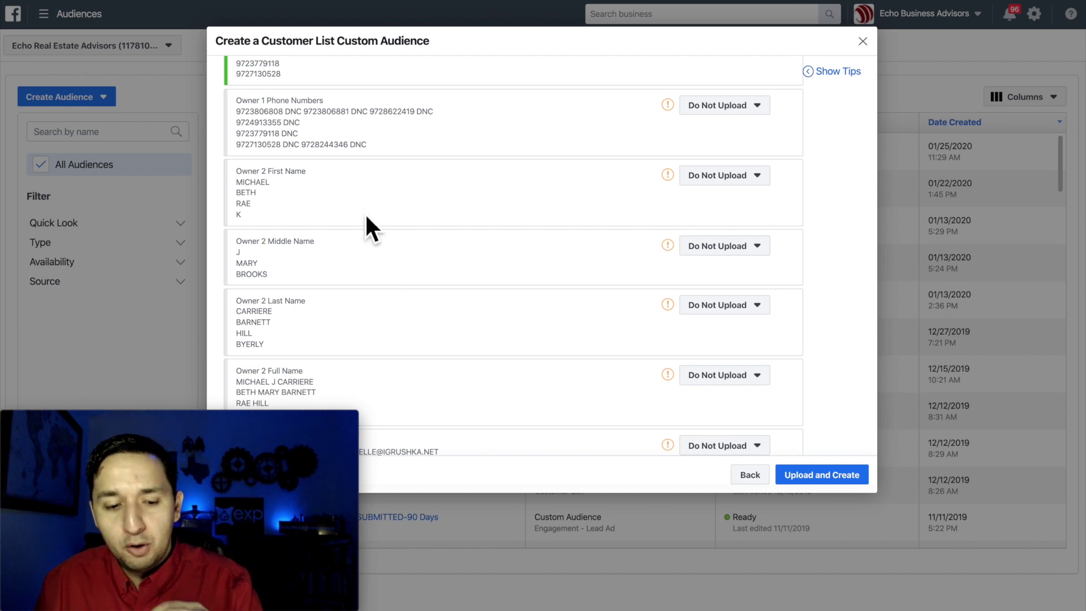
pyautogui.scroll(10, 366, 217)
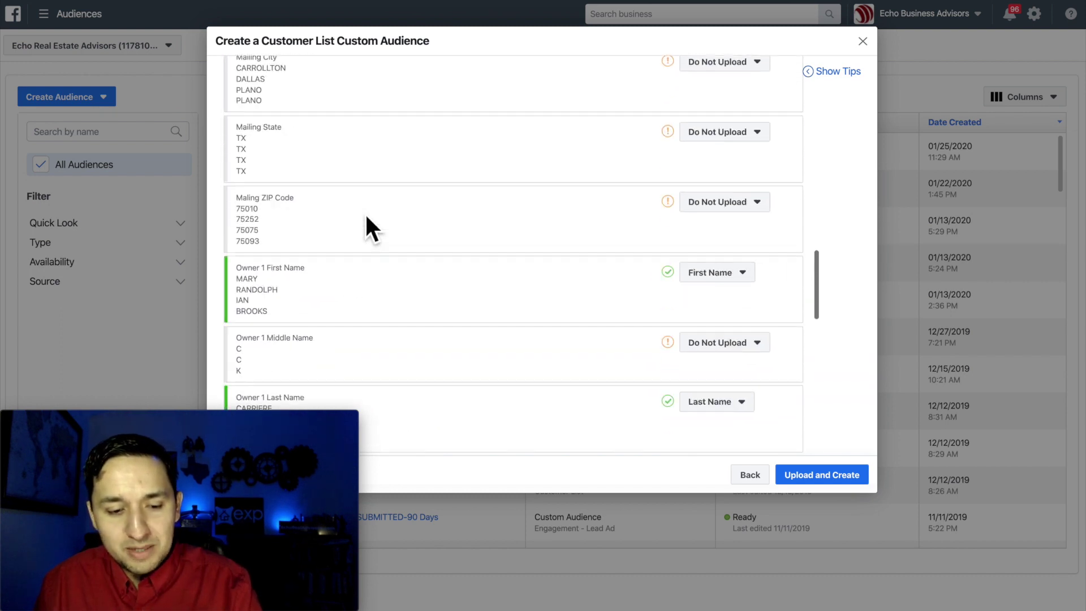
pyautogui.scroll(15, 366, 216)
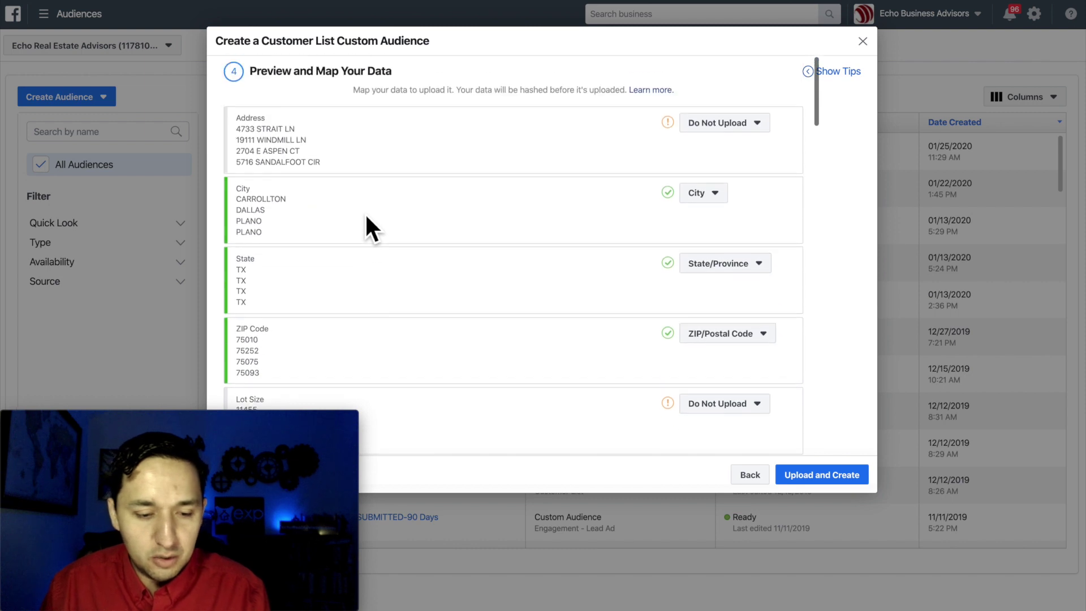
pyautogui.scroll(-15, 366, 216)
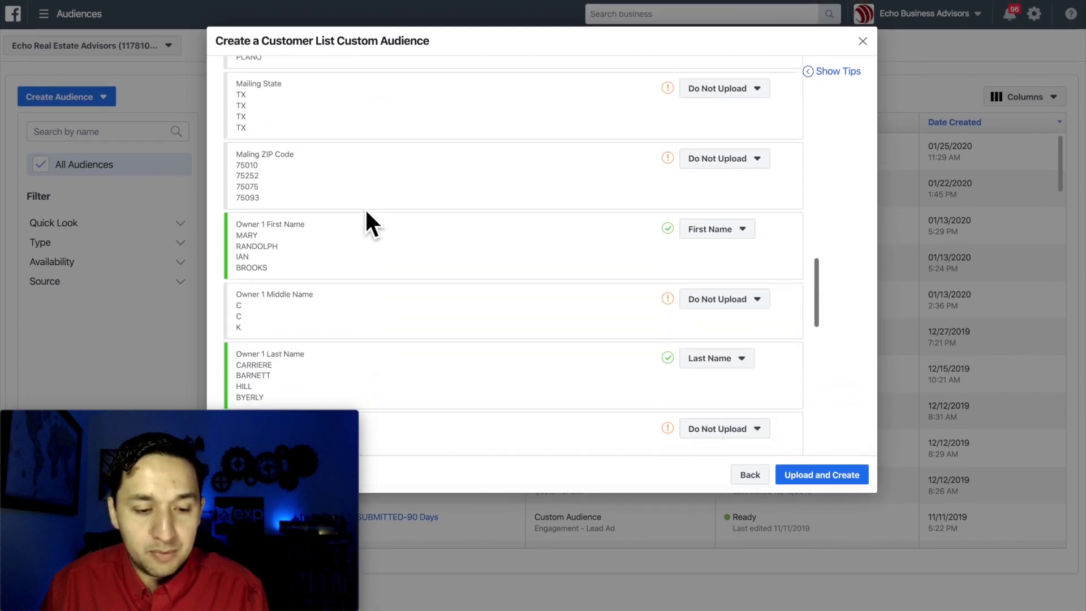
pyautogui.scroll(-3, 366, 217)
pyautogui.scroll(1, 366, 216)
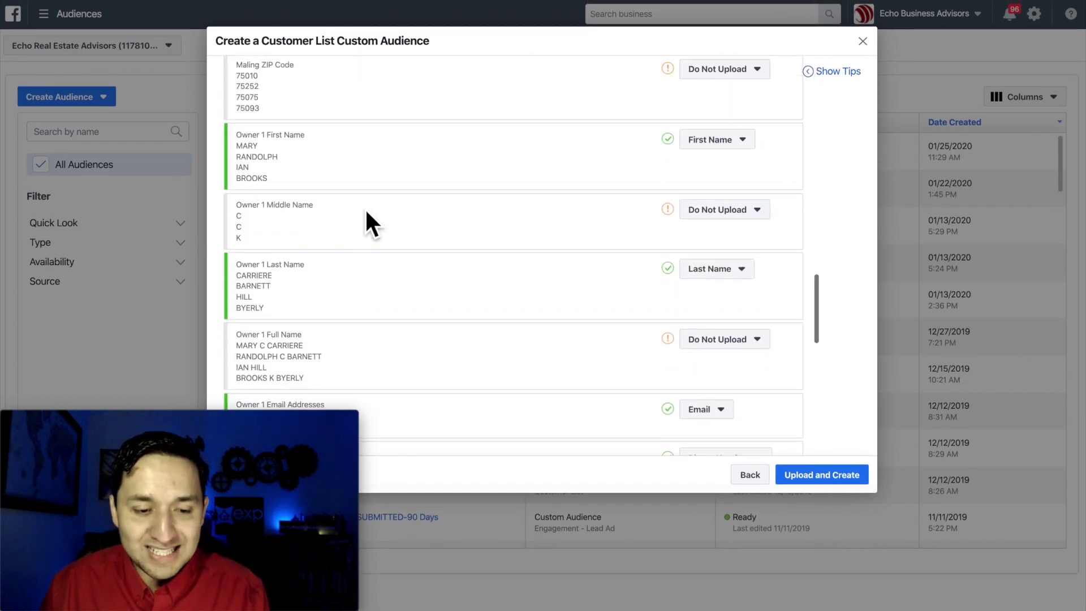
pyautogui.scroll(4, 366, 215)
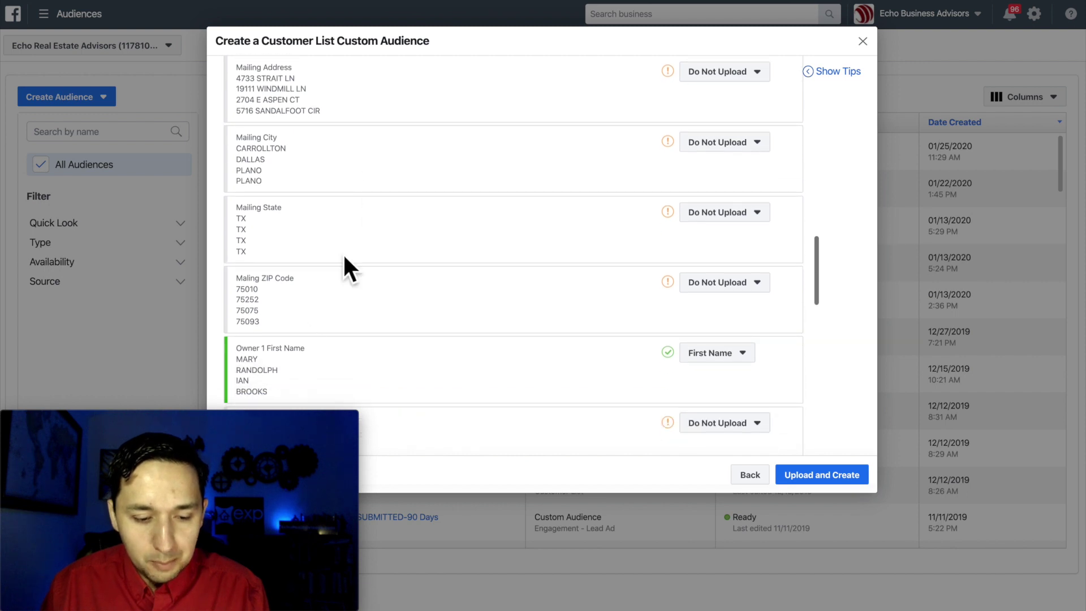
pyautogui.scroll(-5, 318, 334)
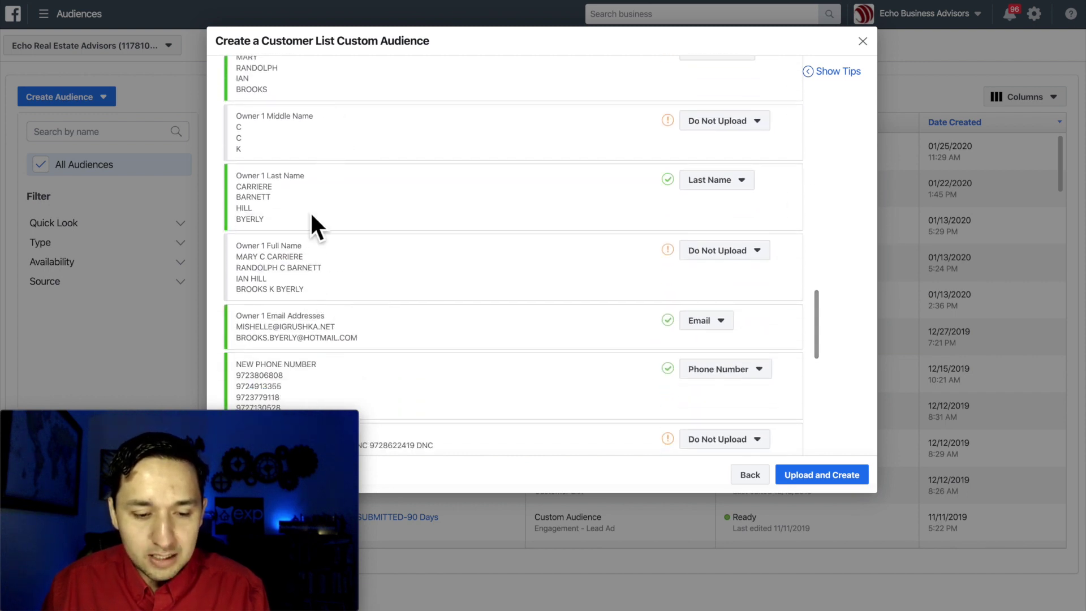
pyautogui.scroll(-3, 311, 216)
pyautogui.scroll(4, 311, 216)
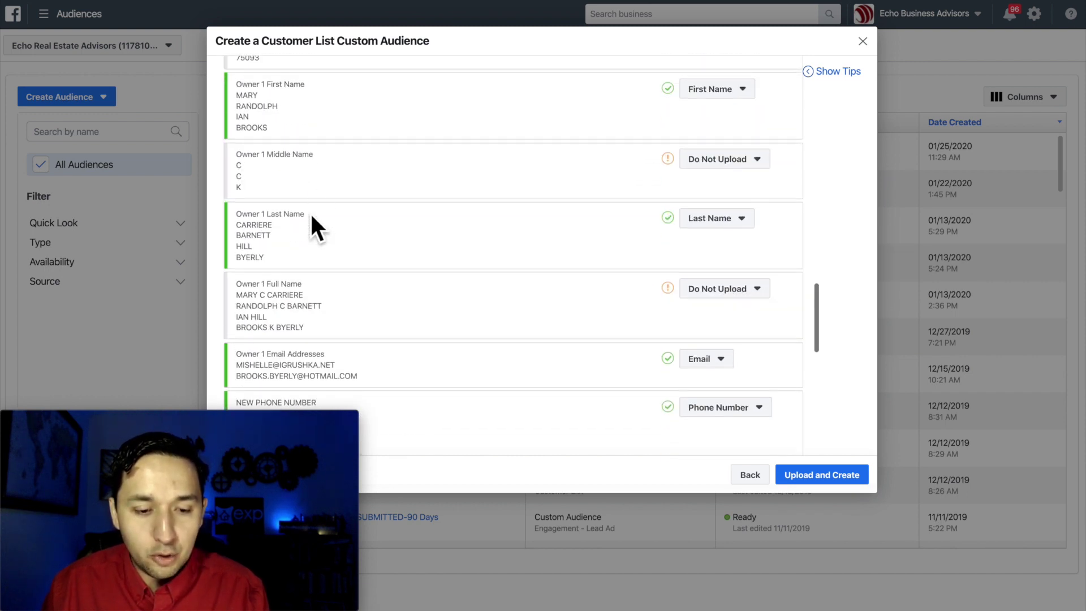
# Step: Check which identifier options are available for the Owner 2 First Name column, leaving it at Do Not Upload
pyautogui.scroll(-8, 333, 229)
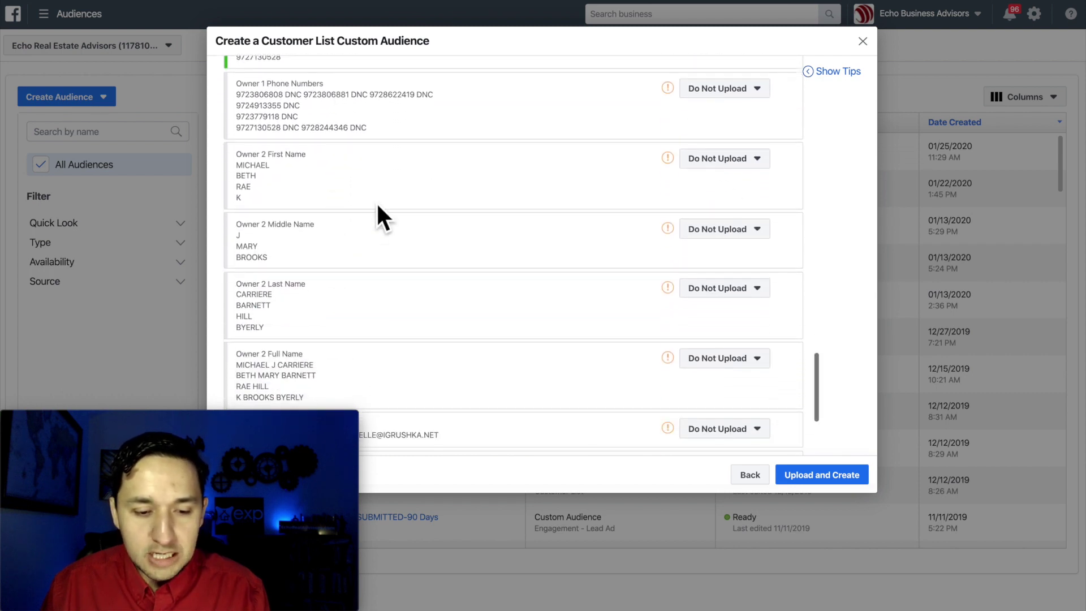
pyautogui.click(748, 159)
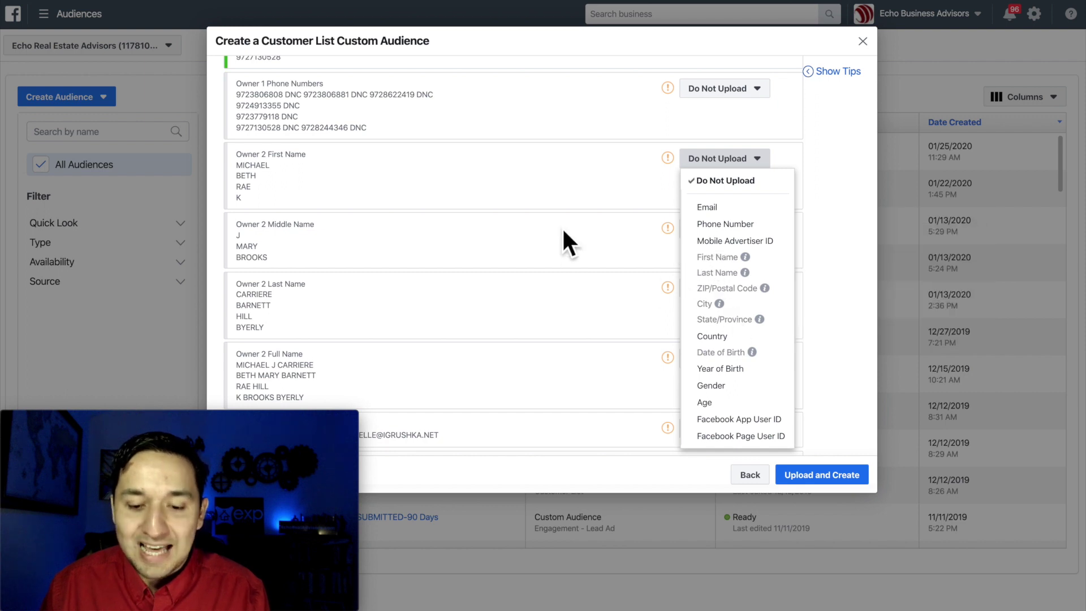
pyautogui.click(584, 220)
# Step: Leave the remaining Owner 2 columns unmapped, upload the data to create the audience, and finish the audience setup
pyautogui.scroll(-2, 584, 221)
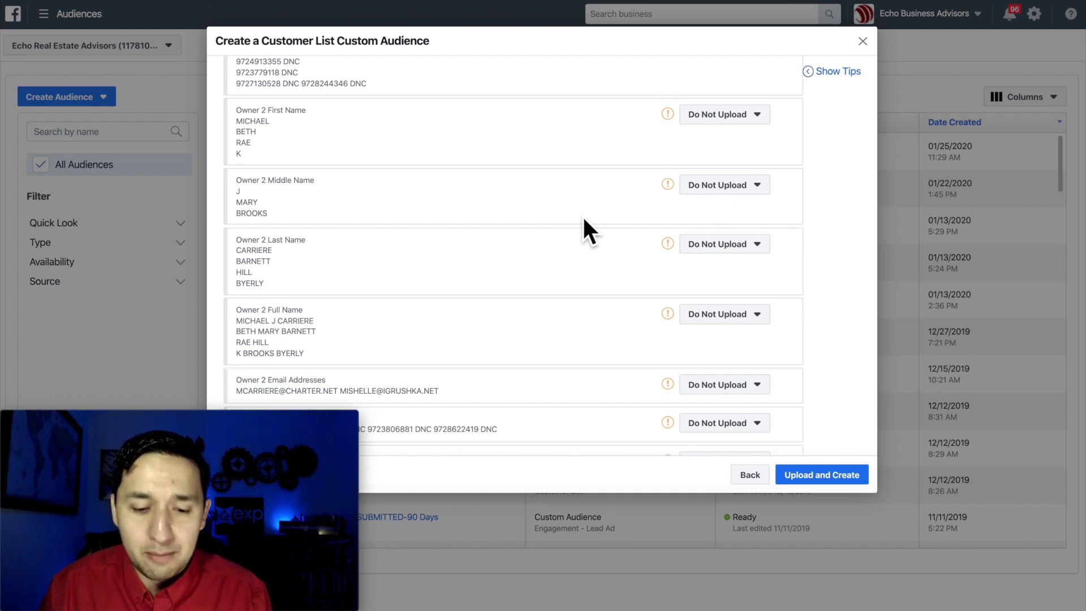
pyautogui.scroll(-4, 584, 220)
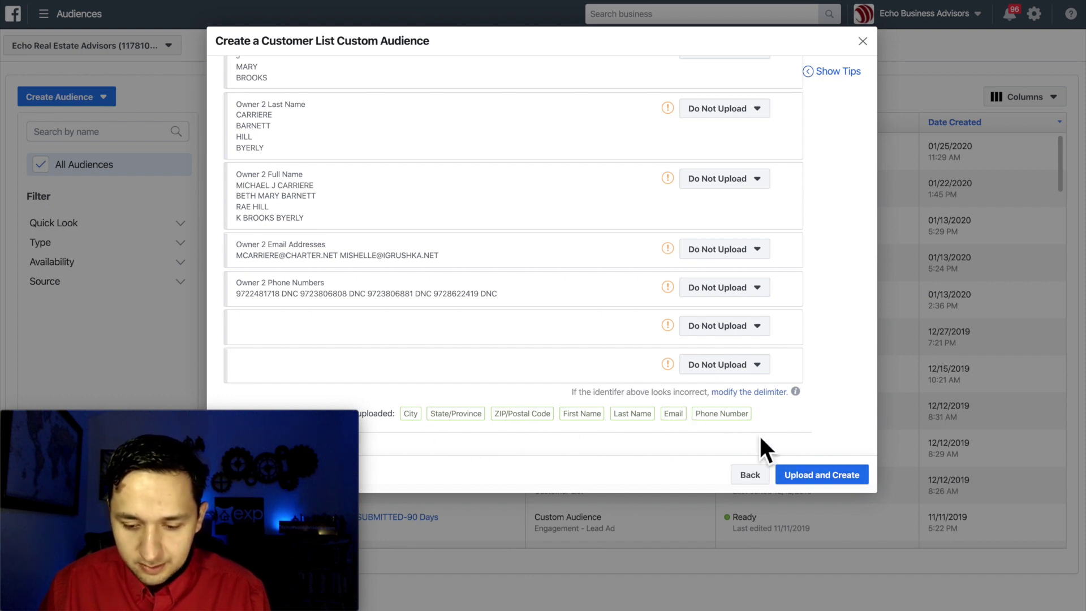
pyautogui.click(828, 476)
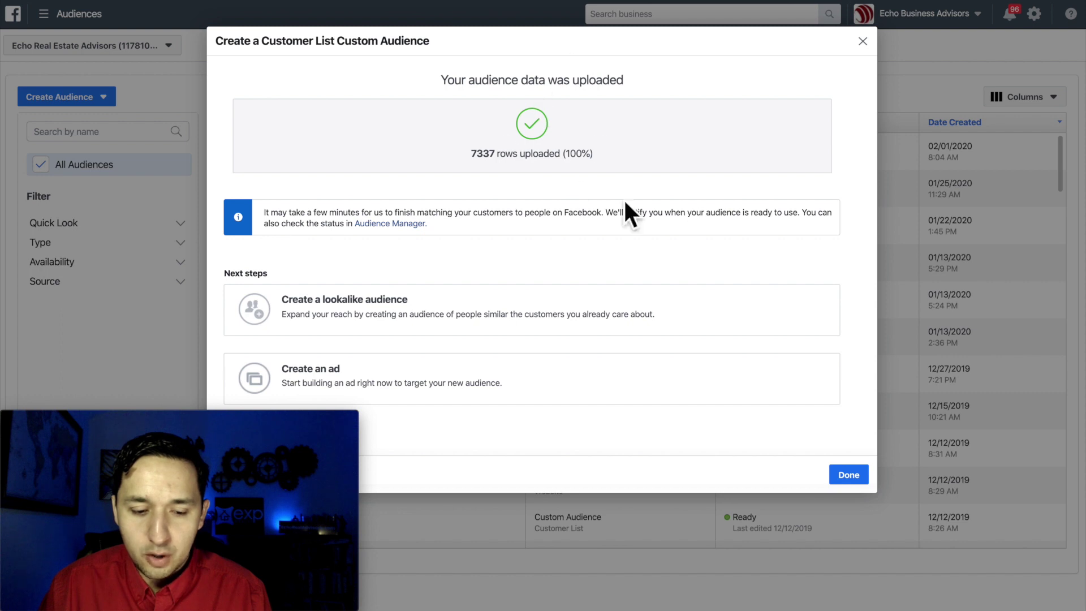
pyautogui.click(849, 476)
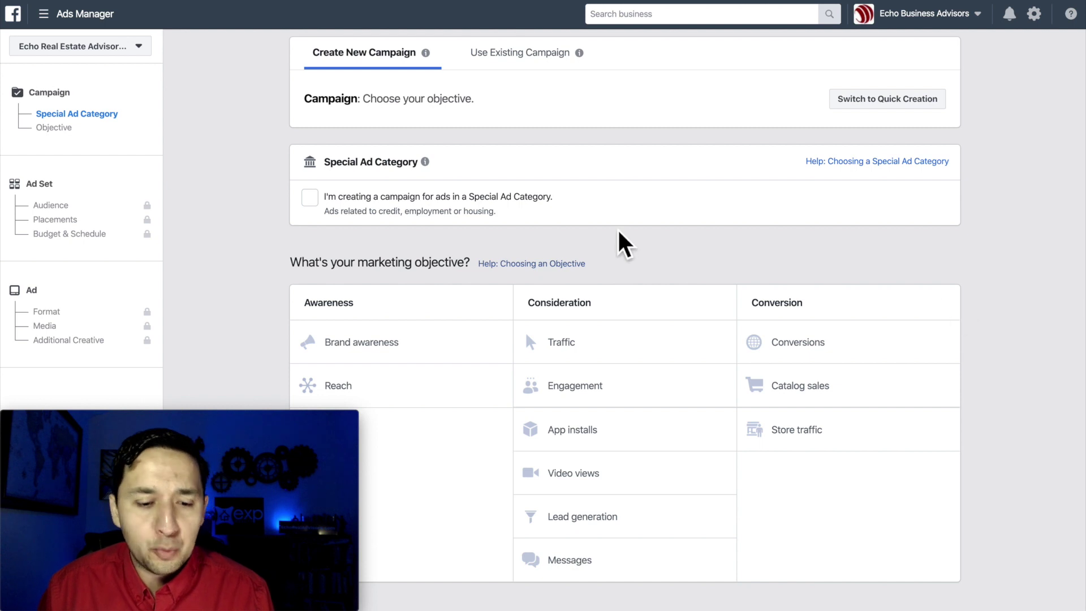
# Step: Set up a new Ads Manager campaign in the Housing special ad category with Traffic as the marketing objective
pyautogui.click(309, 198)
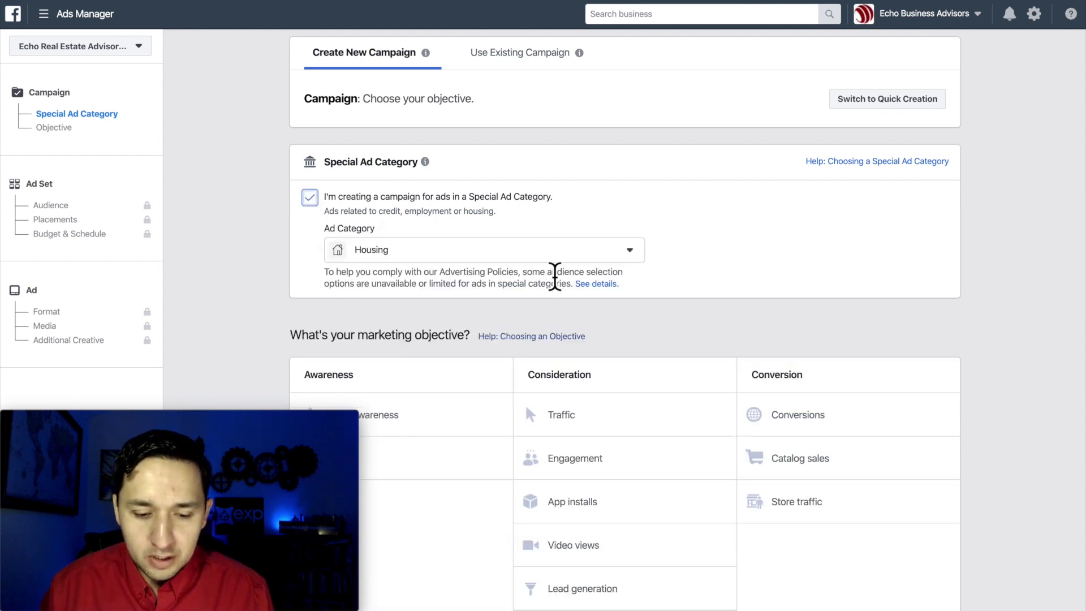
pyautogui.scroll(-1, 553, 273)
pyautogui.click(572, 362)
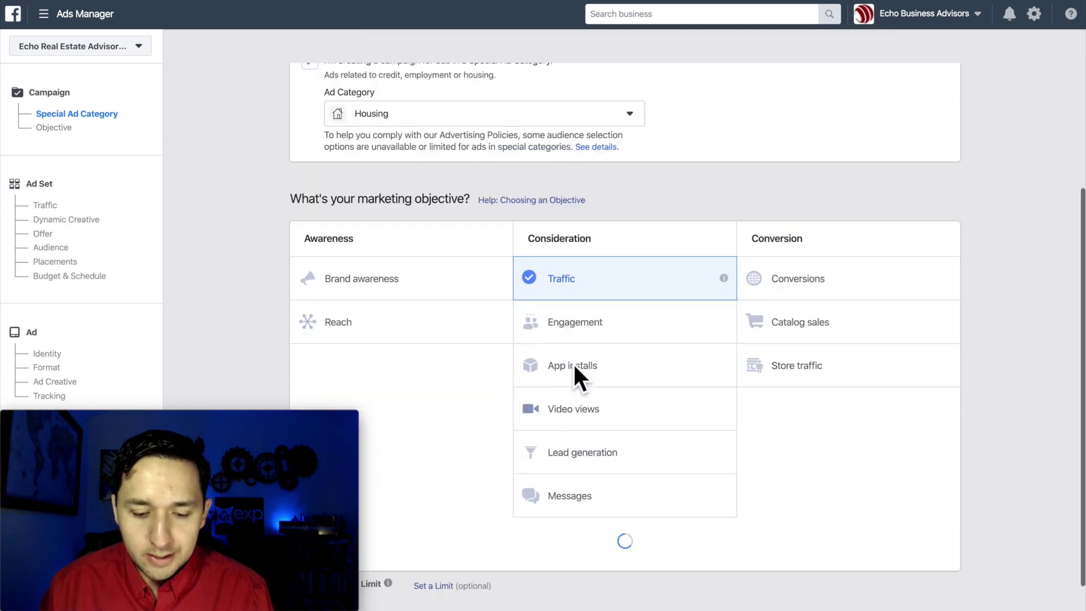
pyautogui.scroll(3, 598, 196)
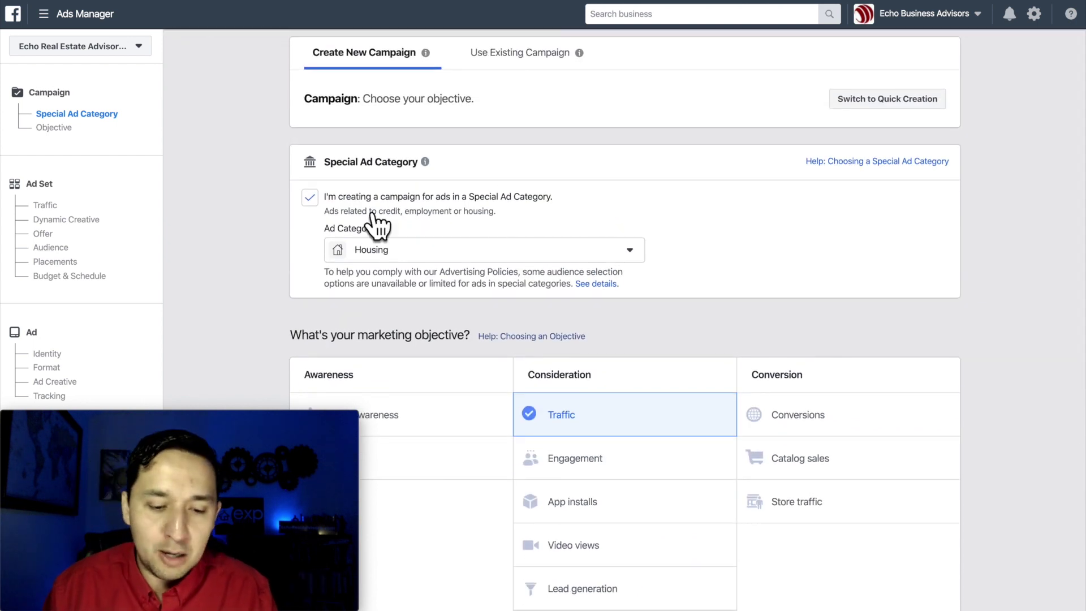
# Step: Continue from the campaign level to the ad set and look over its traffic destination, dynamic creative and offer settings
pyautogui.scroll(-8, 561, 295)
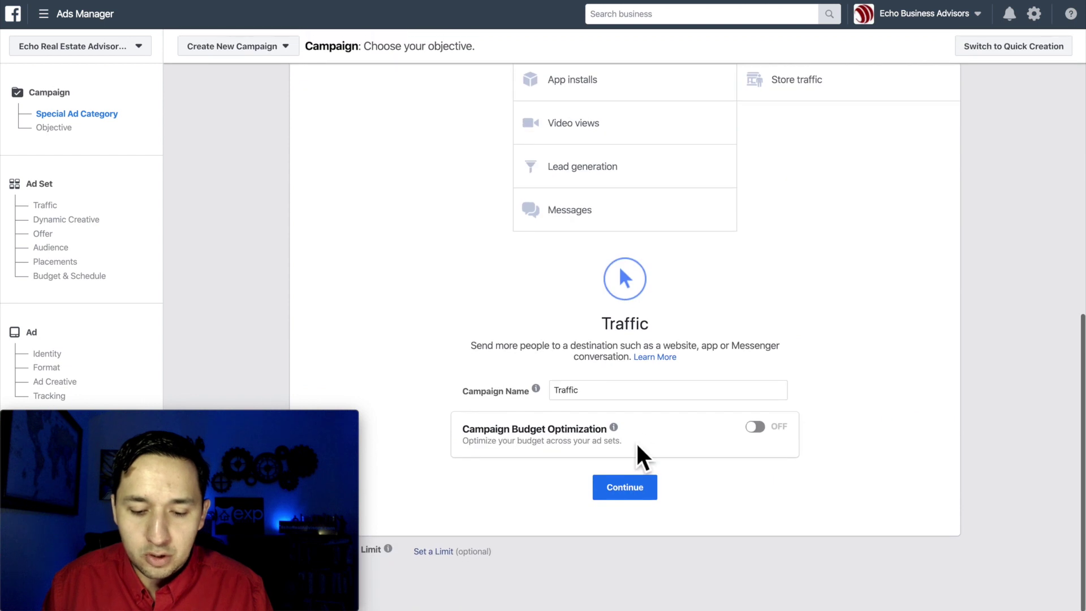
pyautogui.click(630, 488)
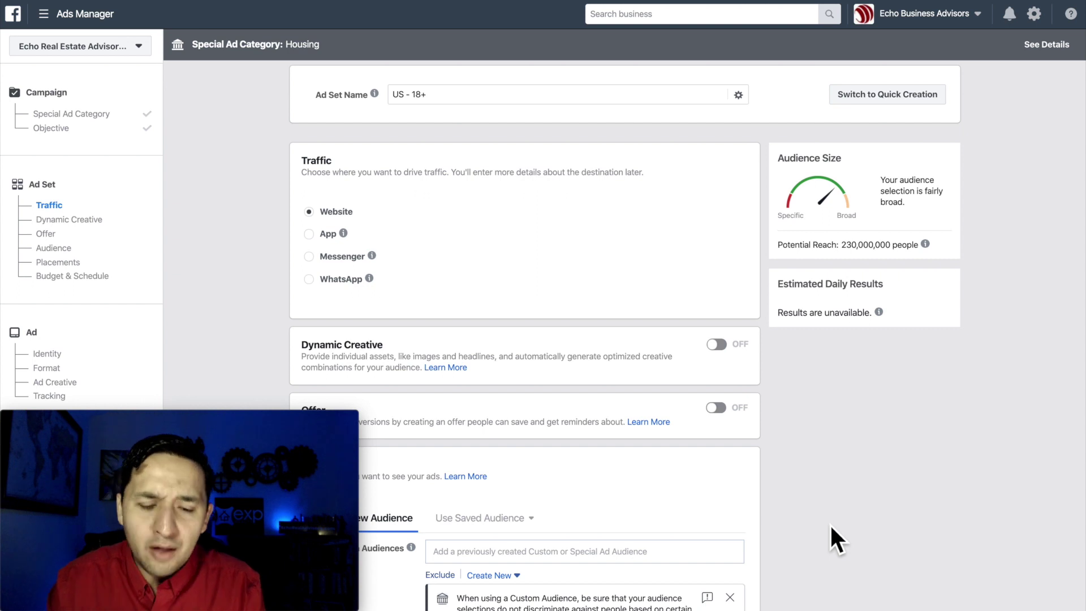
pyautogui.scroll(-3, 563, 300)
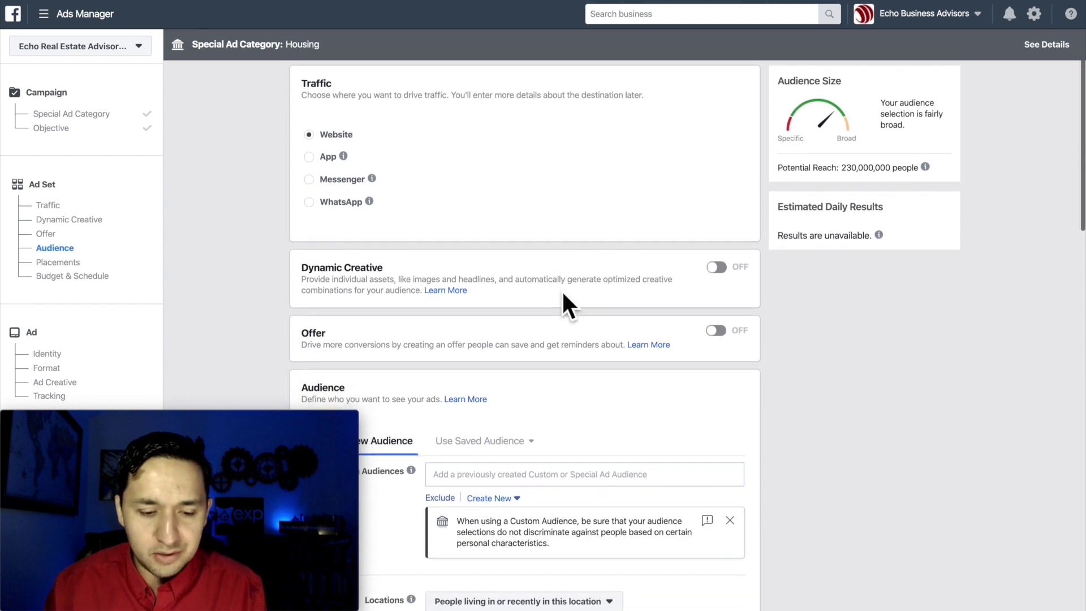
pyautogui.scroll(-1, 563, 299)
pyautogui.scroll(2, 563, 300)
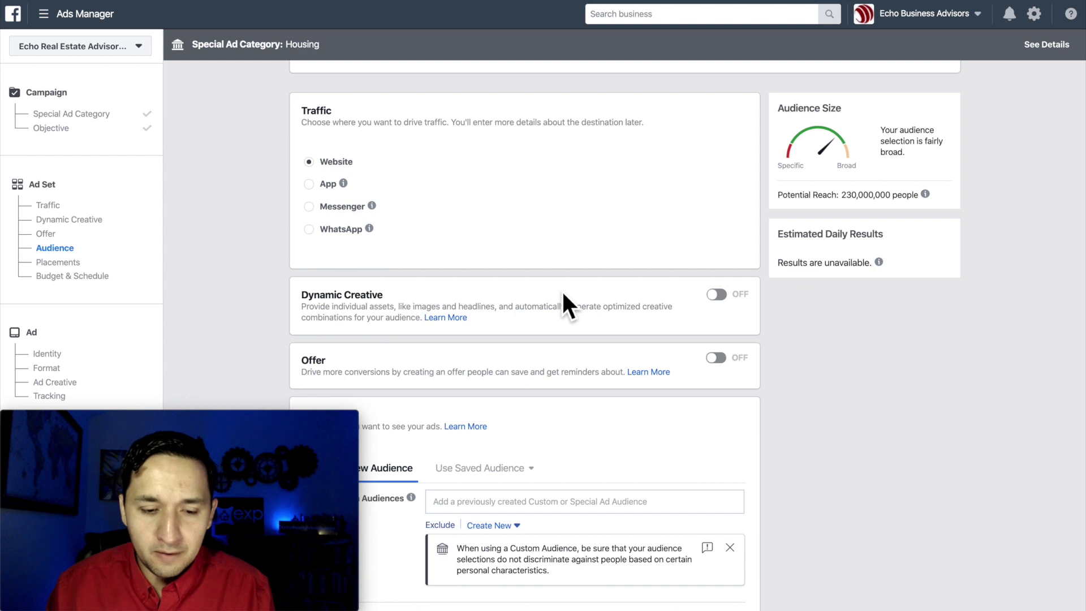
pyautogui.scroll(2, 563, 293)
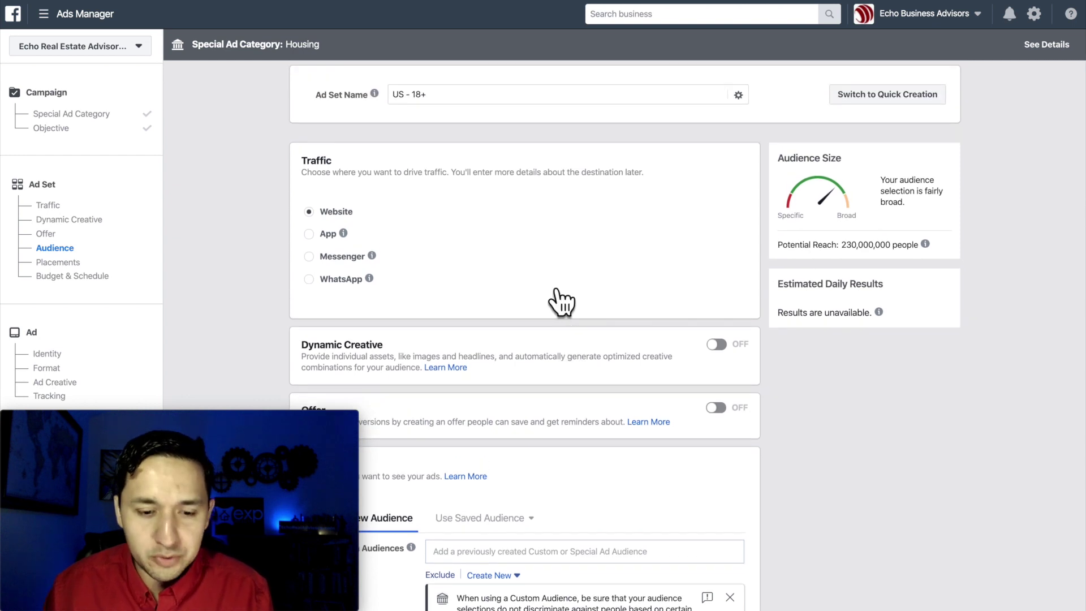
# Step: Add the 400KP-400KE-5OWR-OCPD-SINGLE customer list as the ad set's custom audience and check the estimated daily results
pyautogui.scroll(-5, 506, 325)
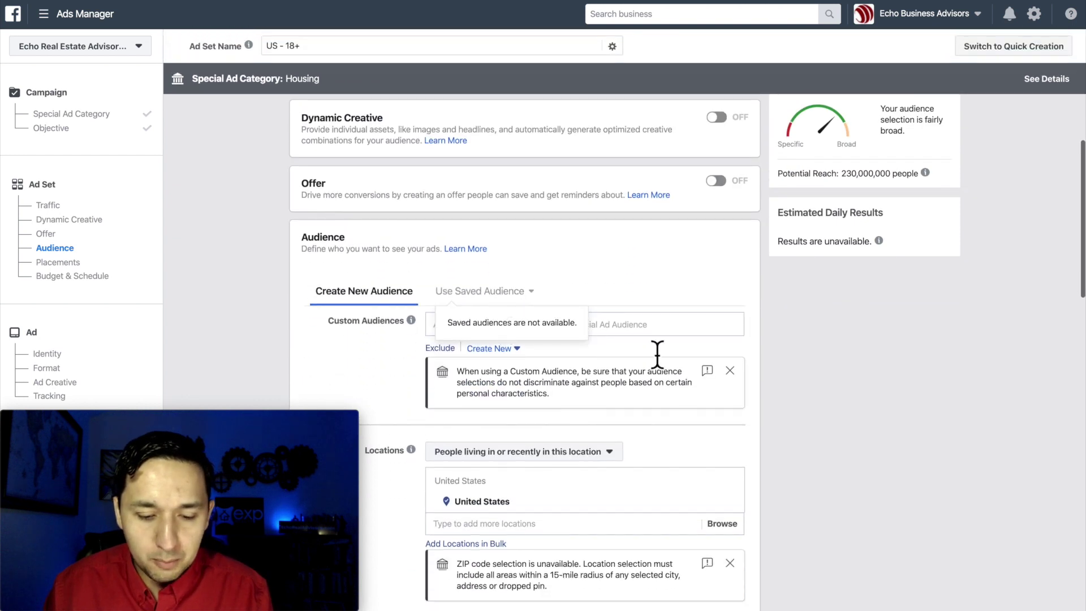
pyautogui.click(631, 332)
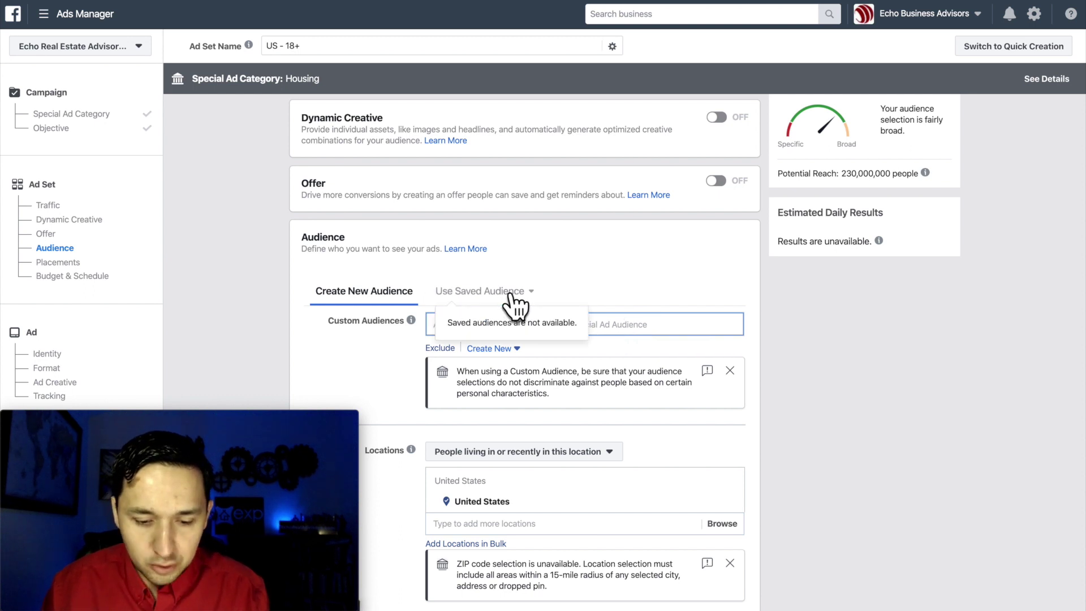
pyautogui.scroll(-1, 676, 333)
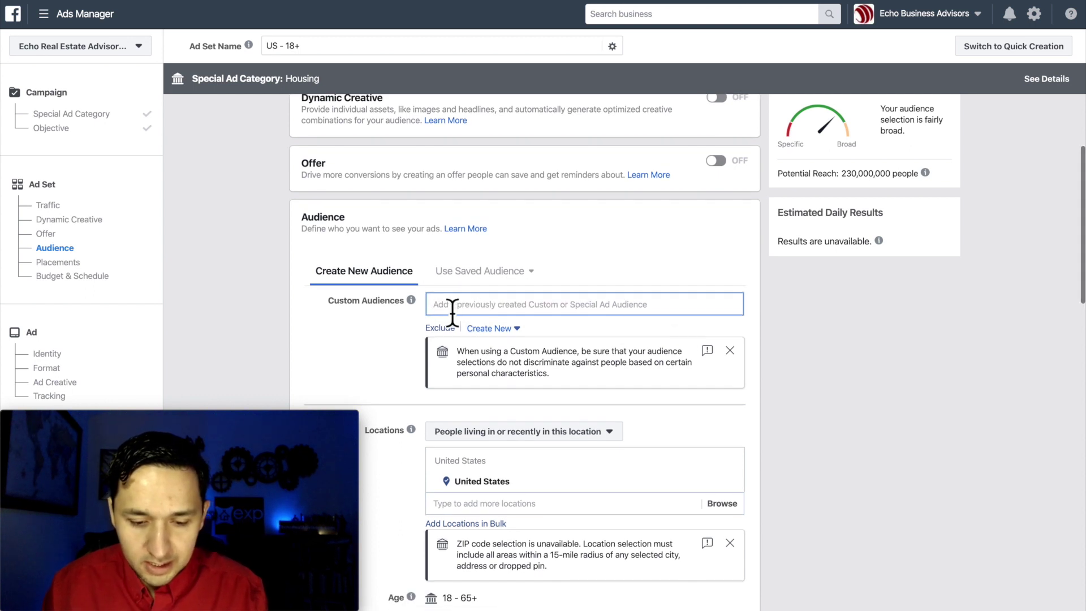
pyautogui.click(585, 315)
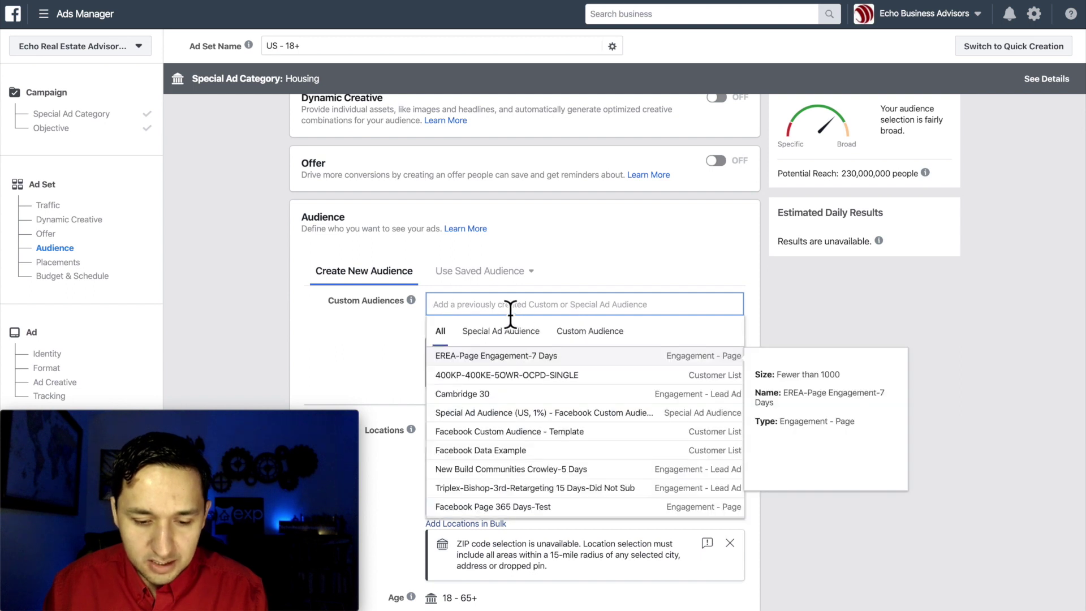
pyautogui.click(479, 375)
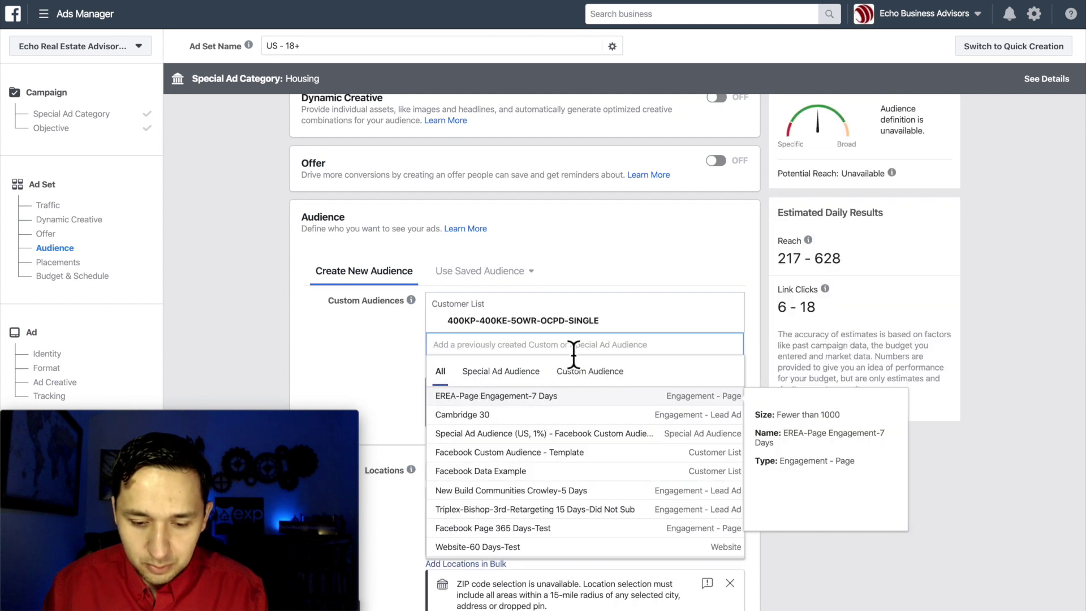
pyautogui.click(413, 348)
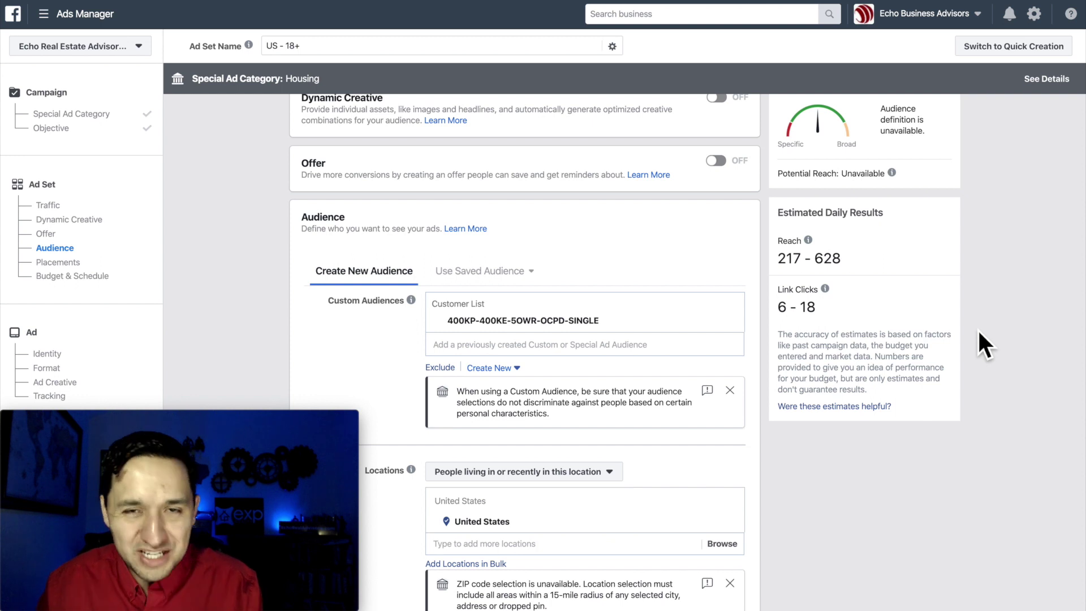
pyautogui.moveTo(808, 241)
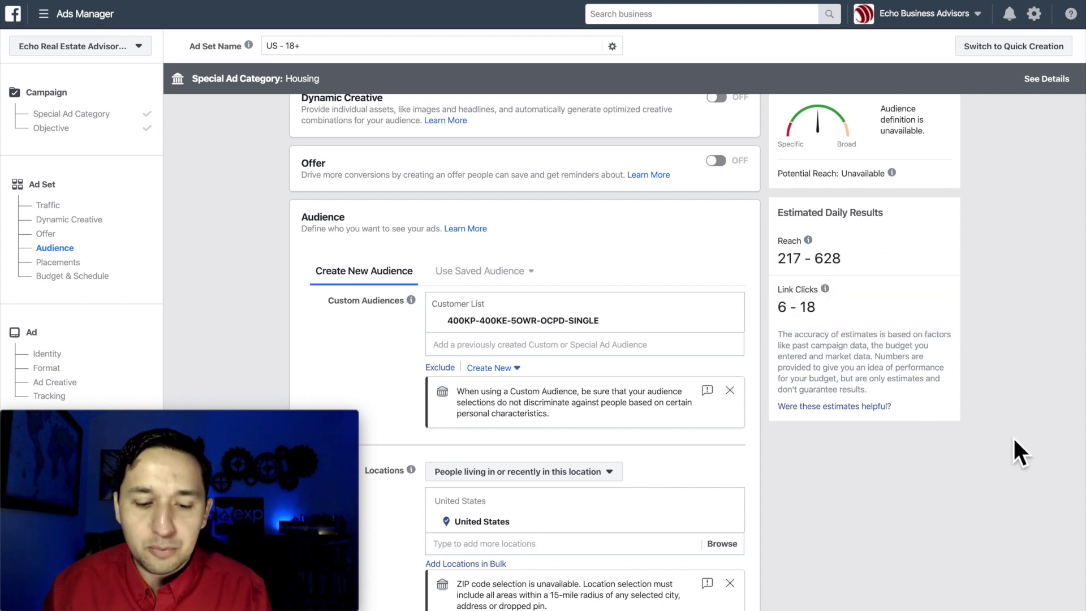
# Step: Change the audience location from the United States to the city of Dallas, Texas
pyautogui.scroll(-1, 1015, 440)
pyautogui.scroll(-1, 1014, 440)
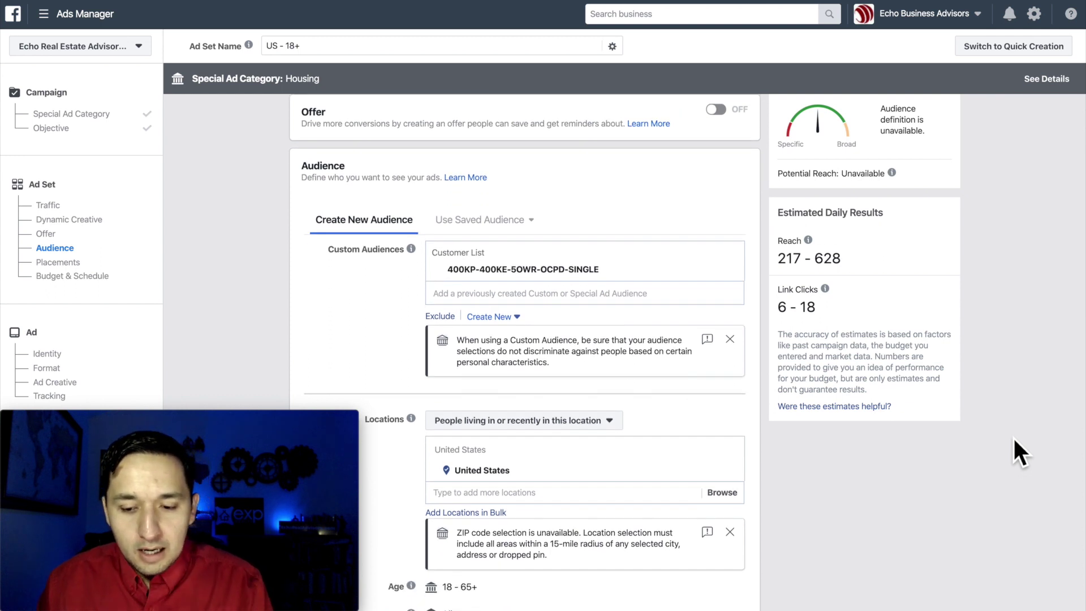
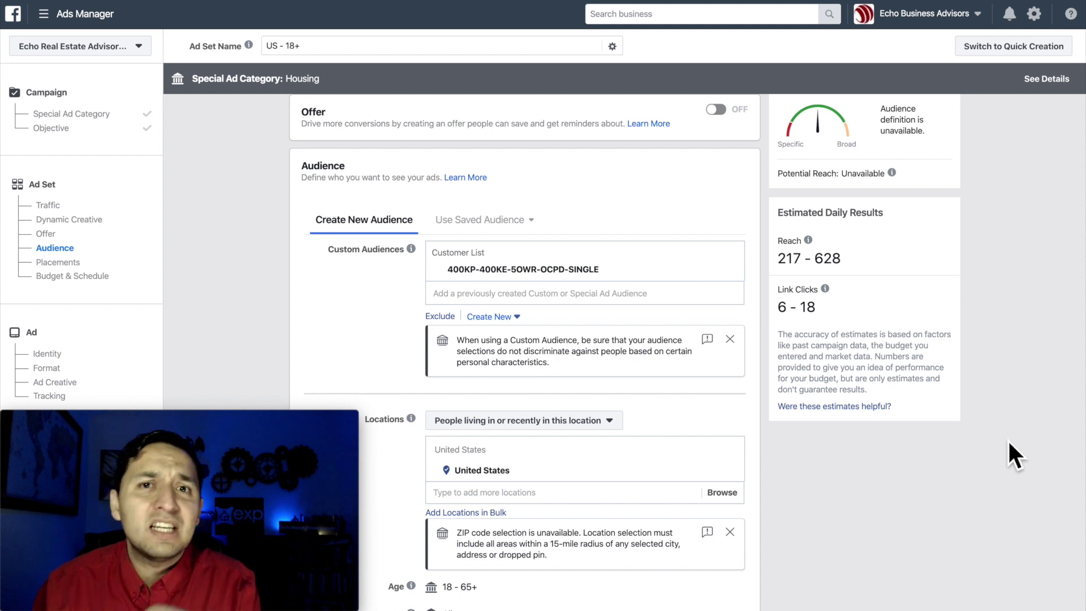
pyautogui.scroll(-3, 1009, 440)
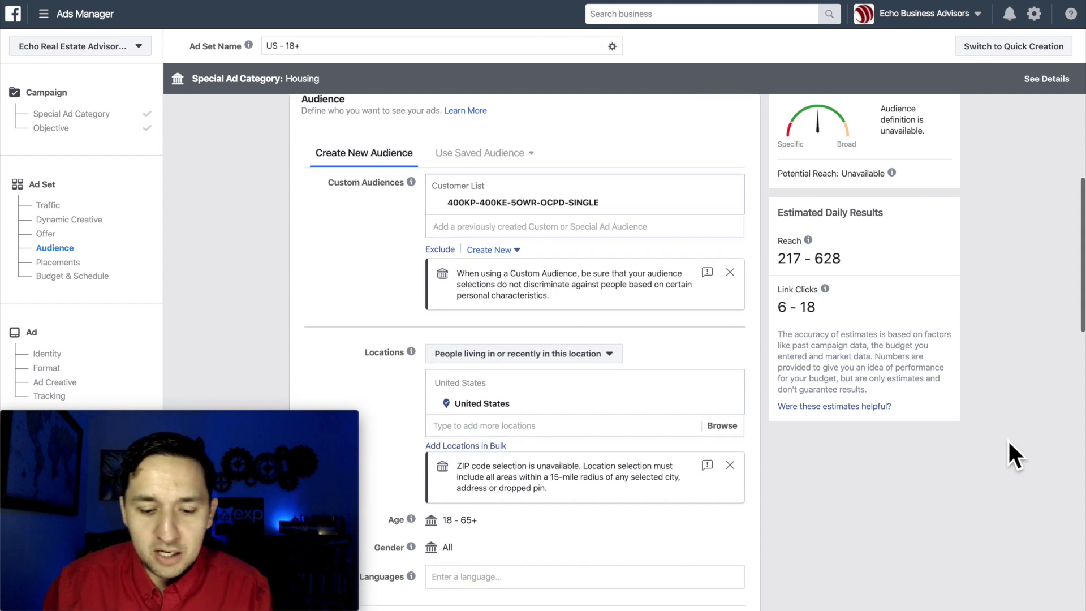
pyautogui.scroll(-2, 1008, 442)
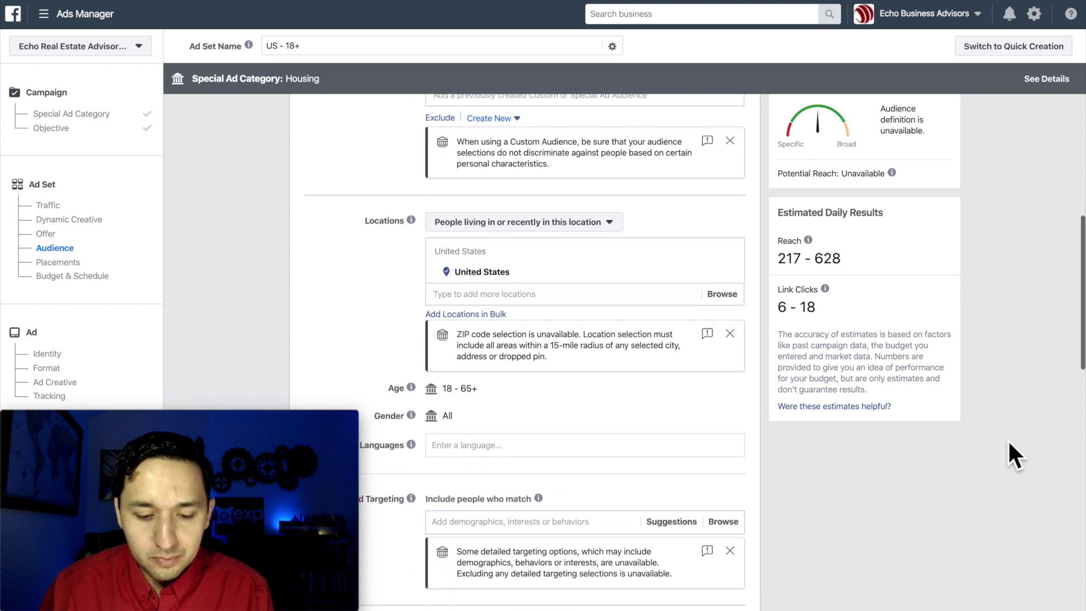
pyautogui.scroll(-3, 547, 449)
pyautogui.scroll(3, 547, 450)
pyautogui.click(524, 281)
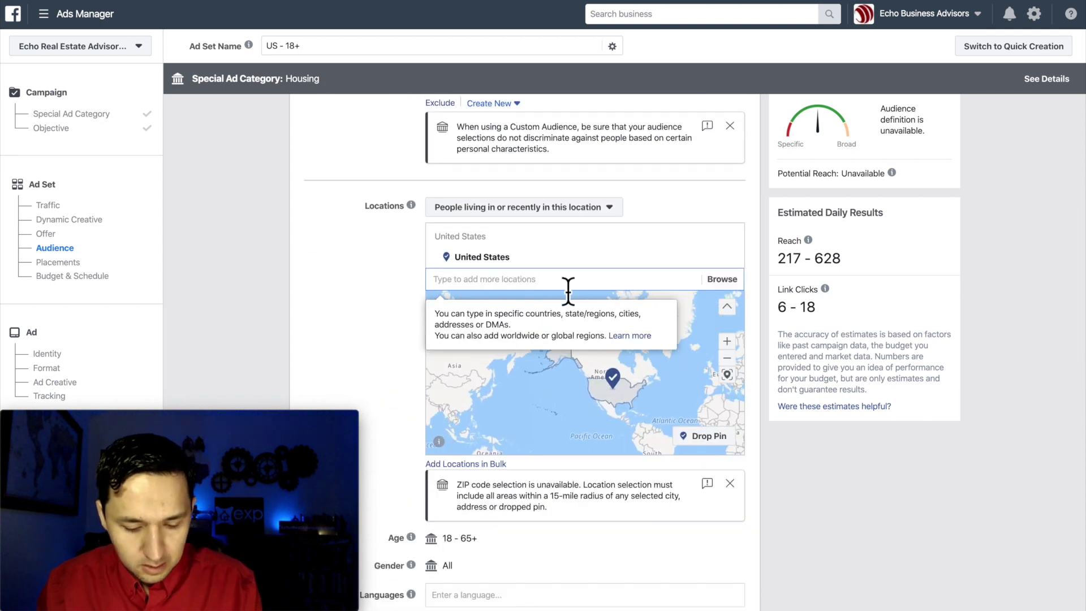
pyautogui.write('DALL')
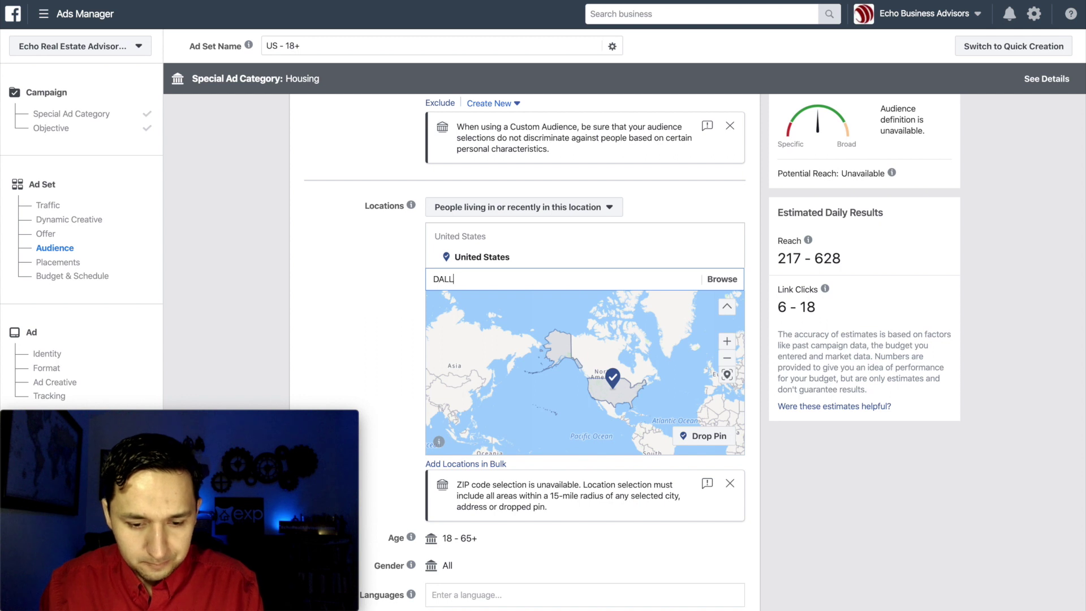
pyautogui.write('AS')
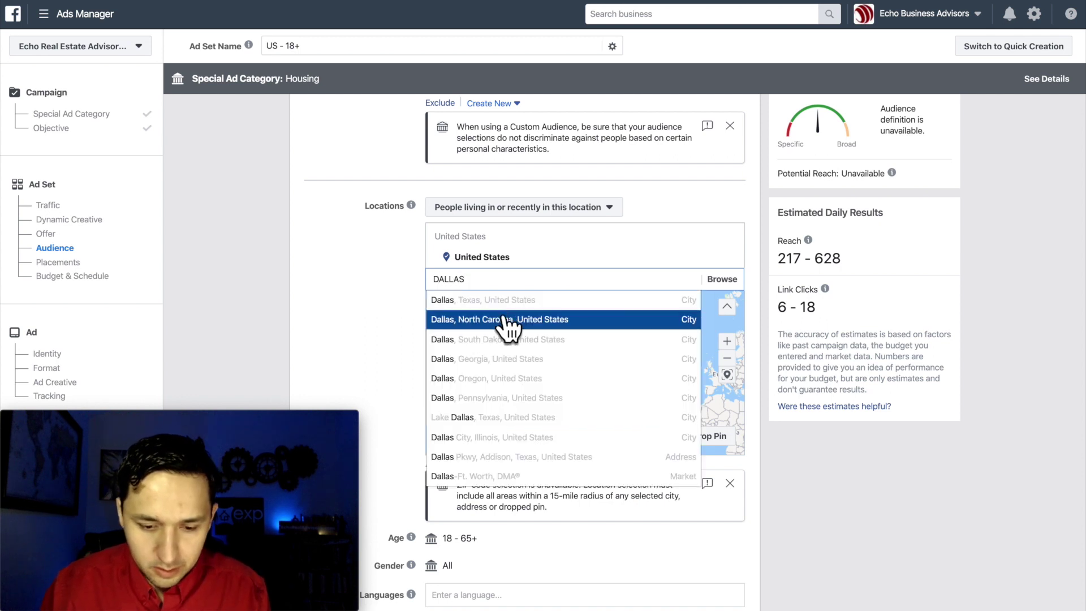
pyautogui.click(509, 304)
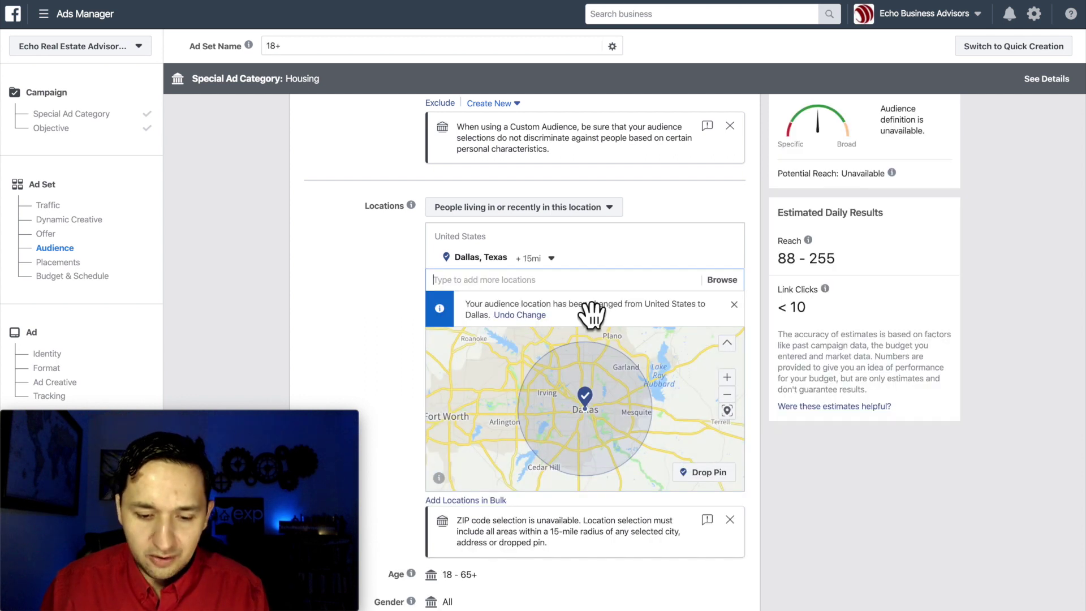
# Step: Widen the radius around Dallas to 50 miles and check the covered area on the map
pyautogui.click(551, 259)
pyautogui.moveTo(544, 318); pyautogui.dragTo(623, 327)
pyautogui.click(625, 347)
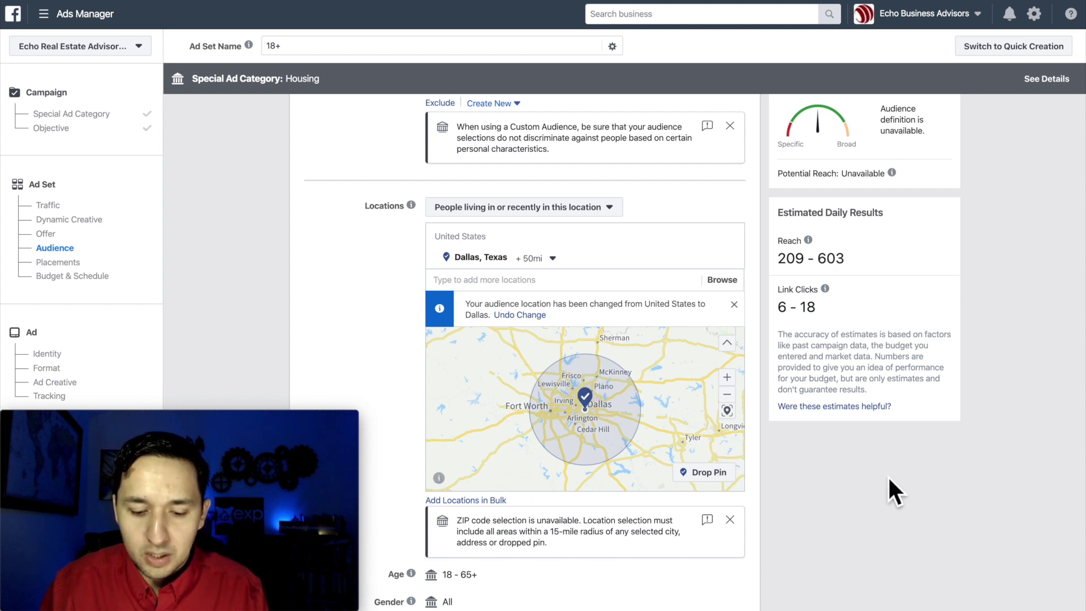
pyautogui.scroll(-3, 906, 552)
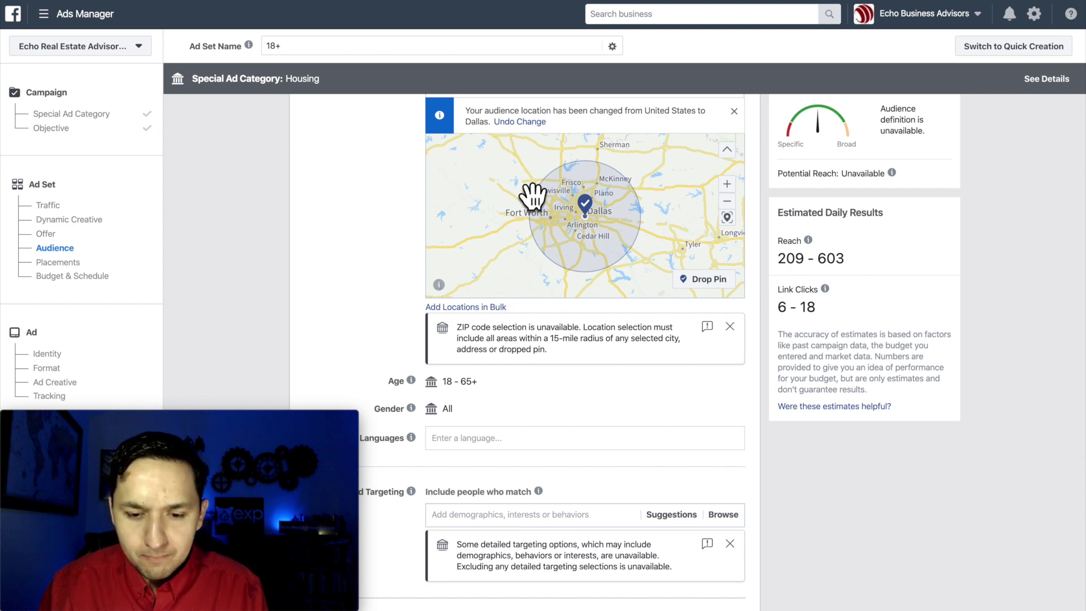
pyautogui.moveTo(555, 177); pyautogui.dragTo(527, 194)
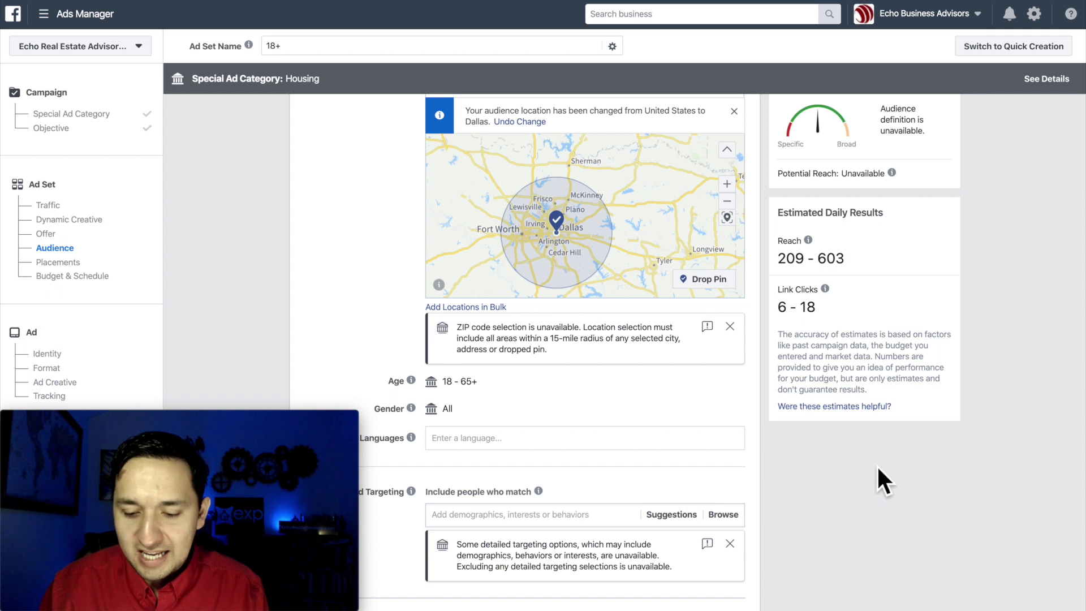
# Step: Review the remaining targeting, keep Automatic Placements, Link Clicks optimization and the $20.00 daily budget, and continue to the ad setup
pyautogui.scroll(-5, 877, 466)
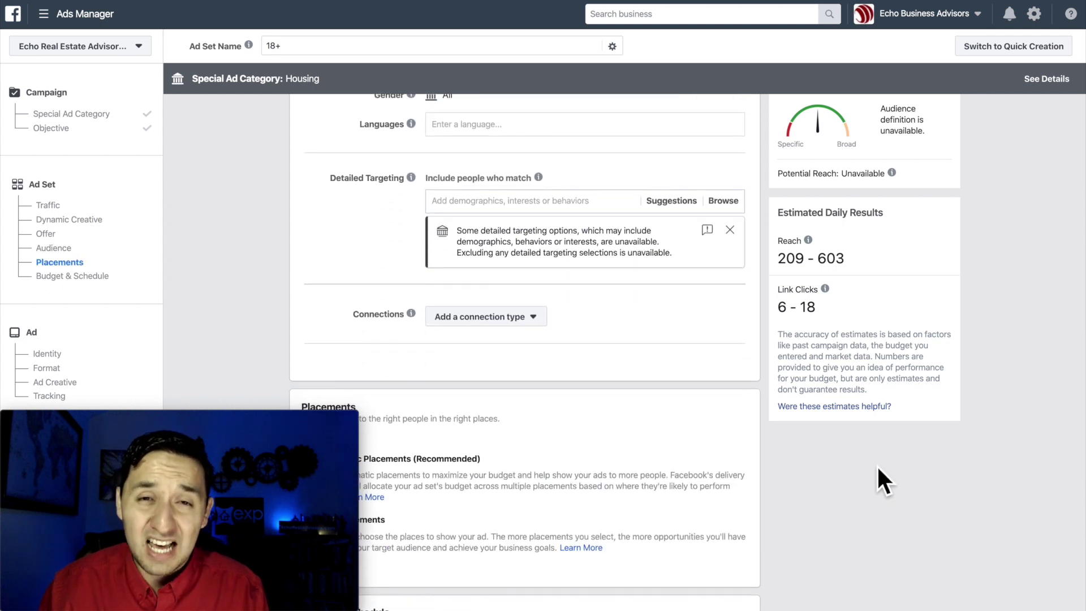
pyautogui.scroll(-3, 878, 467)
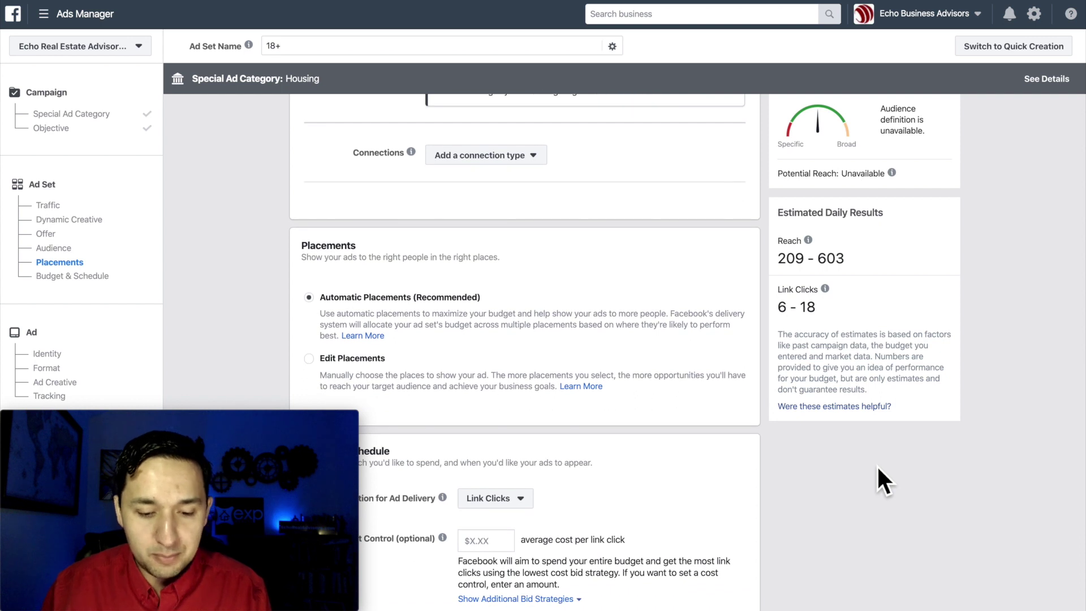
pyautogui.scroll(6, 730, 307)
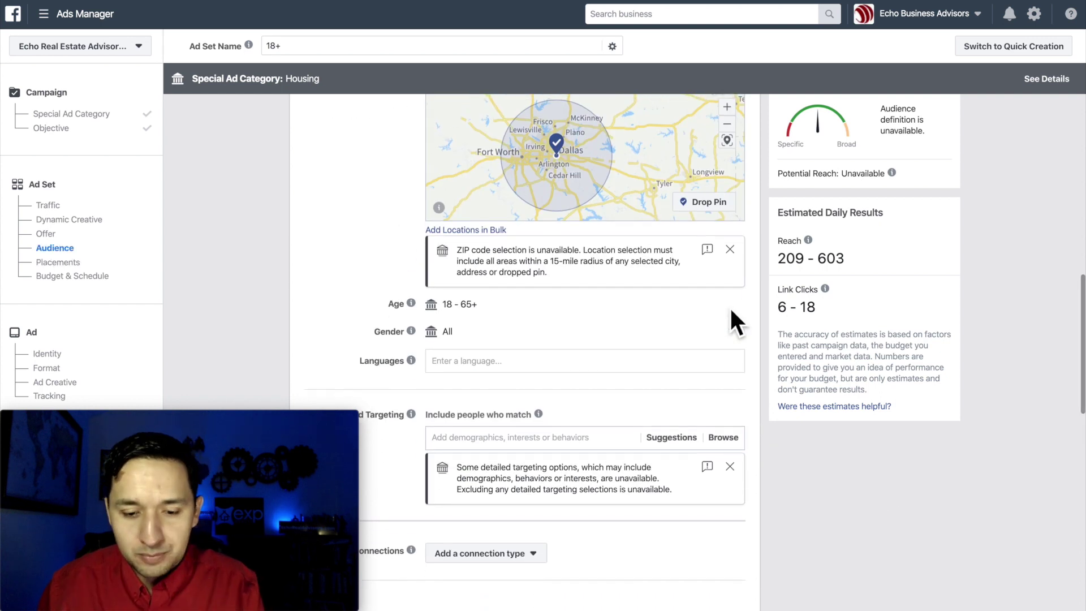
pyautogui.scroll(-7, 730, 306)
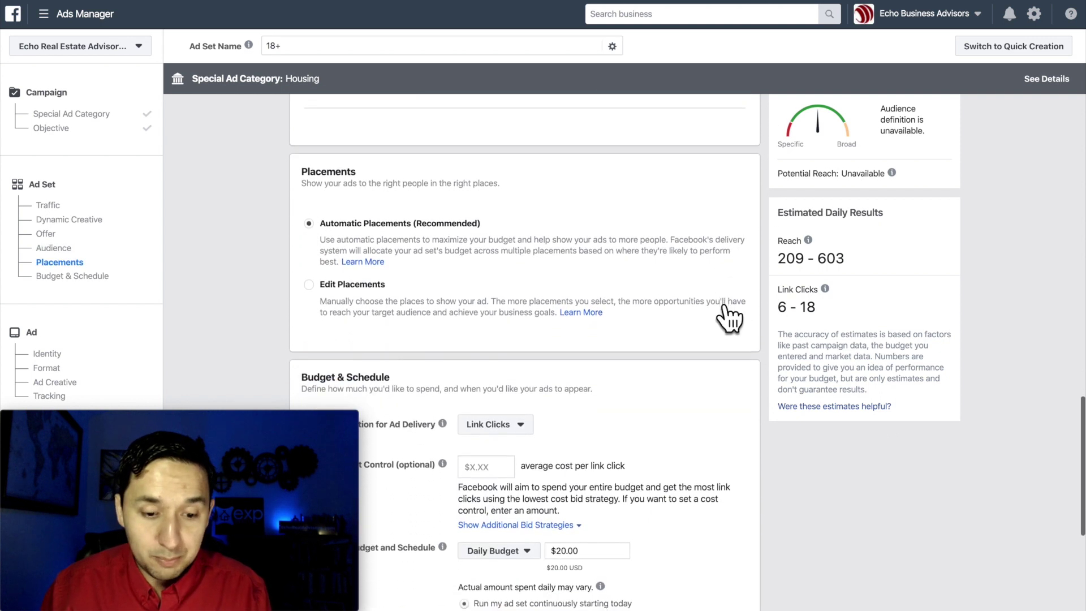
pyautogui.scroll(-2, 693, 403)
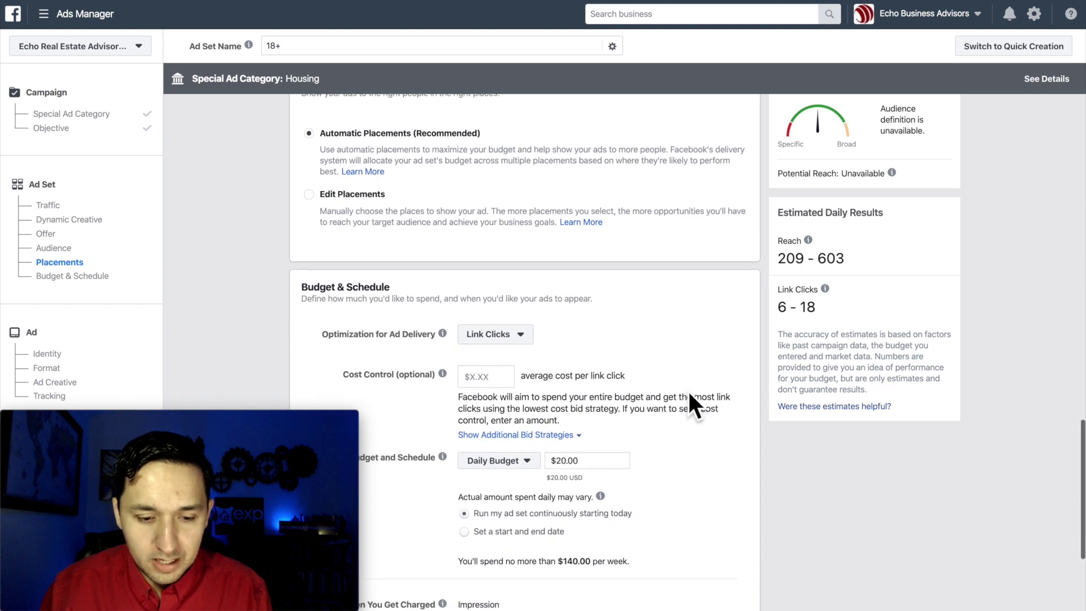
pyautogui.scroll(1, 688, 397)
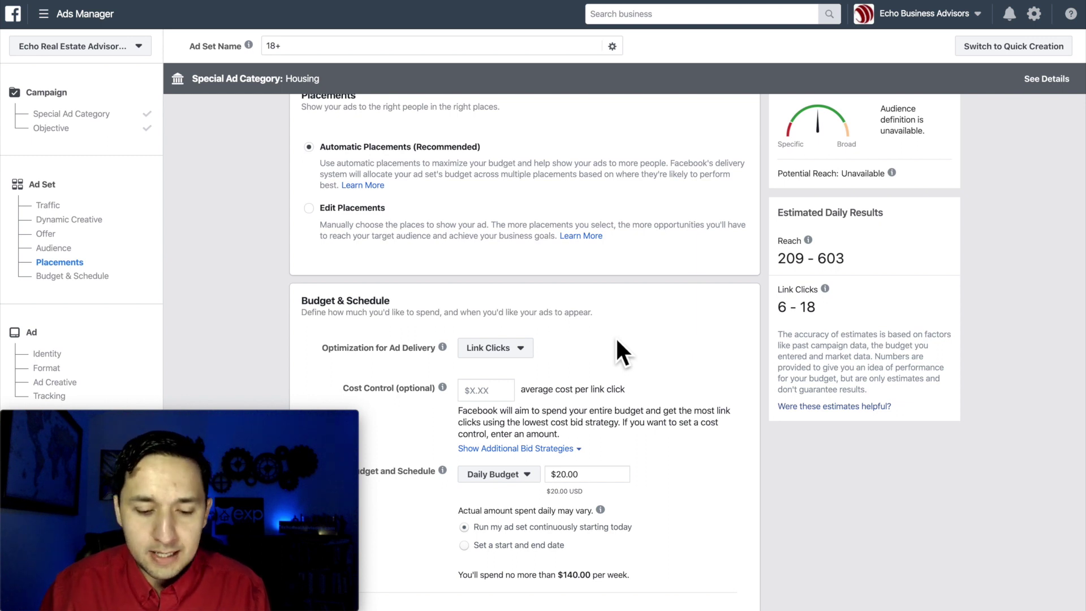
pyautogui.scroll(-1, 617, 340)
pyautogui.scroll(-3, 714, 446)
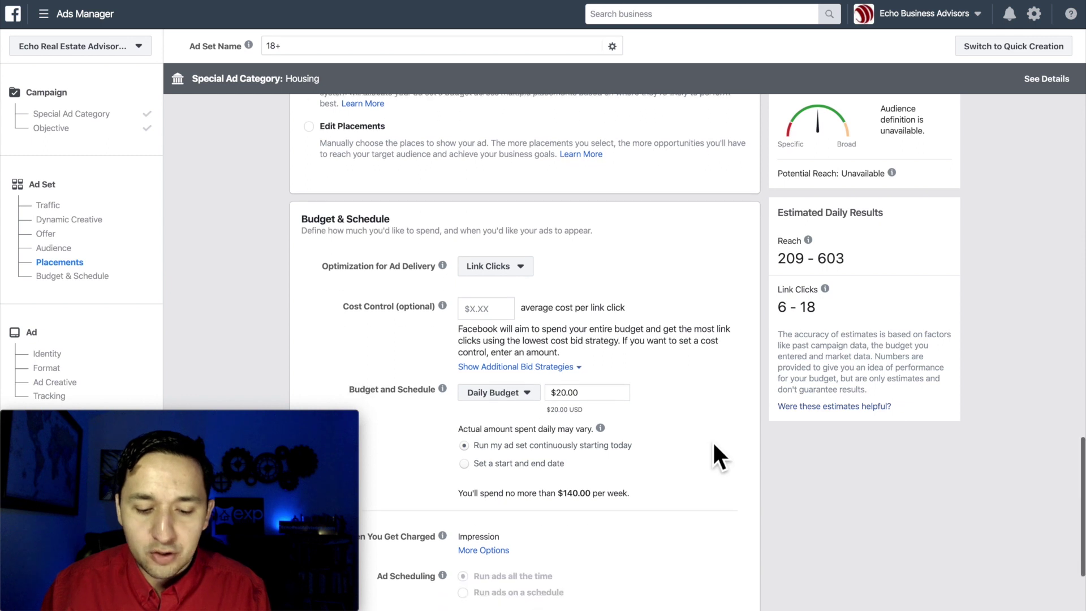
pyautogui.scroll(-1, 713, 445)
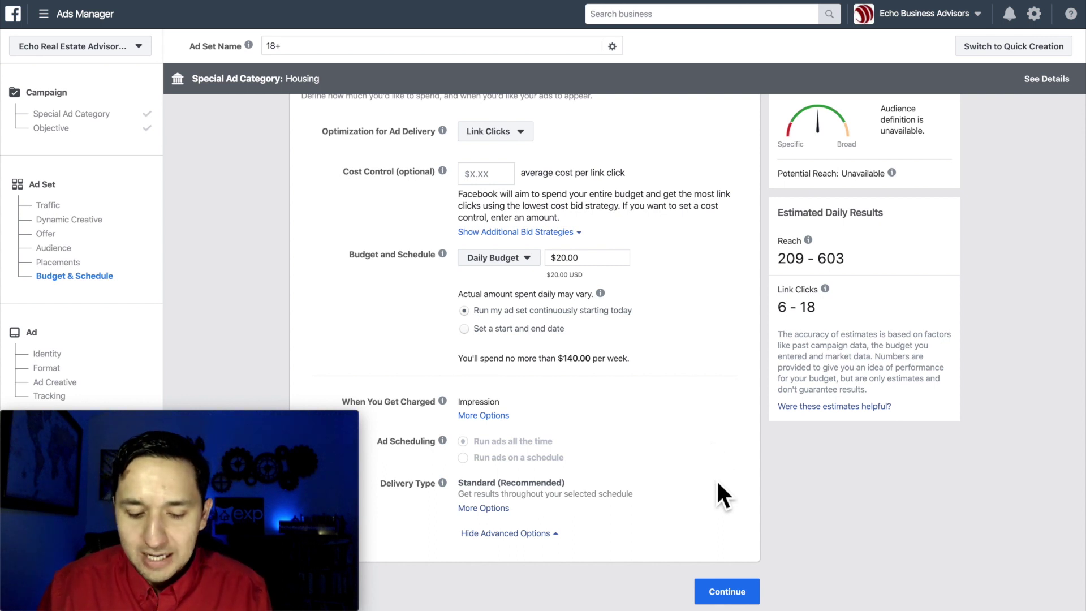
pyautogui.click(746, 592)
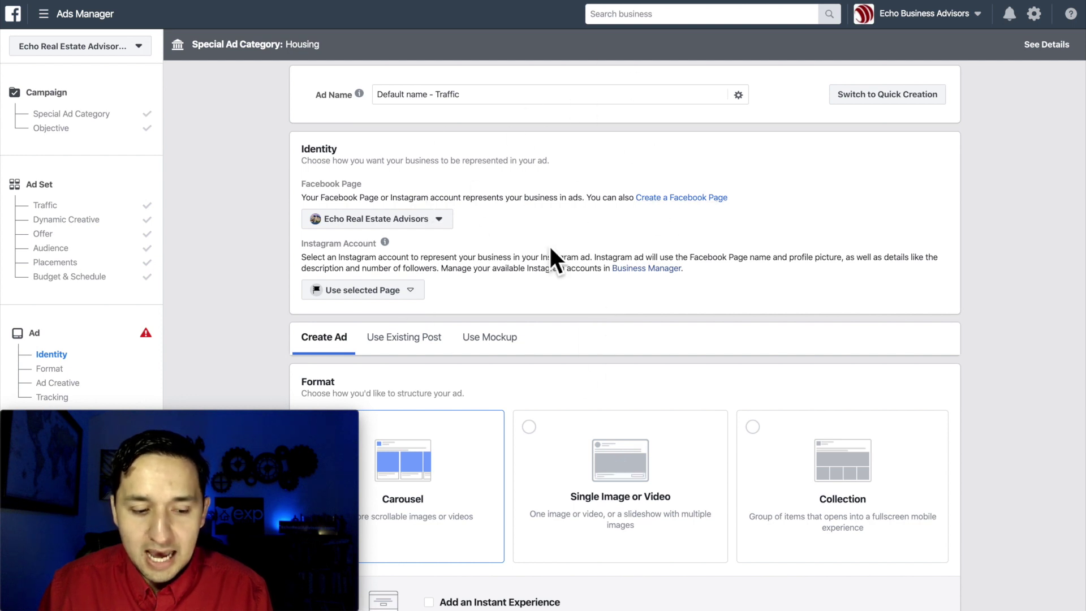
# Step: Look through the ad format choices and the media, headline and website fields of the carousel ad creative
pyautogui.scroll(-5, 616, 220)
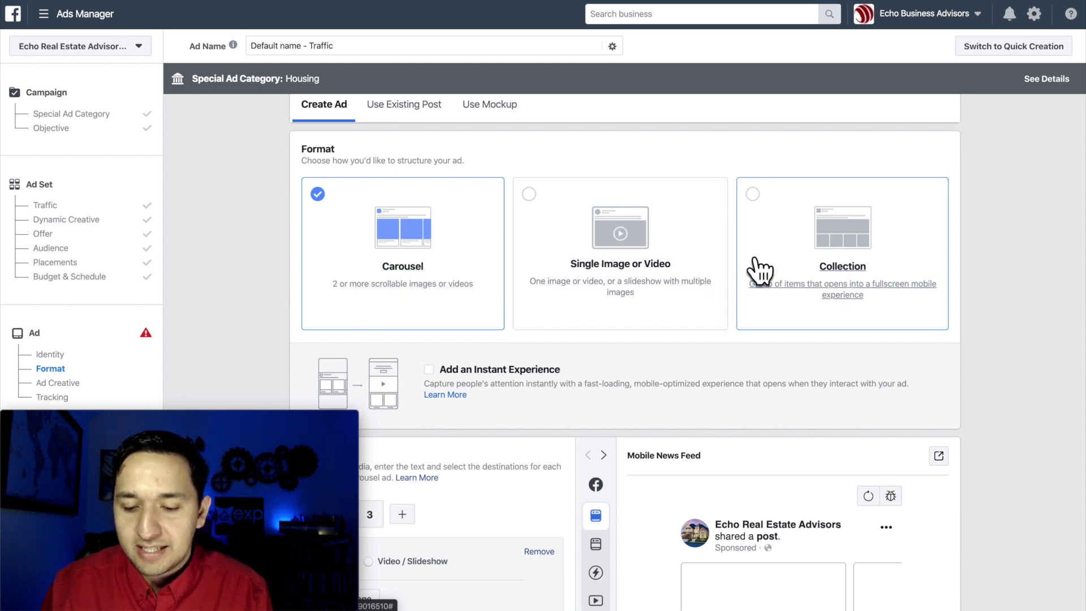
pyautogui.scroll(-2, 877, 265)
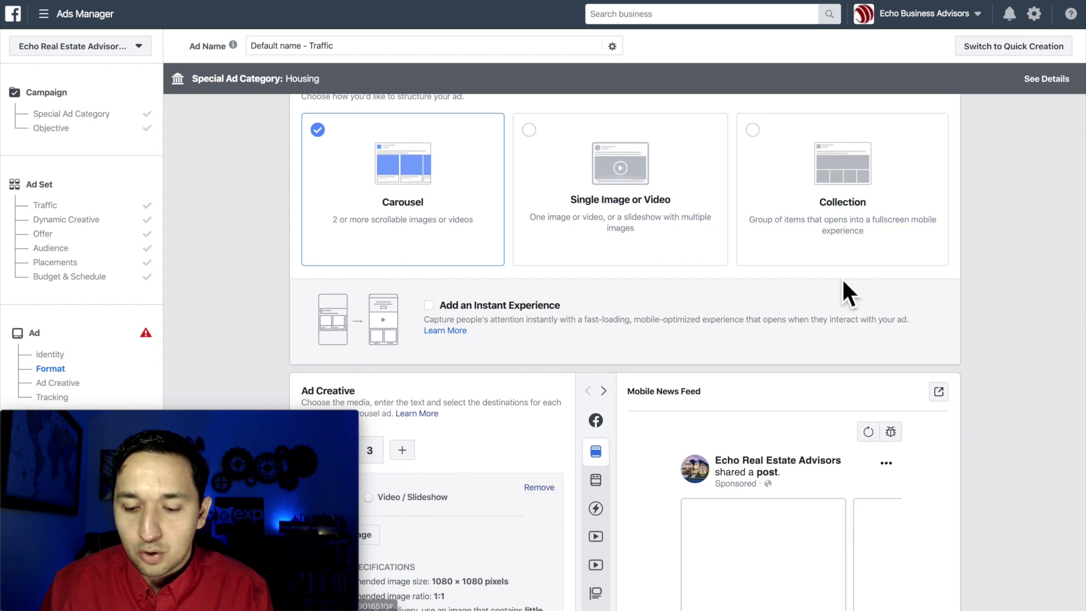
pyautogui.scroll(-1, 845, 290)
pyautogui.scroll(-5, 843, 280)
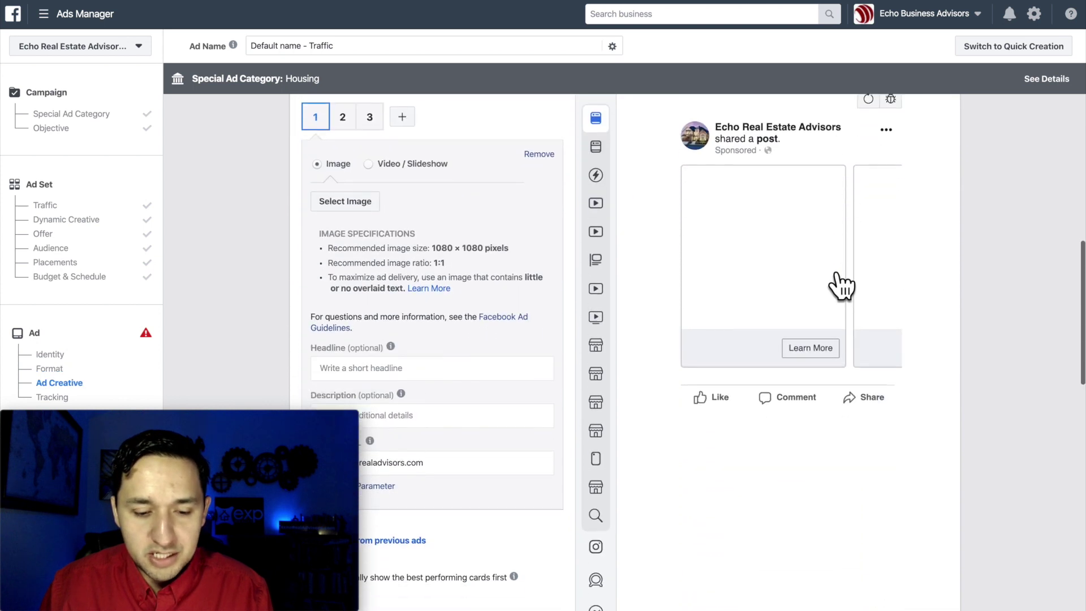
# Step: Change the ad format from Carousel to Single Image or Video
pyautogui.scroll(8, 493, 369)
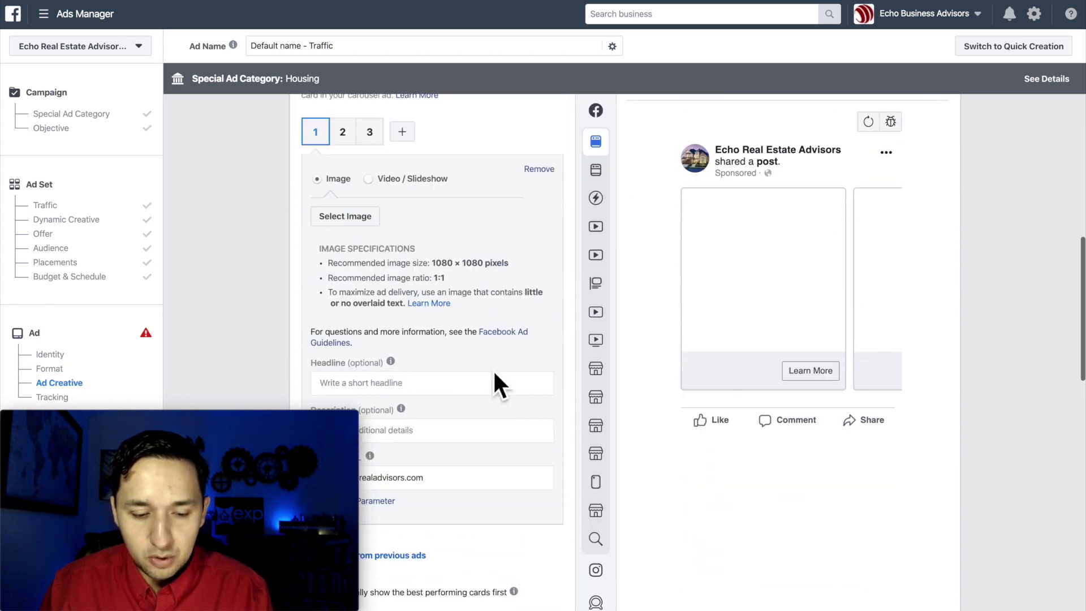
pyautogui.scroll(-3, 558, 311)
pyautogui.click(582, 300)
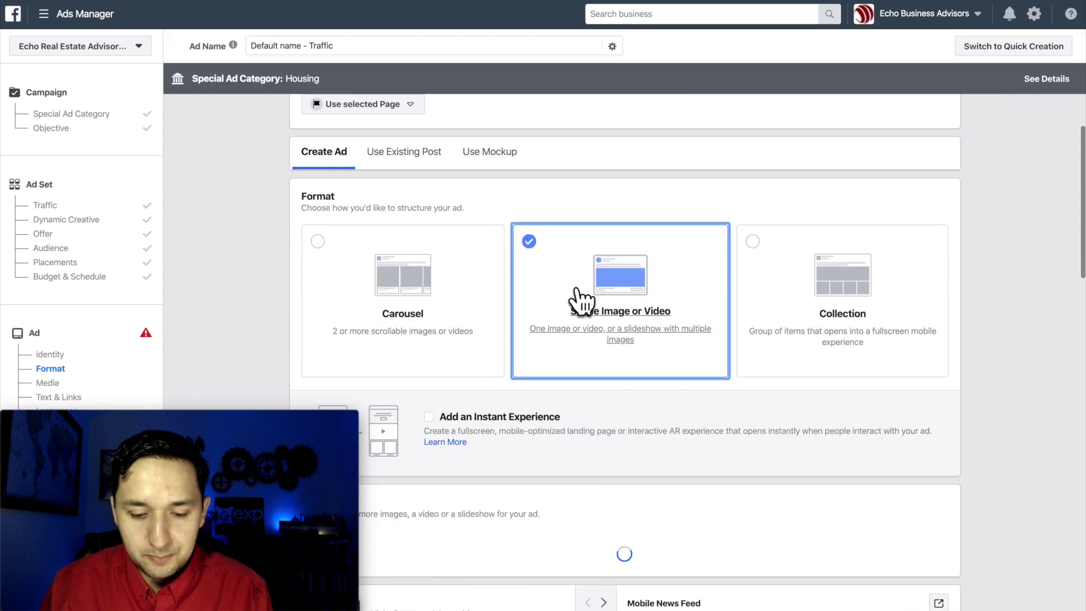
pyautogui.scroll(-7, 582, 301)
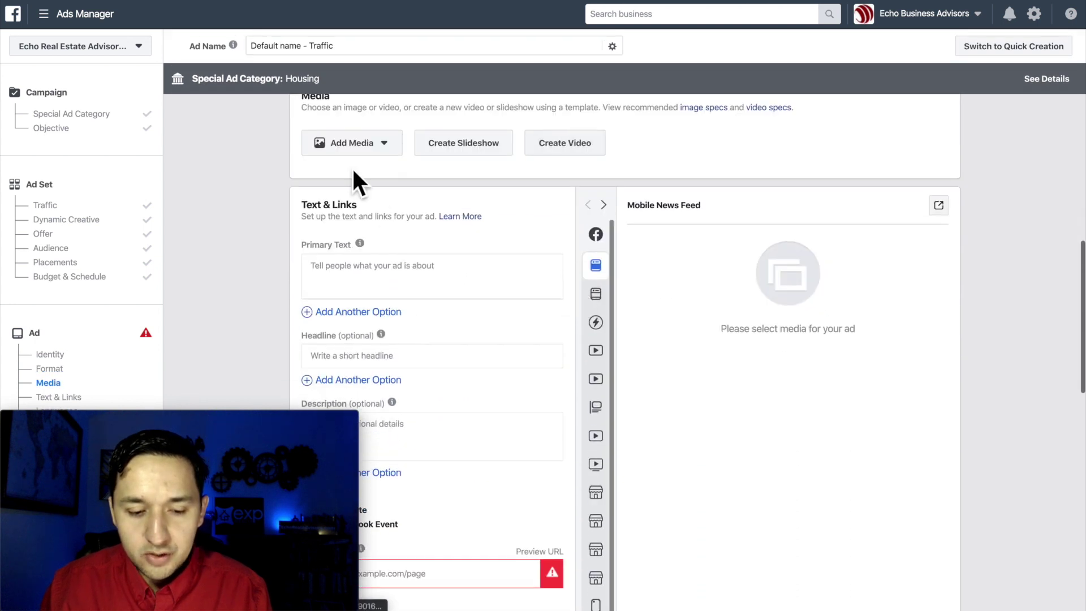
pyautogui.click(352, 146)
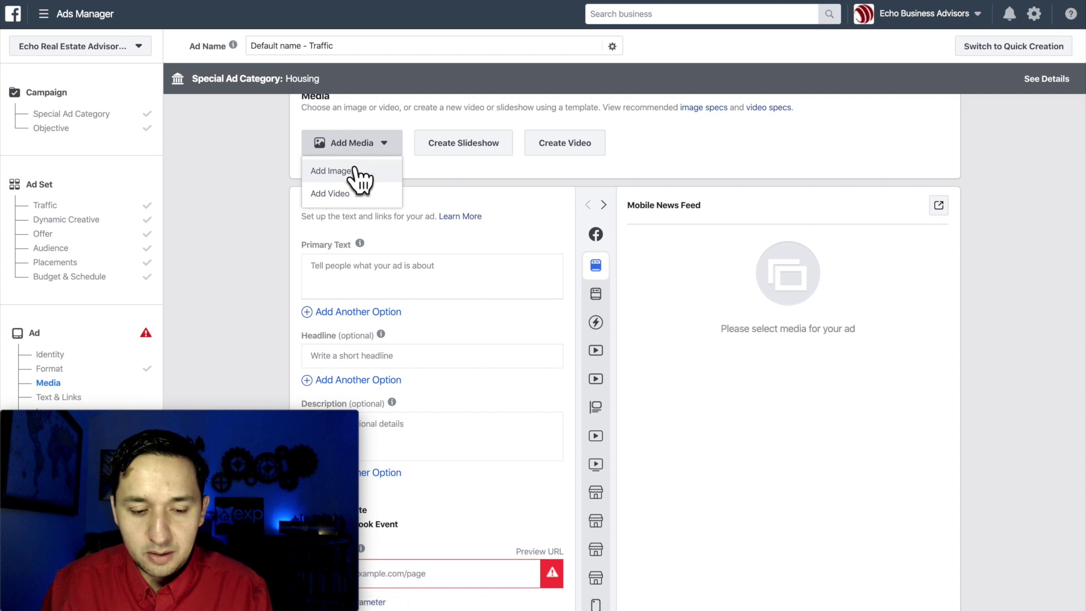
pyautogui.click(444, 283)
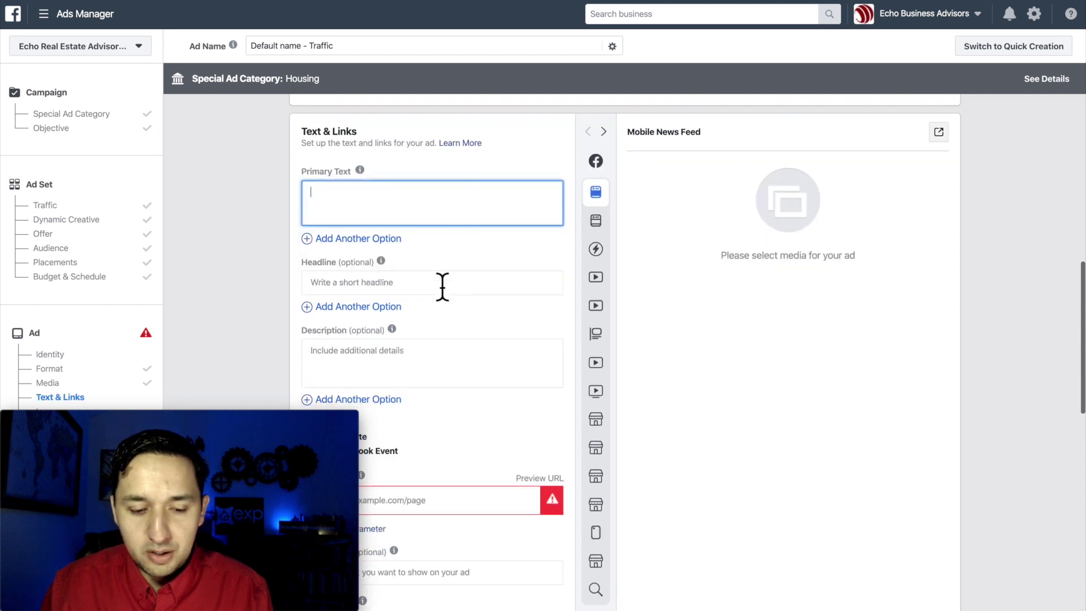
pyautogui.scroll(-1, 443, 286)
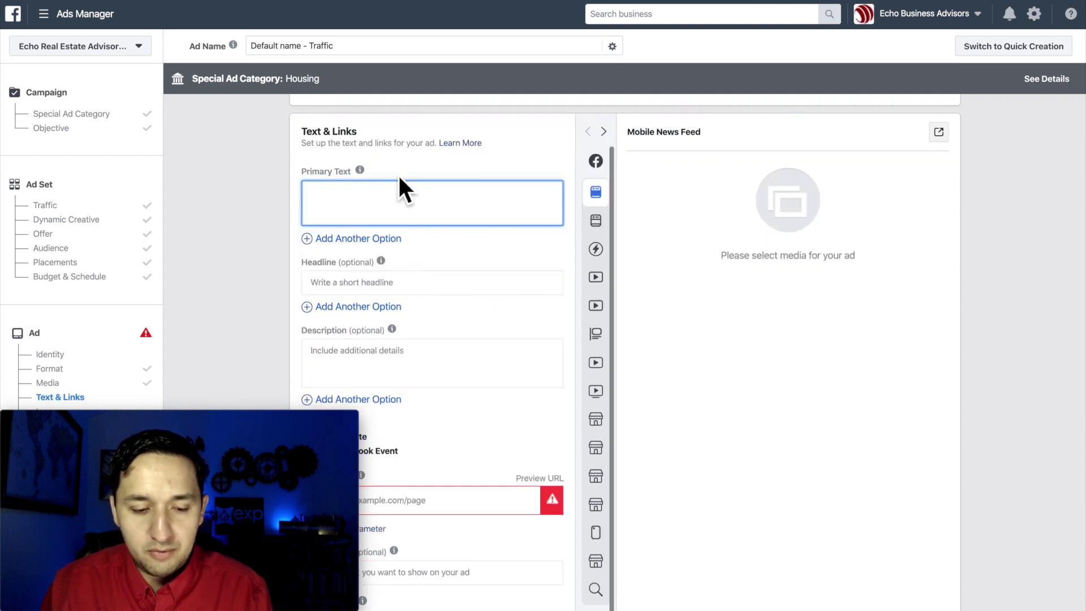
pyautogui.scroll(4, 400, 178)
# Step: Add the first house photo from the account images as the ad's media
pyautogui.click(358, 270)
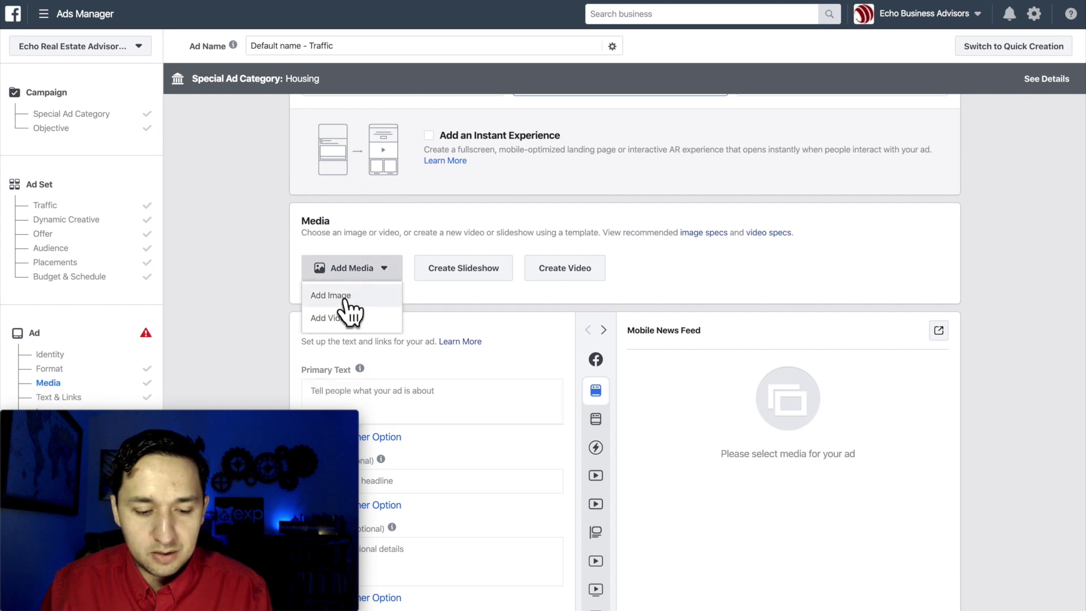
pyautogui.click(346, 297)
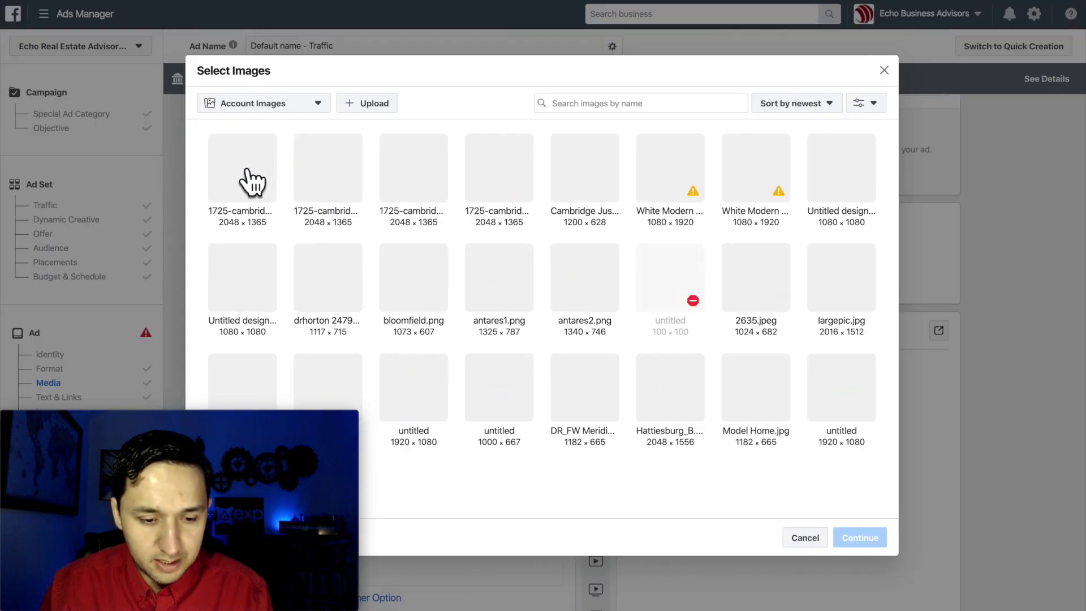
pyautogui.click(250, 175)
pyautogui.click(855, 539)
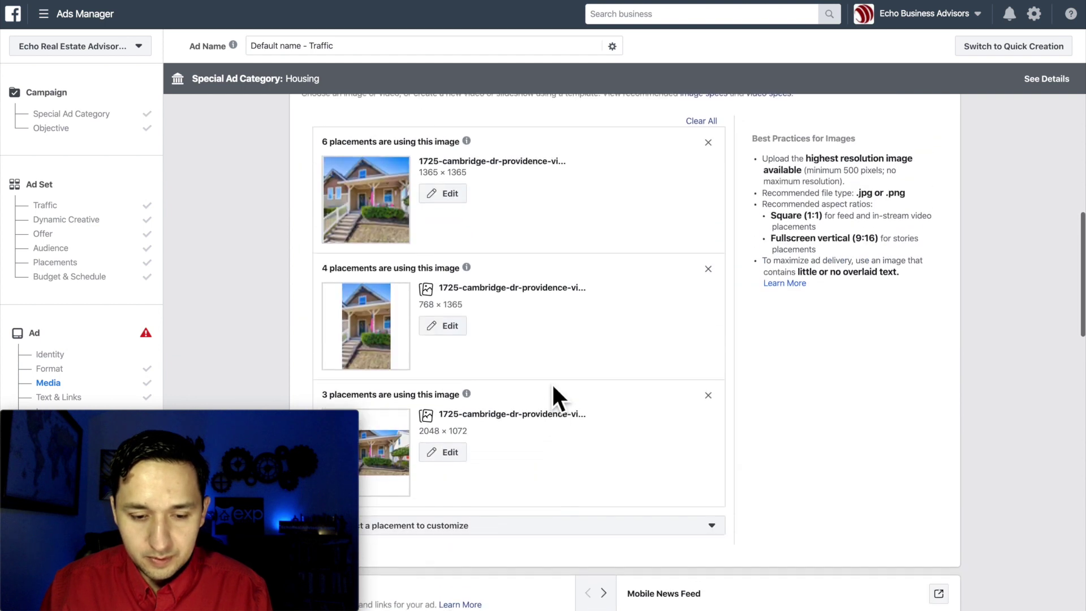
# Step: Look through the ad's primary text, headline, description, website URL and call to action fields, and check the Mobile News Feed preview
pyautogui.scroll(-6, 552, 382)
pyautogui.scroll(-1, 553, 384)
pyautogui.click(410, 202)
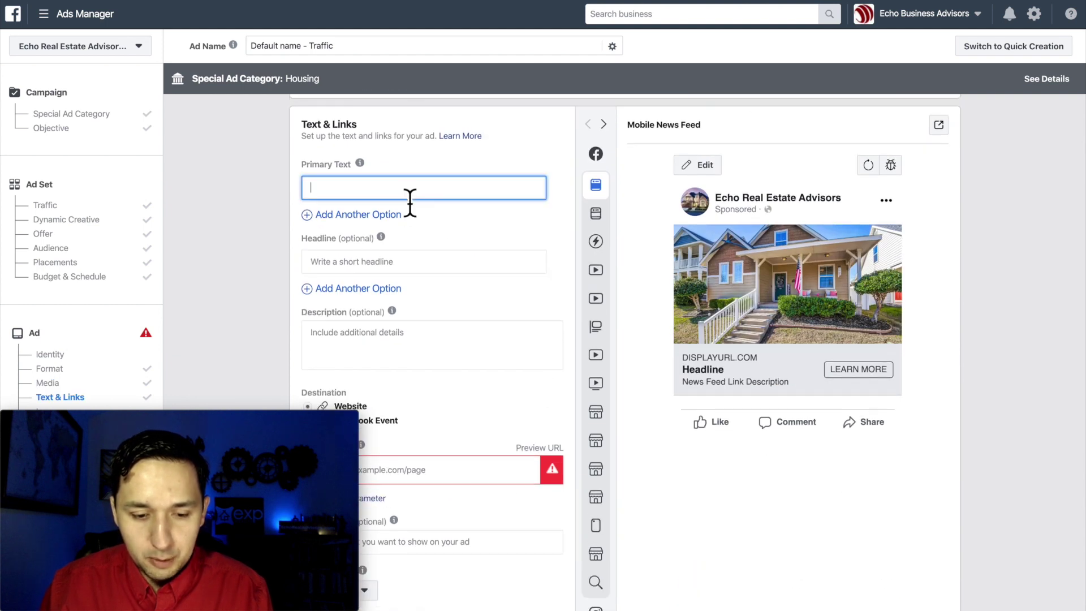
pyautogui.click(509, 267)
pyautogui.scroll(-1, 443, 274)
pyautogui.click(436, 277)
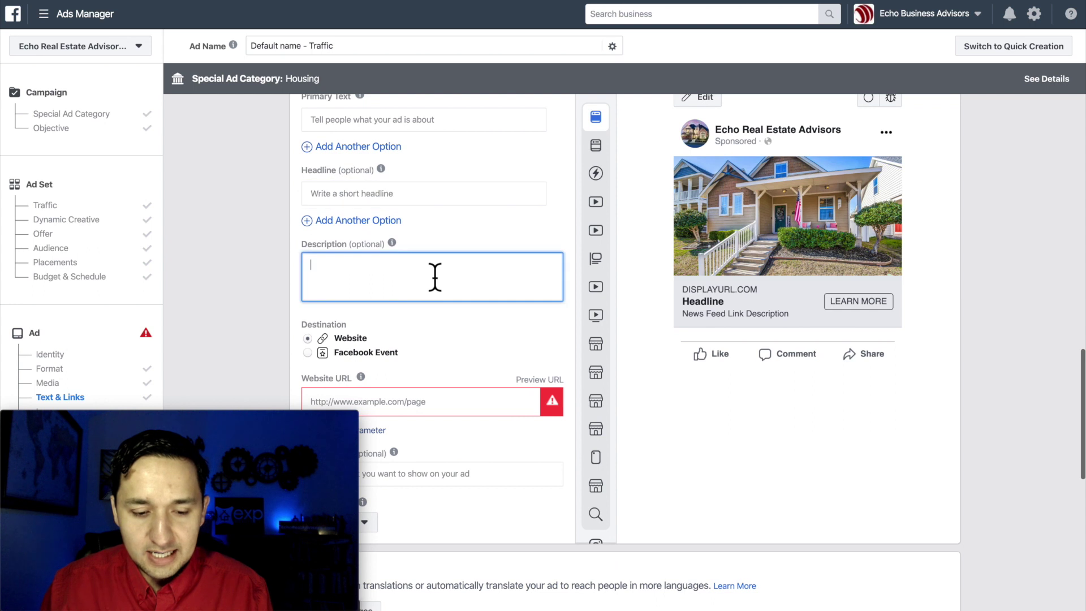
pyautogui.scroll(-1, 435, 277)
pyautogui.scroll(-1, 436, 283)
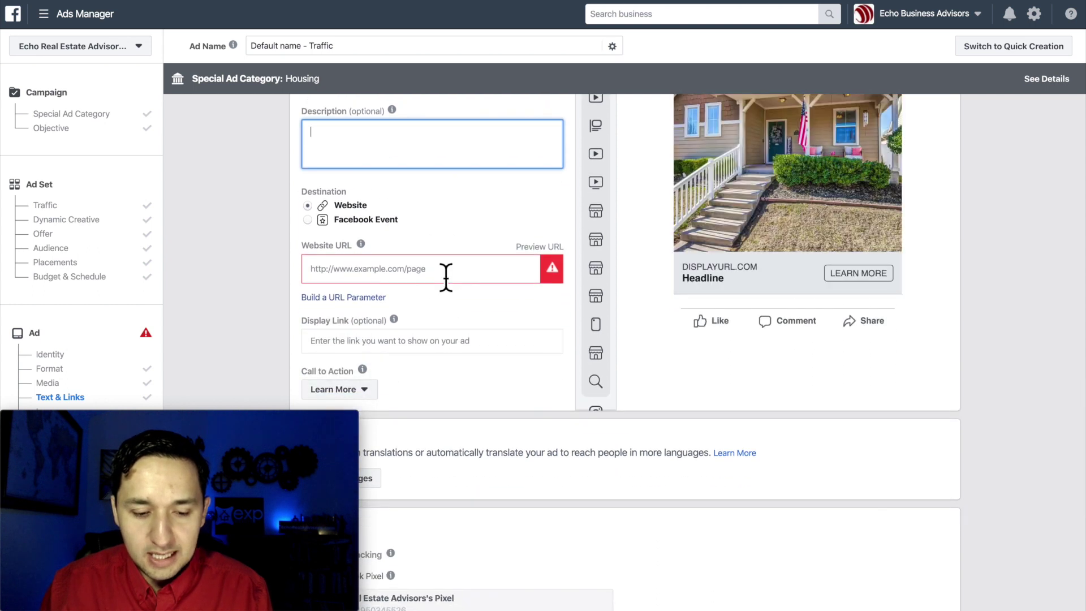
pyautogui.click(443, 271)
pyautogui.click(1022, 298)
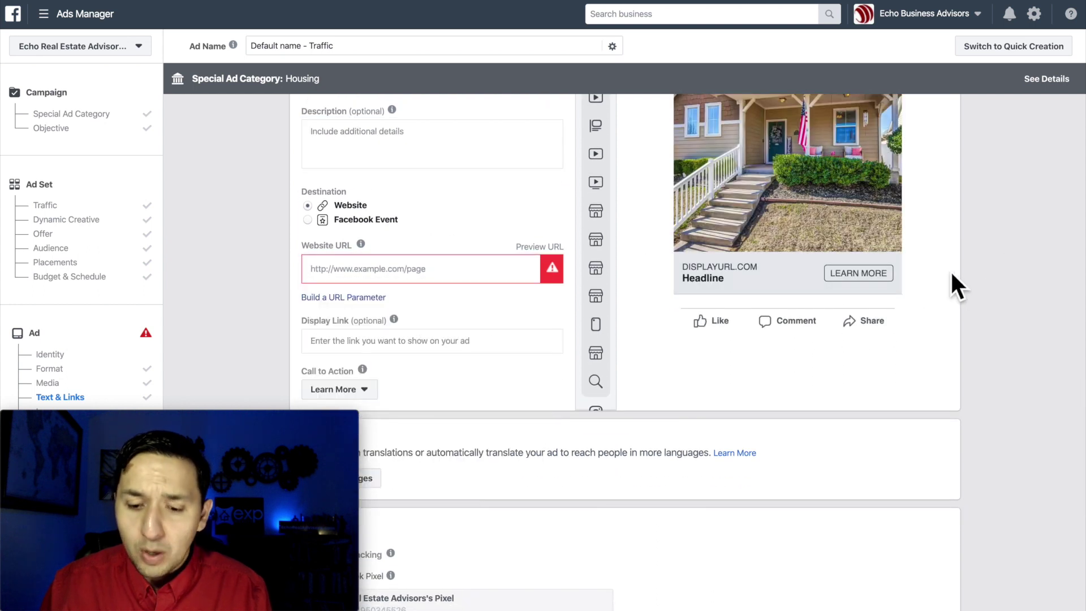
pyautogui.scroll(4, 953, 273)
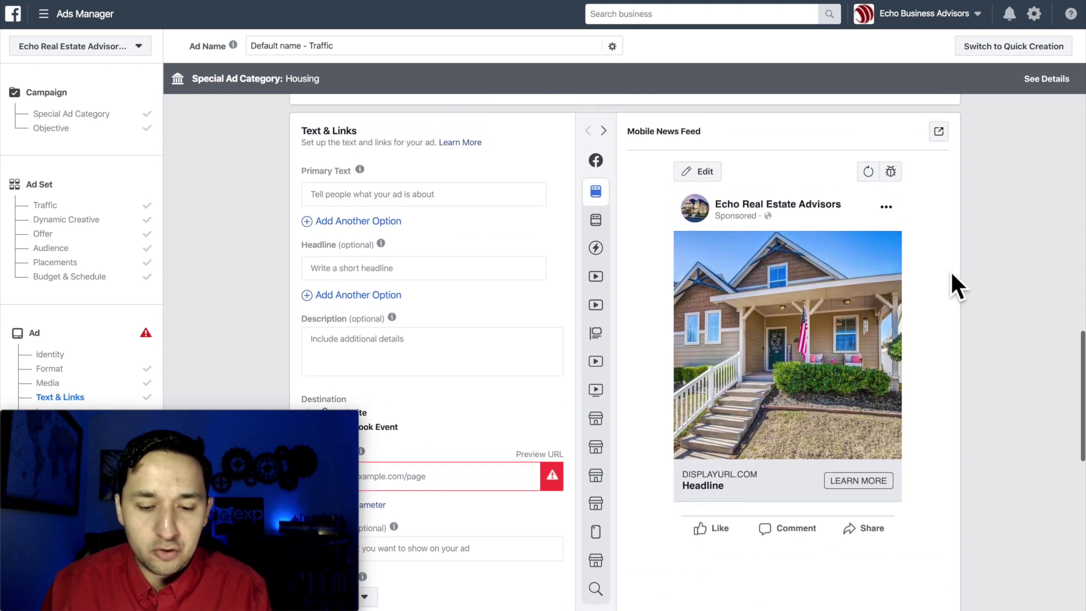
pyautogui.scroll(-8, 952, 274)
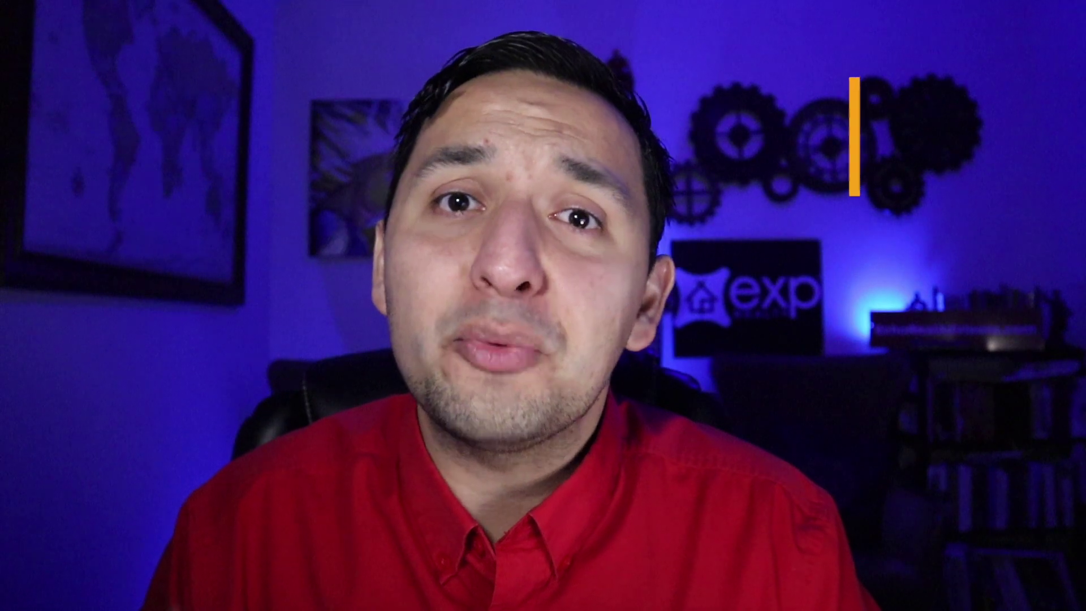